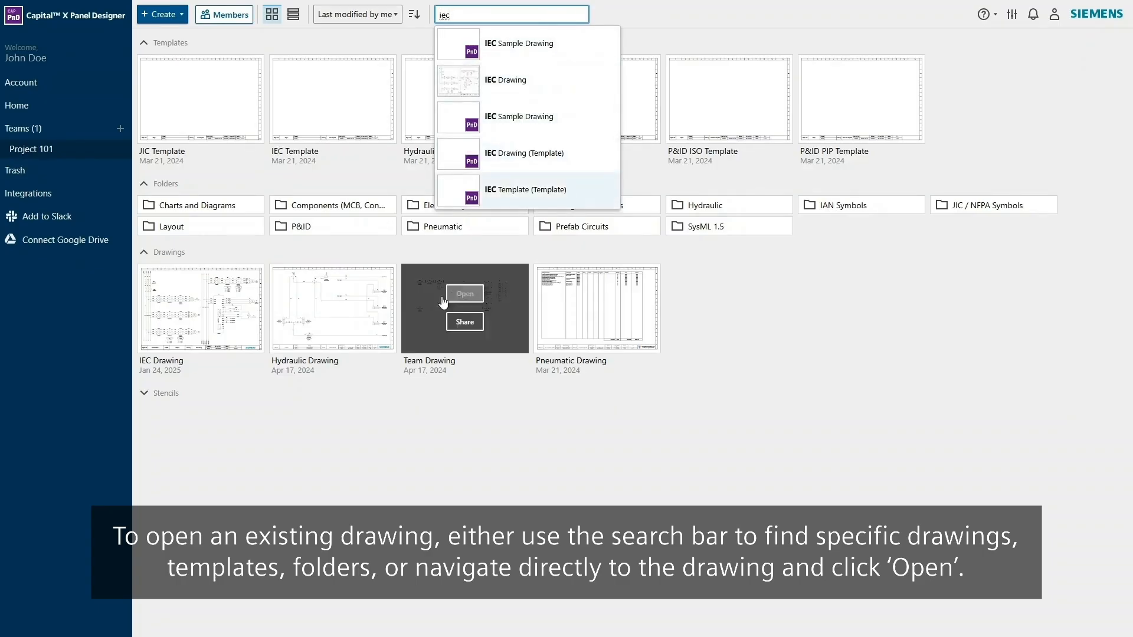
- Create a share link for the IEC Drawing that lets anyone with the link edit
mouse_move(203, 301)
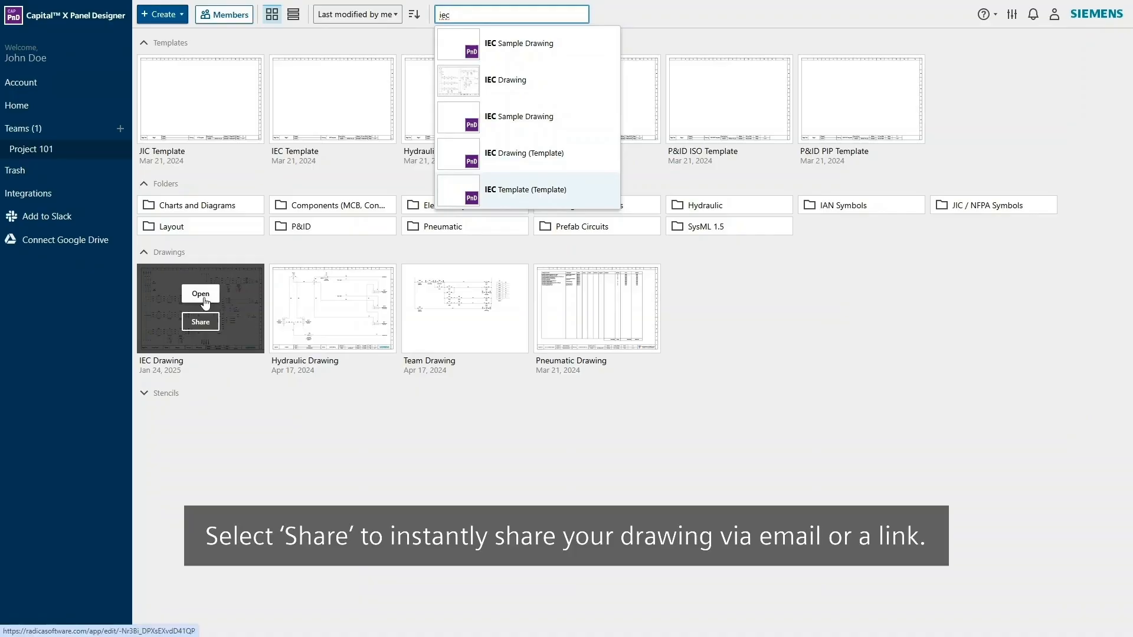
left_click(213, 327)
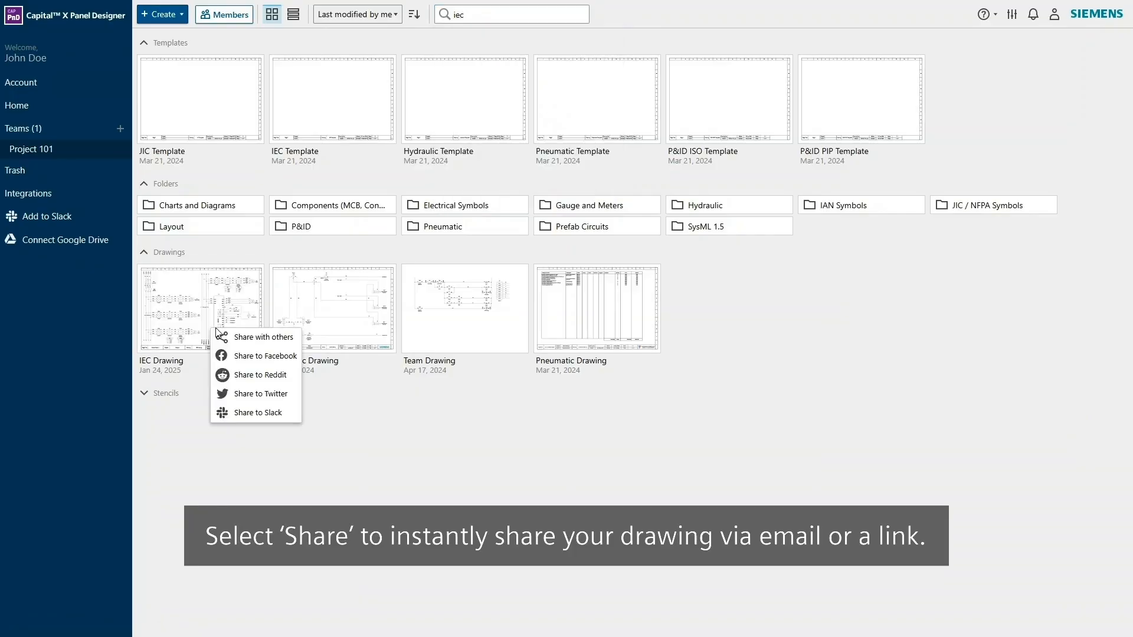
left_click(284, 341)
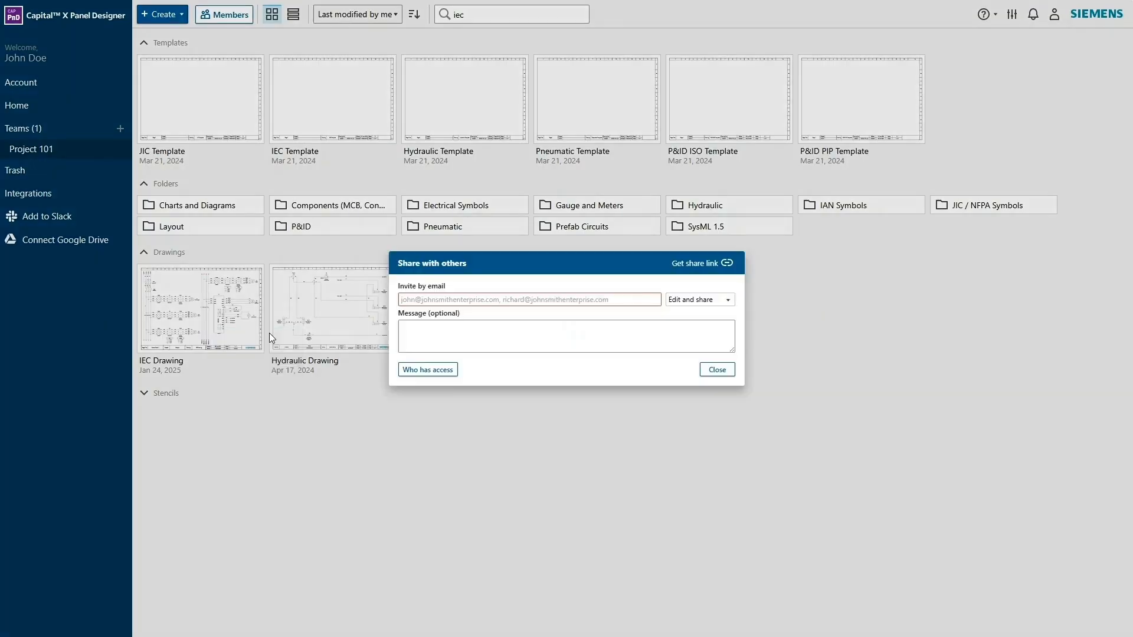
left_click(702, 261)
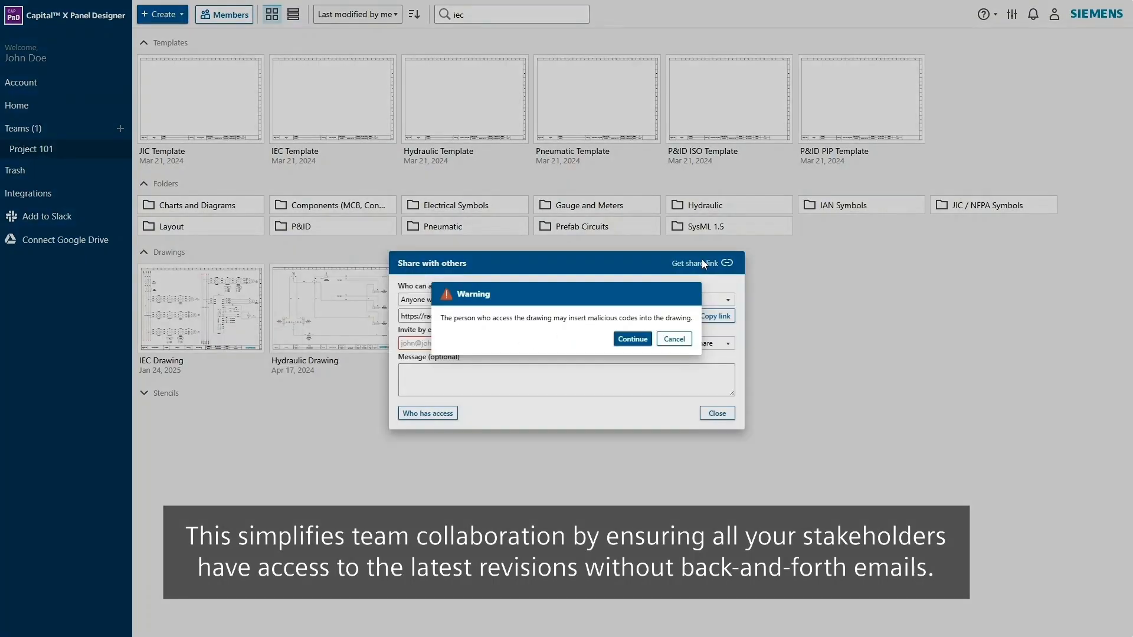
left_click(639, 340)
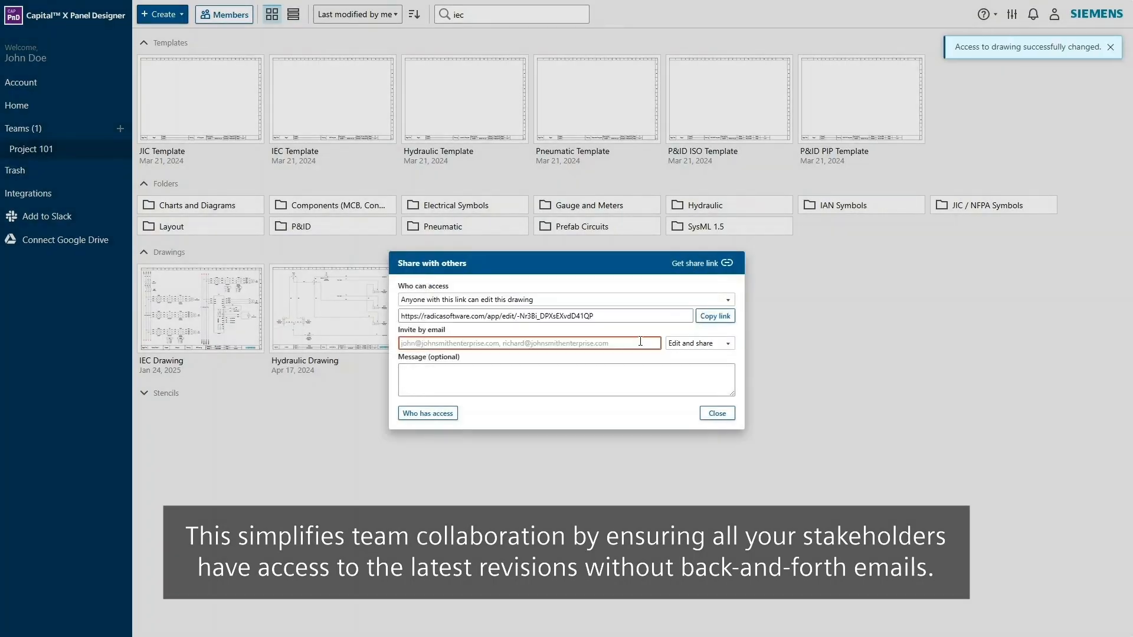
left_click(702, 344)
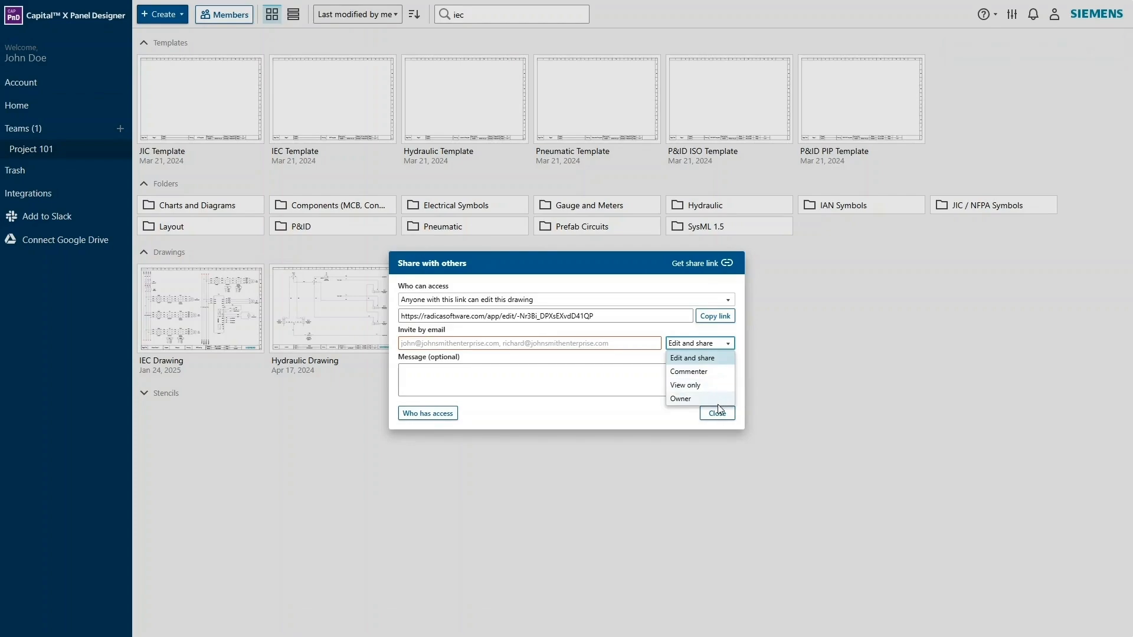
left_click(717, 414)
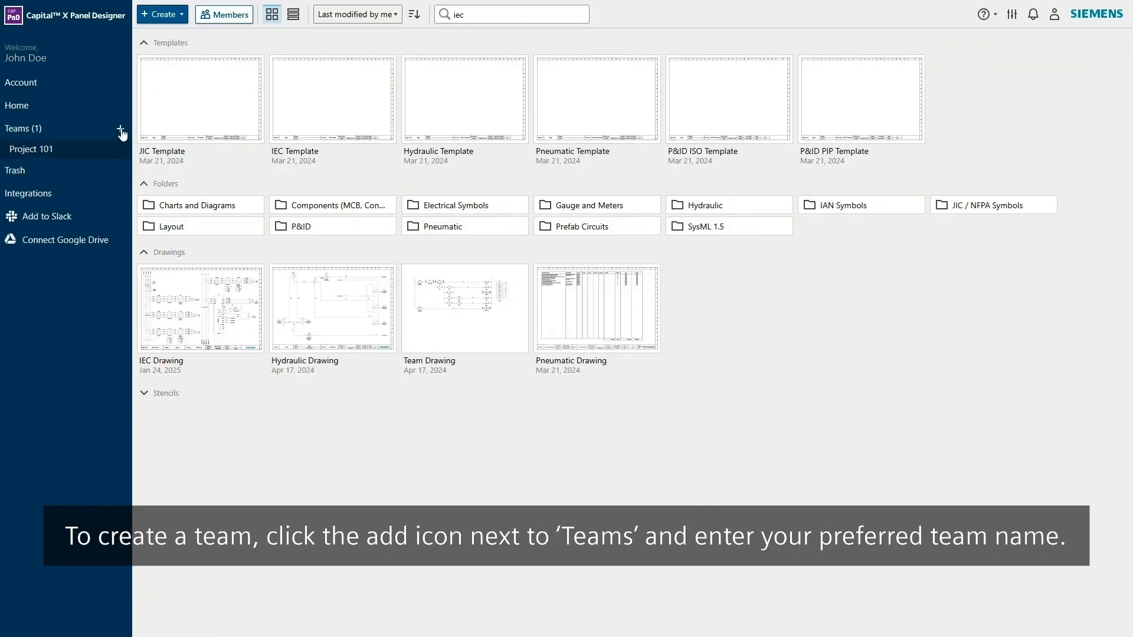
- Create the team Smart, inviting one e-mail address with Owner permission, and view the team members
left_click(121, 130)
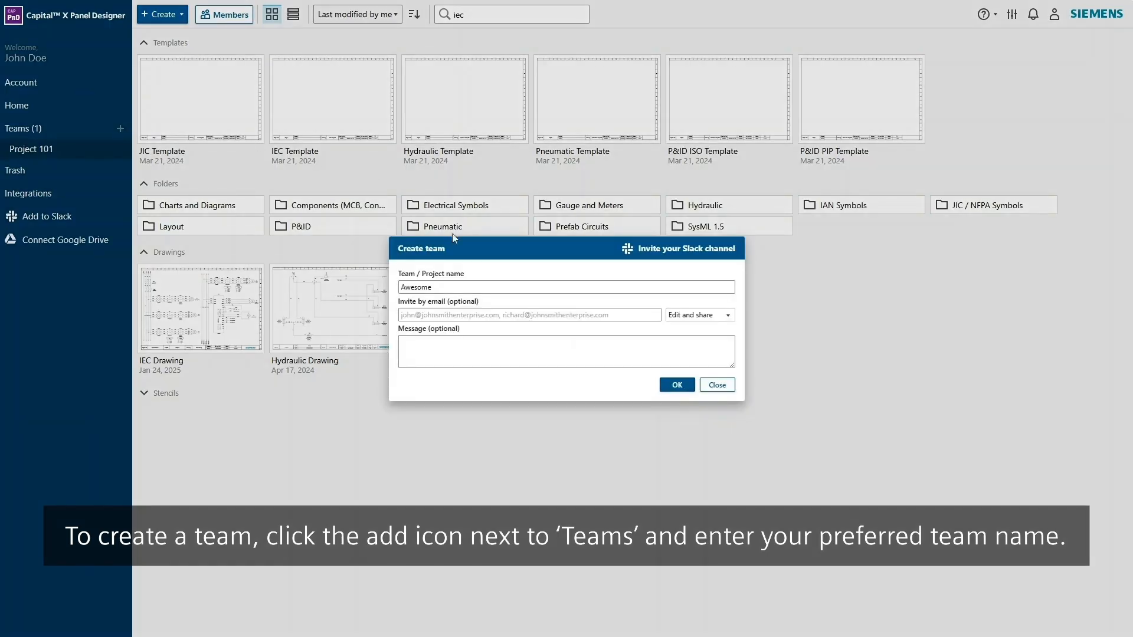
left_click(523, 284)
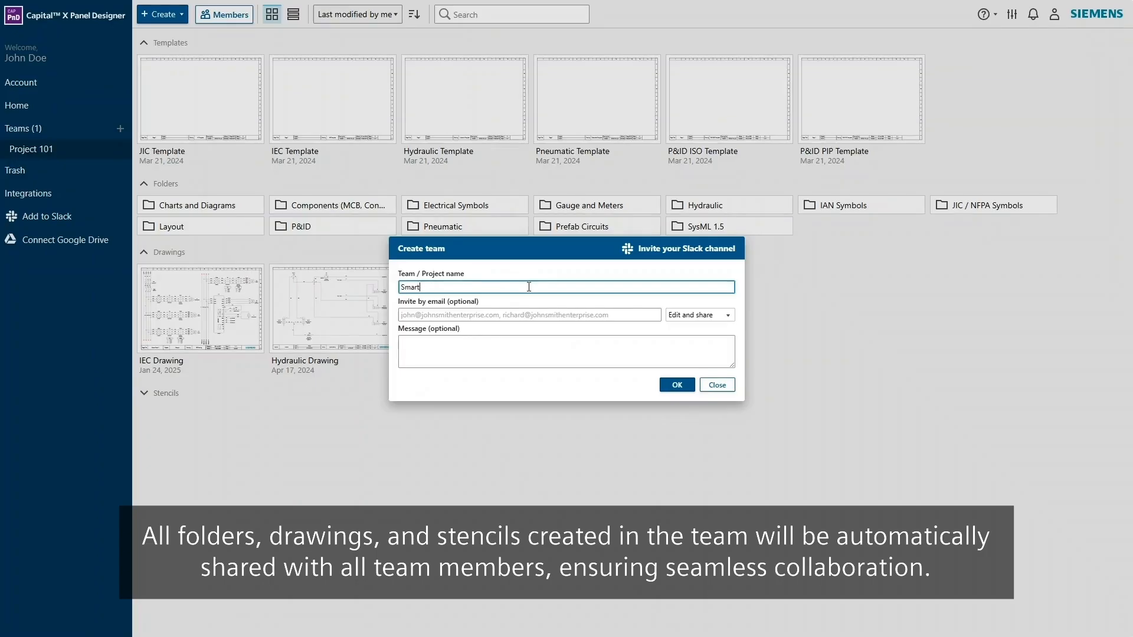
left_click(534, 315)
left_click(533, 339)
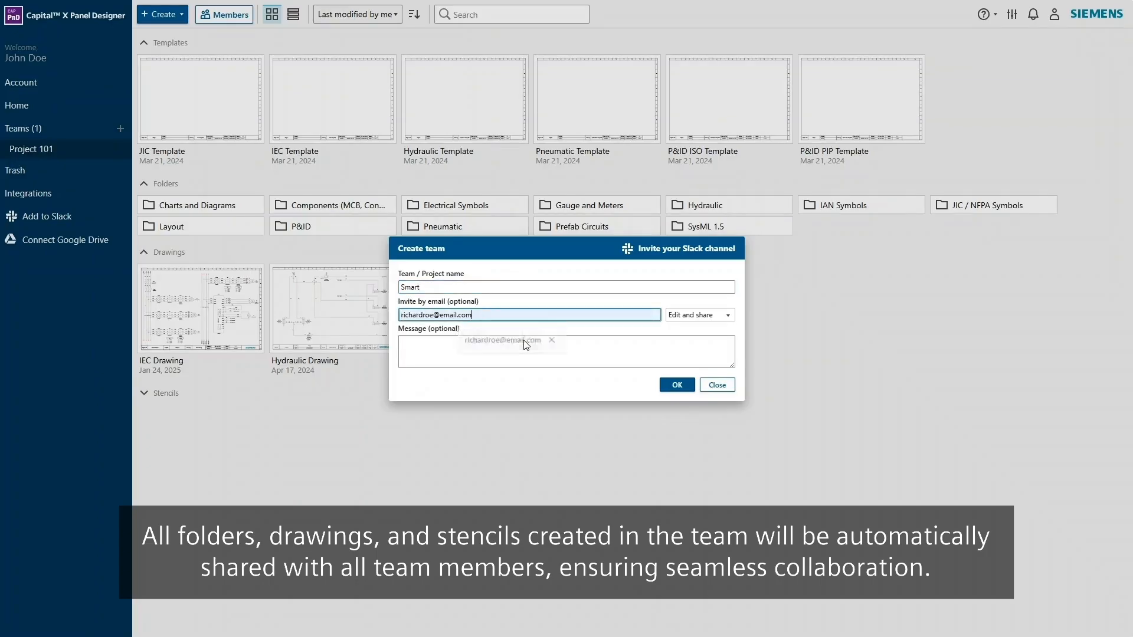
left_click(725, 316)
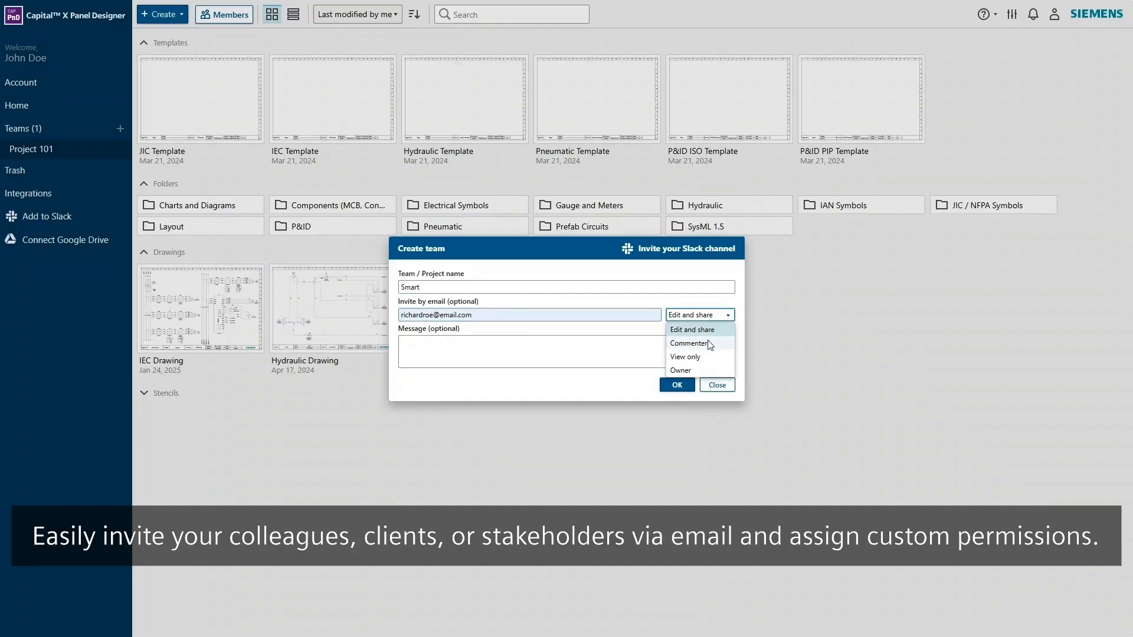
left_click(682, 370)
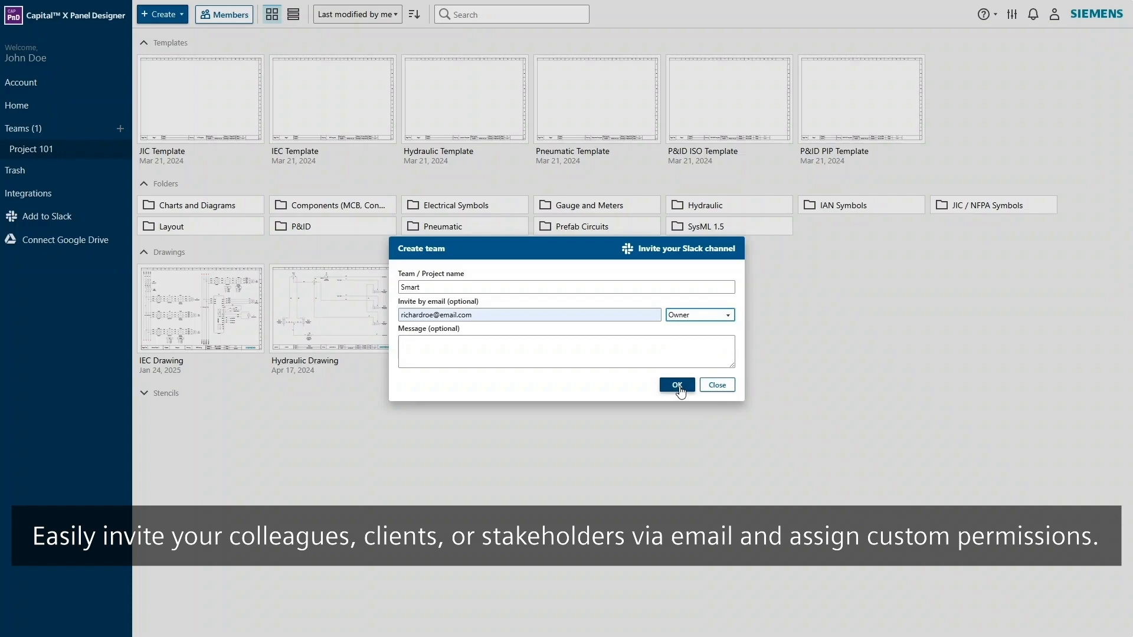
left_click(677, 386)
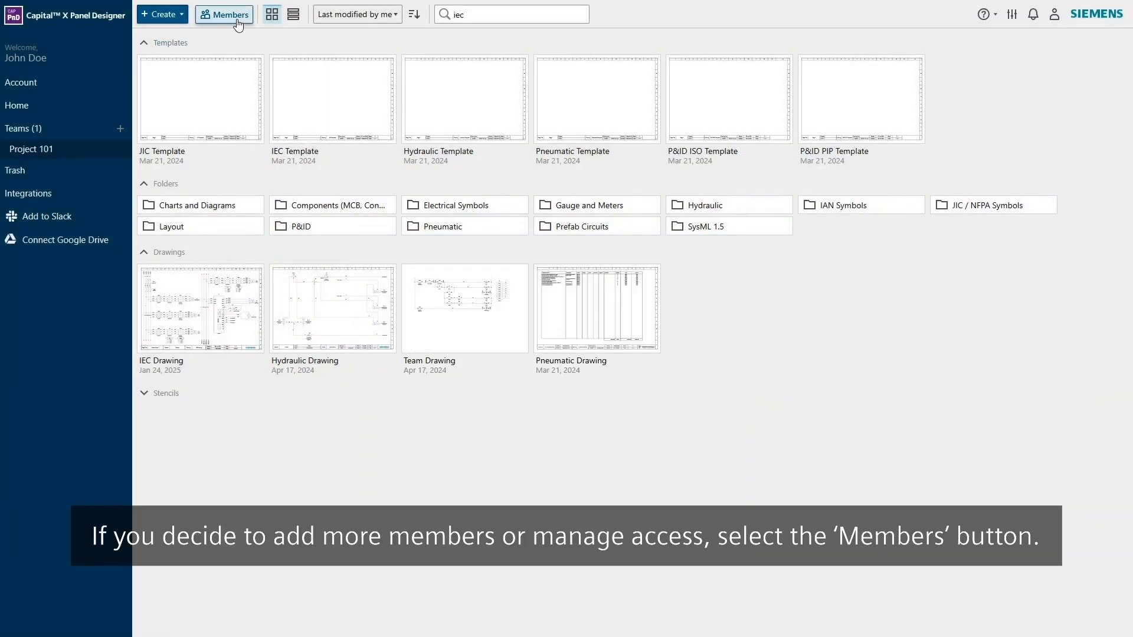
left_click(237, 23)
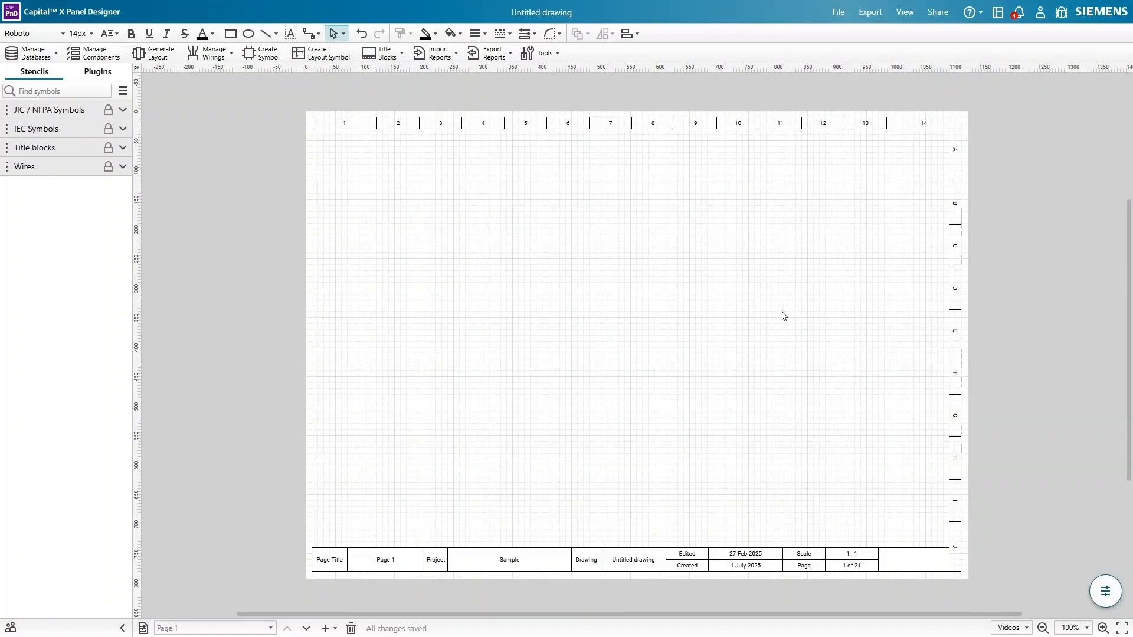
- Rename the untitled drawing to 'Sample drawing'
left_click(553, 13)
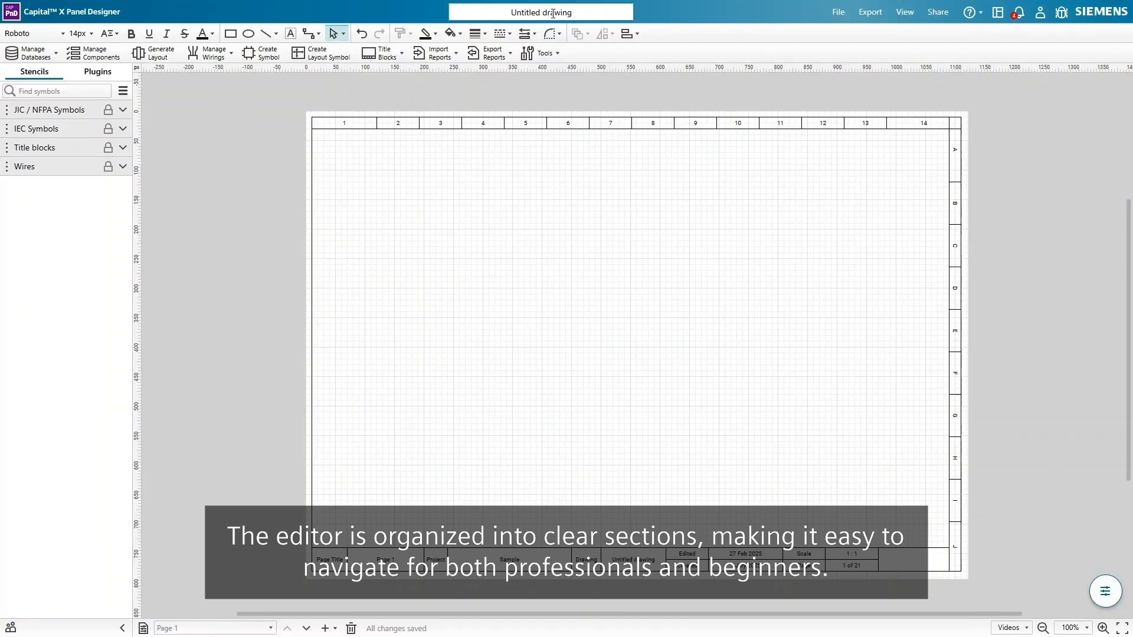
key("ctrl+a")
type("Sample drawing")
left_click(730, 78)
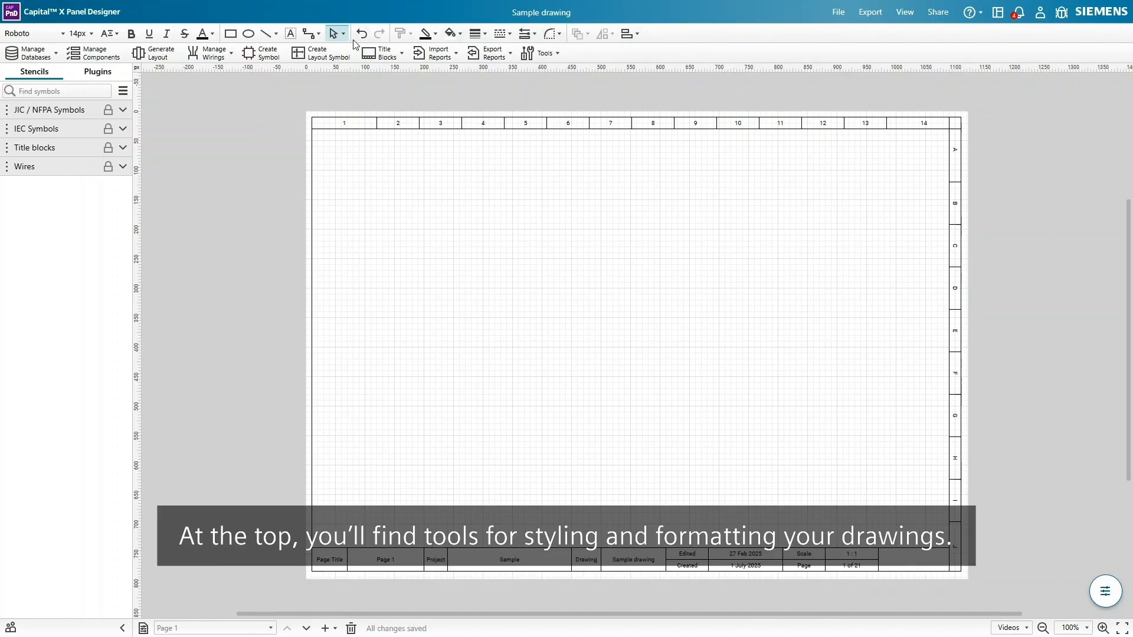
- Open and close the Manage Databases list, then open the stencil library options
left_click(31, 59)
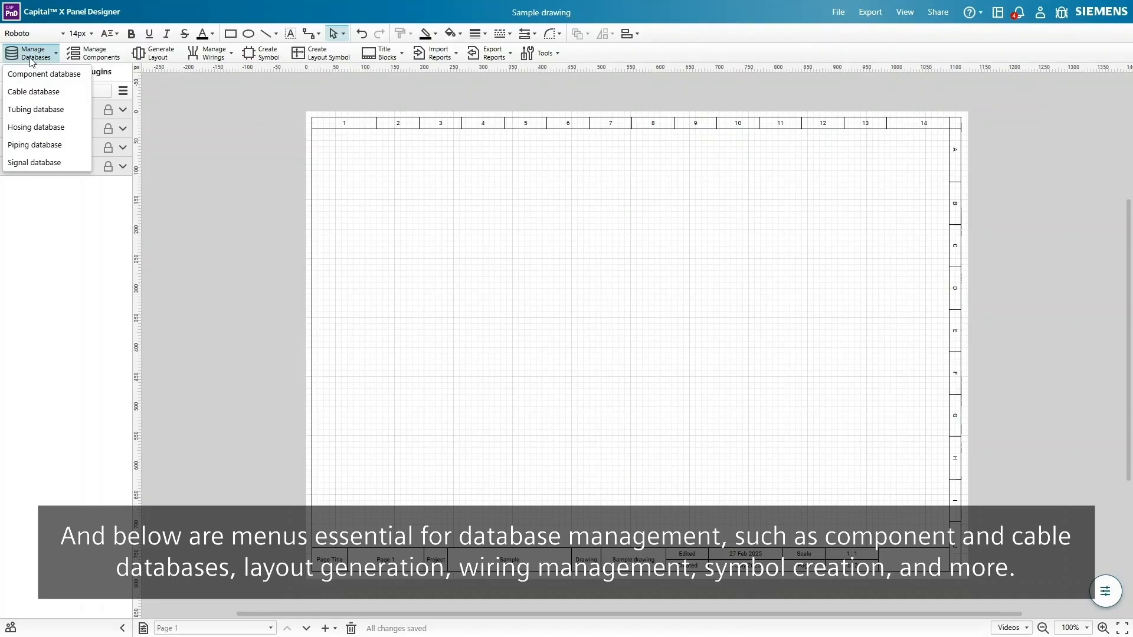
left_click(31, 59)
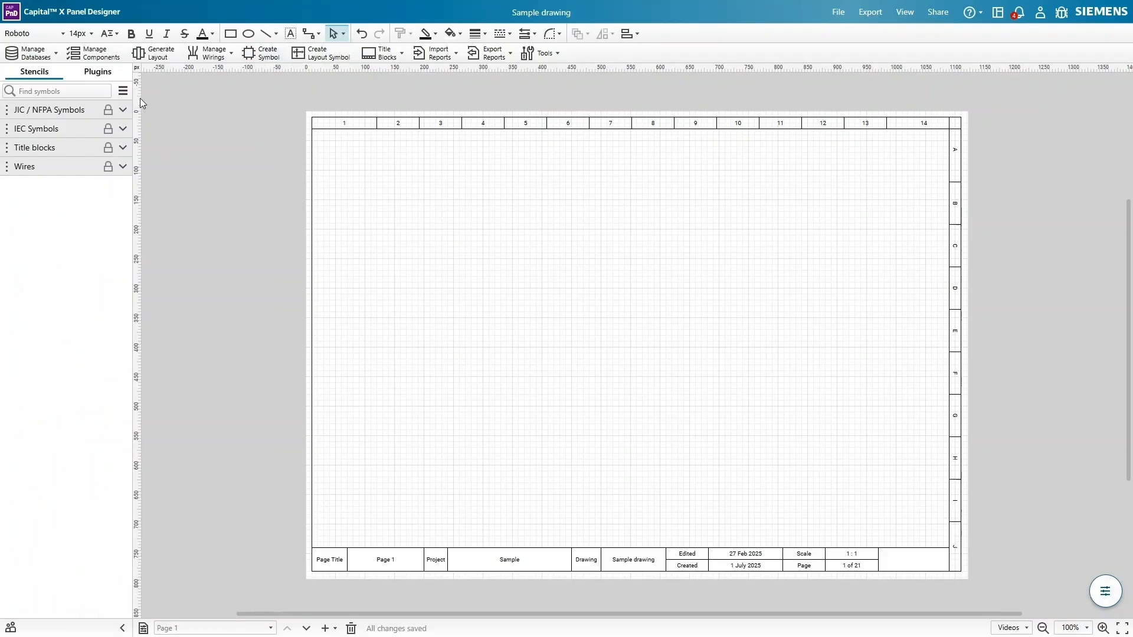
left_click(124, 93)
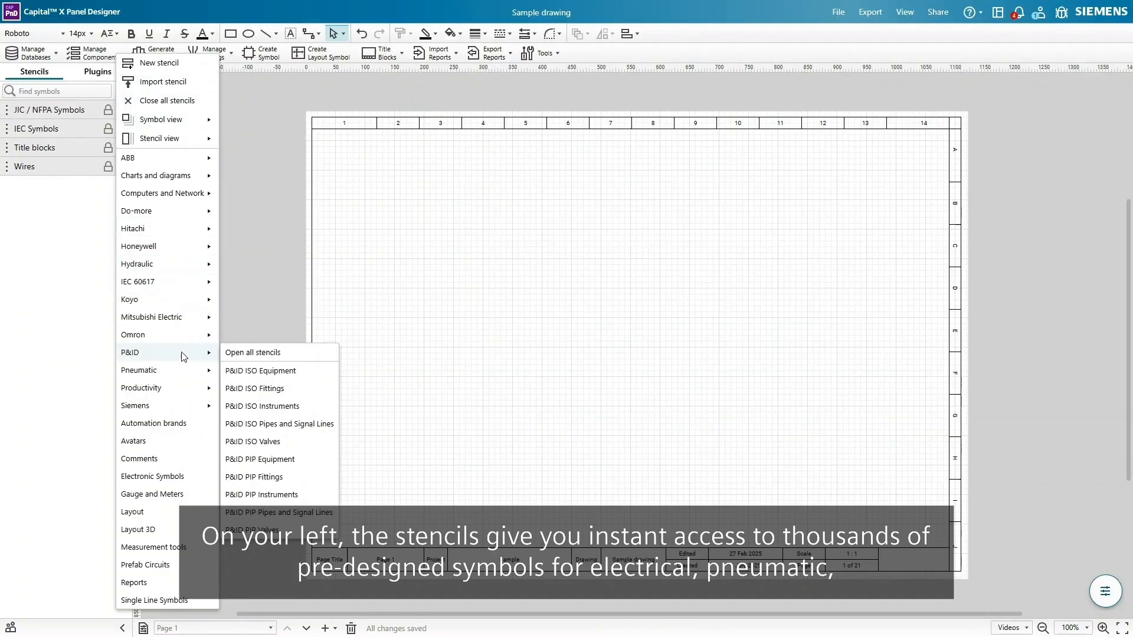
- Place a Circuit Breaker 3P, a Contactor and a Thermal Overload from JIC / NFPA Symbols in a row
mouse_move(187, 267)
mouse_move(182, 357)
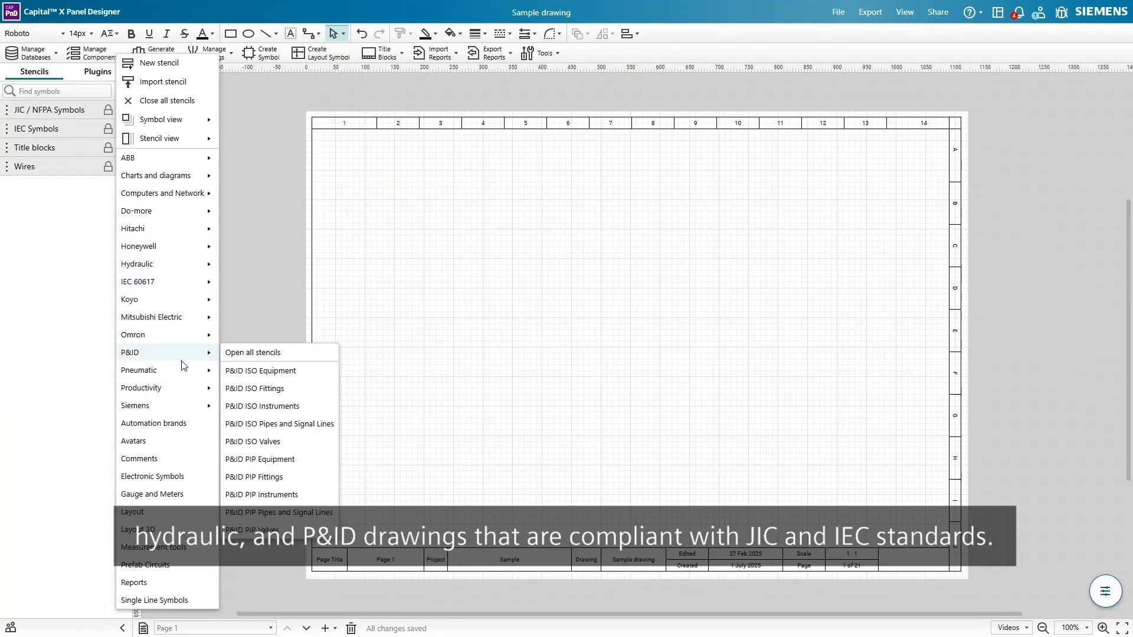
left_click(76, 115)
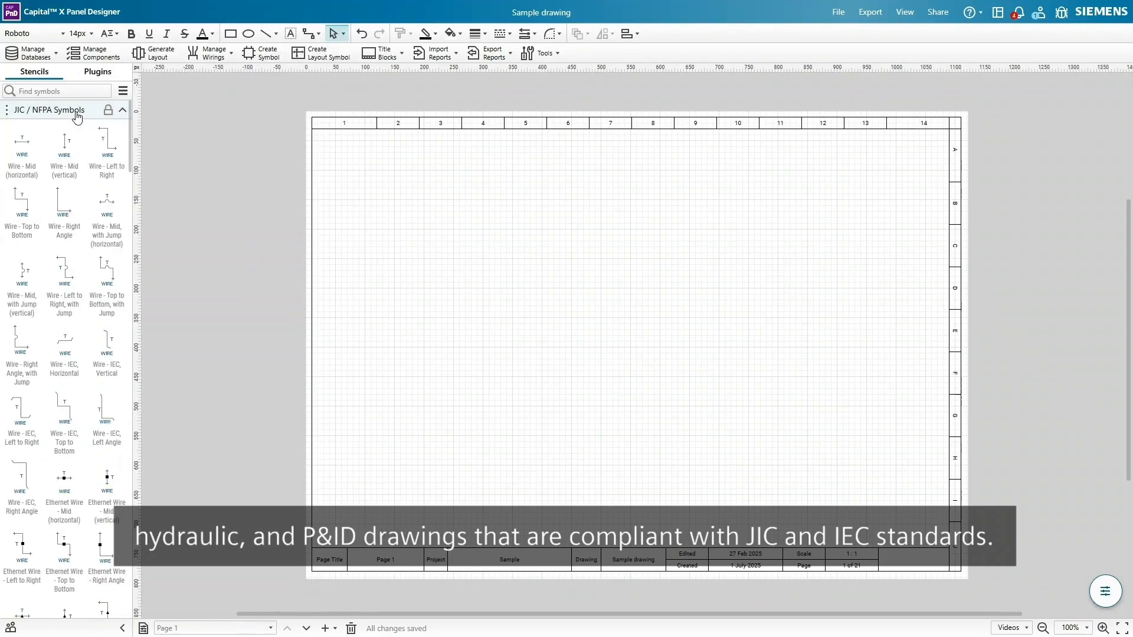
scroll(92, 225, "down", 10)
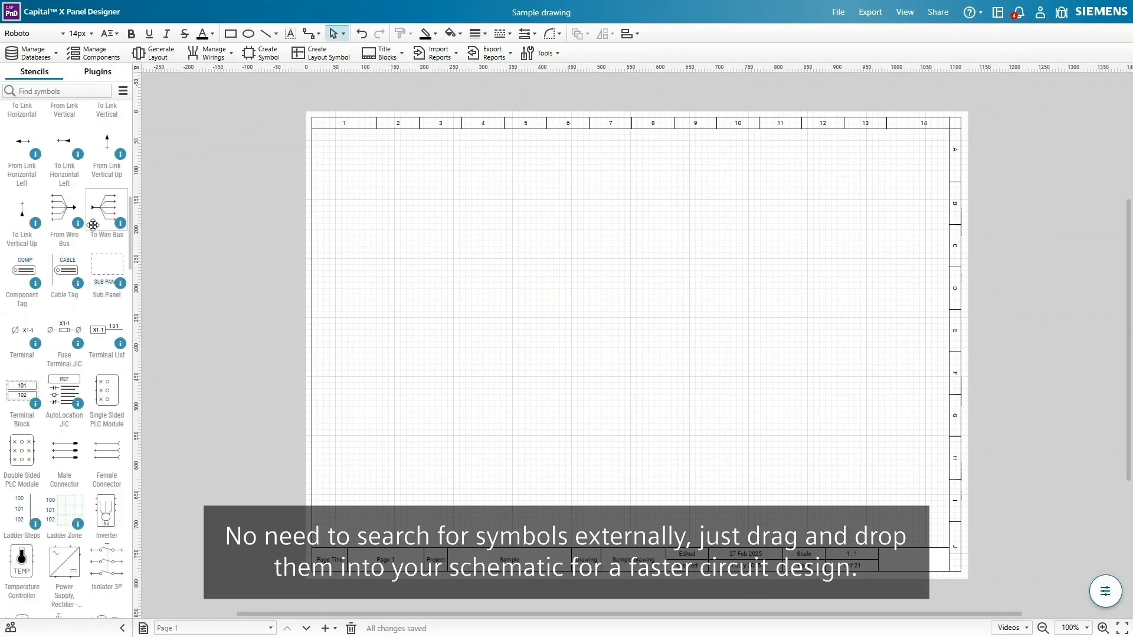
scroll(92, 224, "down", 2)
left_click_drag(22, 164, 380, 216)
left_click_drag(106, 302, 441, 215)
left_click_drag(64, 372, 499, 220)
left_click(452, 255)
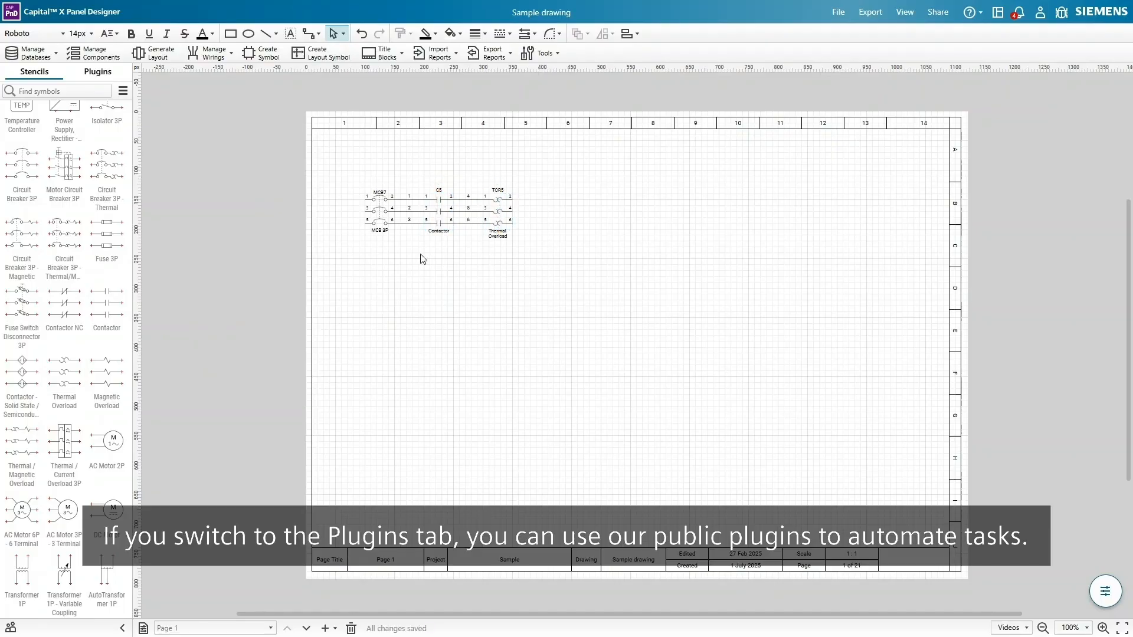
- Open the Export labelling plugin with tab-separated values and cancel without exporting
left_click(98, 72)
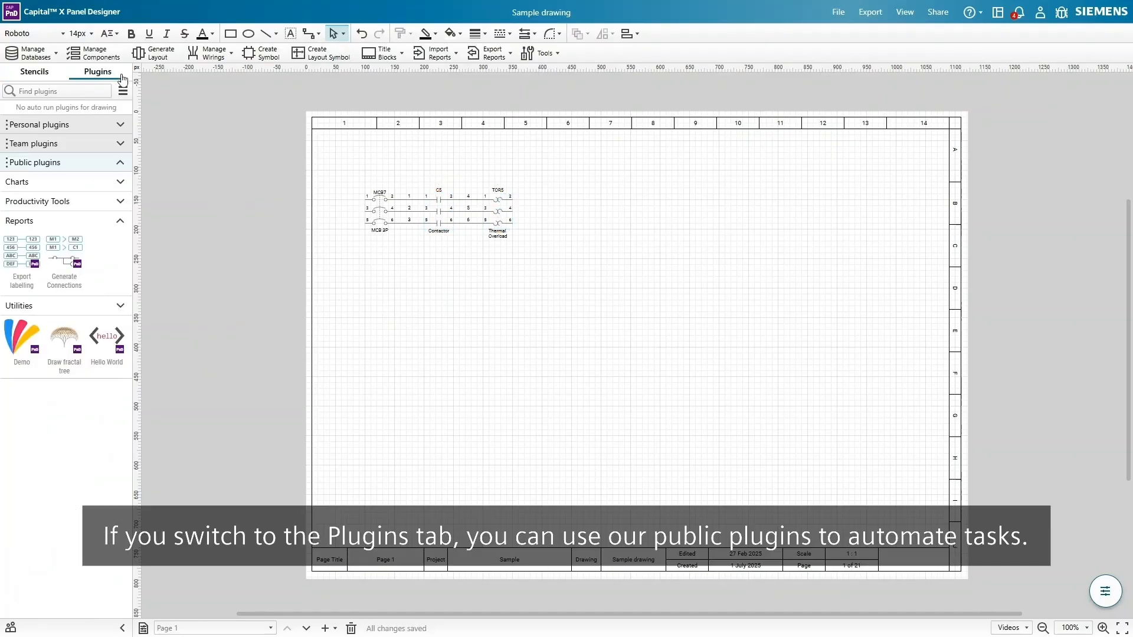
mouse_move(31, 255)
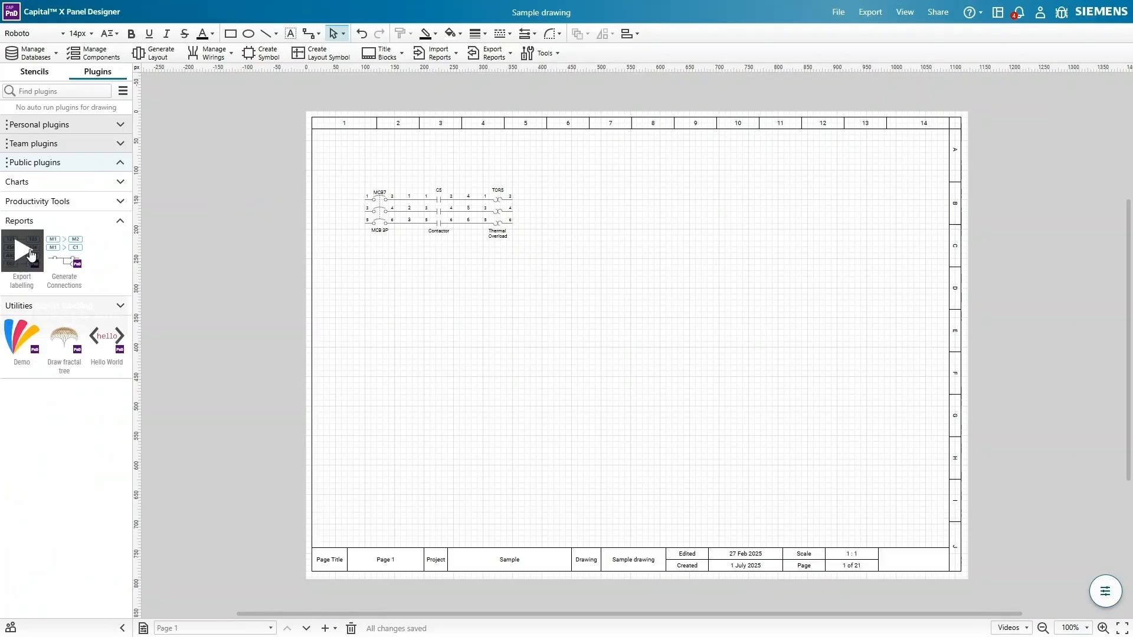
left_click(30, 255)
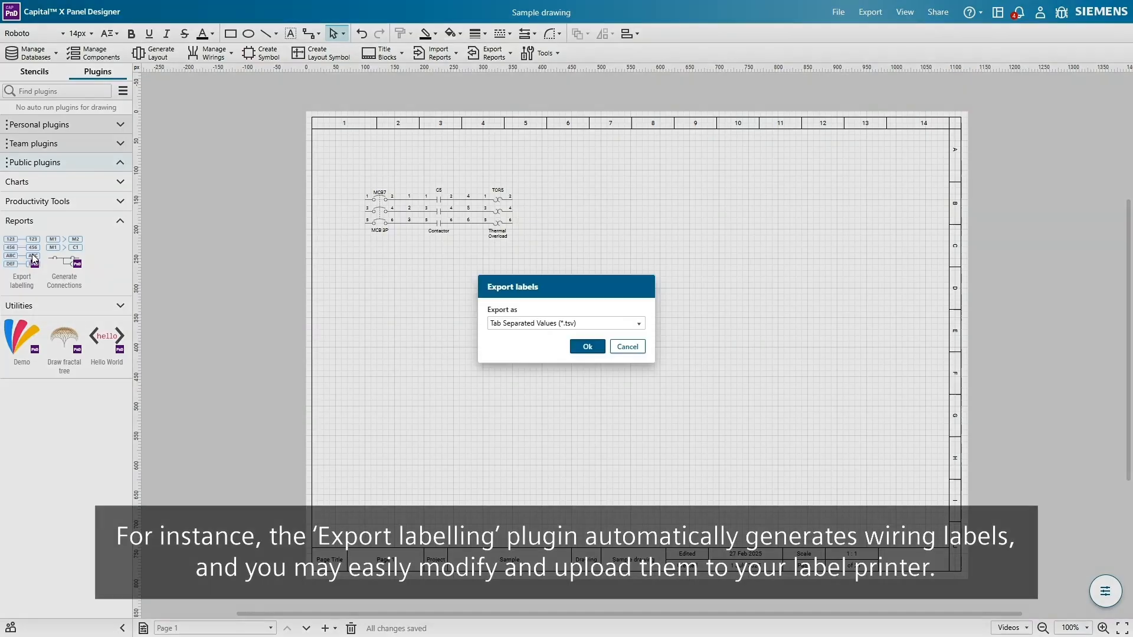
left_click(590, 323)
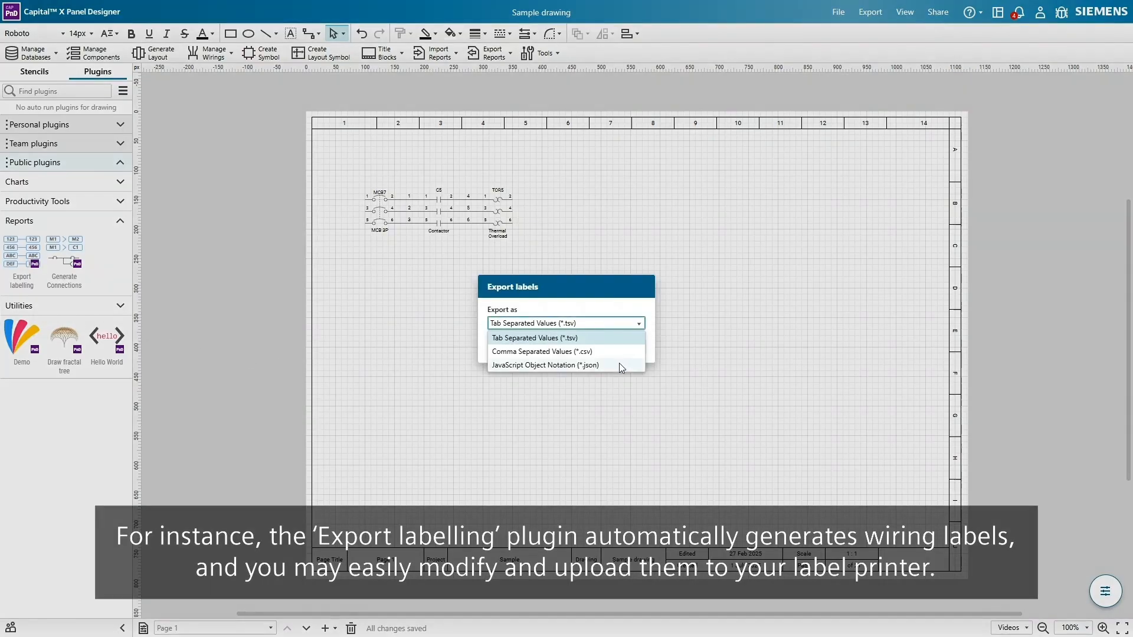
left_click(628, 324)
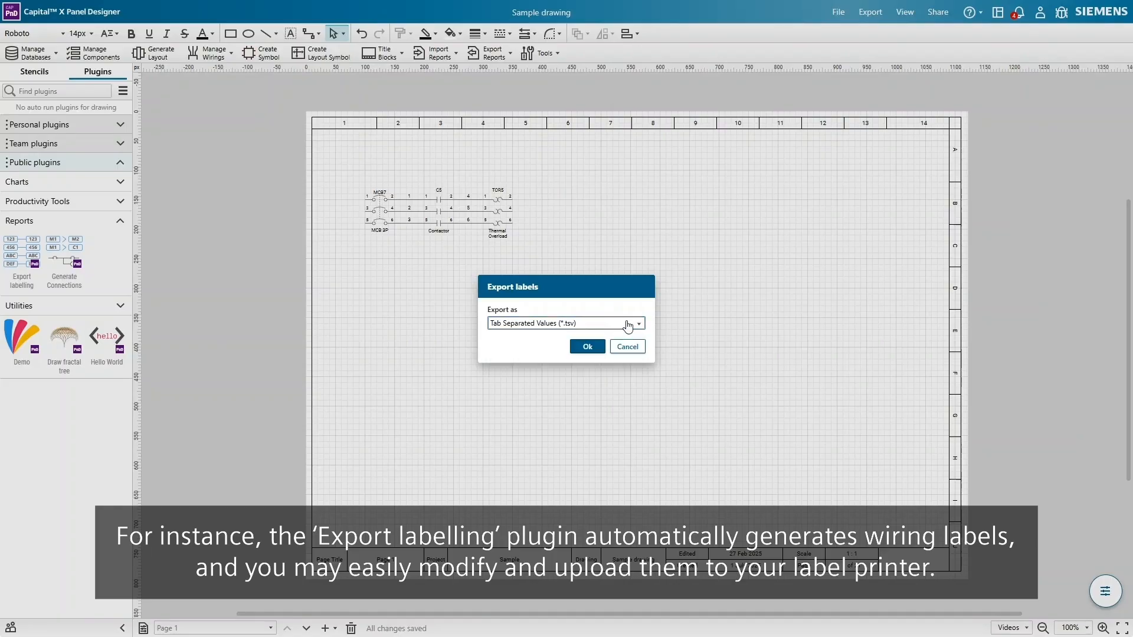
left_click(627, 347)
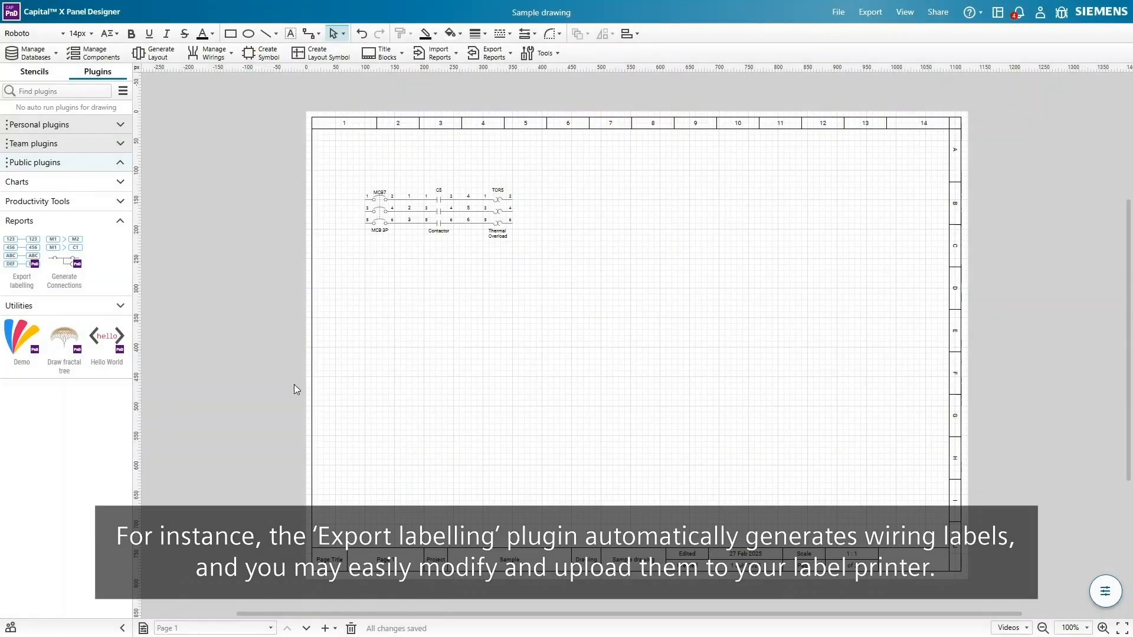
- Run the Generate Connections plugin with reference C1, then close it
left_click(81, 240)
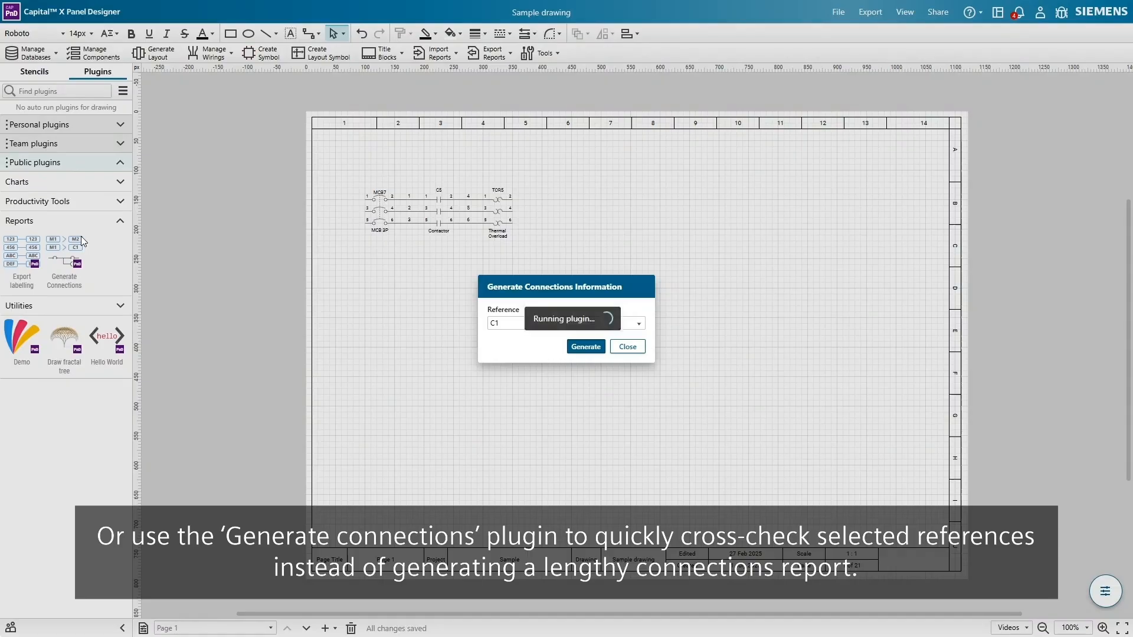
left_click(538, 331)
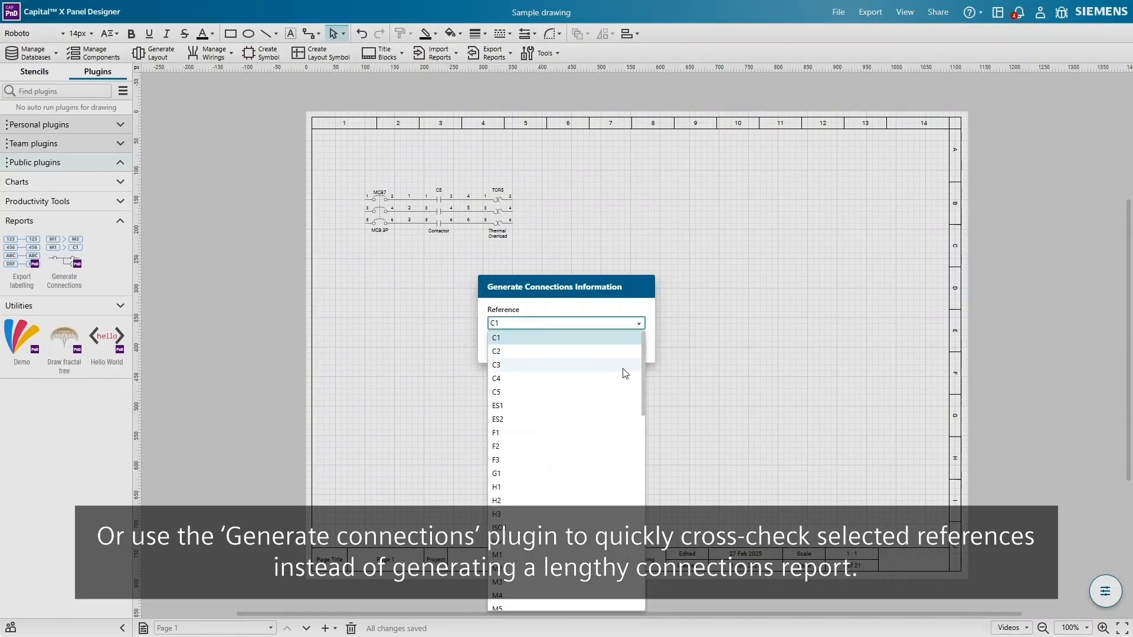
left_click(628, 327)
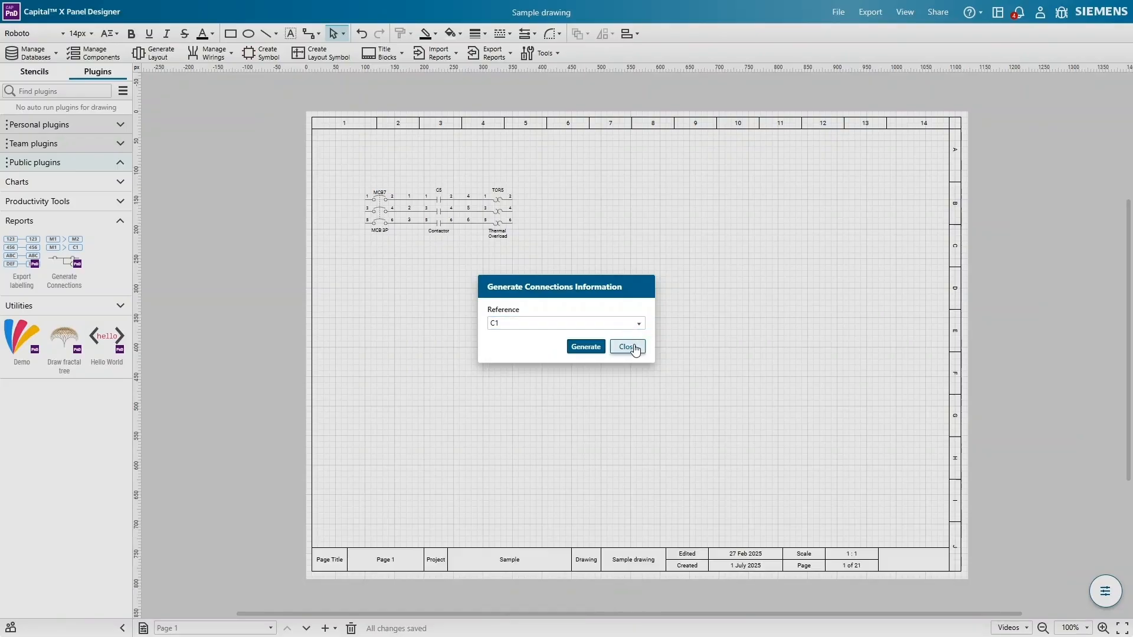
left_click(627, 346)
- Check the plugin management options and team status, then open Page setup
left_click(122, 91)
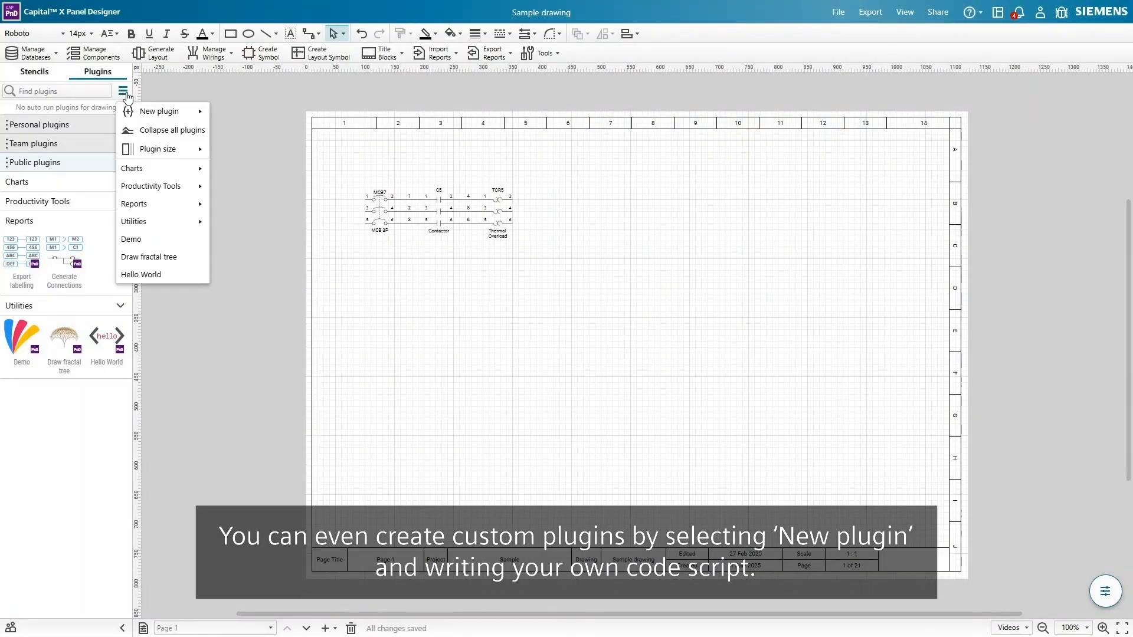
mouse_move(186, 116)
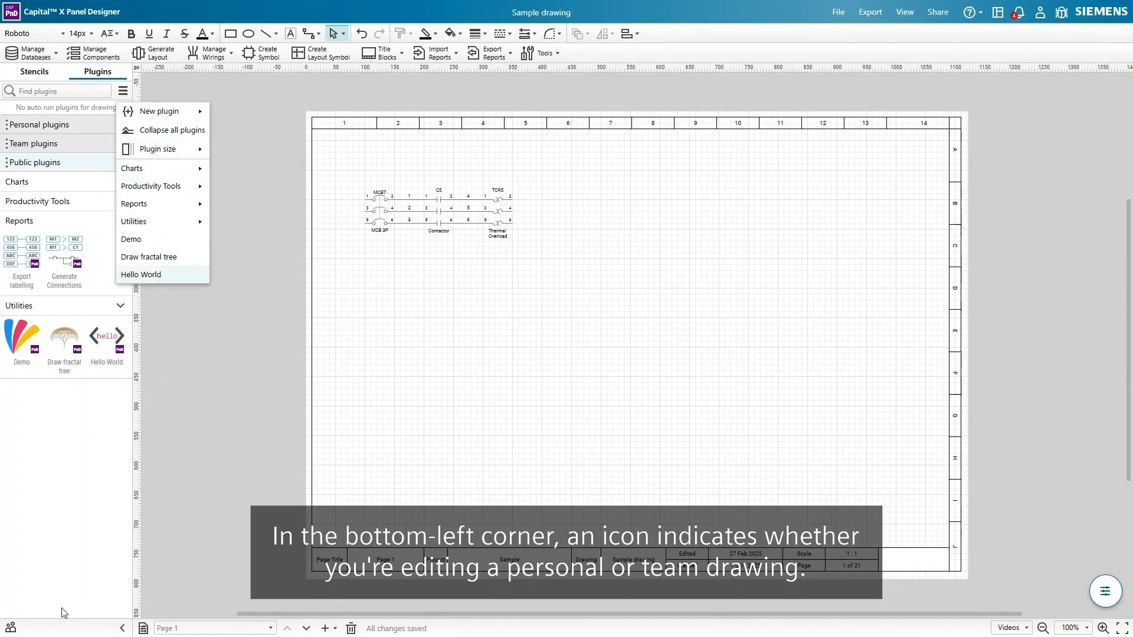
left_click(12, 629)
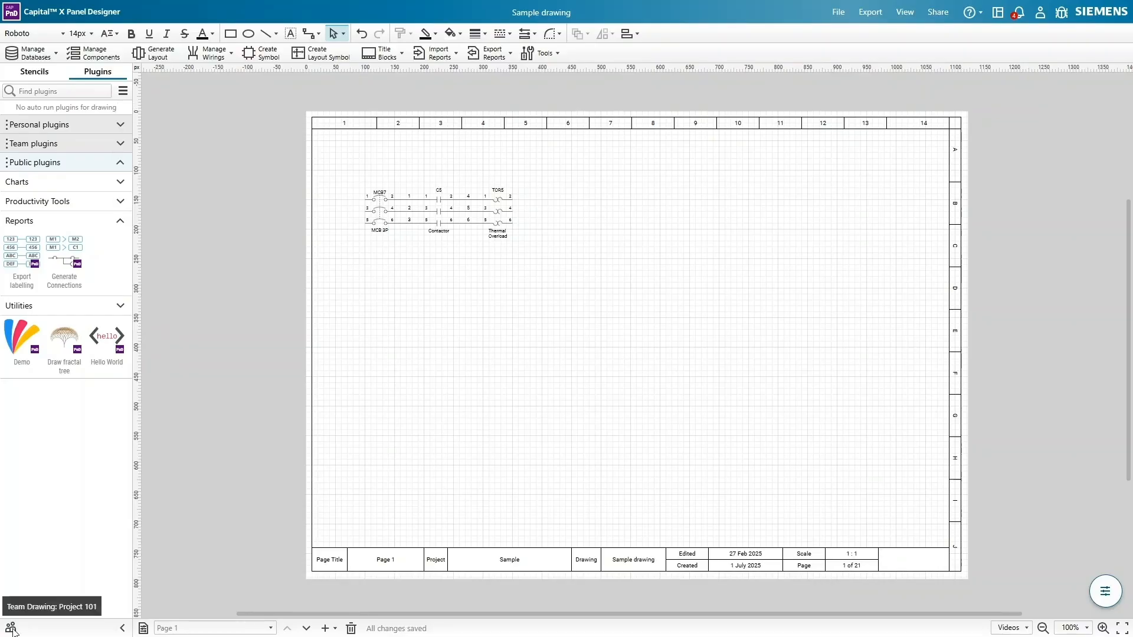
left_click(144, 628)
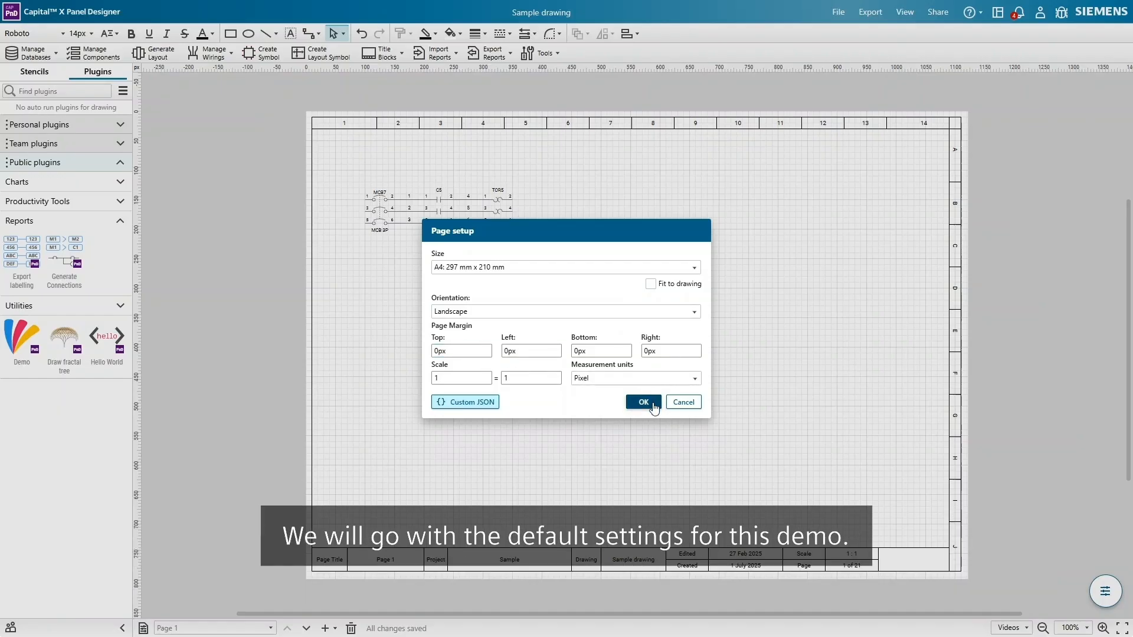
- Accept the default A4 landscape page settings
left_click(644, 402)
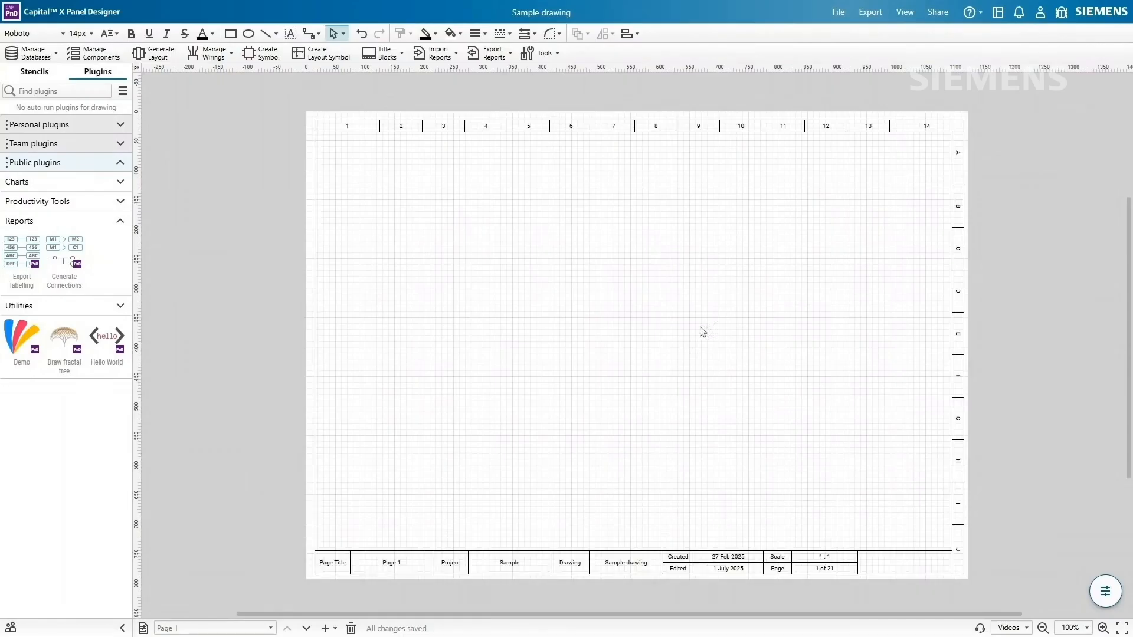
- Turn on 'Renumber wires after splitting' under Capital X Panel Designer Options in Preferences
left_click(838, 13)
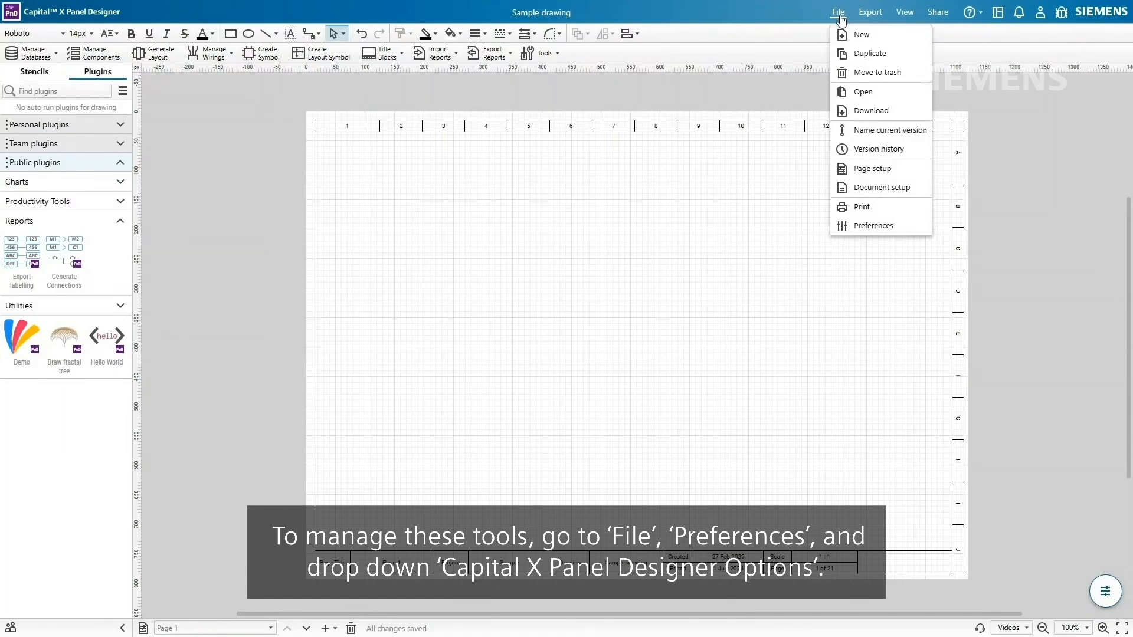
left_click(867, 226)
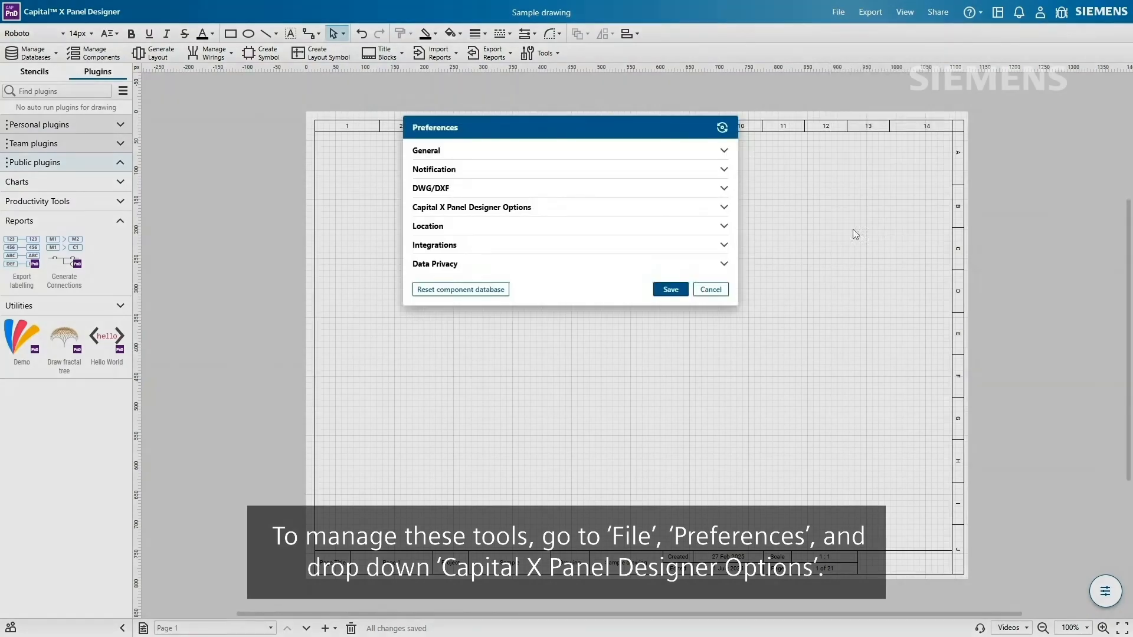
left_click(724, 208)
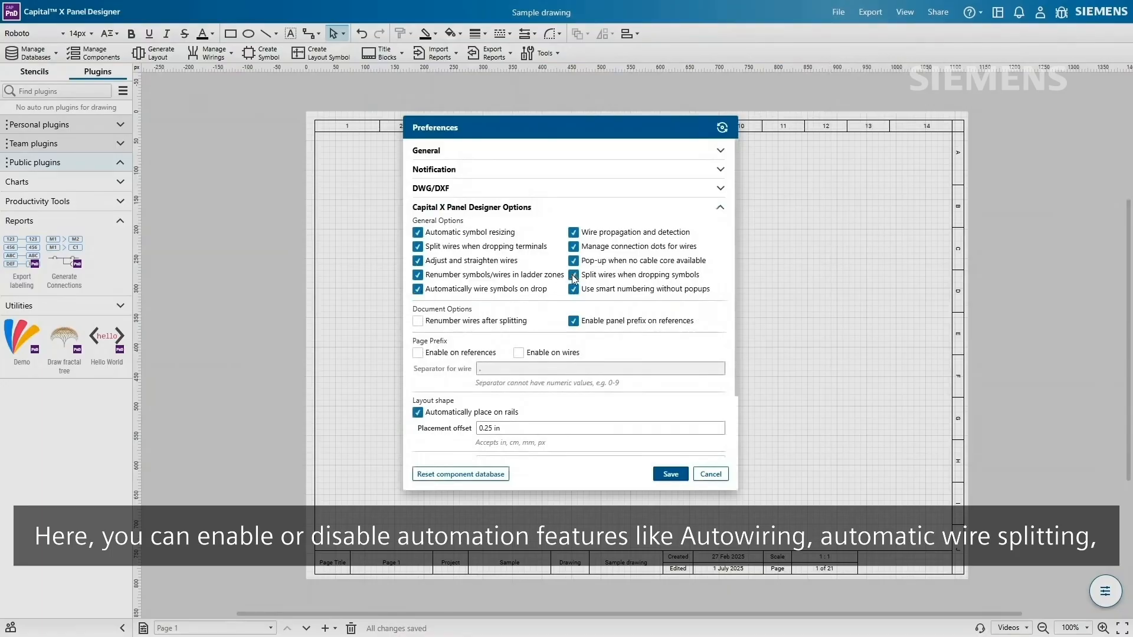
left_click(419, 321)
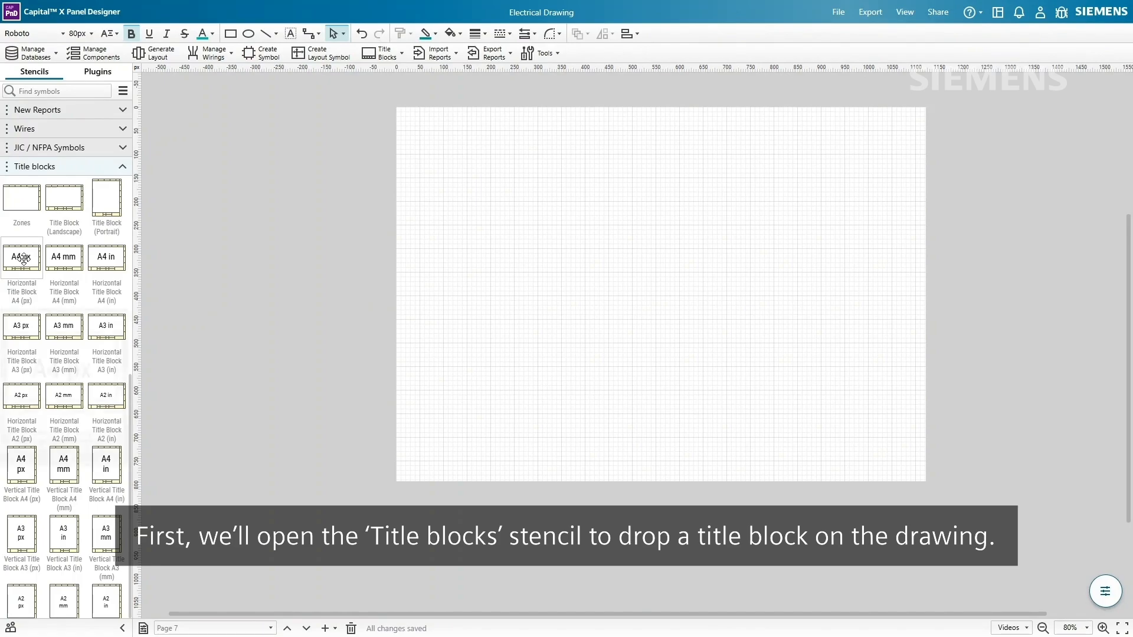
- Place a Horizontal Title Block A4 (px) on page 7 and inspect its Page 7 and 1 : 1 scale fields
left_click_drag(35, 265, 661, 297)
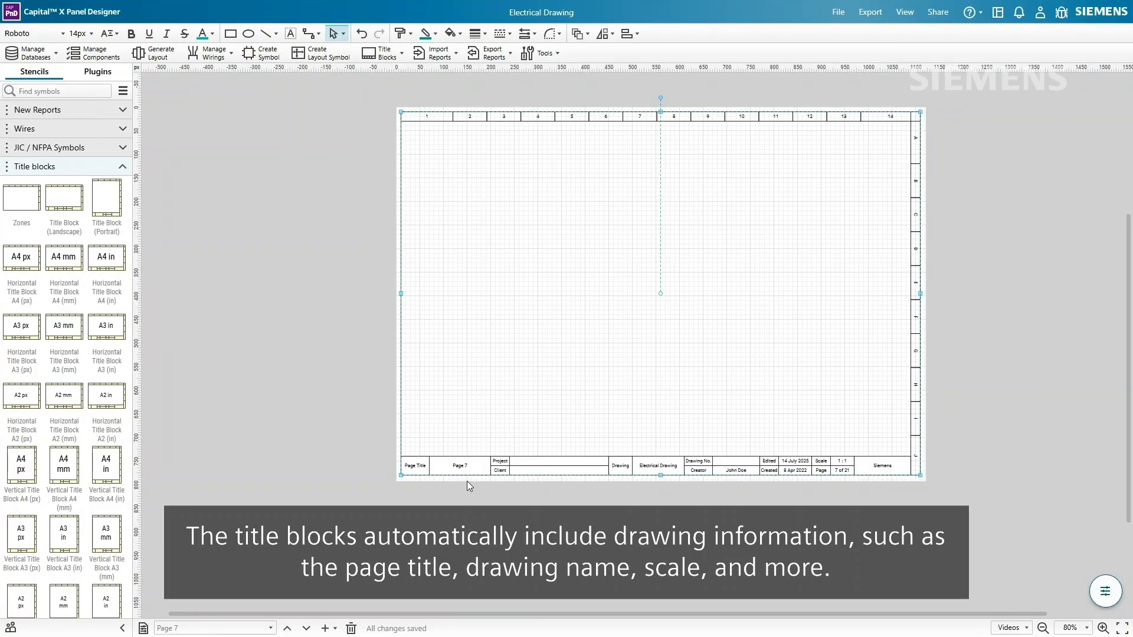
scroll(467, 481, "up", 2, "ctrl")
scroll(466, 480, "up", 2, "ctrl")
left_click(492, 448)
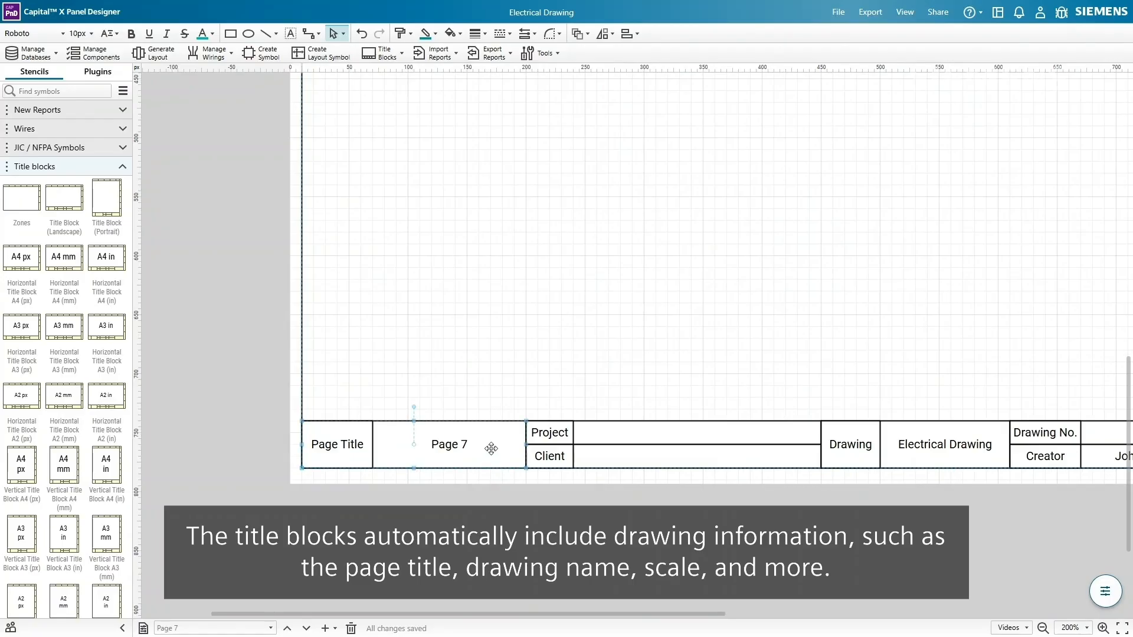
middle_click_drag(956, 449, 448, 438)
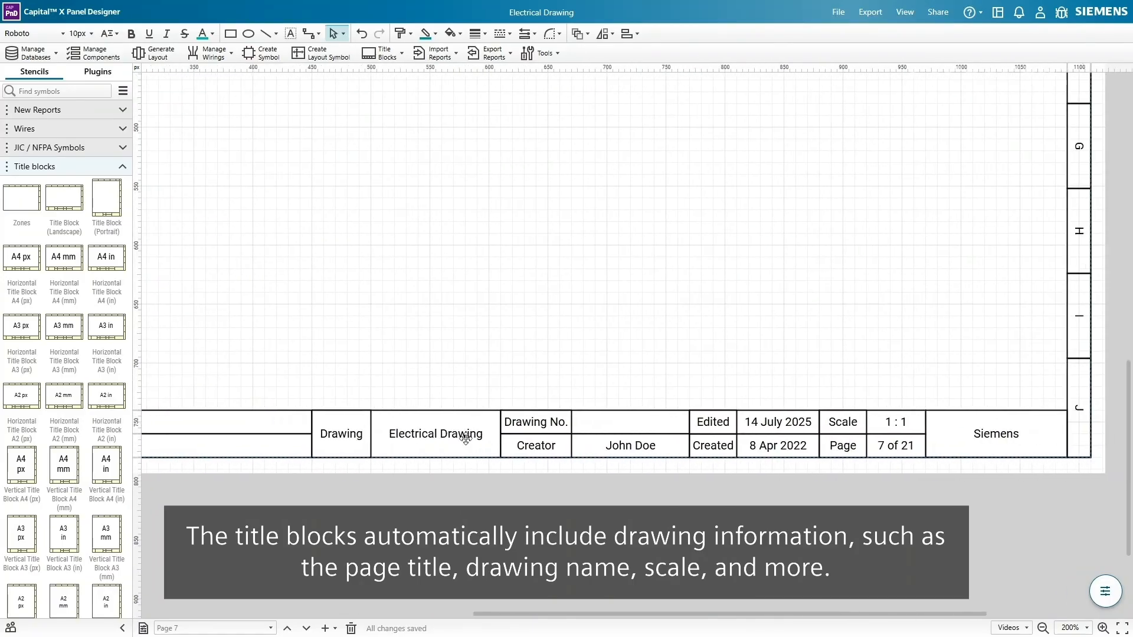
left_click(914, 422)
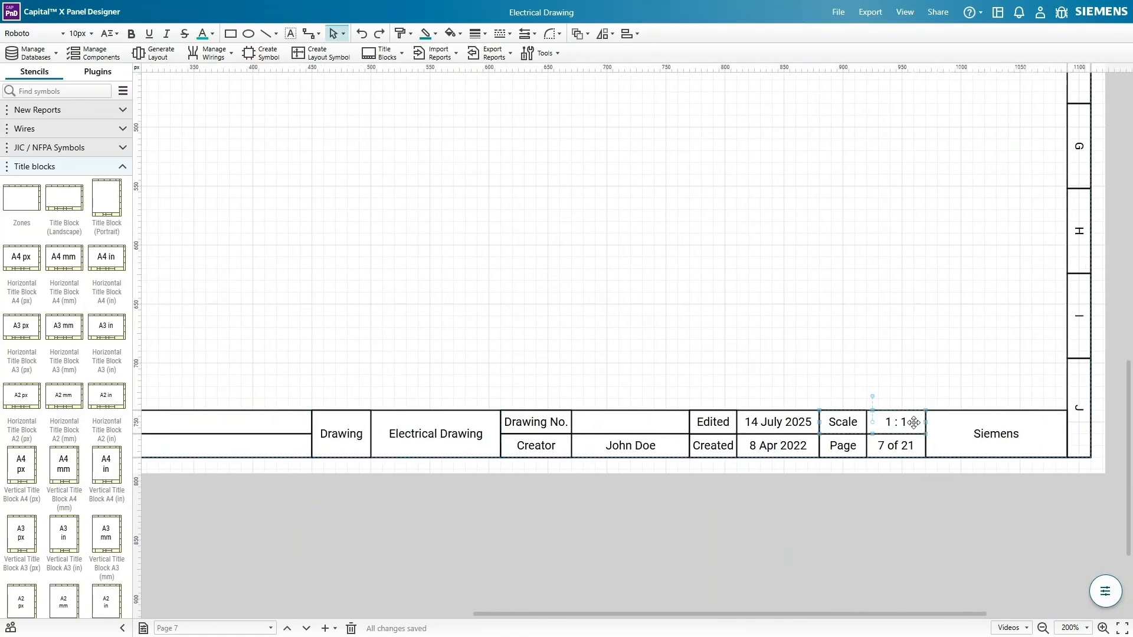
middle_click_drag(271, 372, 731, 387)
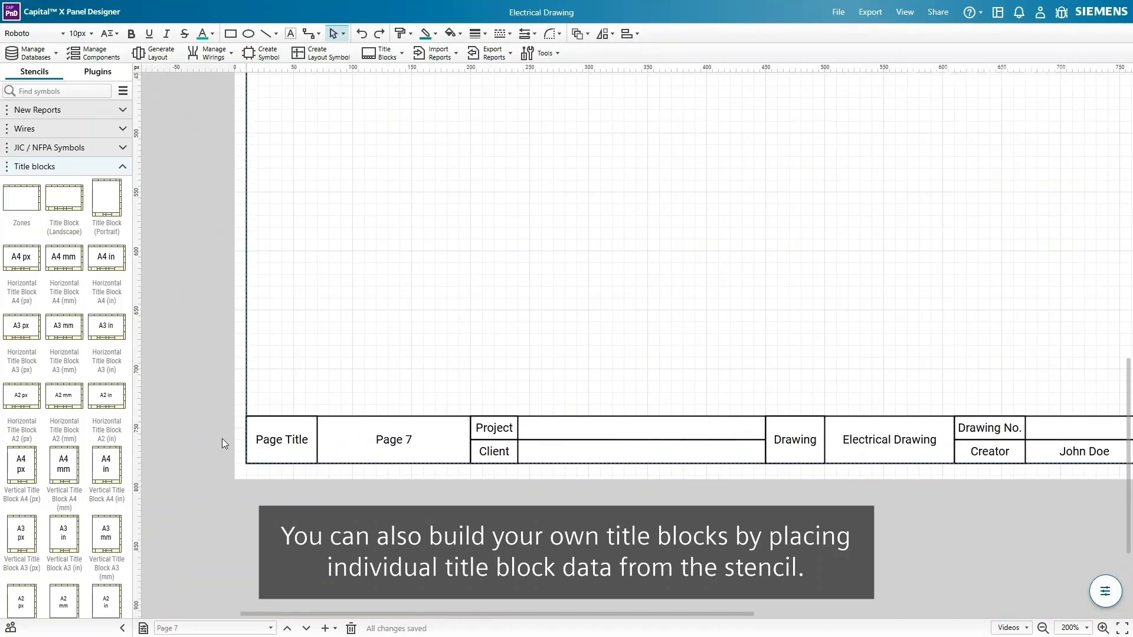
- Add a Creator field above the title block's left end, aligned with the cell below
scroll(107, 259, "down", 10)
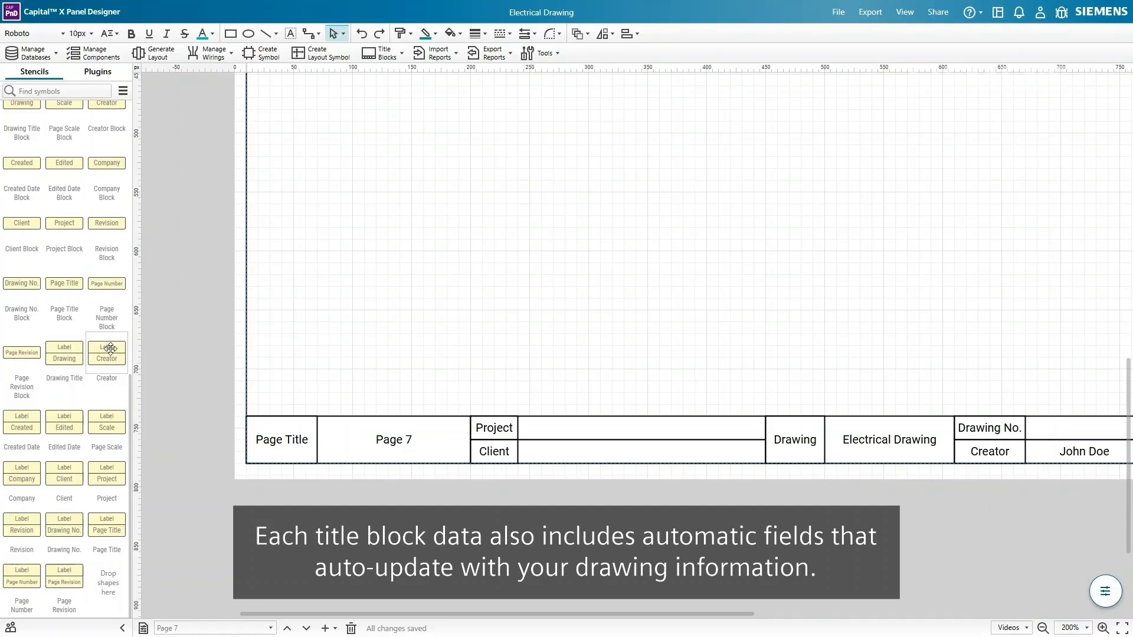
left_click_drag(111, 349, 367, 383)
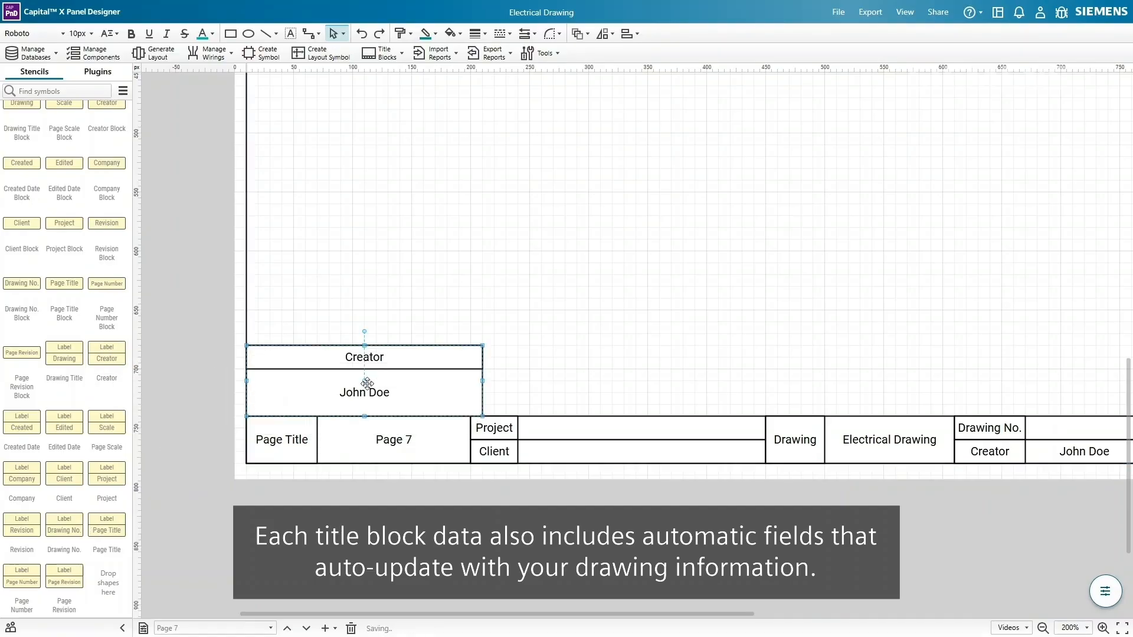
left_click_drag(482, 379, 470, 377)
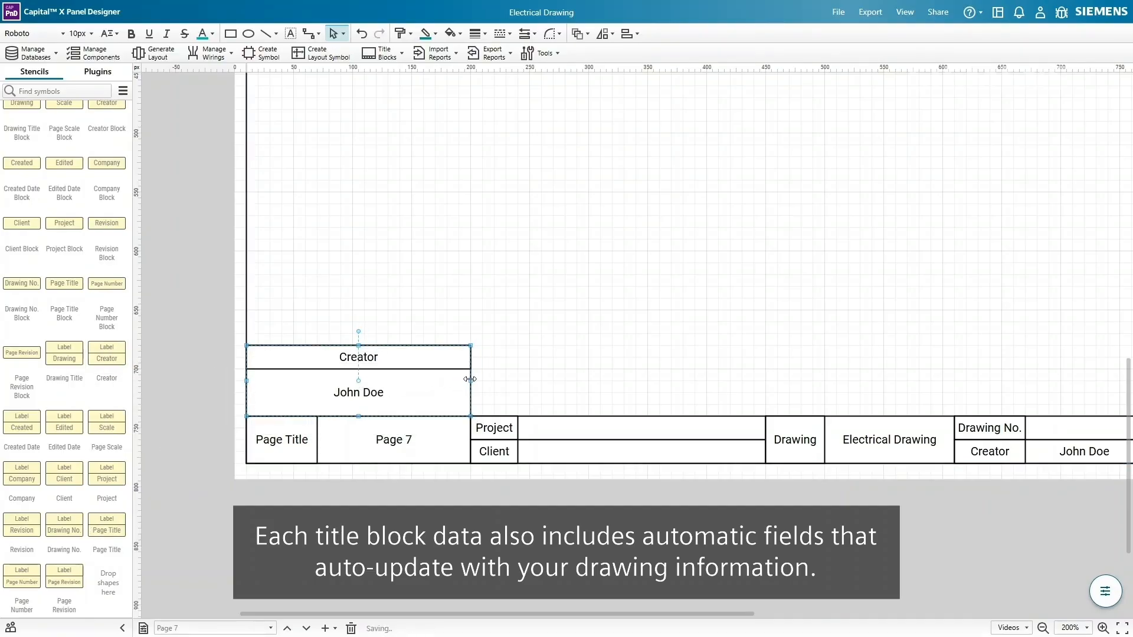
left_click(506, 387)
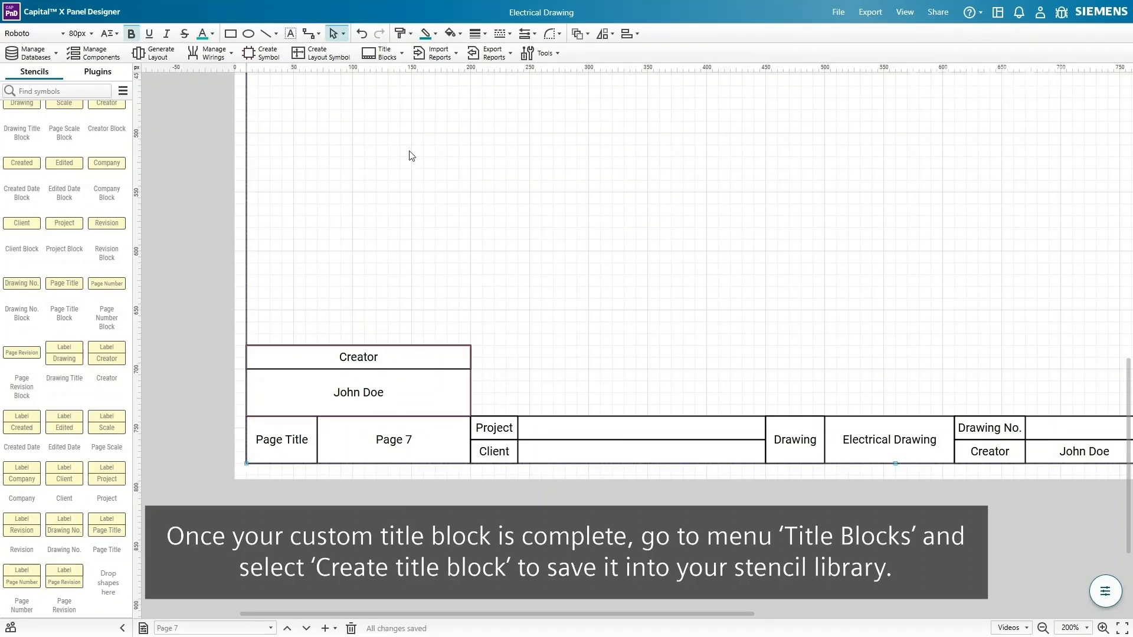
- Save the combined title block as TitleBlock 1 in a new stencil
left_click(390, 65)
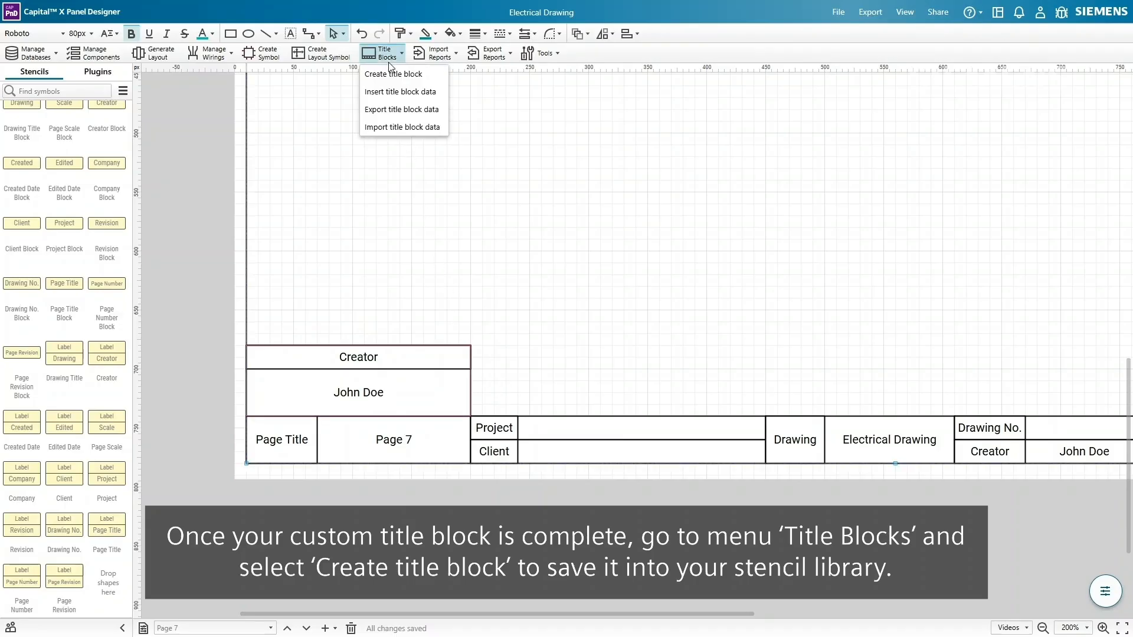
left_click(432, 75)
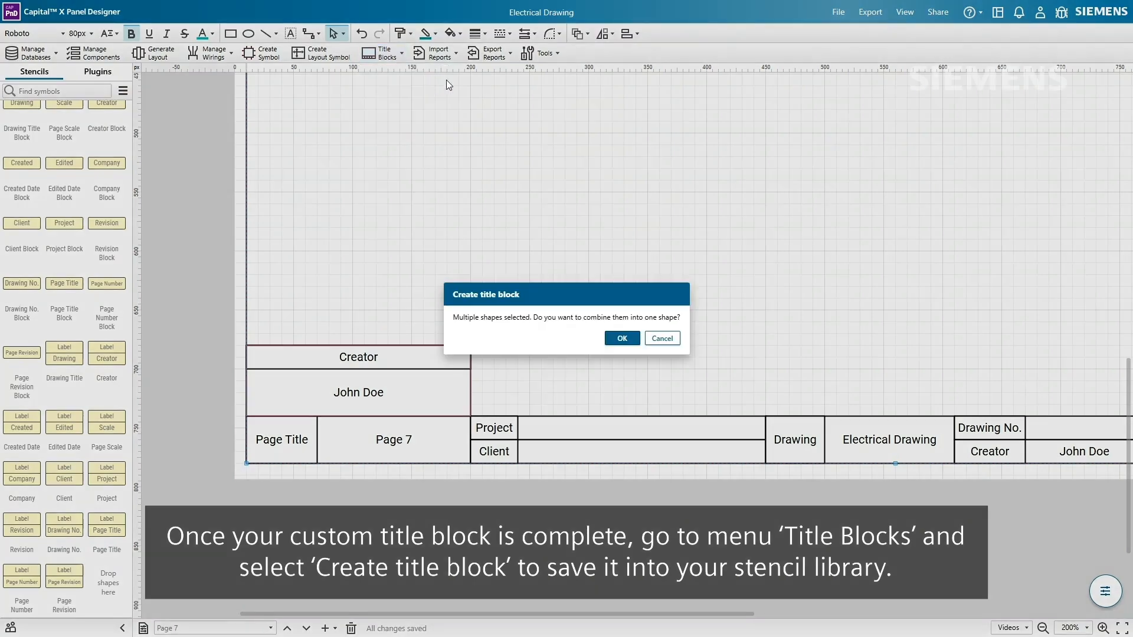
left_click(622, 338)
left_click(571, 303)
left_click(534, 314)
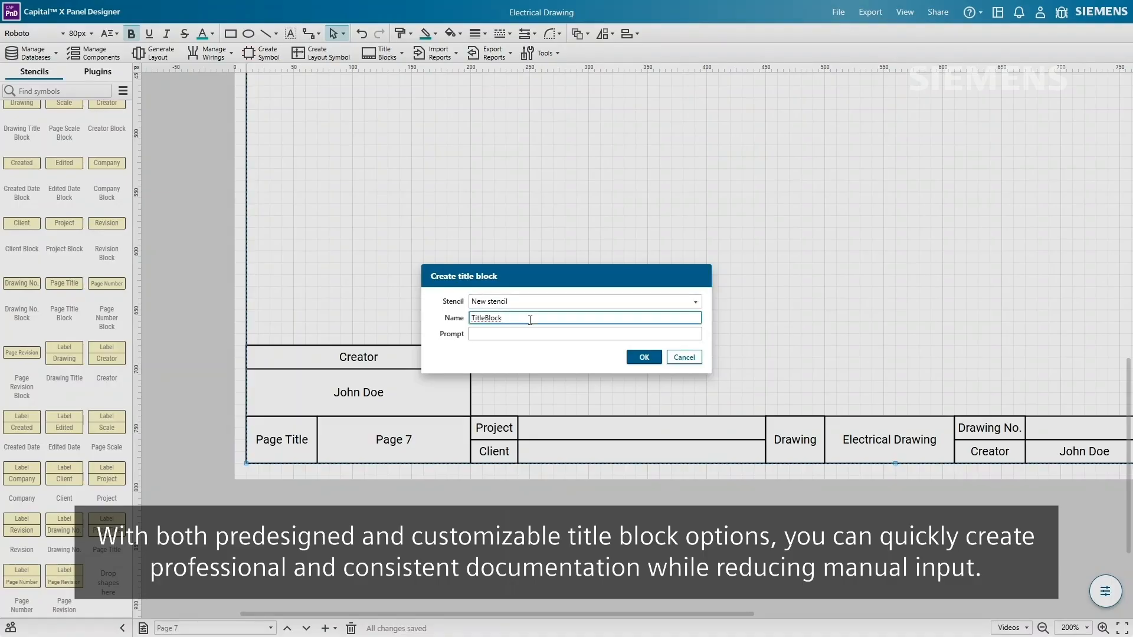
left_click(643, 357)
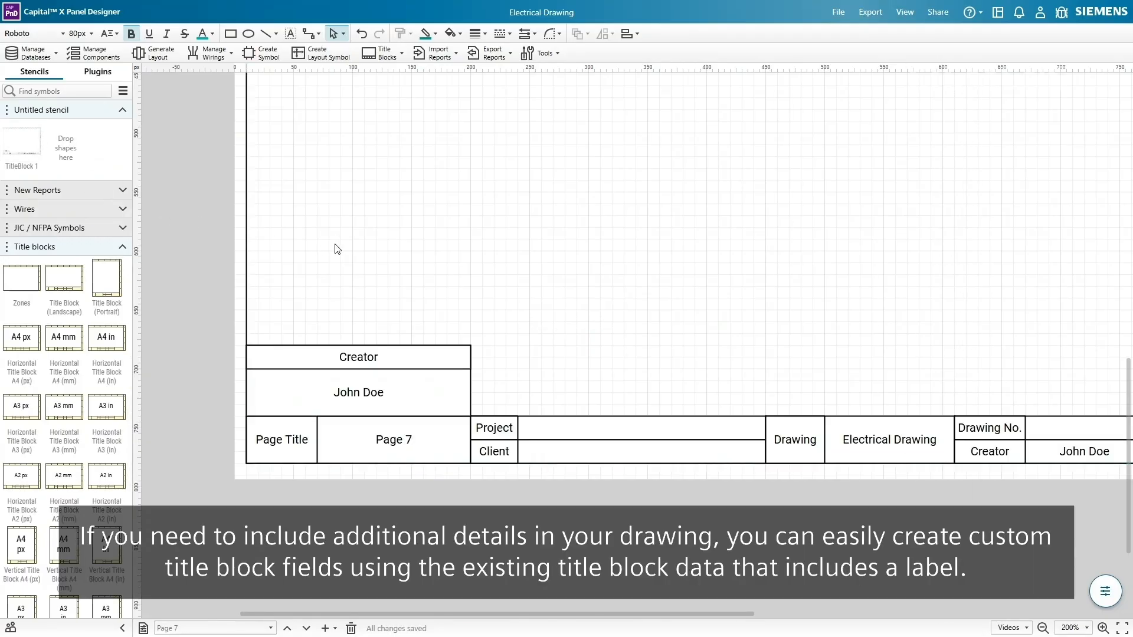
- Copy the Creator field, lay it out side by side, and relabel it 'Last revised by'
scroll(89, 318, "down", 10)
left_click_drag(107, 353, 591, 379)
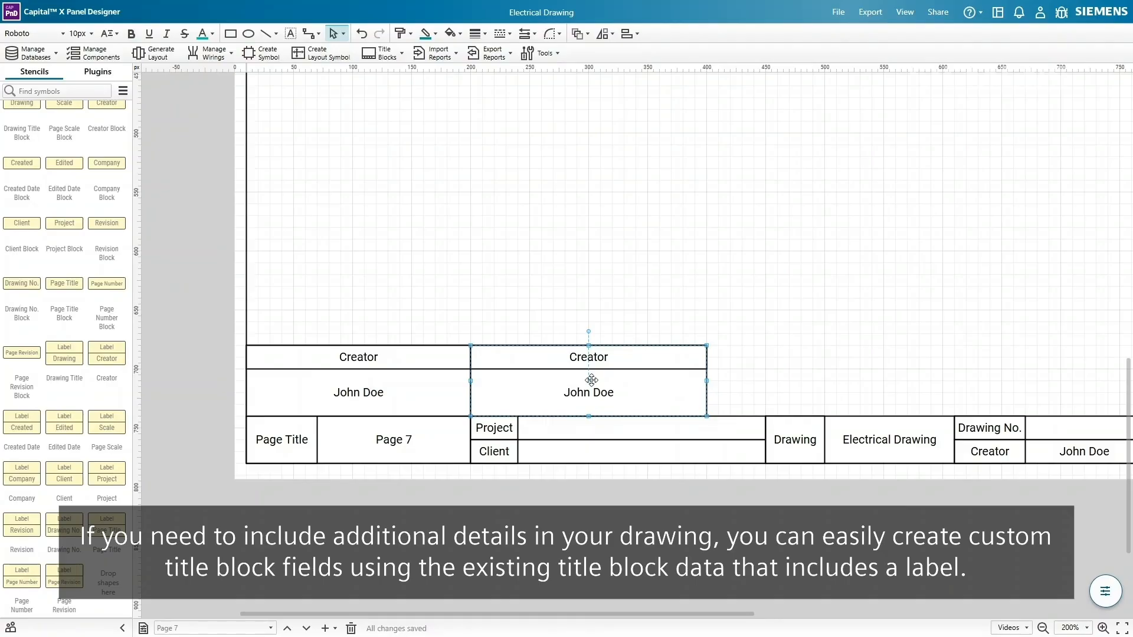
right_click(591, 381)
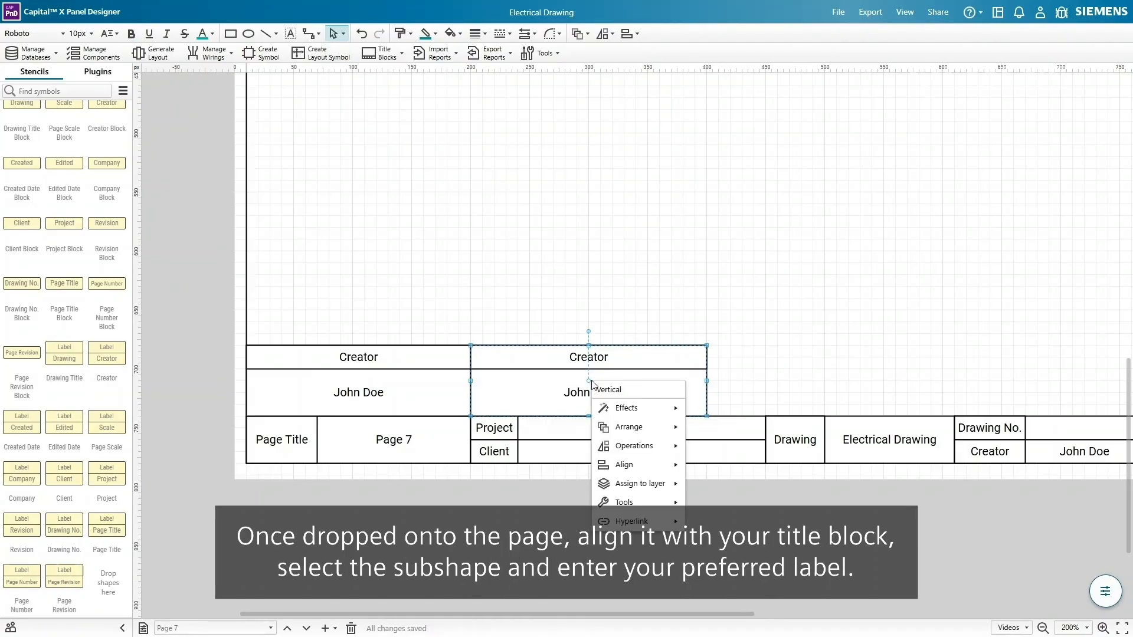
left_click(611, 389)
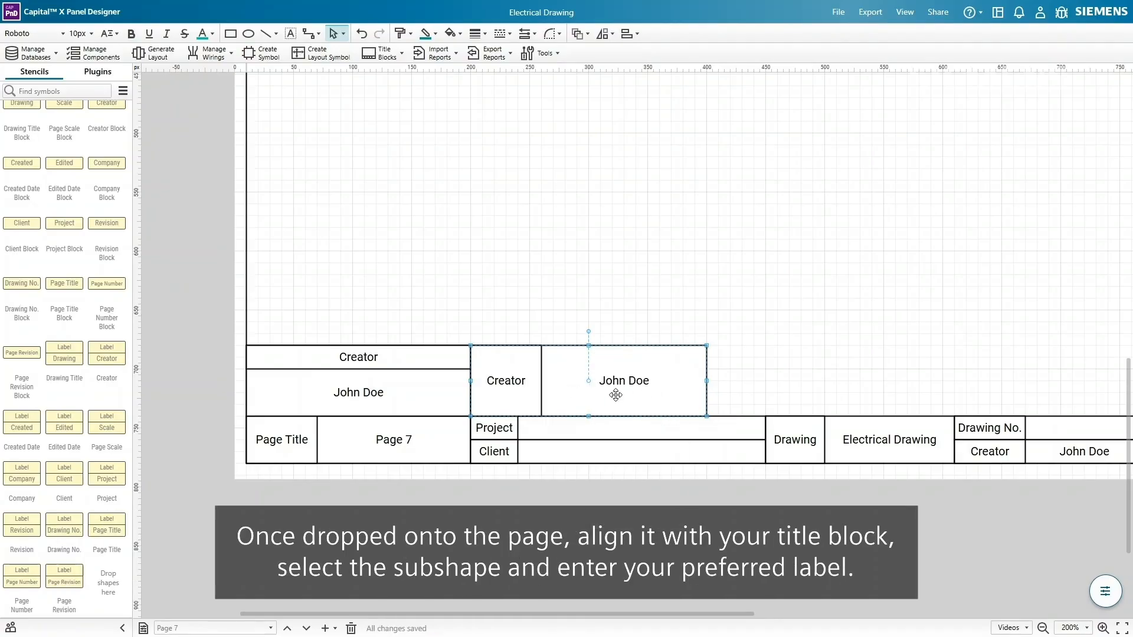
double_click(525, 382)
type("Last revised by")
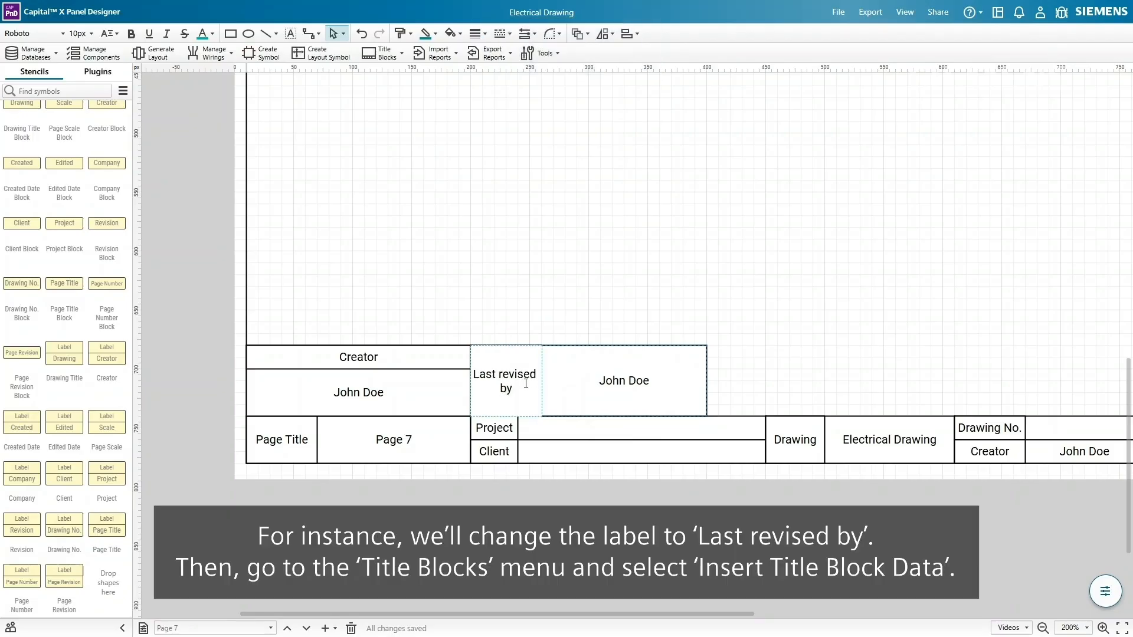
left_click(730, 373)
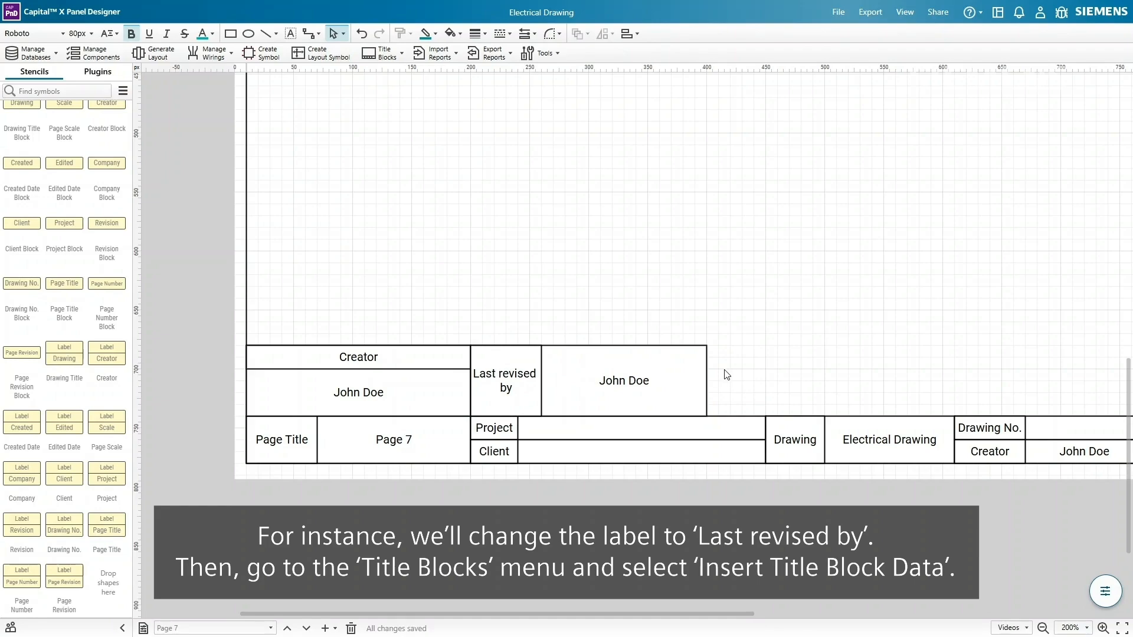
- Insert 'Last revised by' title block data with a person's name as default, scoped to the document
left_click(700, 379)
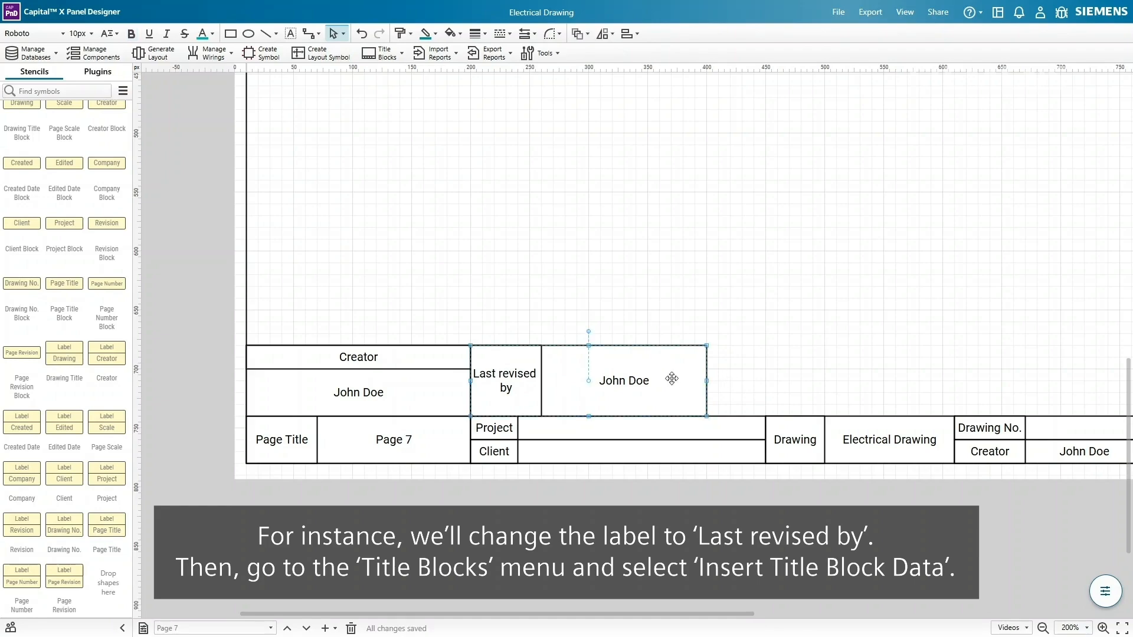
left_click(399, 60)
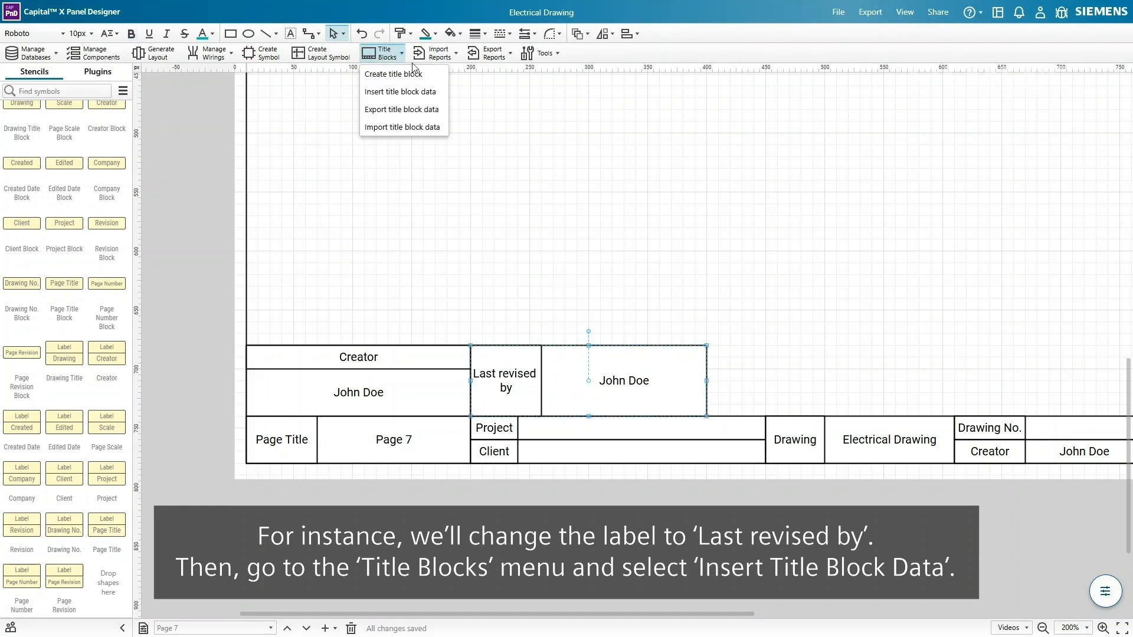
left_click(432, 91)
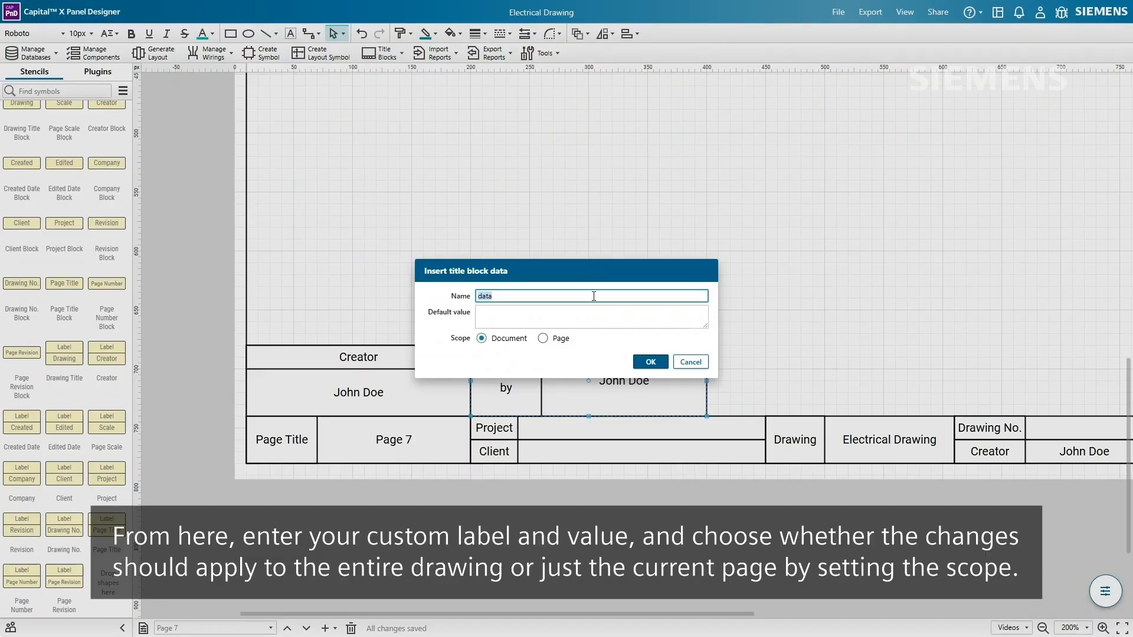
type("Last revised by")
left_click(595, 313)
type("Richard Roe")
left_click(561, 339)
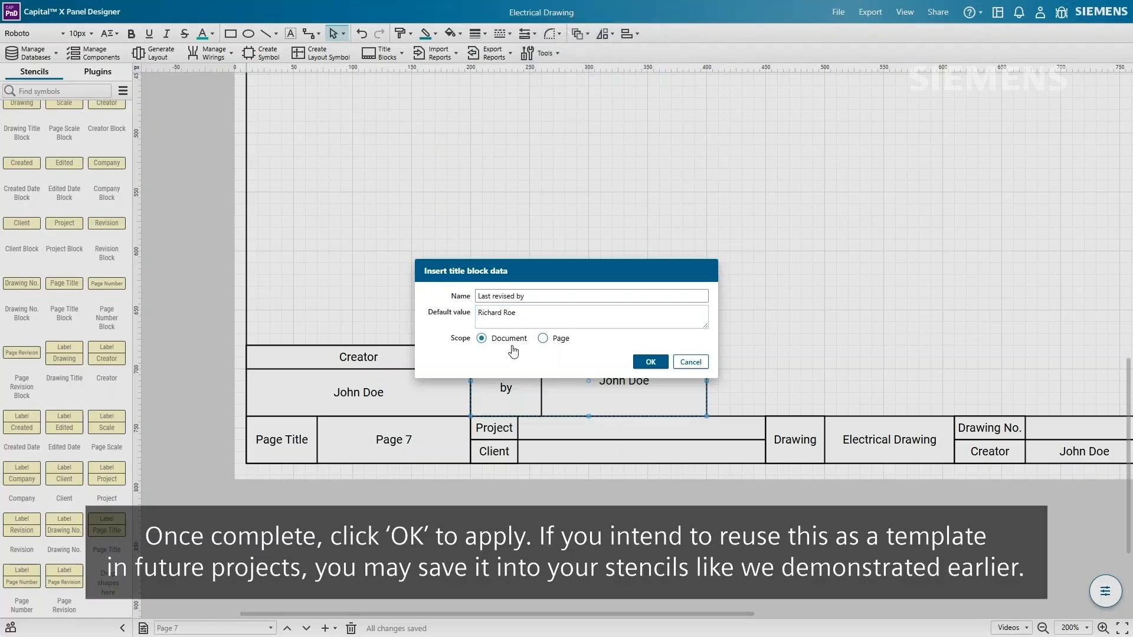
left_click(645, 365)
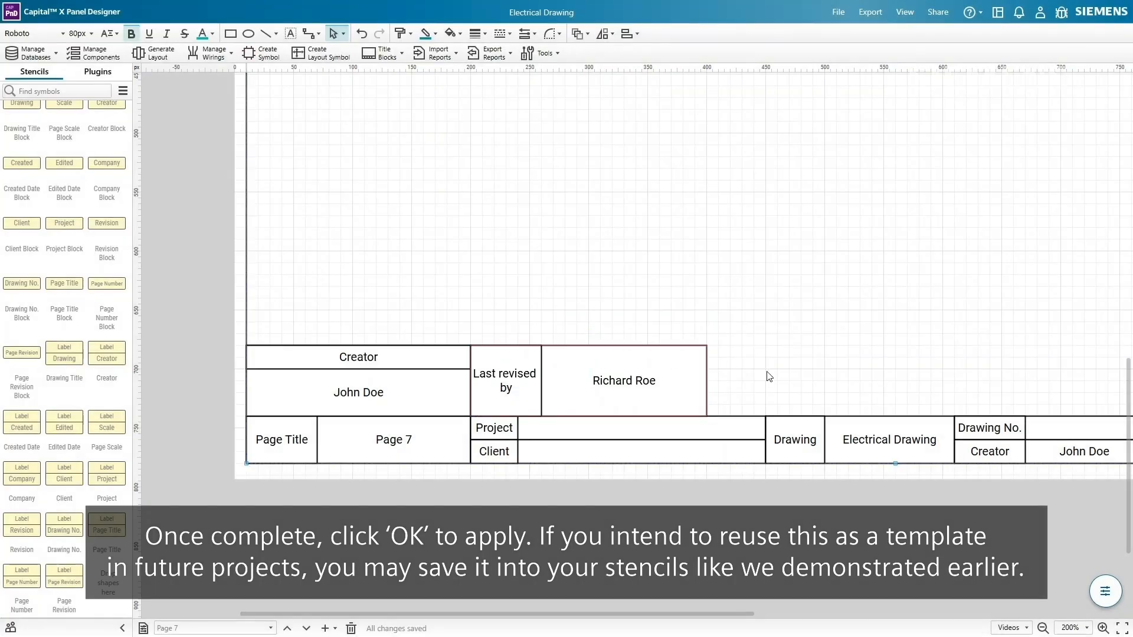
- Save the title block as TitleBlock 2 in the Untitled stencil
left_click(384, 53)
left_click(413, 68)
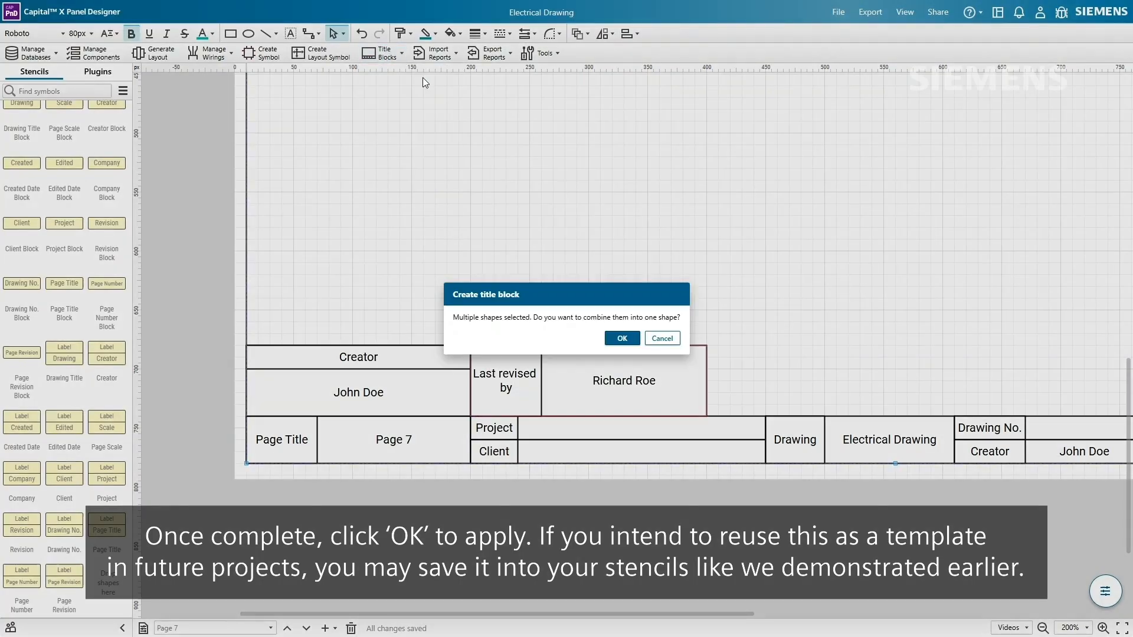
left_click(622, 338)
left_click(546, 302)
left_click(534, 324)
type("2")
left_click(644, 357)
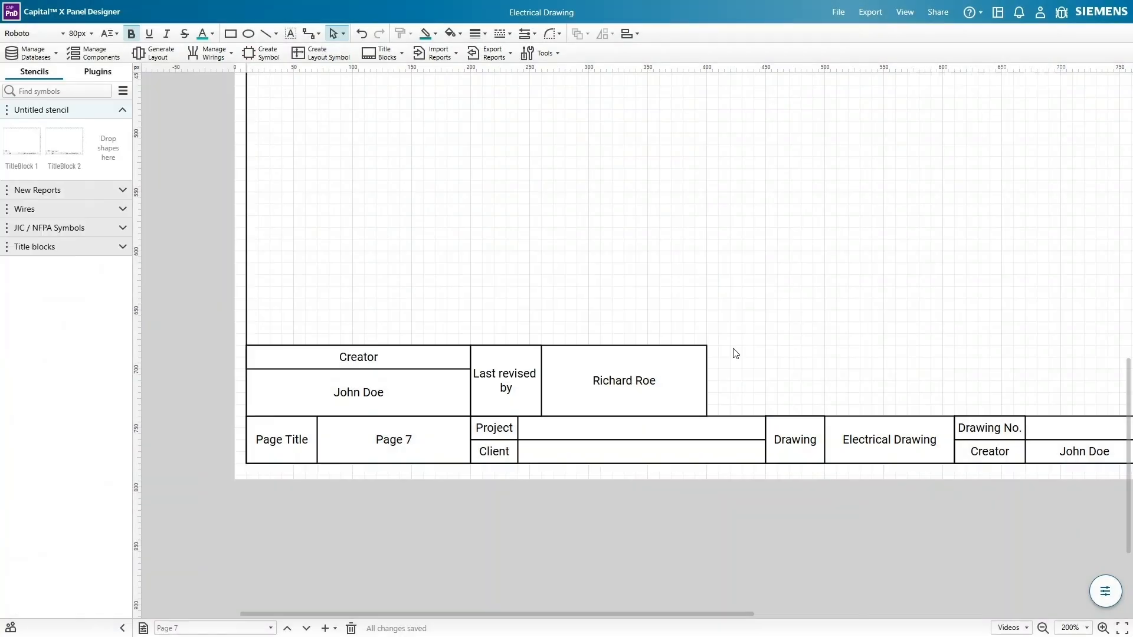
scroll(736, 353, "down", 5, "ctrl")
left_click(521, 434)
- Replace the title block's Last revised by value with a different person's name
double_click(517, 435)
type("Jo")
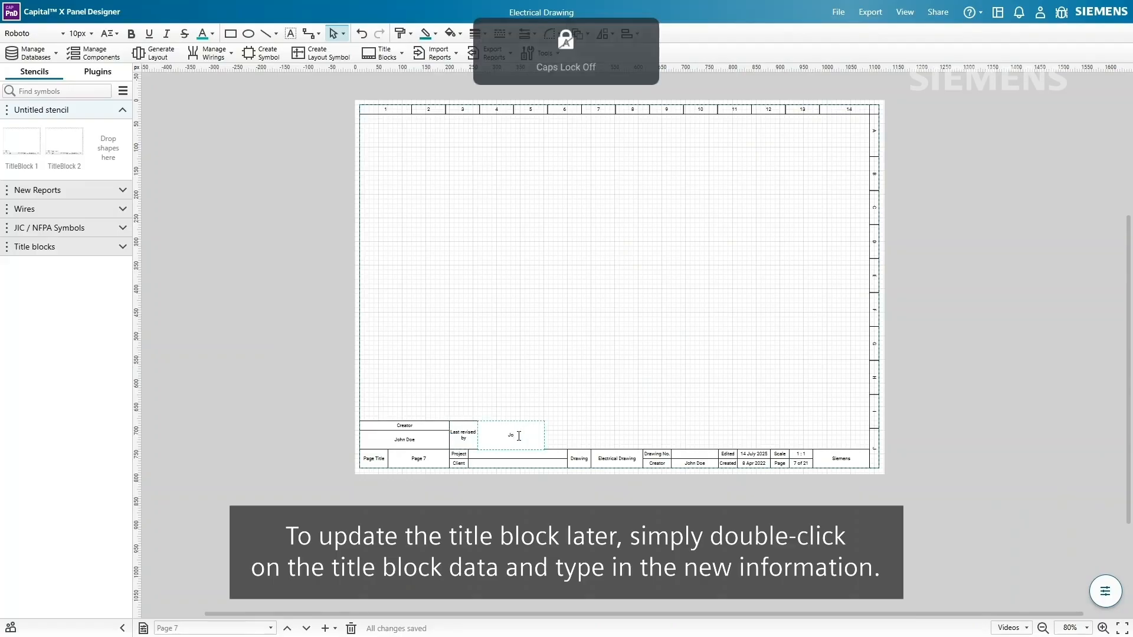
type("hn Do")
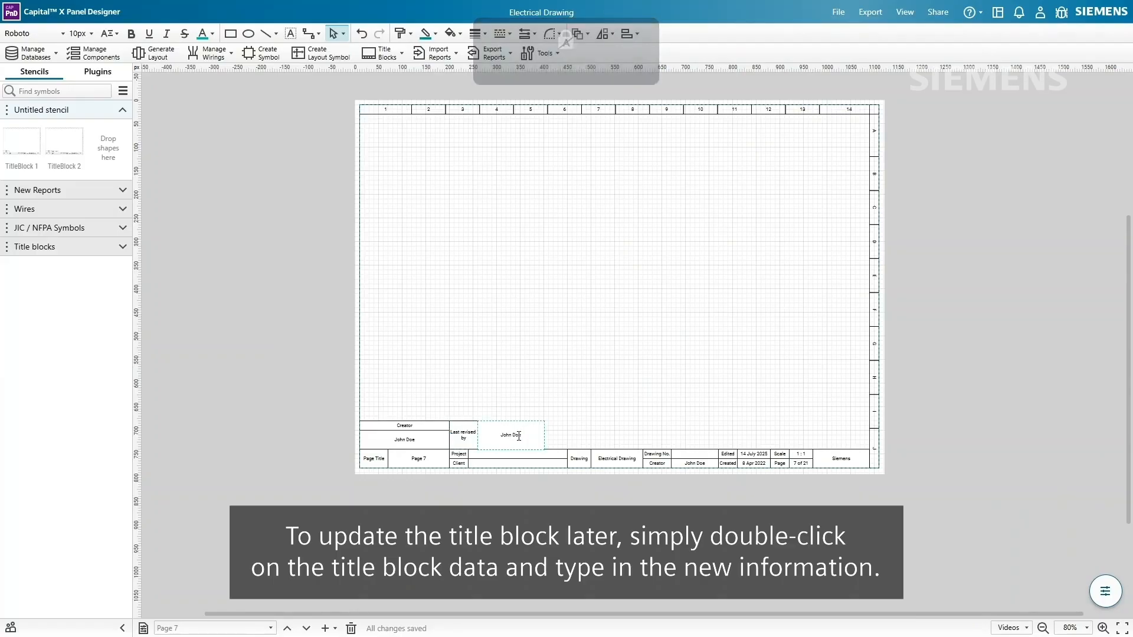
type("e")
left_click(560, 436)
- Fill the title block with client 'Your client', drawing number 'Drawing number' and project 'Your project'
right_click(611, 459)
left_click(675, 468)
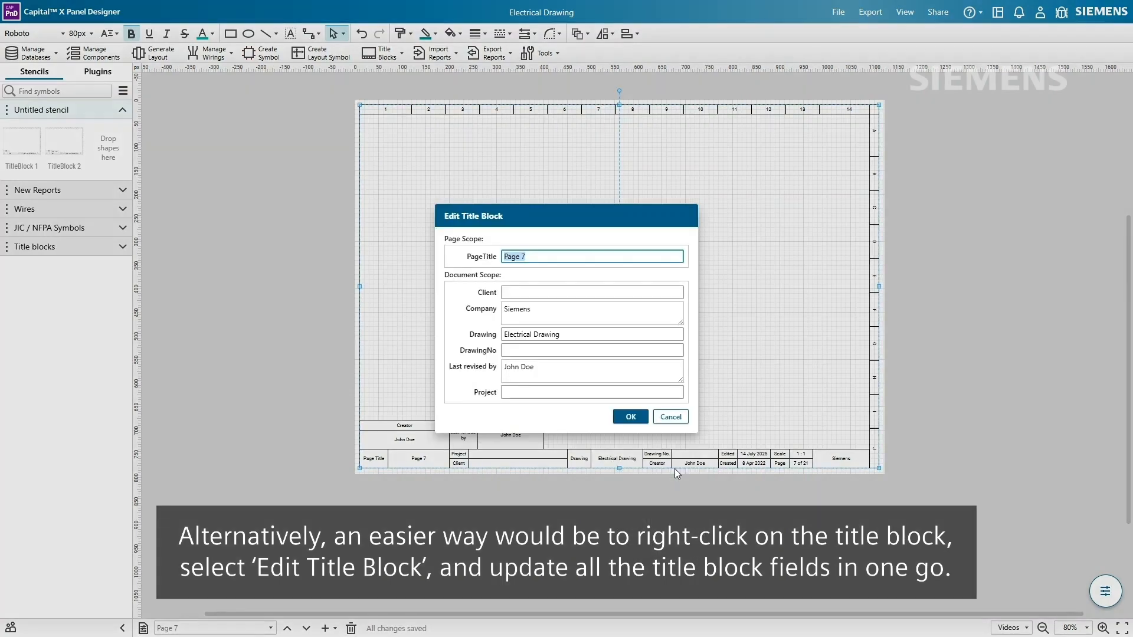
left_click(556, 293)
key("Caps_Lock")
type("Your client")
key("Tab")
key("Tab")
key("Tab")
key("Caps_Lock")
type("D")
key("Caps_Lock")
type("rawing number")
key("Tab")
key("Tab")
key("Caps_Lock")
type("Y")
key("Caps_Lock")
type("our projec")
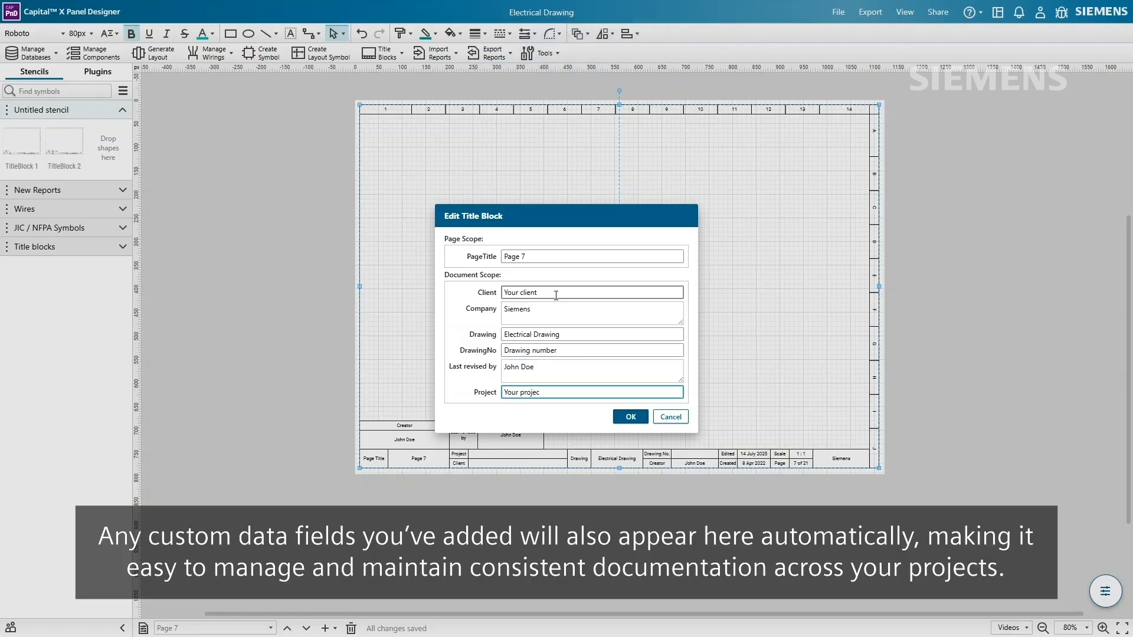
left_click(630, 418)
scroll(667, 517, "up", 5, "ctrl")
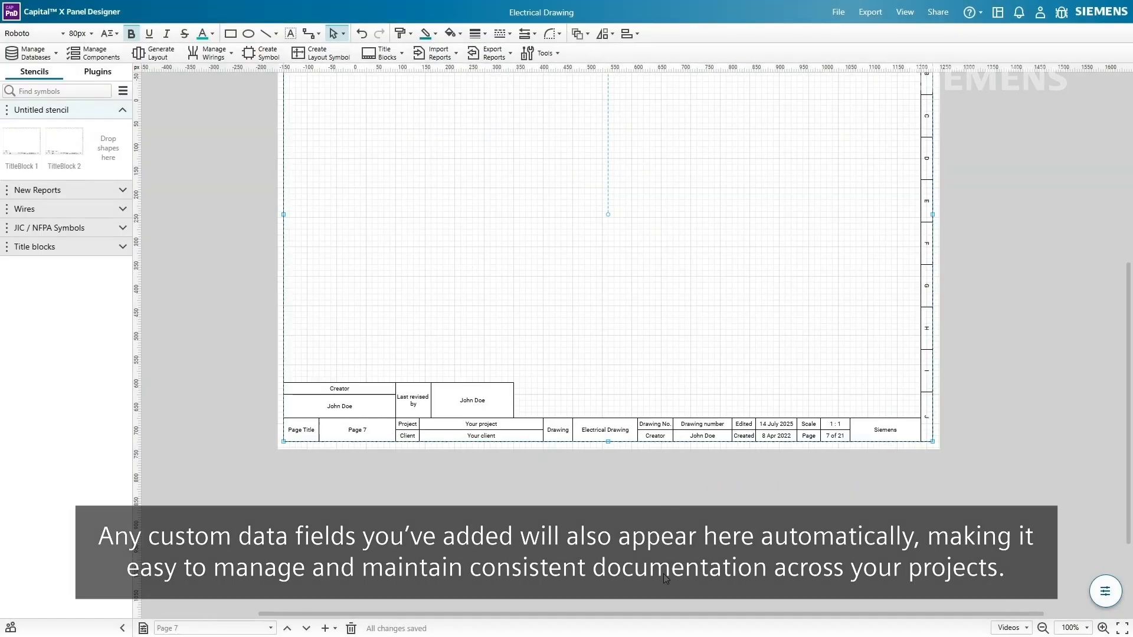
- Pan to the page's left edge and expand the JIC / NFPA Symbols stencil to browse its symbols
middle_click_drag(459, 532, 597, 537)
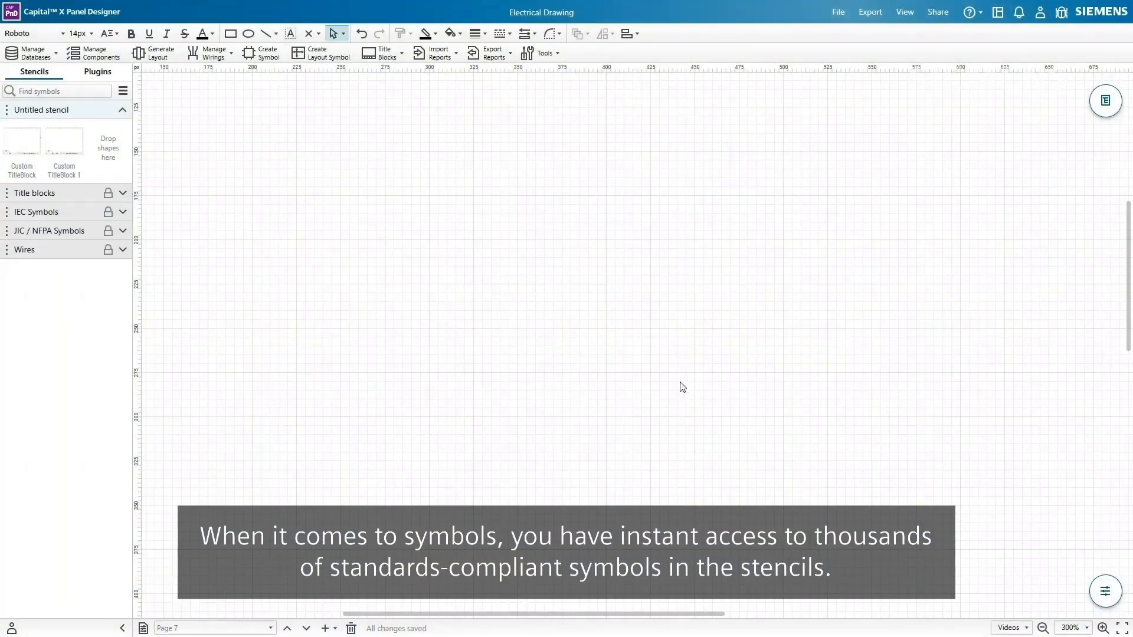
left_click(35, 231)
scroll(116, 258, "down", 10)
scroll(117, 253, "down", 13)
scroll(116, 254, "up", 10)
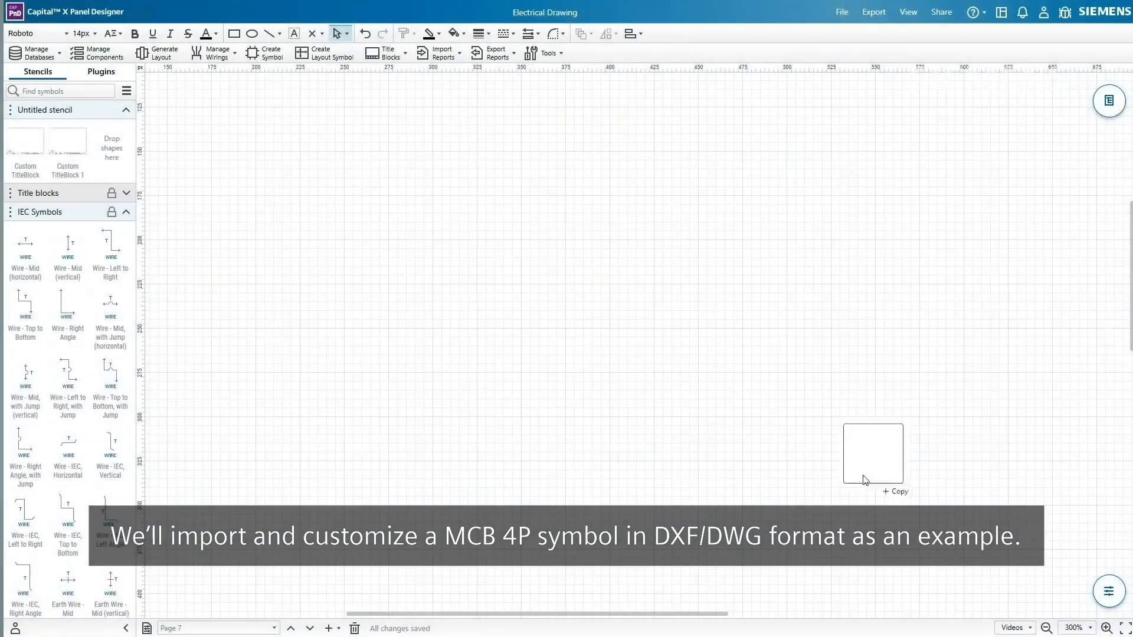
- Import the MCB 4P drawing, remove its pin numbers 1–8, and regroup it into one symbol
left_click_drag(867, 474, 486, 164)
right_click(486, 163)
mouse_move(557, 178)
left_click(647, 234)
left_click_drag(641, 128, 454, 169)
key("Delete")
left_click_drag(469, 211, 450, 138)
key("Delete")
right_click(522, 178)
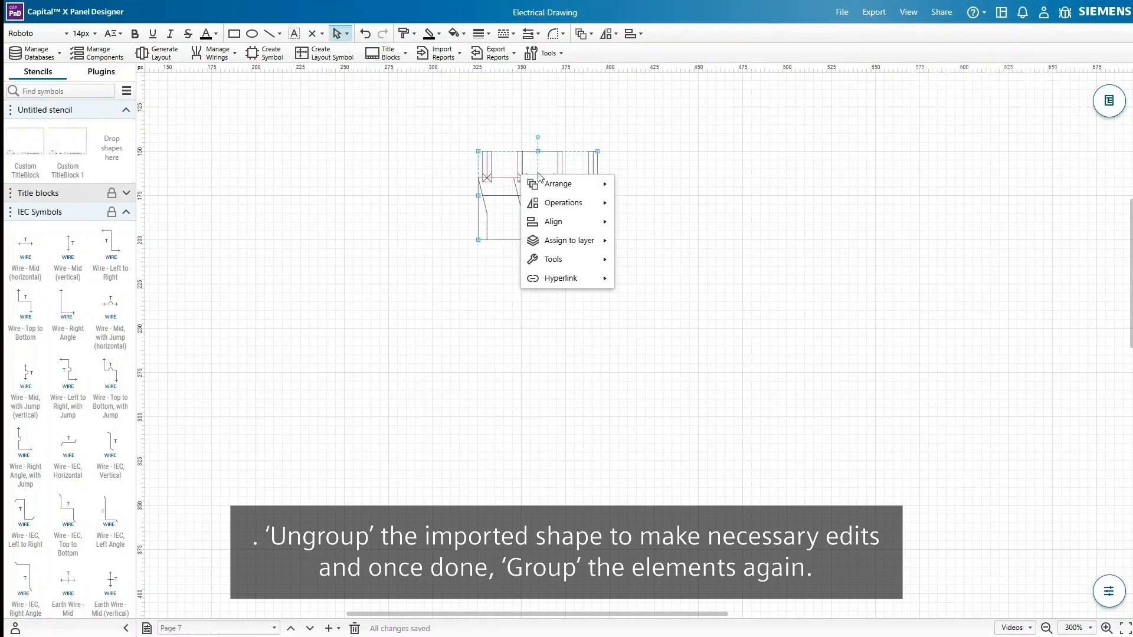
mouse_move(557, 202)
left_click(666, 225)
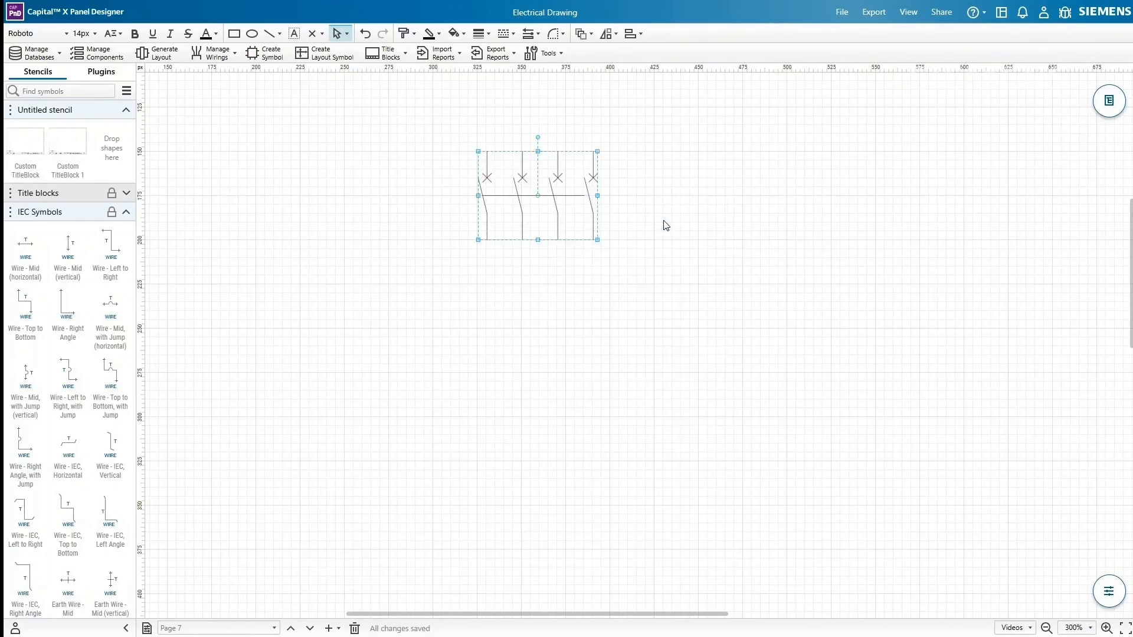
- Add connection points at the top and bottom ends of the breaker poles
left_click(322, 34)
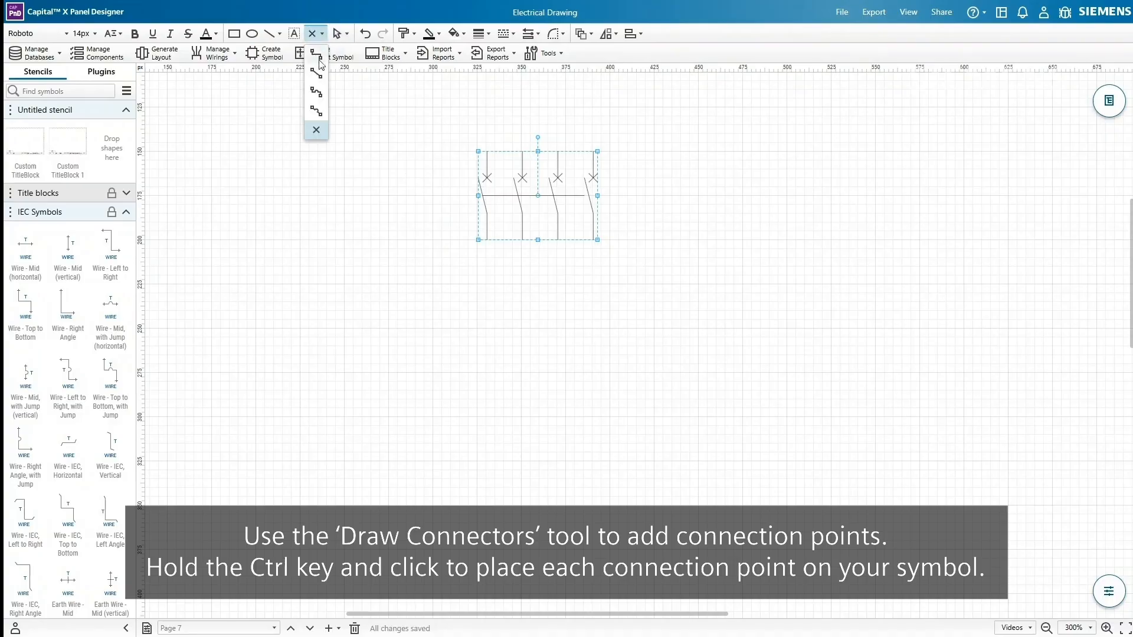
left_click(317, 132)
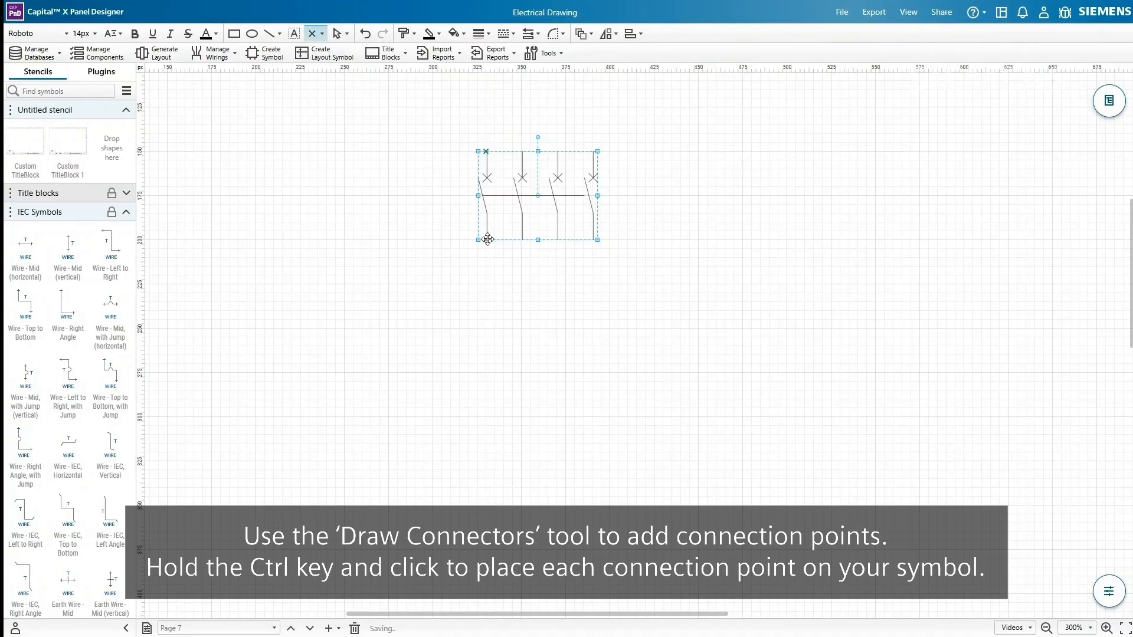
left_click(522, 152, "ctrl")
left_click(592, 151, "ctrl")
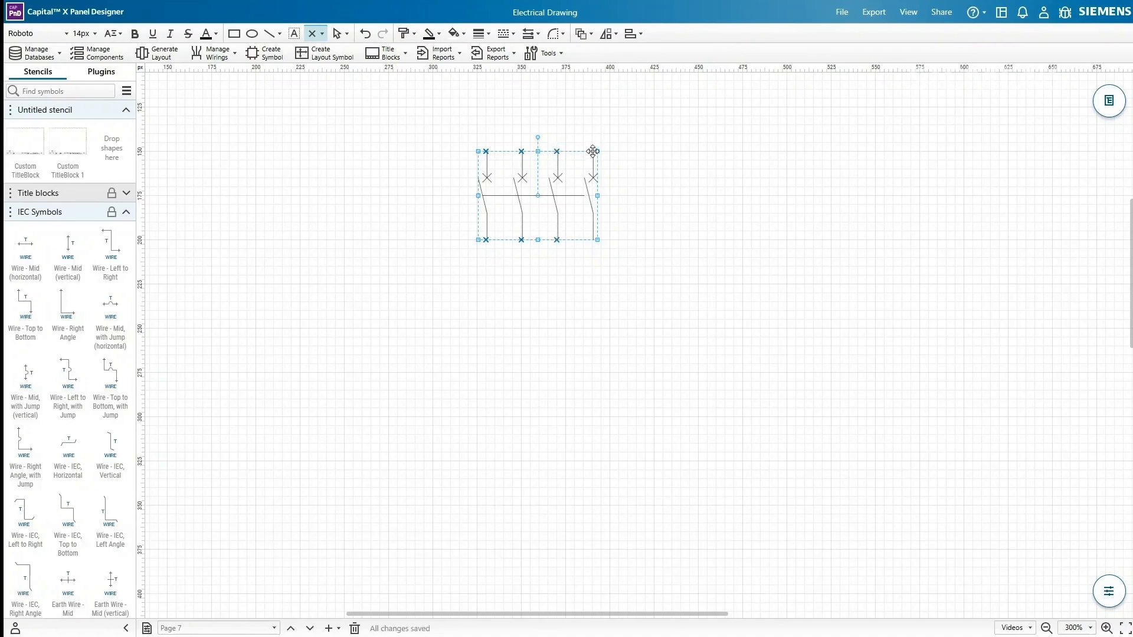
left_click(592, 240, "ctrl")
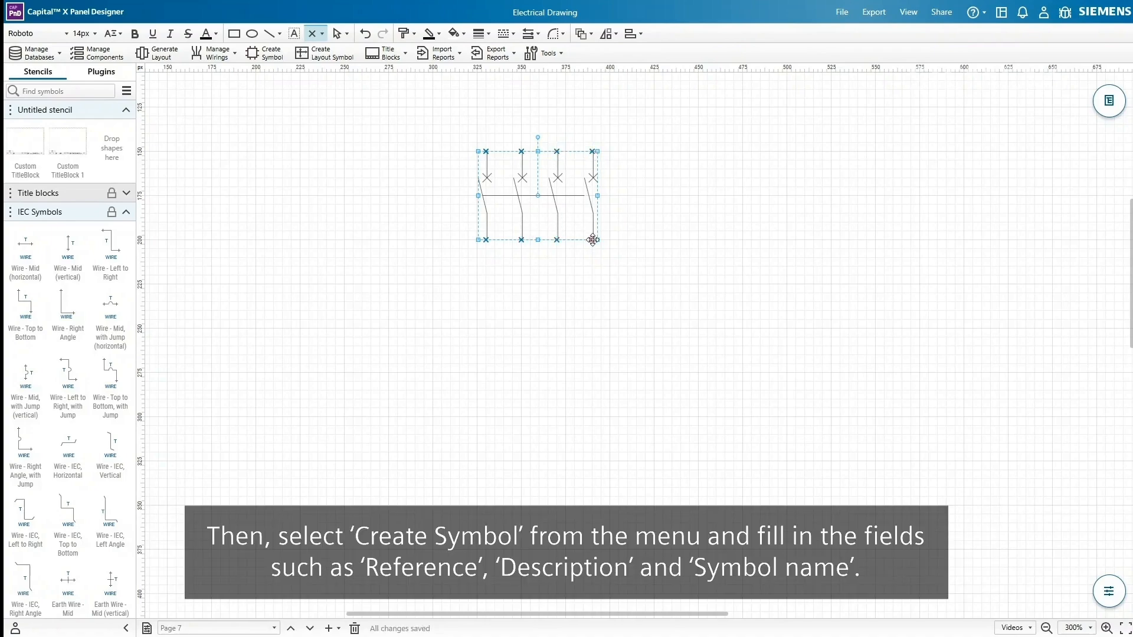
- Define symbol Circuit Breaker 4P, reference MCB1, vertical by default, Generic category, in a new stencil
left_click(277, 59)
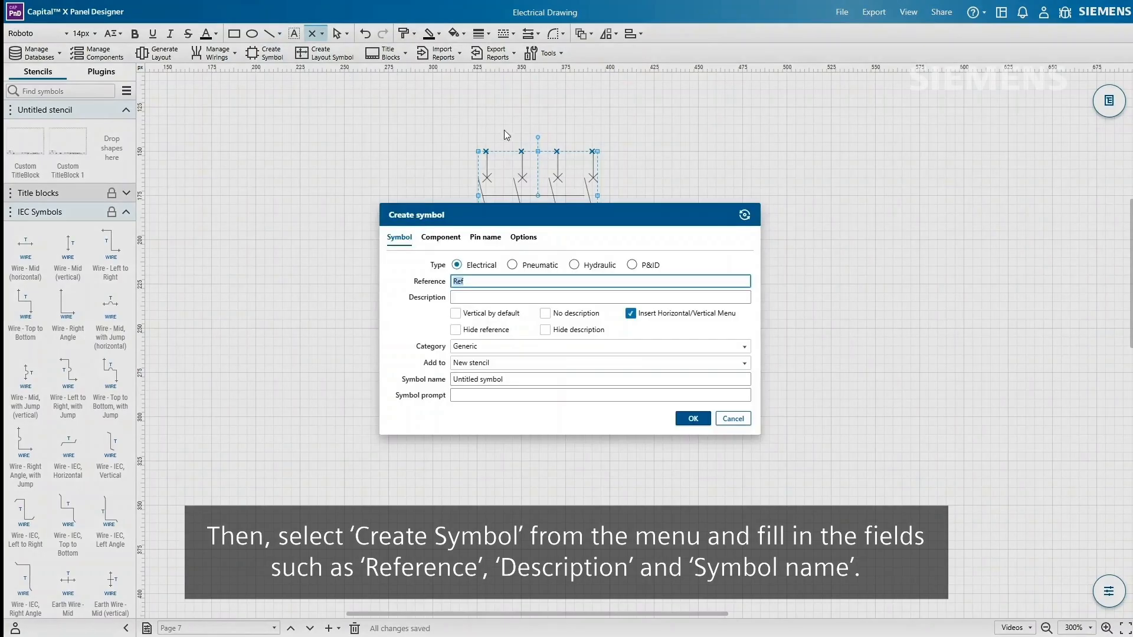
type("MCB1")
left_click(604, 297)
type("Circuit Breaker 4P")
left_click(456, 314)
left_click(523, 347)
left_click(522, 354)
left_click(530, 363)
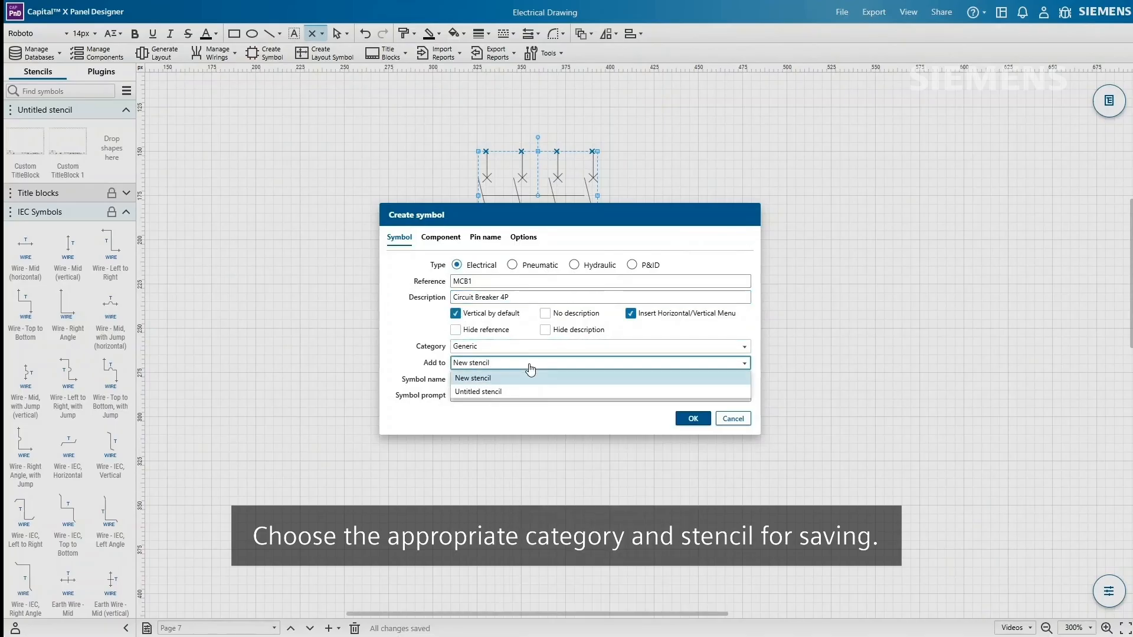
left_click(494, 379)
triple_click(541, 379)
type("Circuit Breaker 4P")
left_click(542, 395)
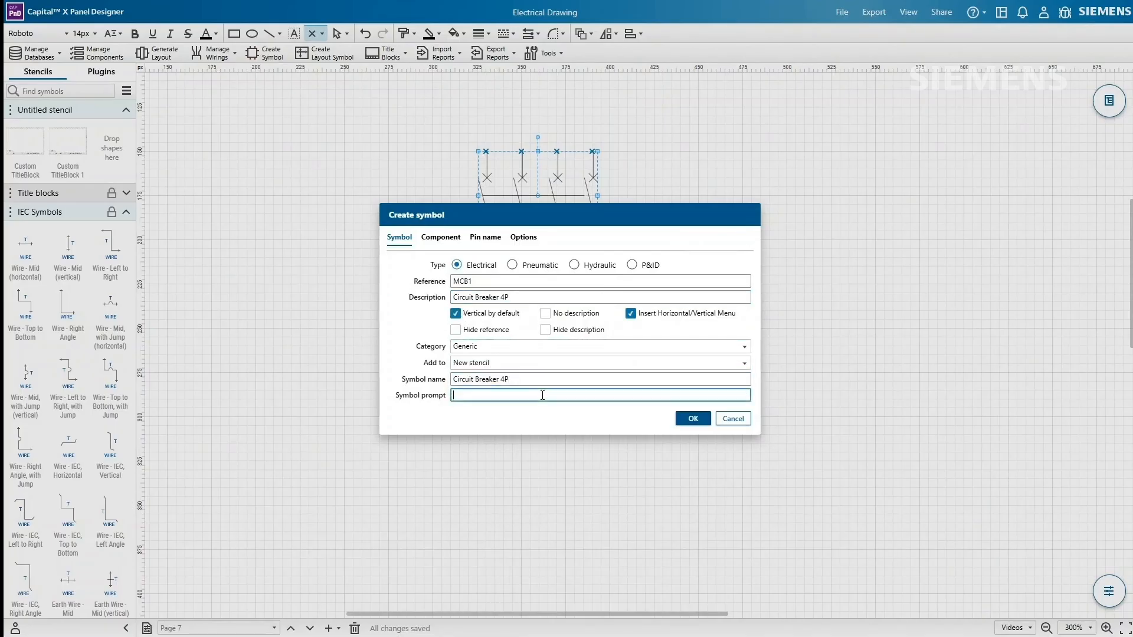
- Name the breaker's pins (3, 4, 5), position their labels, and save the symbol
left_click(486, 242)
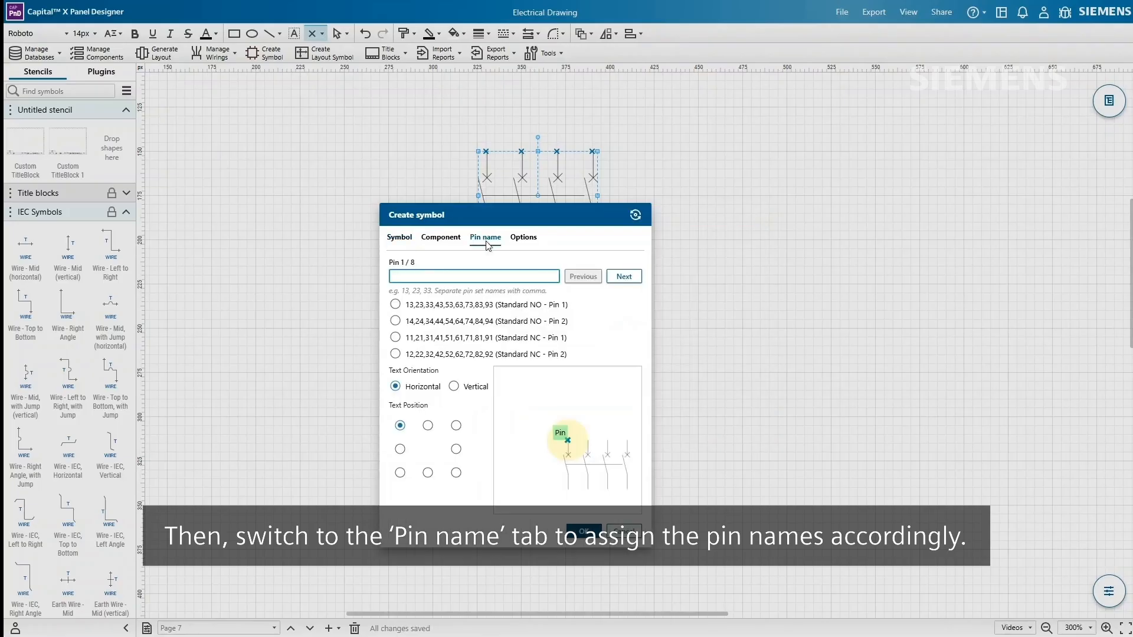
left_click_drag(634, 215, 690, 159)
left_click(678, 220)
left_click(680, 221)
type("3")
left_click(455, 416)
left_click(679, 222)
type("4")
left_click(454, 369)
left_click(678, 222)
type("5")
left_click(455, 417)
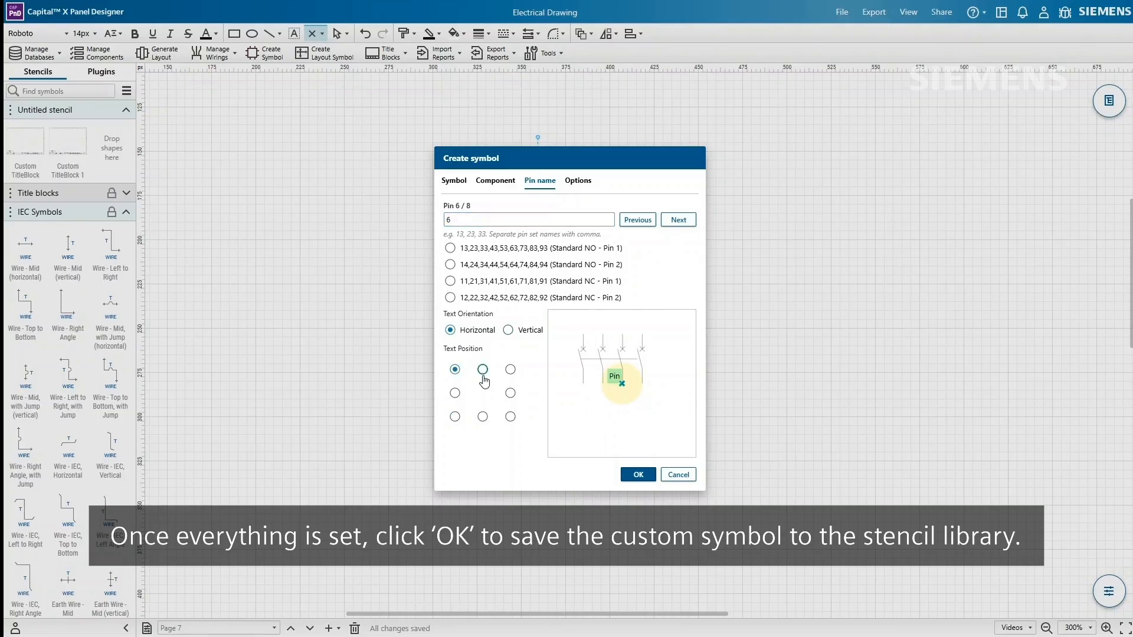
left_click(679, 220)
left_click(455, 370)
left_click(638, 474)
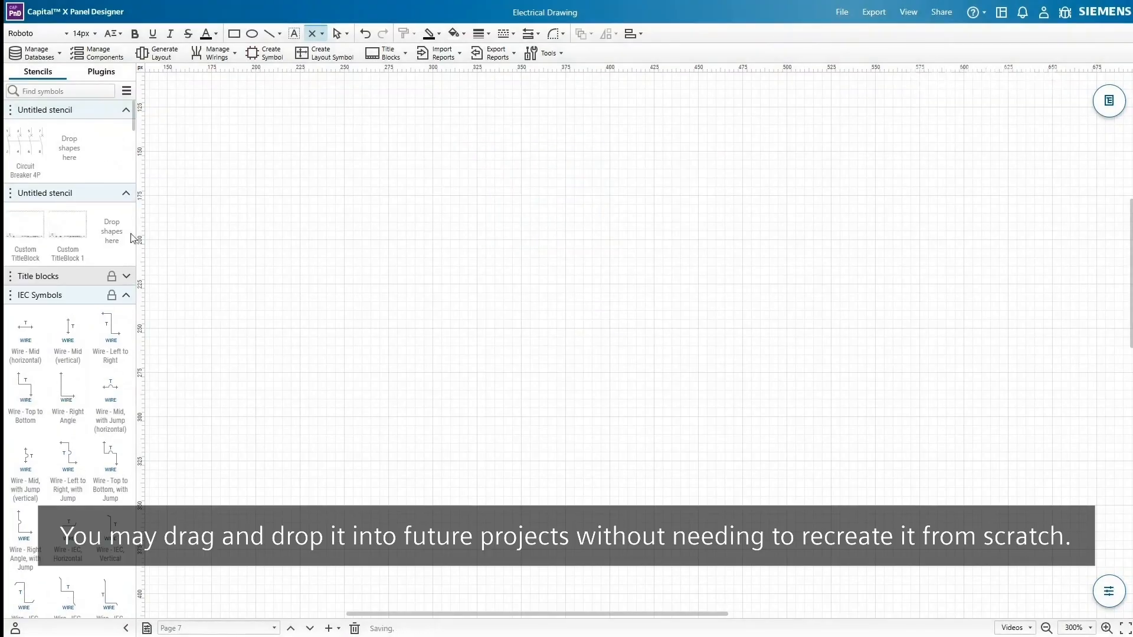
- Place four Circuit Breaker 4P symbols, MCB1–MCB4: two side by side, two auto-wired beneath
left_click_drag(39, 152, 586, 243)
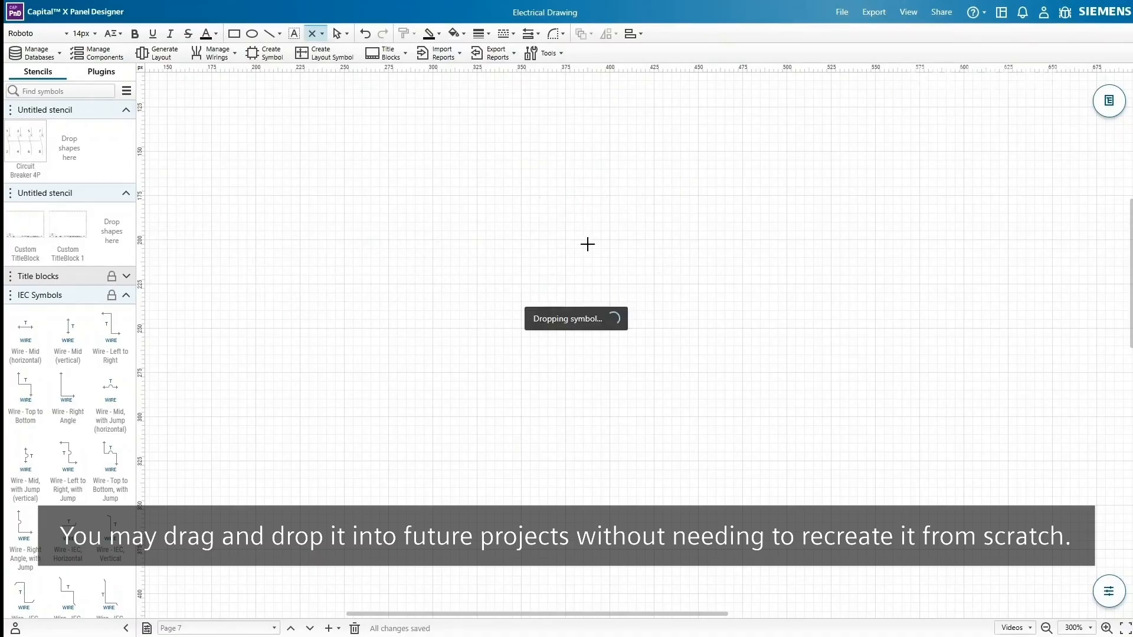
left_click(794, 290)
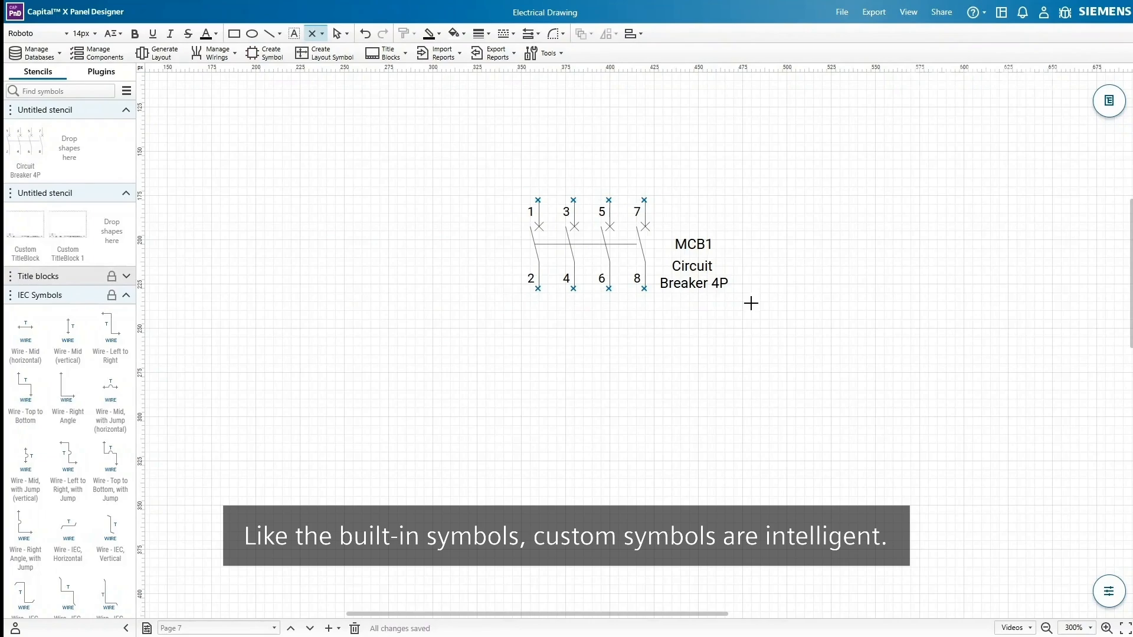
left_click_drag(37, 142, 819, 245)
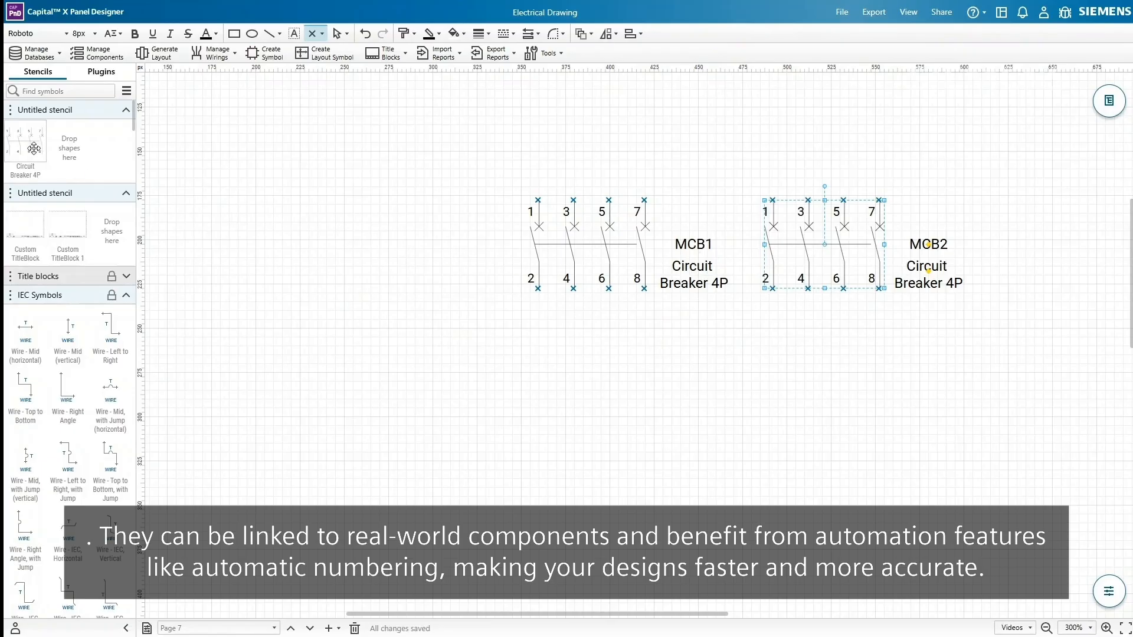
left_click_drag(105, 220, 589, 378)
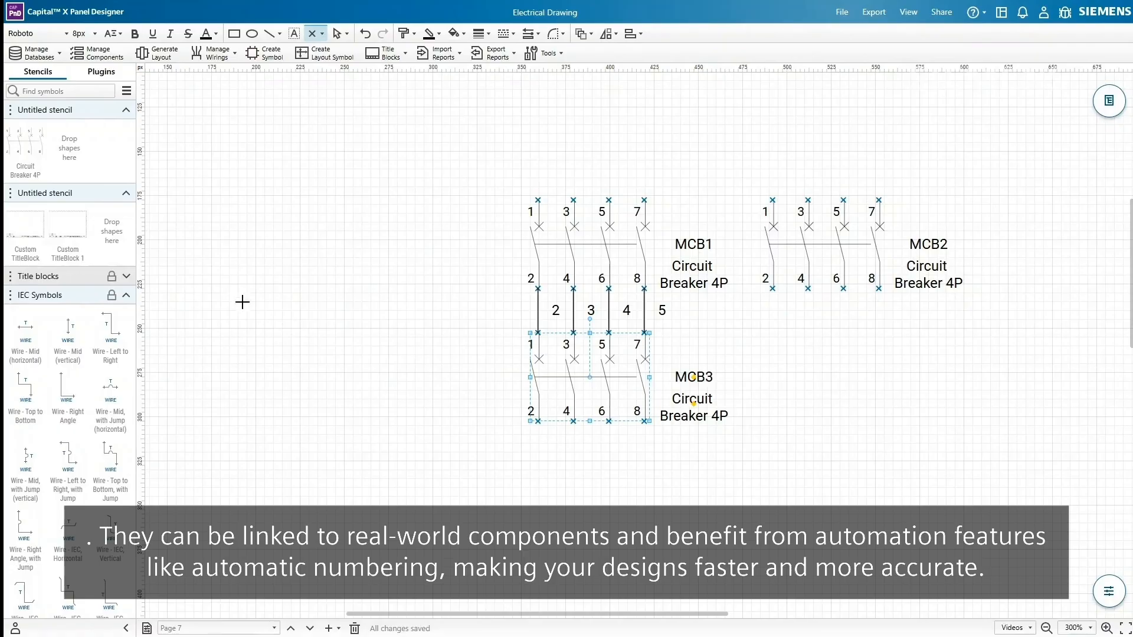
left_click_drag(28, 170, 824, 378)
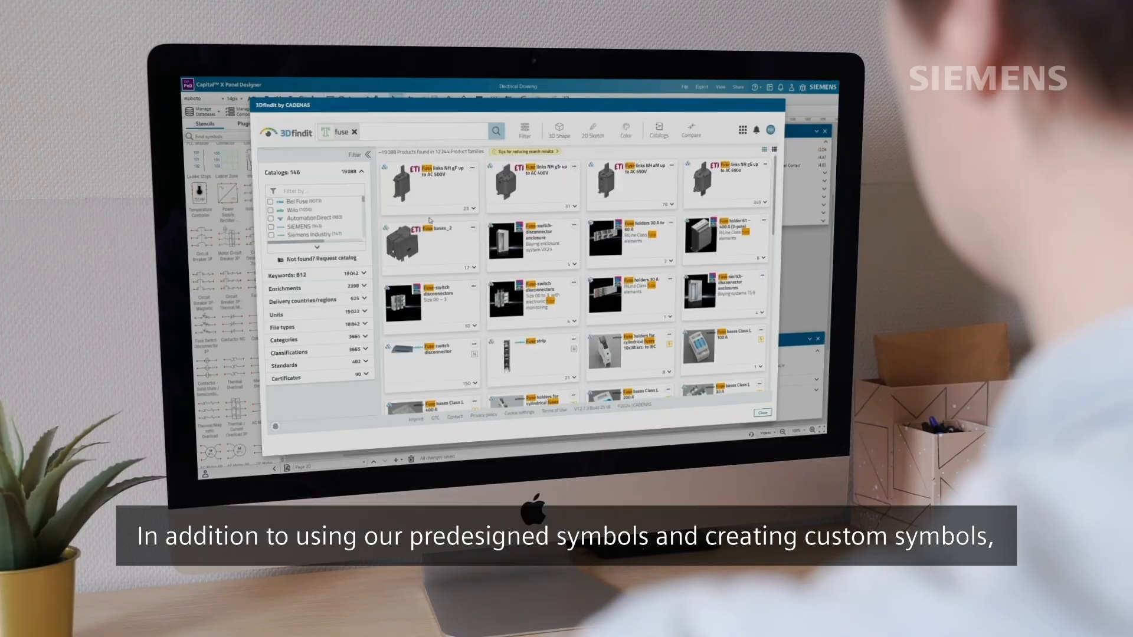
- Scroll the 3Dfindit fuse results and open the 8WH20001MG08 fuse terminal block's product page
scroll(430, 221, "down", 5)
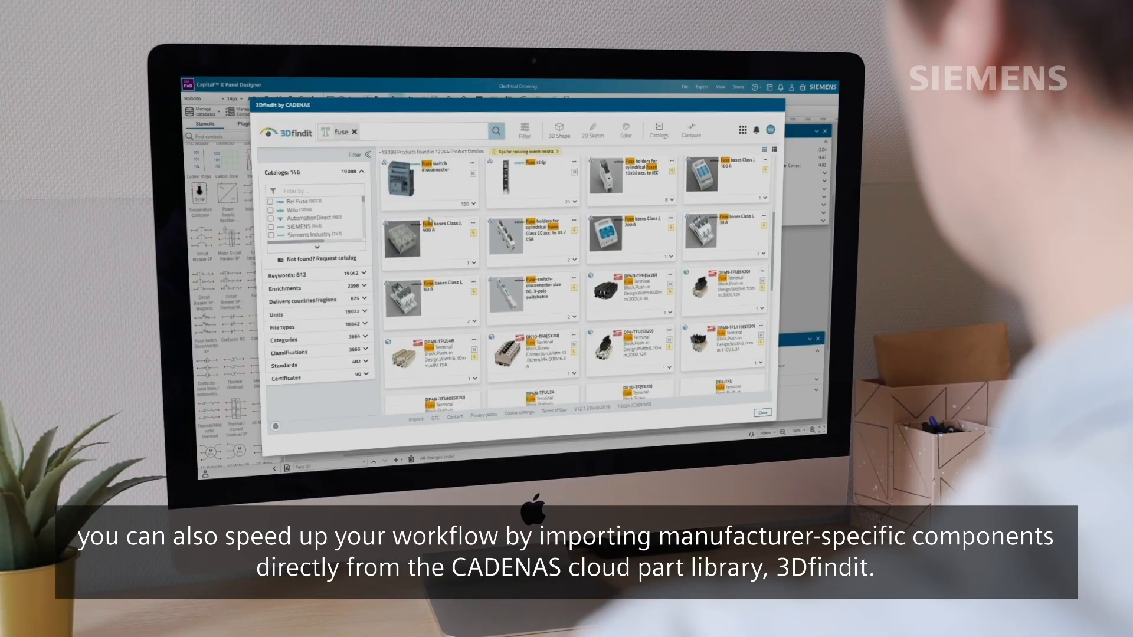
scroll(429, 220, "down", 2)
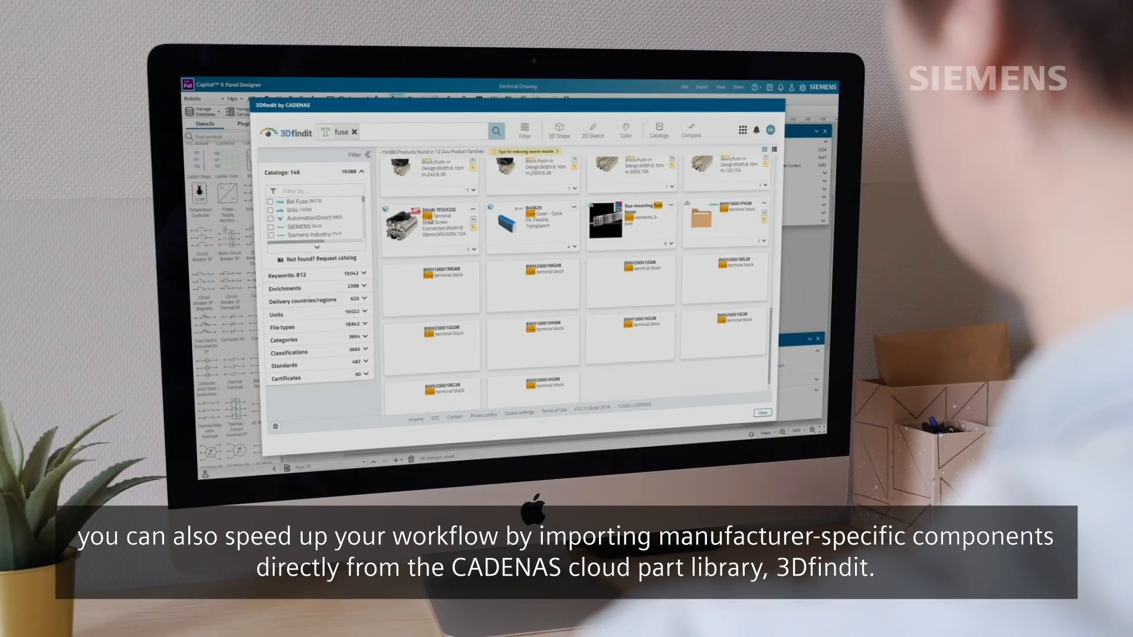
left_click(530, 269)
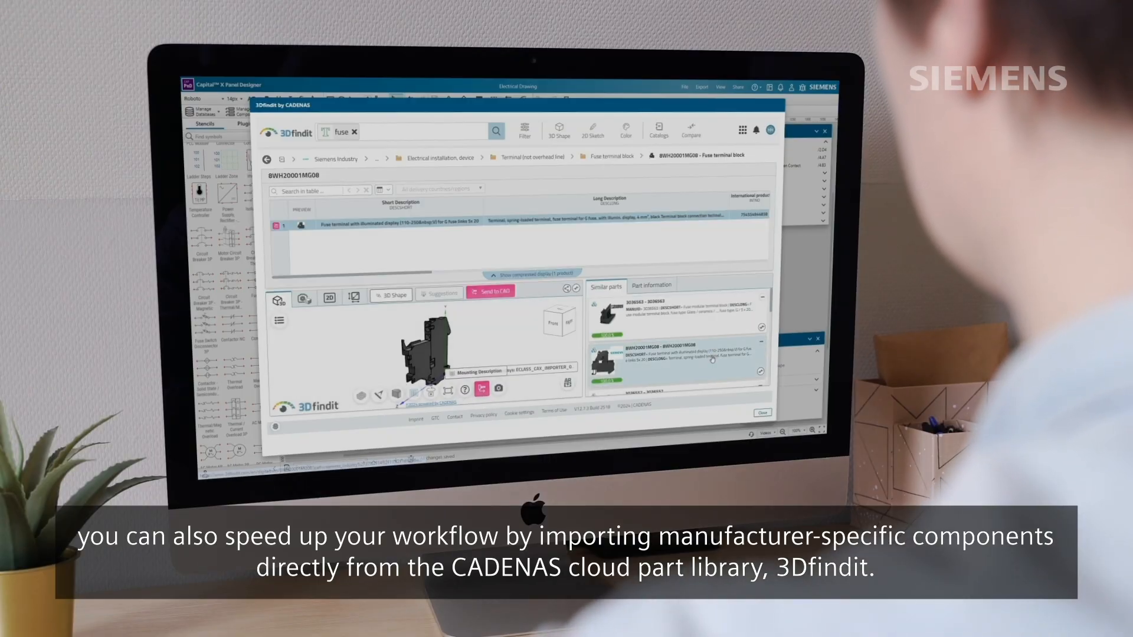
scroll(708, 354, "down", 3)
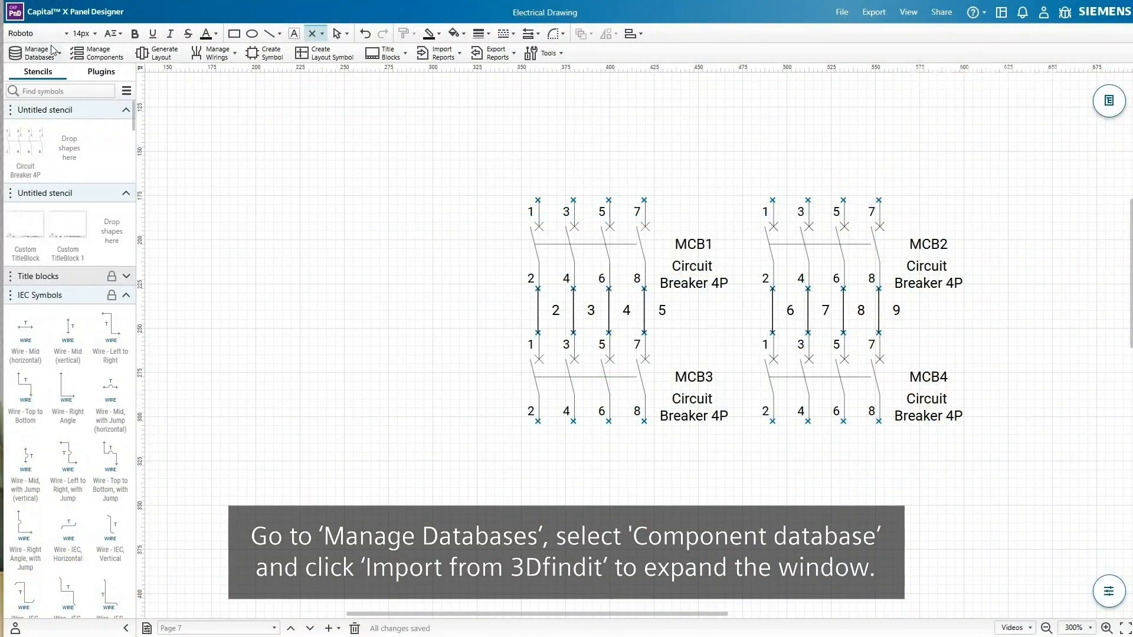
- Open the 3Dfindit import from the component database, filtered to Electronics (PCB) and SIEMENS
left_click(52, 50)
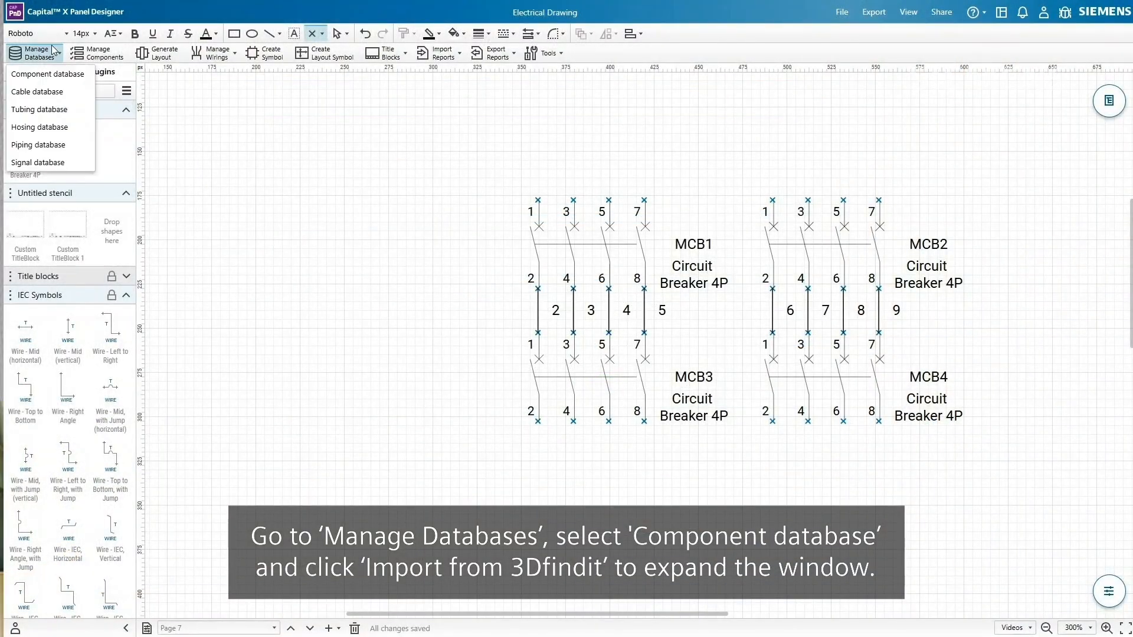
left_click(75, 76)
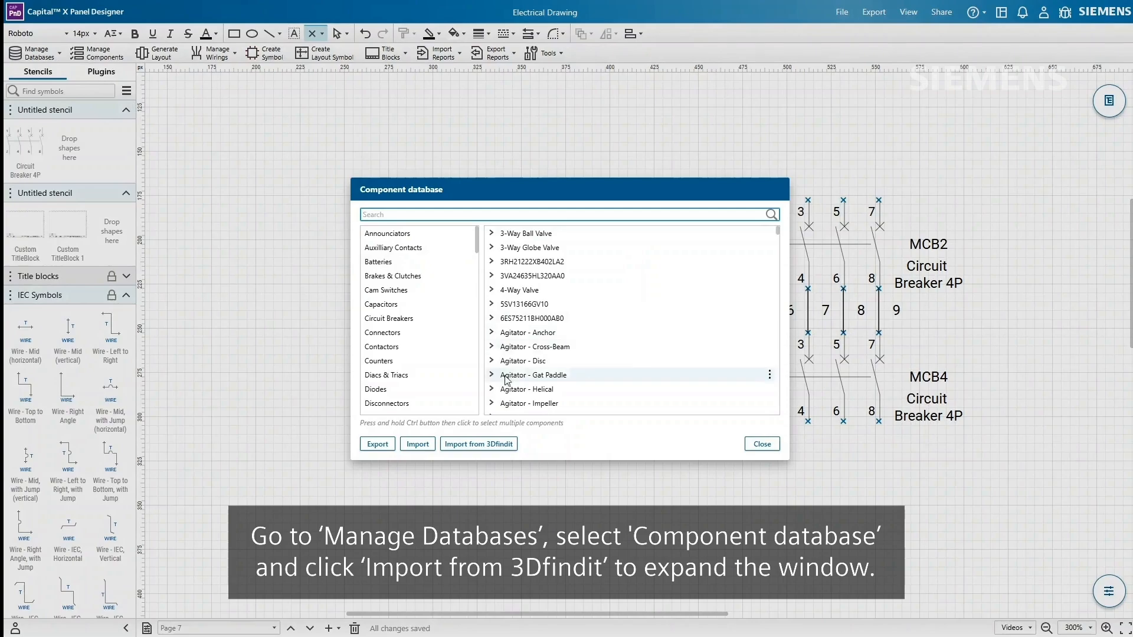
left_click(478, 443)
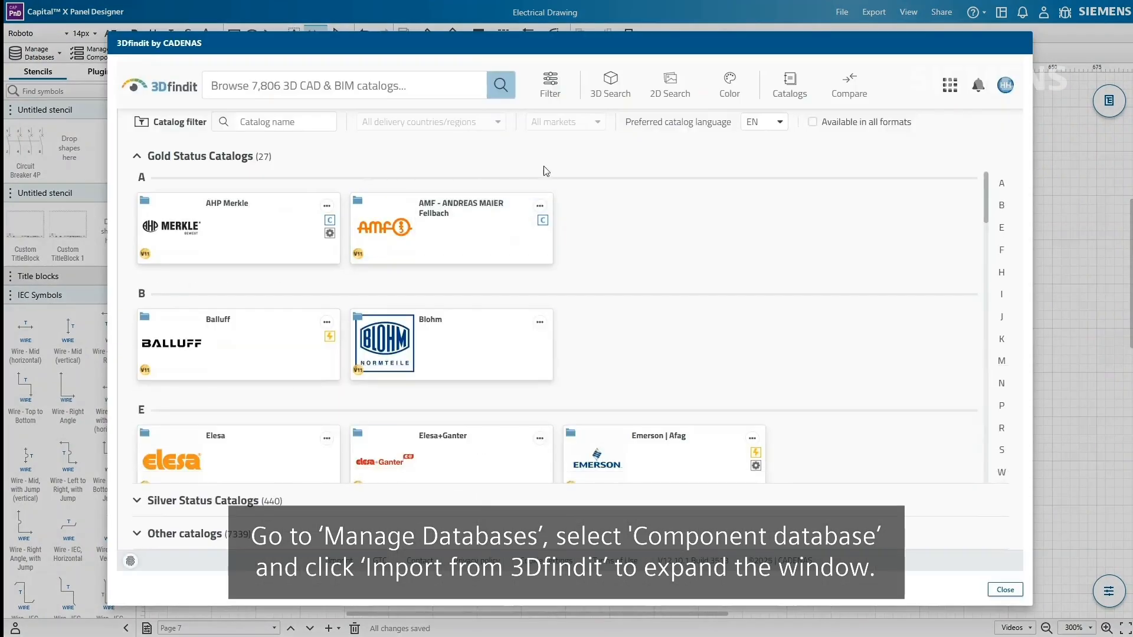
left_click(551, 89)
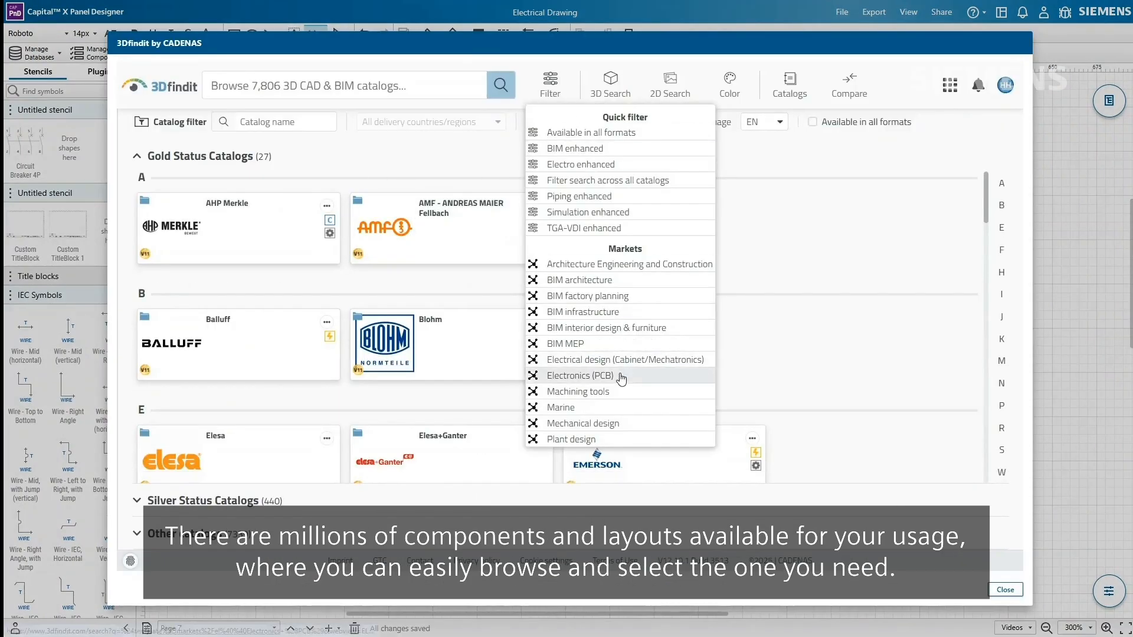
left_click(620, 376)
left_click(177, 248)
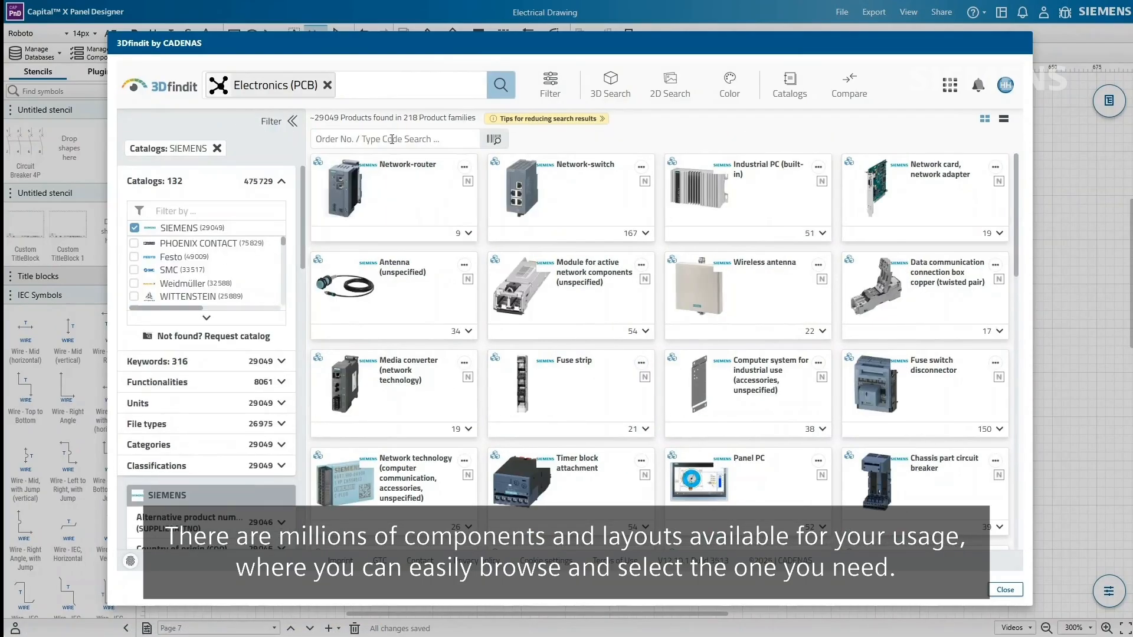
- Find module 6ES75211BH000AB0 and send it to CAD as a layout symbol in the chosen stencil
left_click(430, 84)
type("6ES75211BH000AB0")
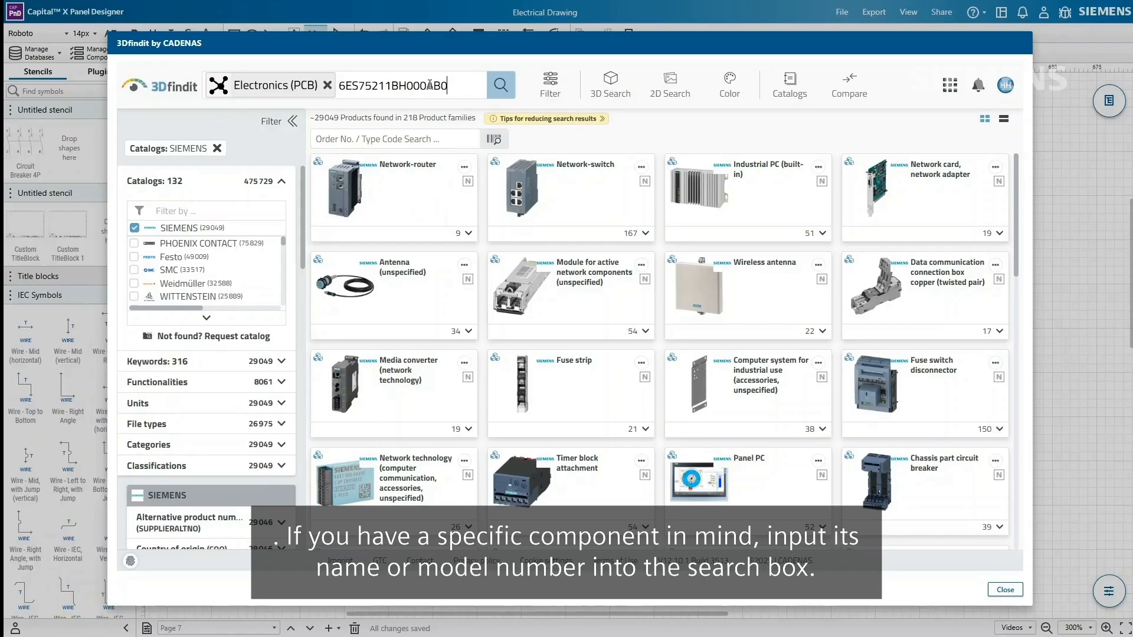
key("Return")
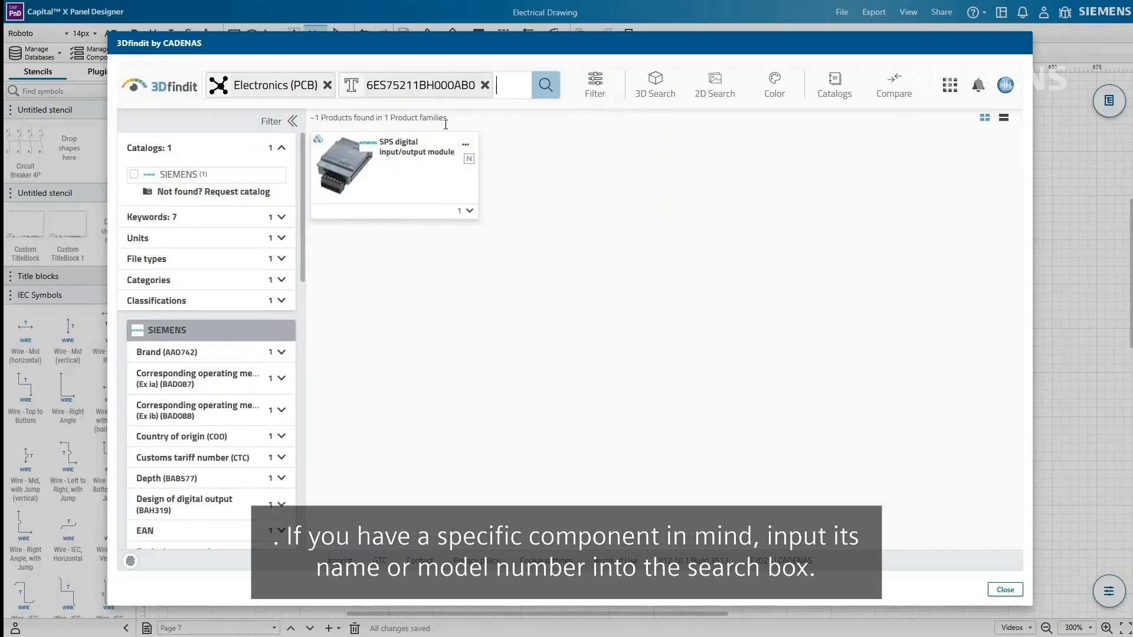
left_click(428, 177)
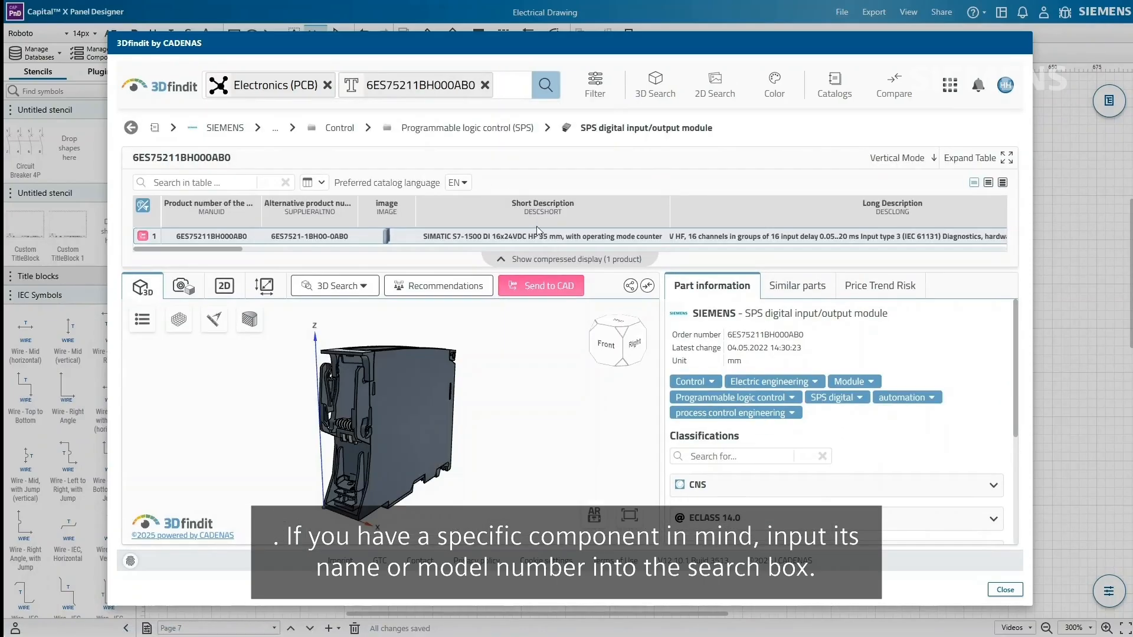
left_click(566, 285)
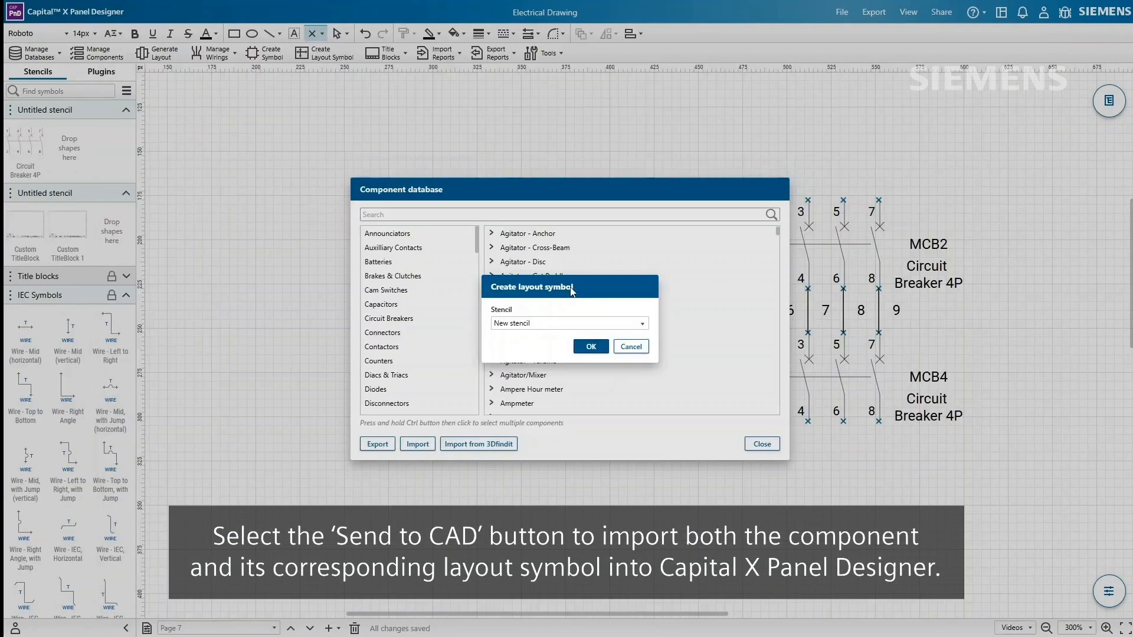
left_click(590, 324)
left_click(602, 334)
left_click(591, 346)
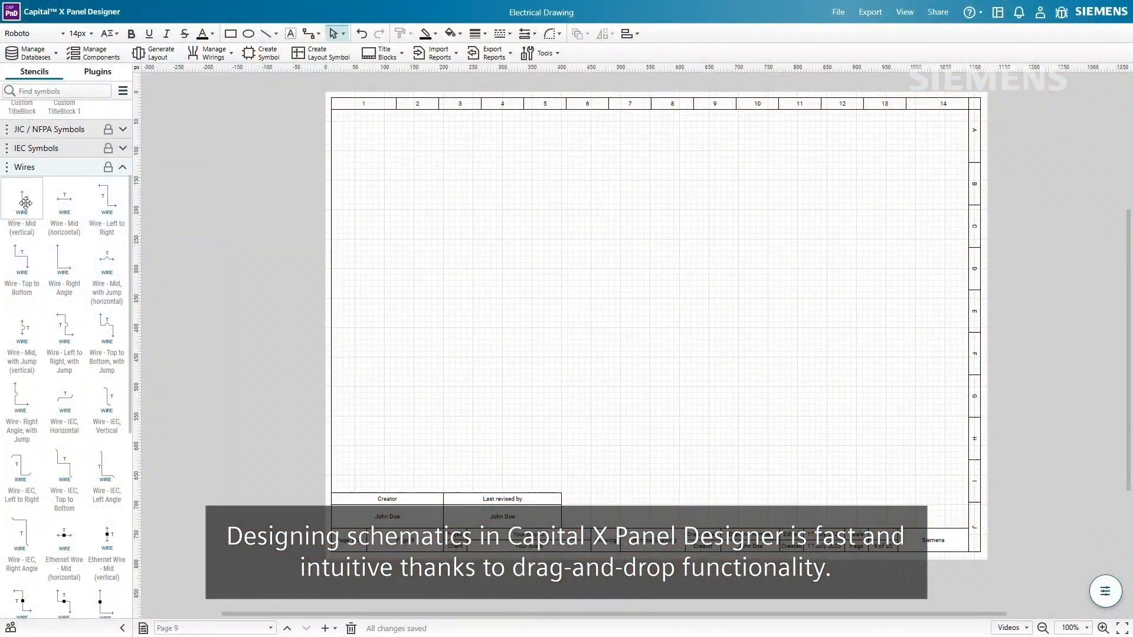
- Place a vertical wire near the left edge, lengthen it down the page, and name it 24vdc
left_click_drag(26, 202, 280, 209)
left_click_drag(356, 175, 360, 445)
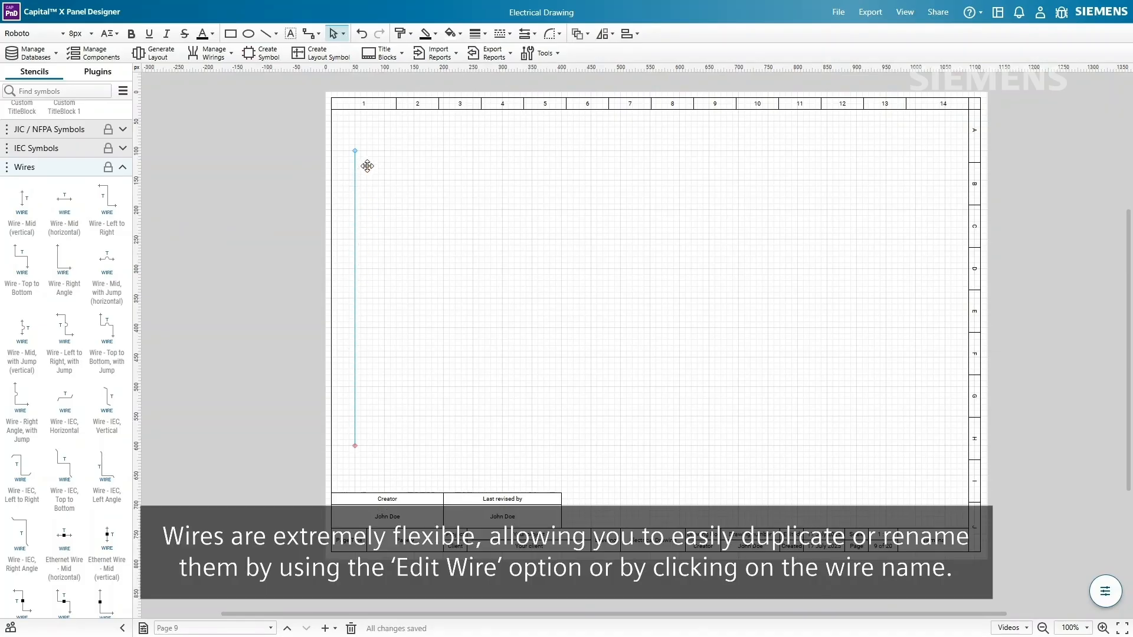
scroll(366, 160, "up", 6, "ctrl")
right_click(363, 159)
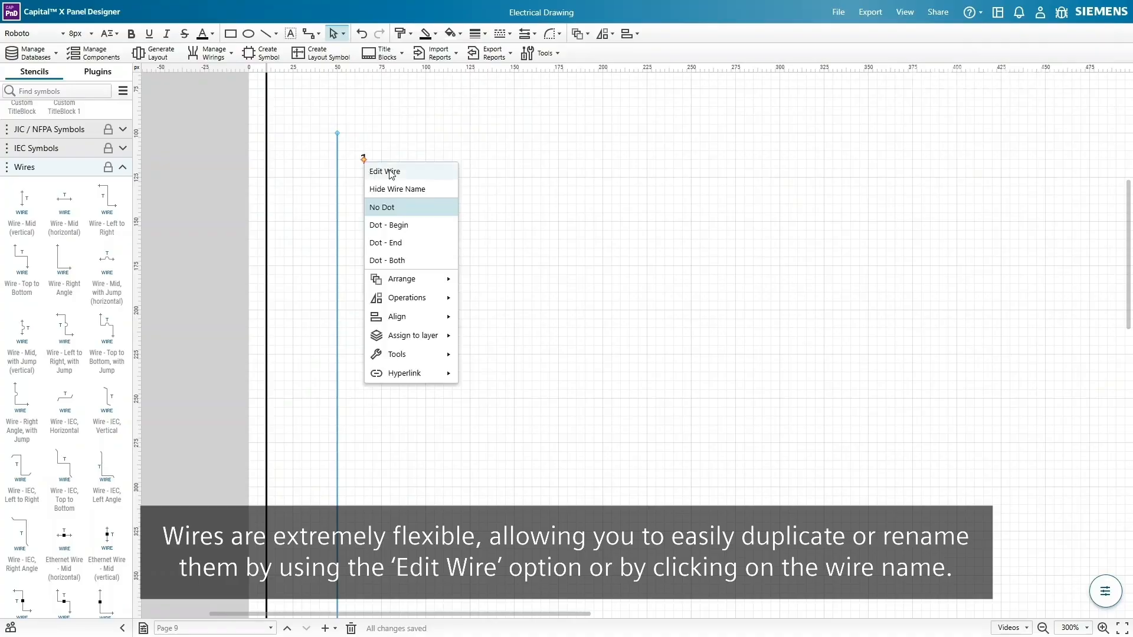
left_click(390, 172)
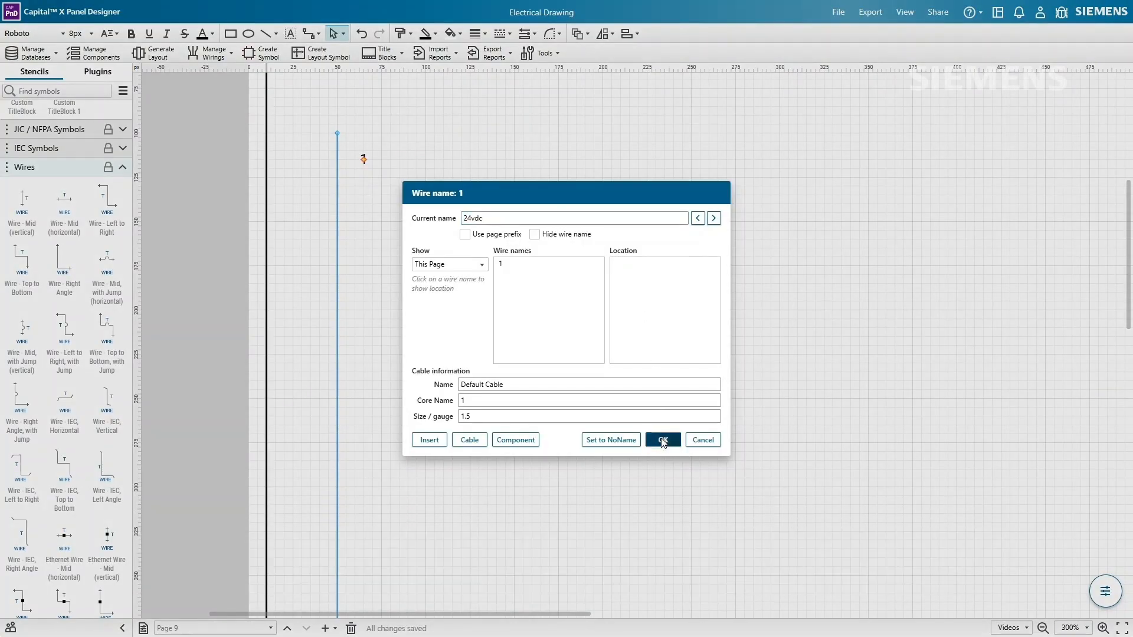
left_click(662, 440)
- Duplicate the wire to the right and relabel the copy 0vdc
left_click_drag(336, 189, 604, 240, "ctrl")
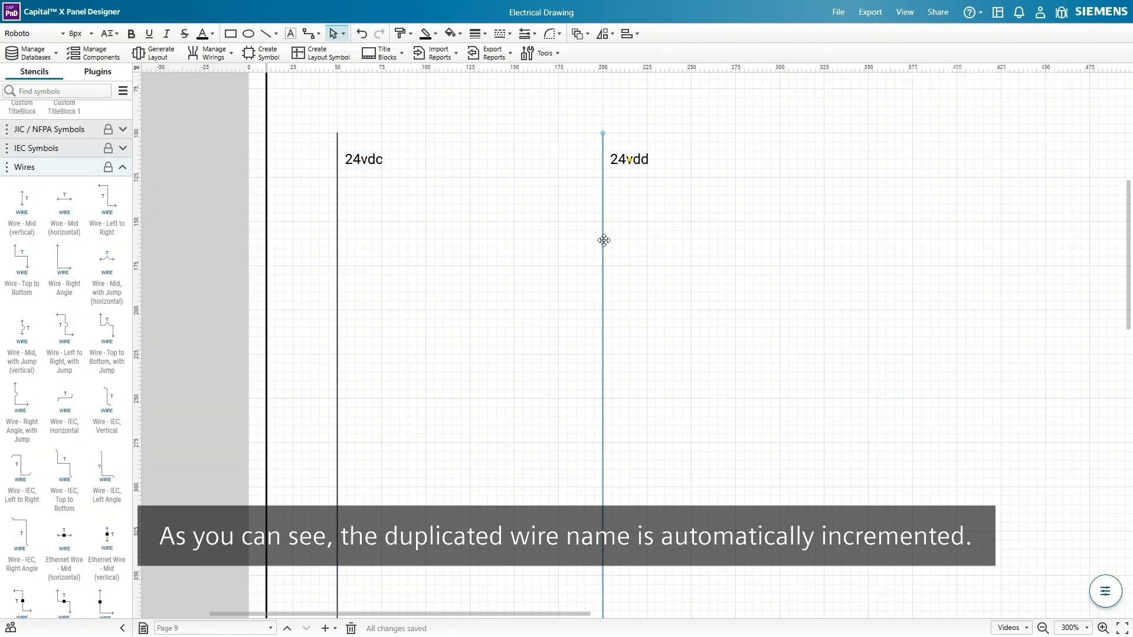
double_click(629, 159)
type("0vdc")
left_click(773, 238)
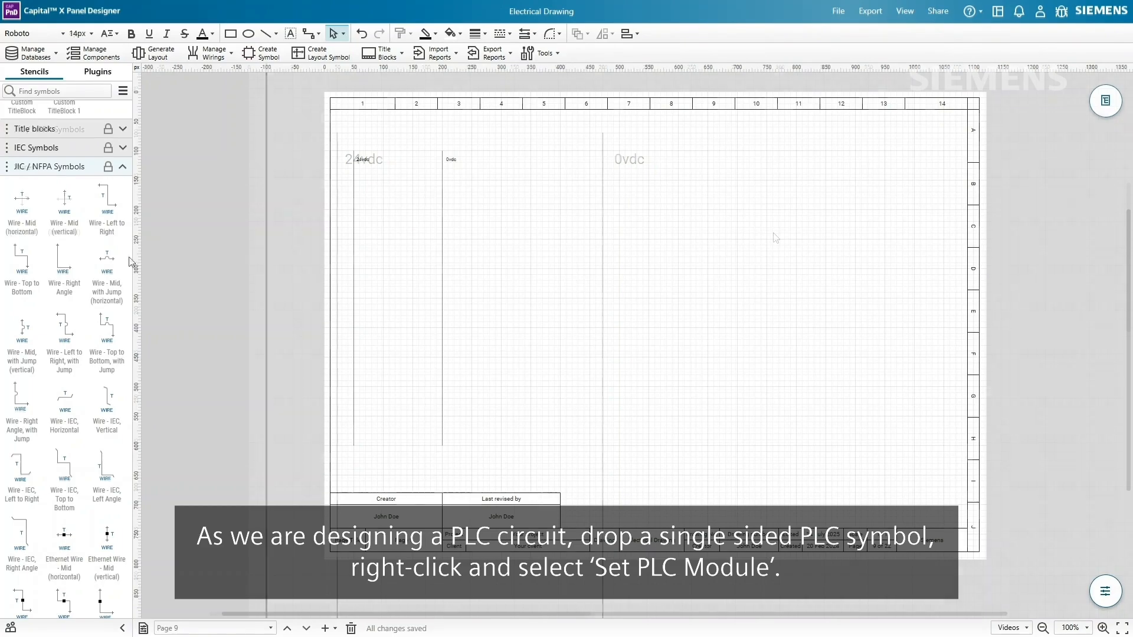
- Place a single sided PLC module on page 9 and bring up its point settings
scroll(108, 237, "down", 16)
left_click_drag(108, 239, 590, 190)
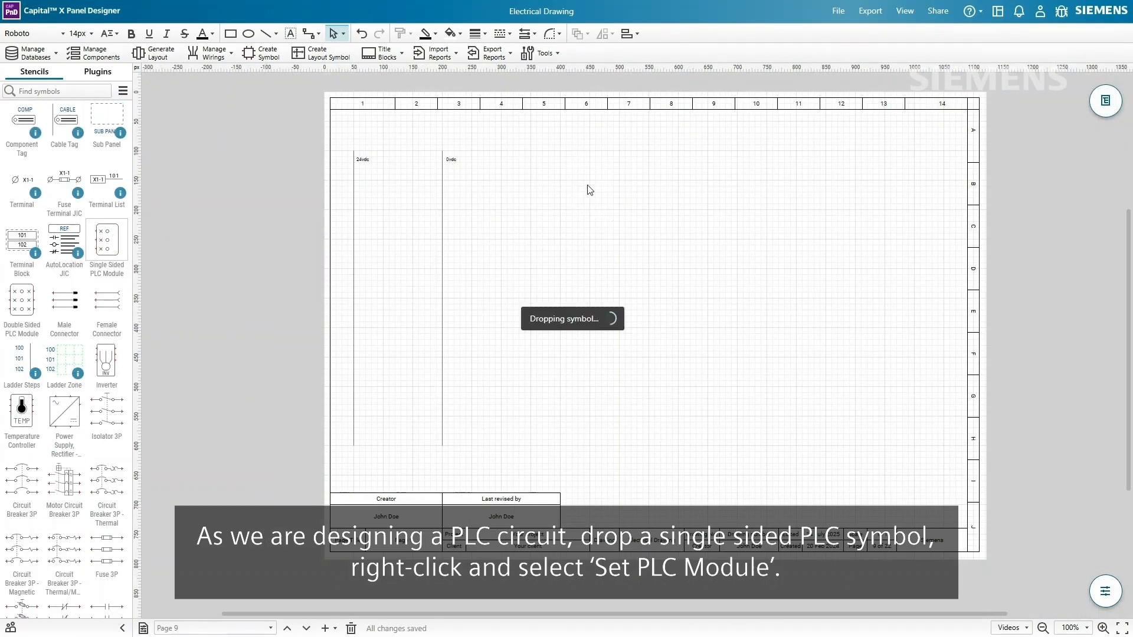
right_click(587, 186)
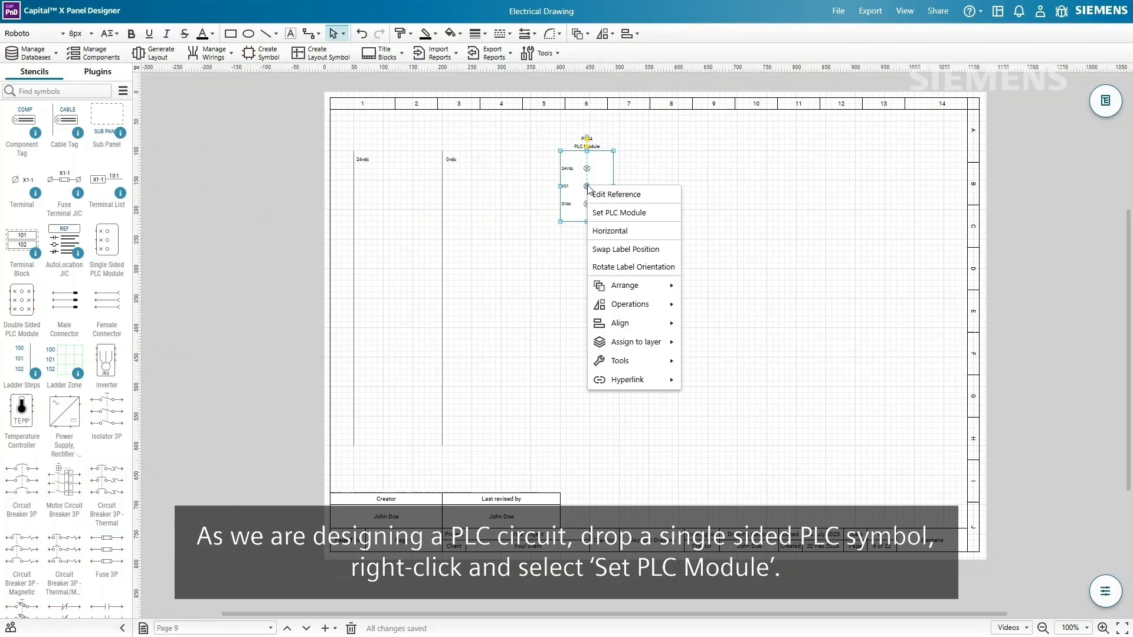
left_click(638, 212)
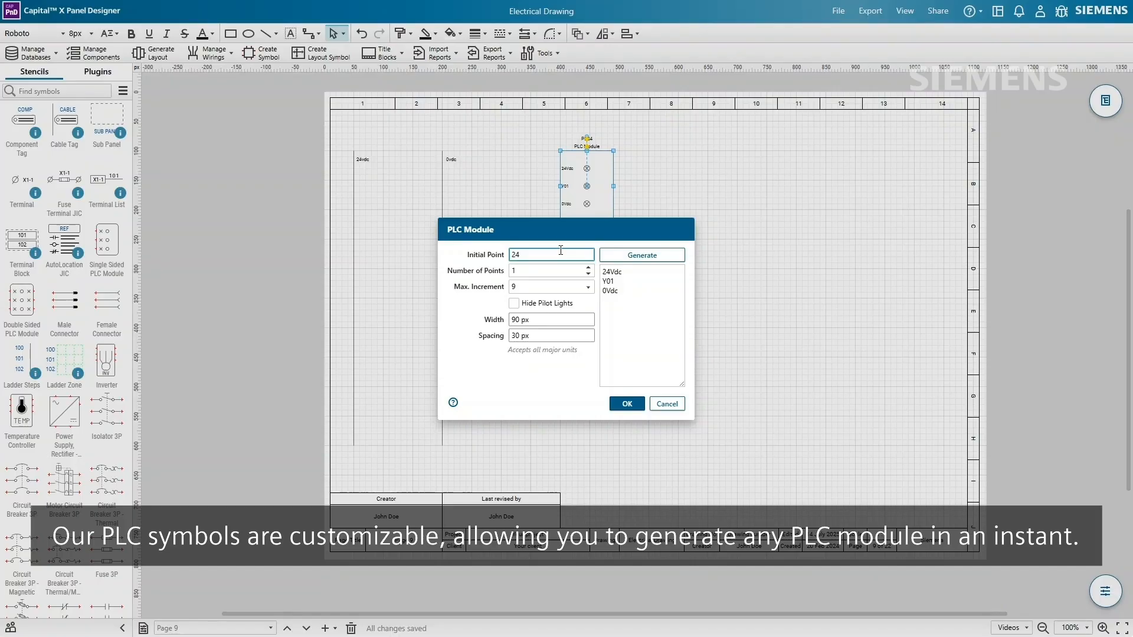
- Give the PLC module 10 points named 24vdc, 0Vdc and X00–X07
left_click(553, 270)
left_click(512, 336)
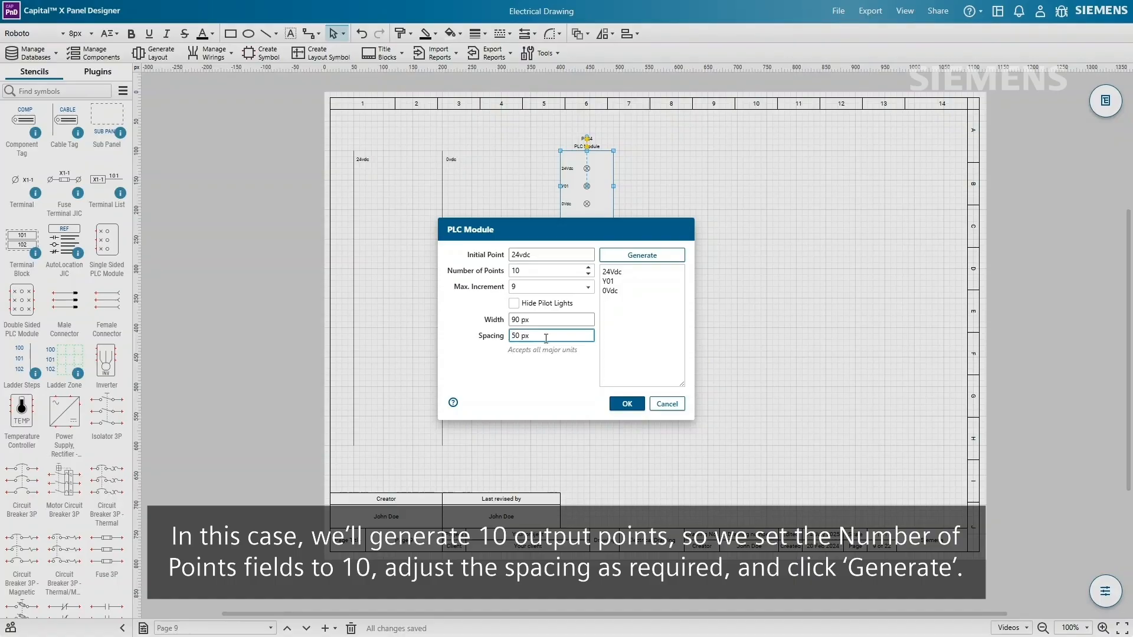
left_click(655, 256)
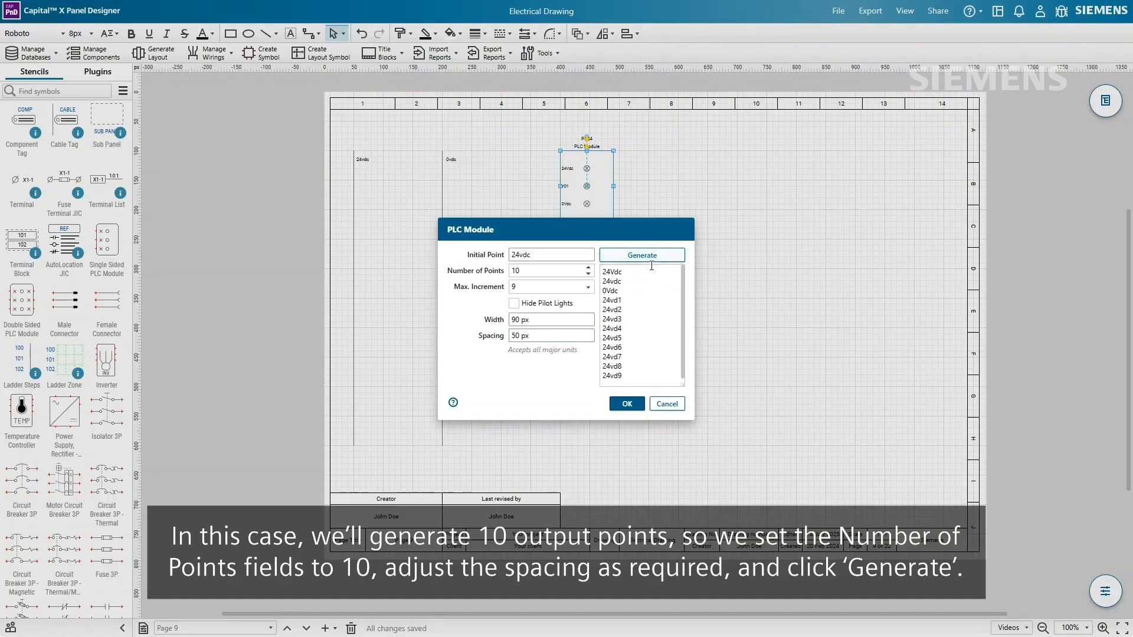
left_click_drag(605, 283, 628, 367)
key("BackSpace")
type("X00")
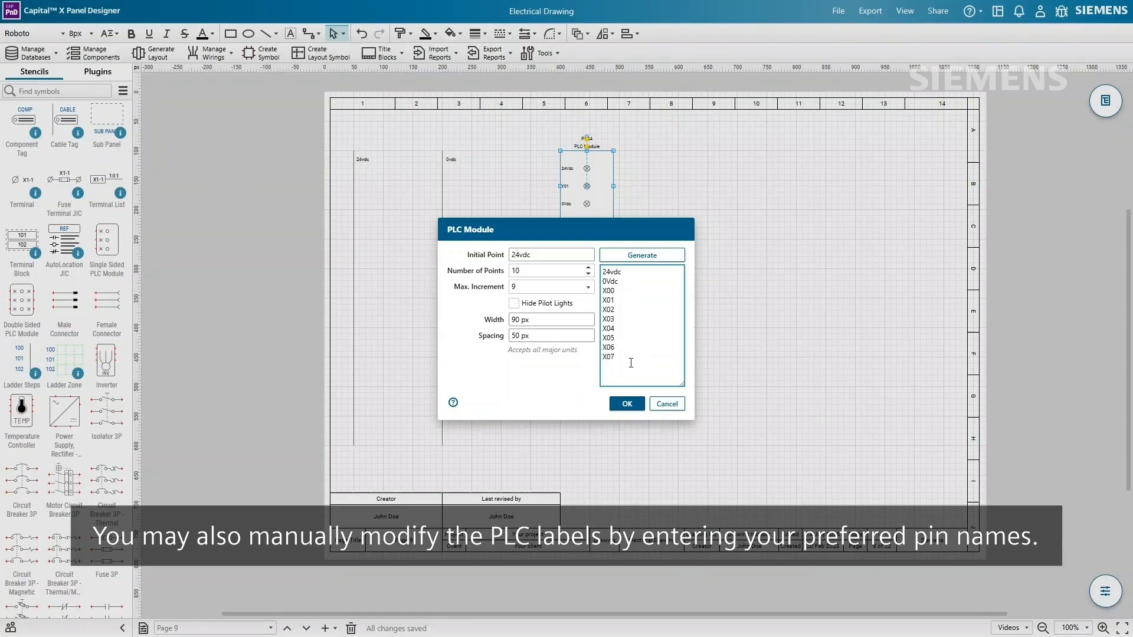
left_click(628, 405)
- Wire the PLC's 24vdc and 0Vdc pins to their matching rails with horizontal wires
scroll(53, 230, "down", 10)
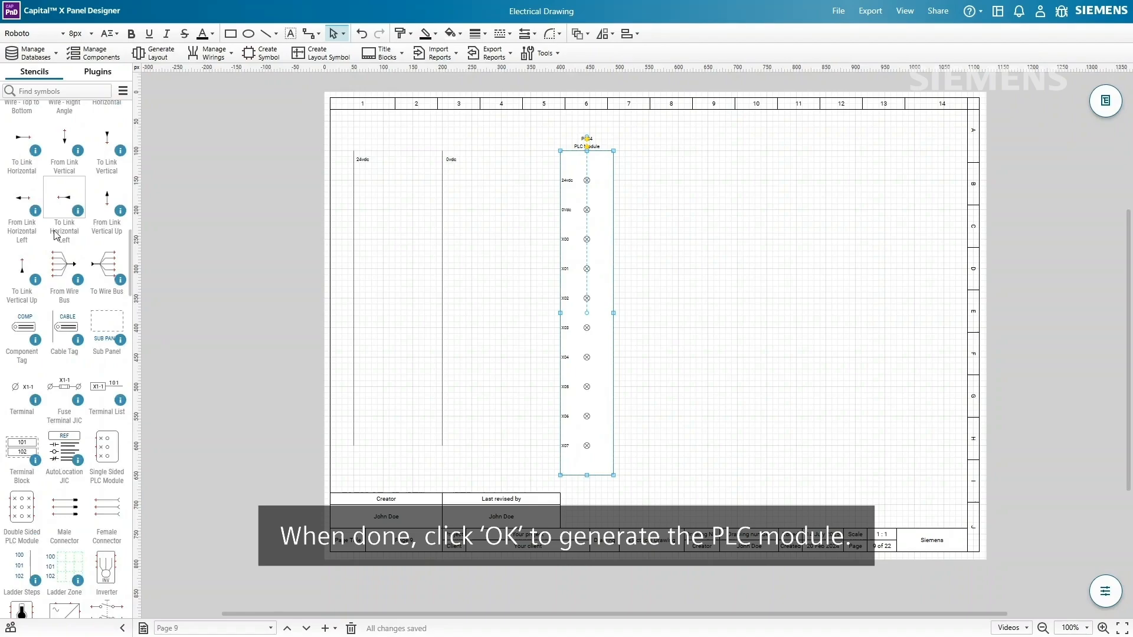
scroll(53, 230, "up", 6)
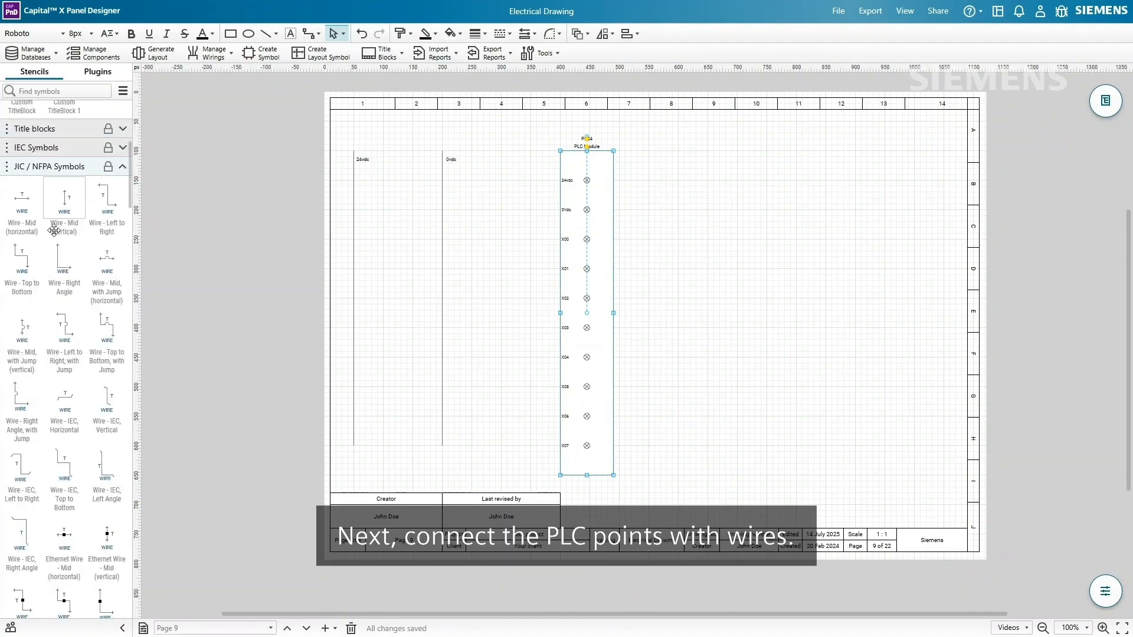
left_click_drag(22, 251, 242, 182)
scroll(534, 183, "up", 5, "ctrl")
left_click(275, 199)
left_click(290, 182)
left_click_drag(587, 184, 589, 244, "ctrl")
left_click_drag(241, 242, 420, 244)
- Hide the names of the 0vdc and 24vdc wires
right_click(538, 234)
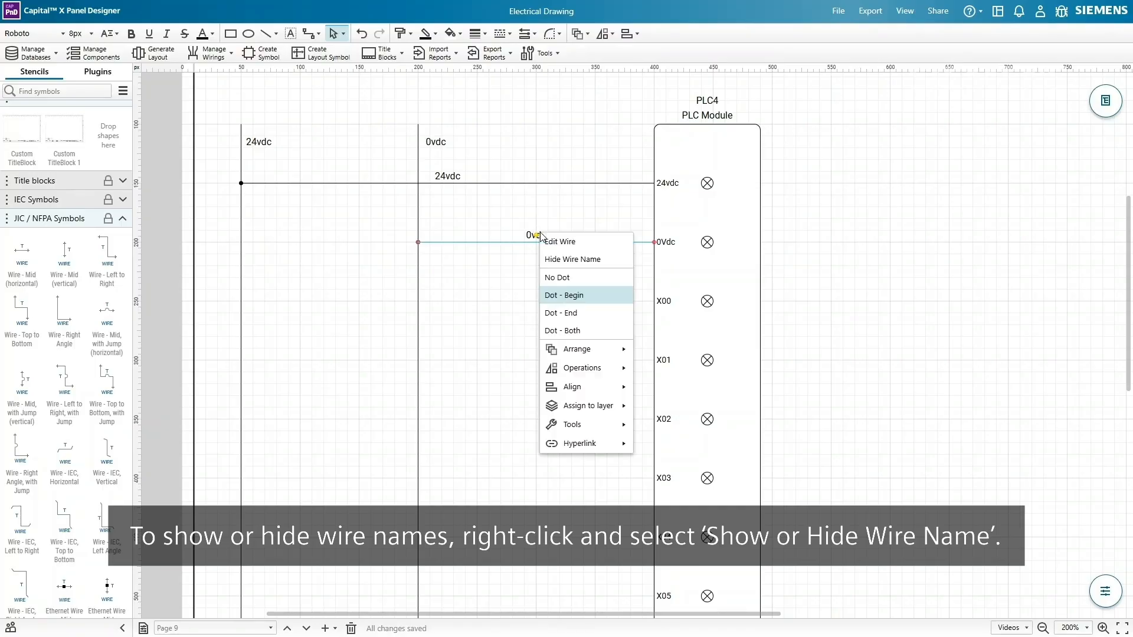
left_click(573, 260)
right_click(460, 180)
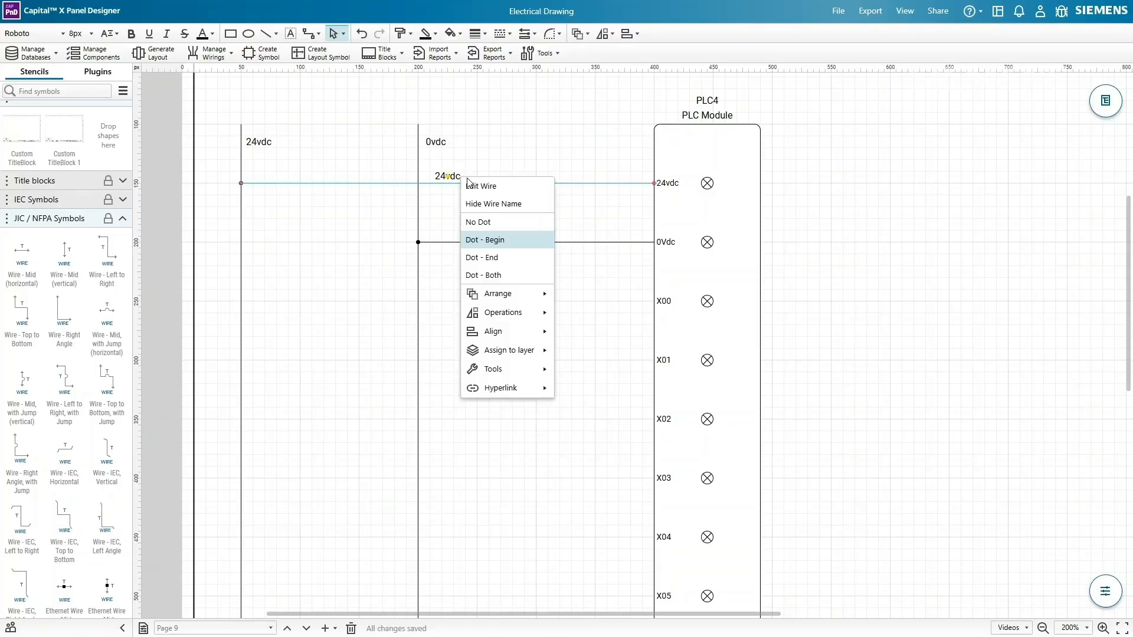
left_click(507, 200)
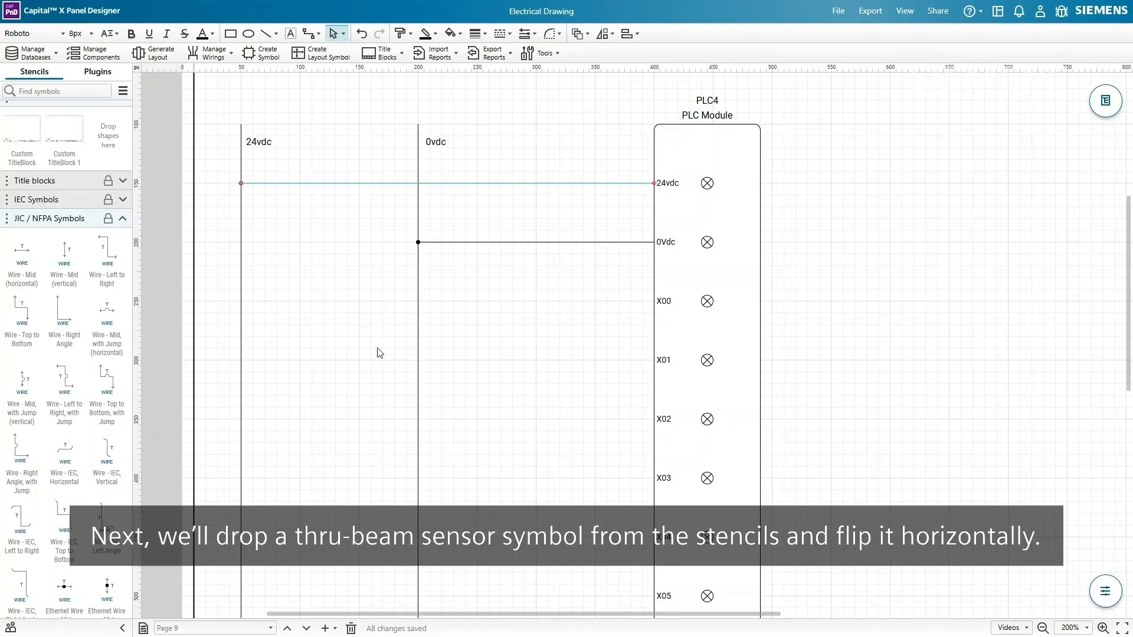
- Add thru-beam sensor S4, flip it horizontally, and align BL1/BL2 with X02/X03 to create wires 6 and 7
scroll(91, 331, "down", 15)
scroll(90, 329, "down", 15)
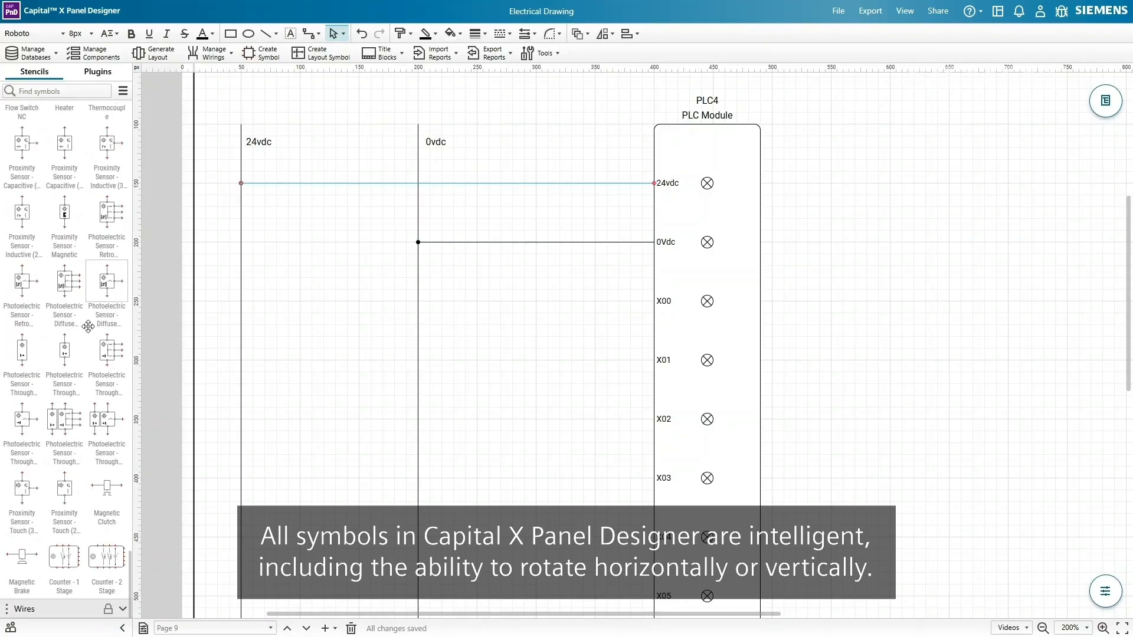
left_click_drag(107, 419, 325, 449)
right_click(325, 447)
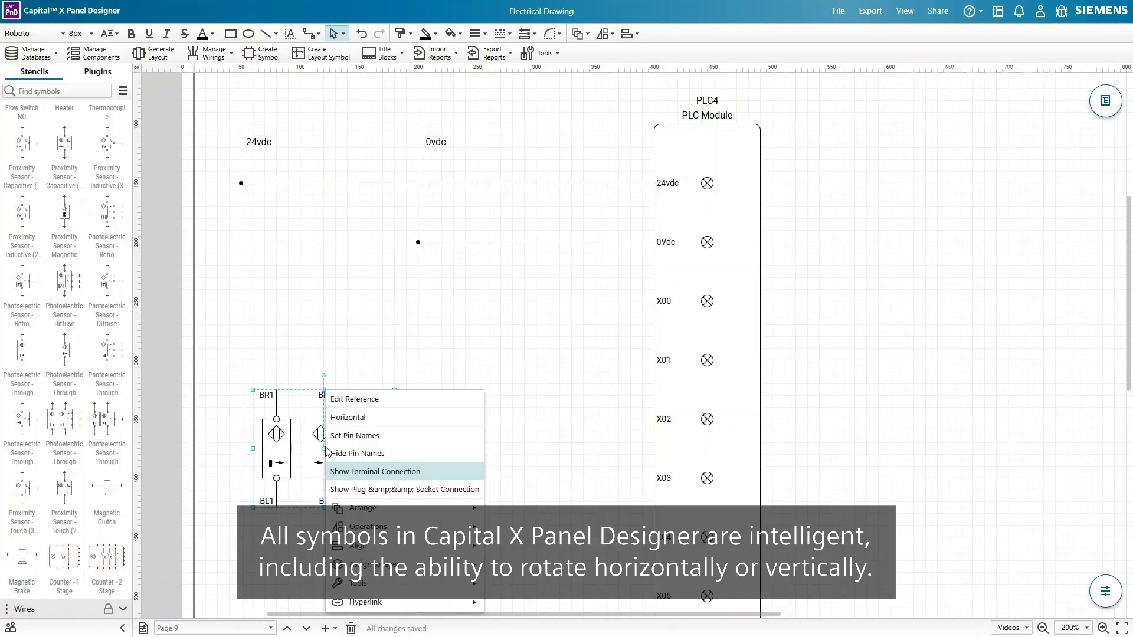
left_click(447, 344)
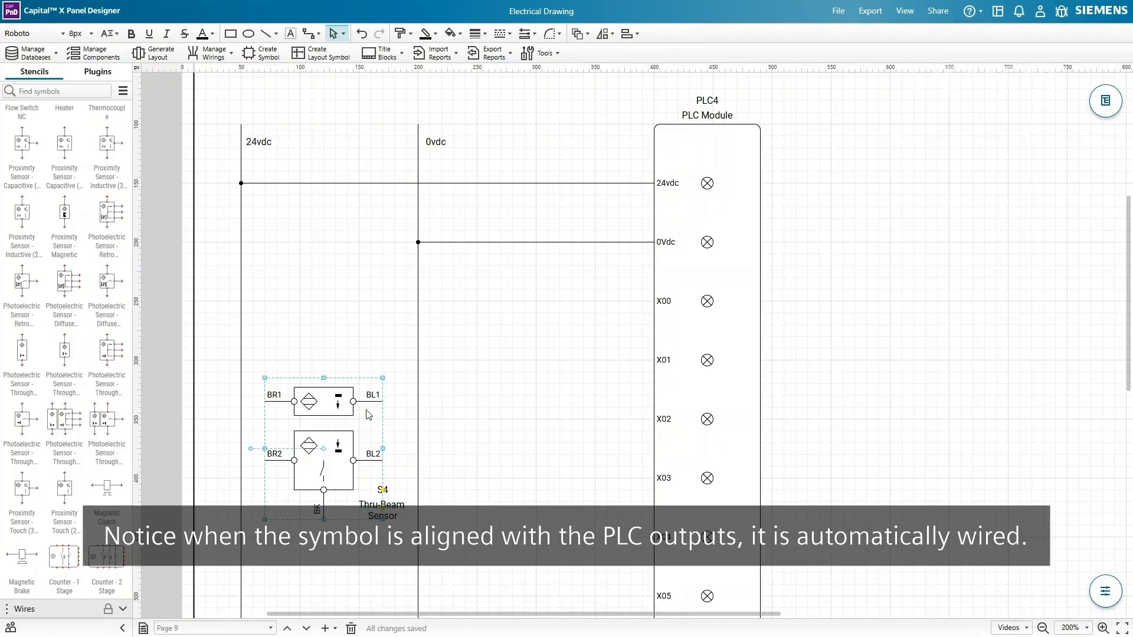
left_click_drag(337, 393, 336, 410)
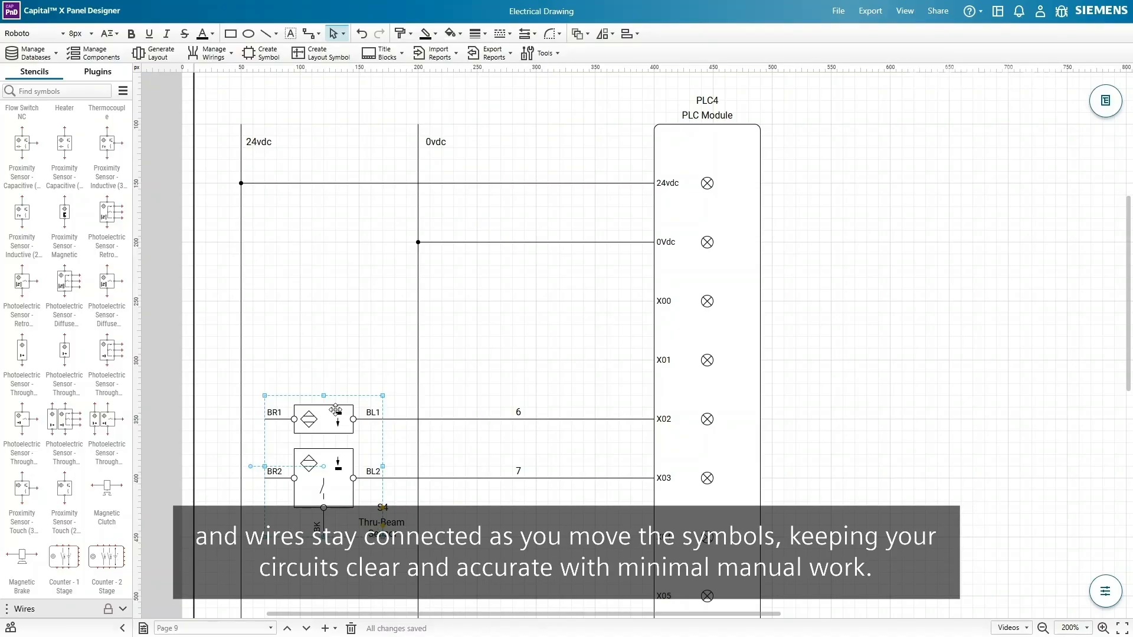
mouse_move(337, 404)
left_mouse_down()
mouse_move(337, 344)
mouse_move(336, 409)
left_mouse_up()
scroll(53, 380, "up", 5)
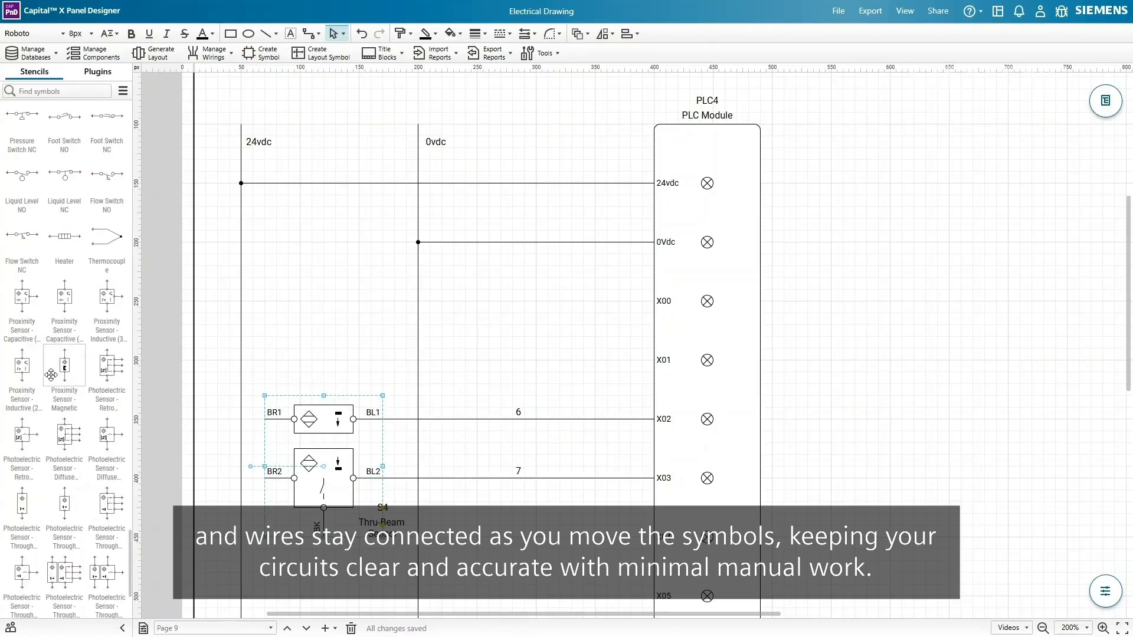
scroll(53, 379, "up", 1)
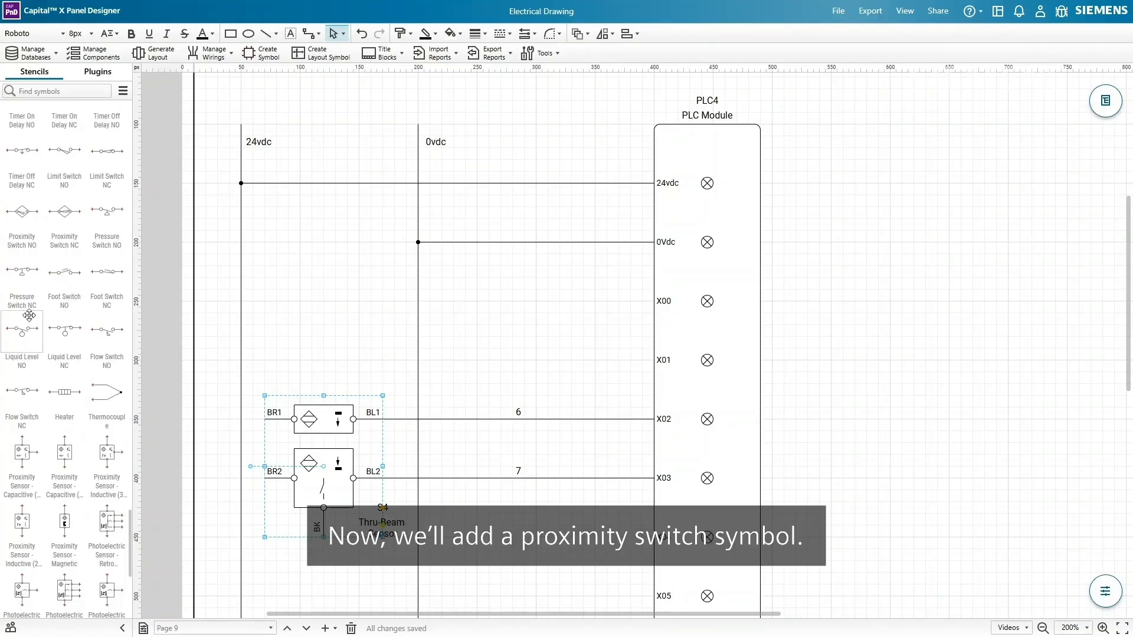
- Place proximity switch PX5 on X00 with its description hidden, then duplicate it as PX6 onto X01
left_click_drag(54, 254, 506, 303)
right_click(506, 302)
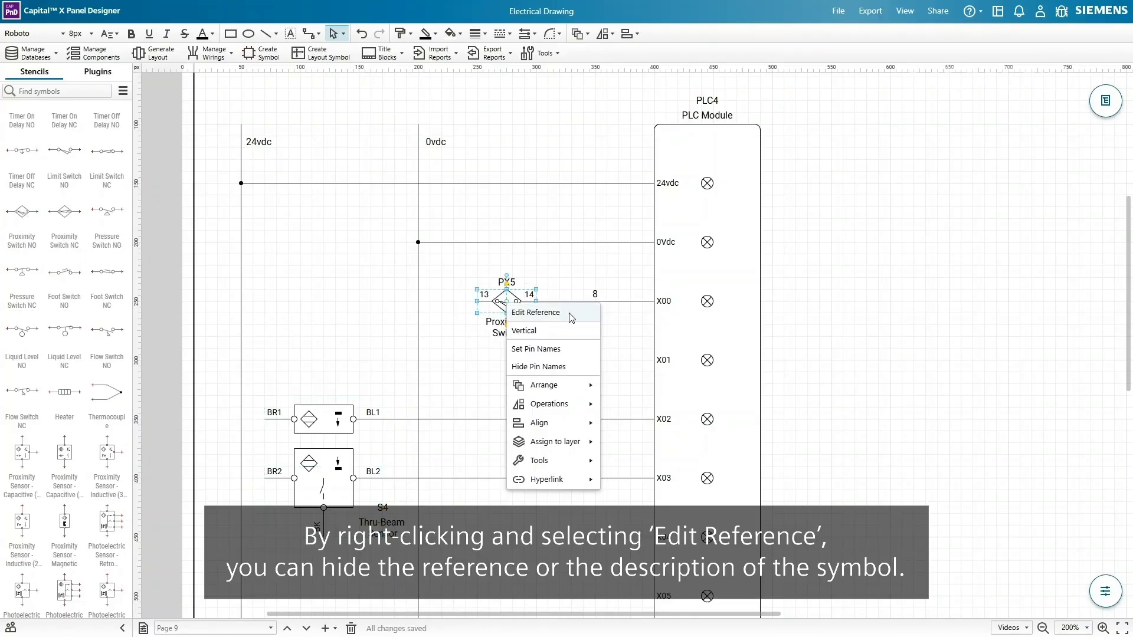
left_click(535, 313)
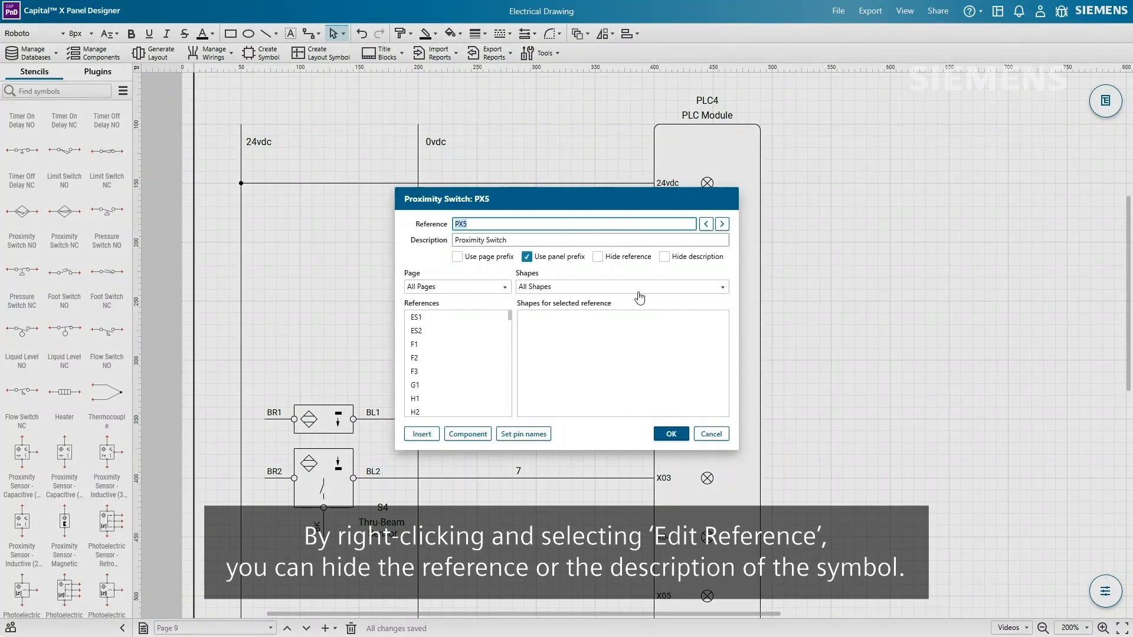
left_click(665, 258)
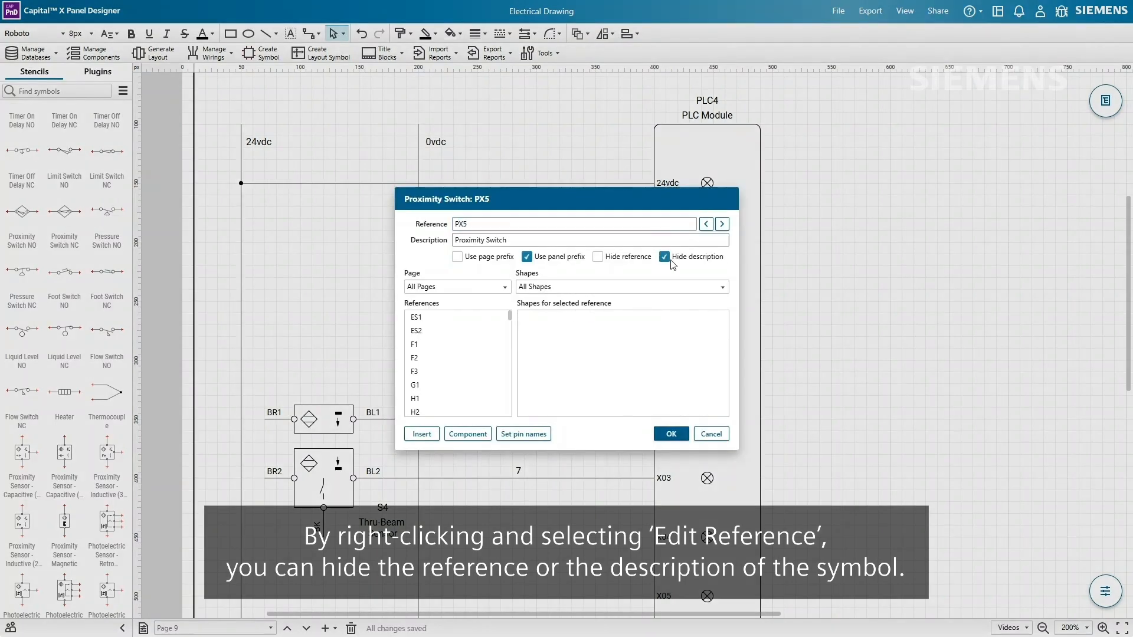
left_click(667, 434)
left_click_drag(509, 305, 502, 366, "ctrl")
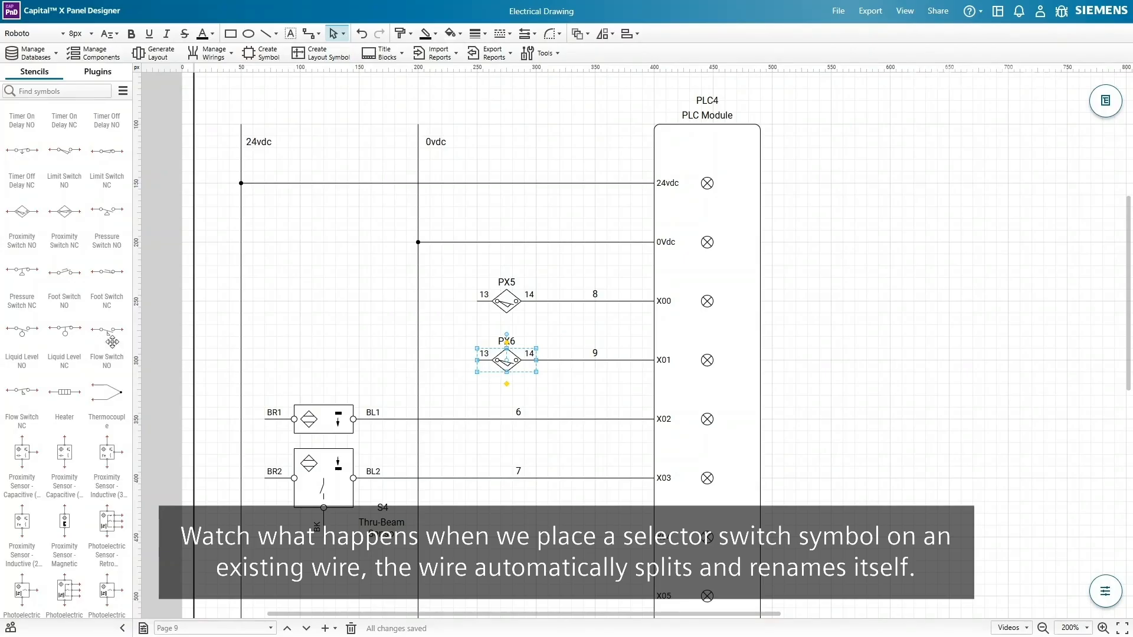
scroll(65, 284, "up", 3)
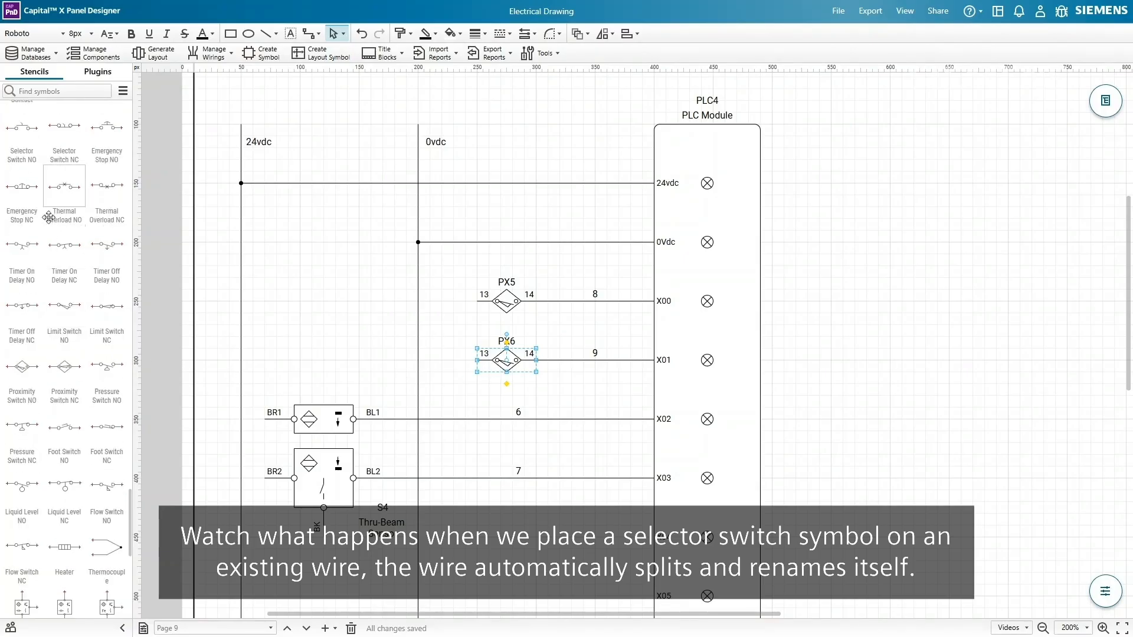
- Drop selector switch SS3 onto the X02 wire and set its description to 'Auto on'
left_click_drag(22, 125, 508, 420)
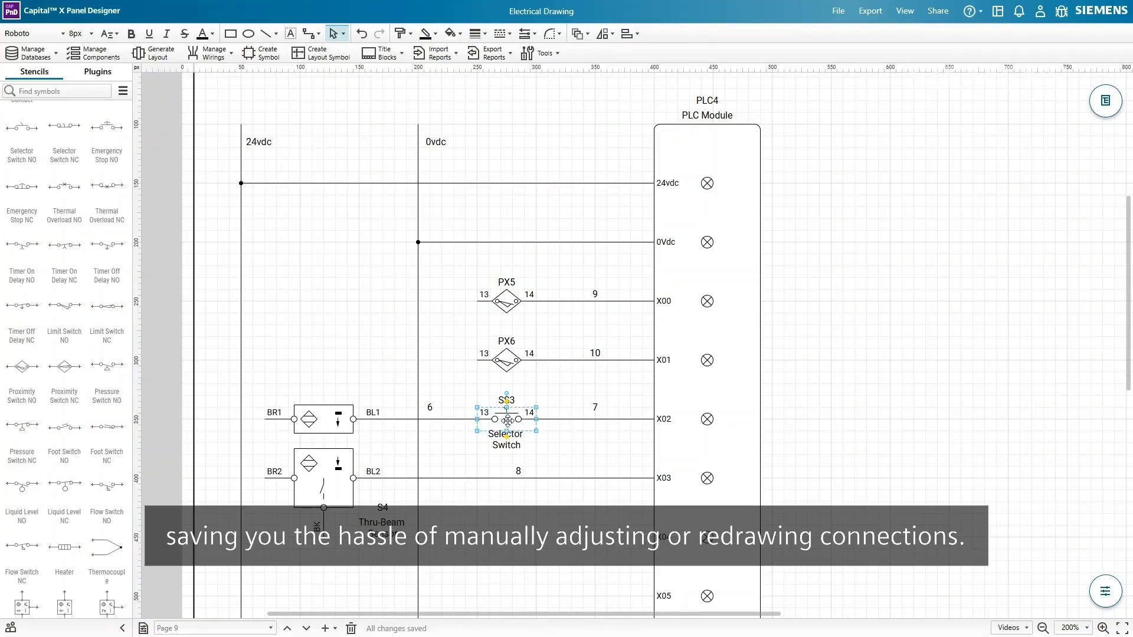
right_click(507, 420)
left_click(557, 430)
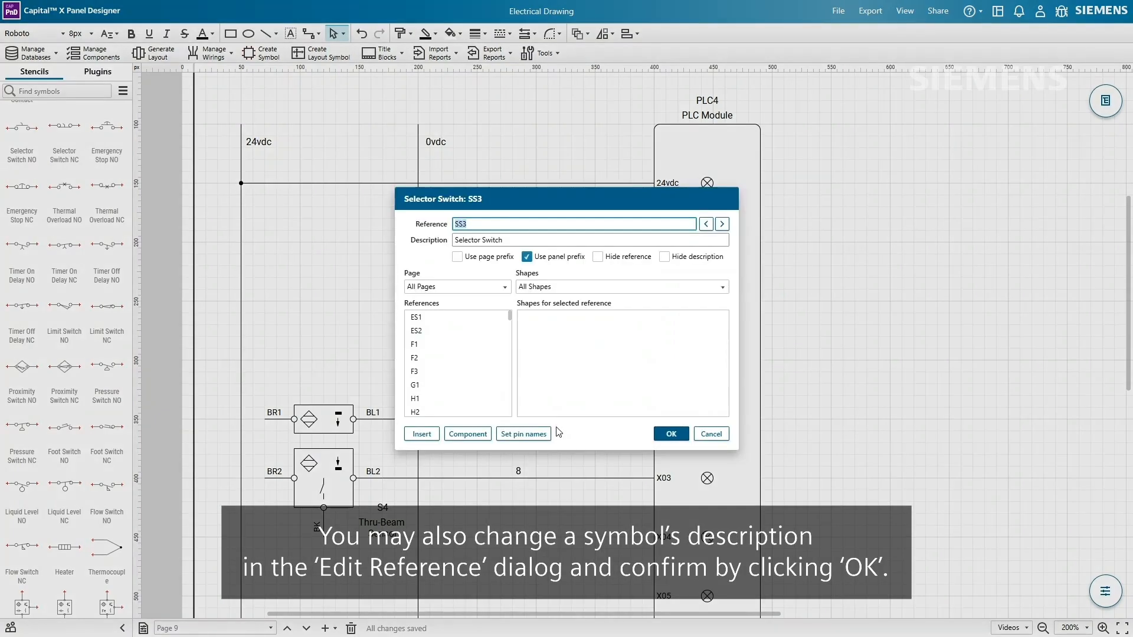
triple_click(512, 239)
type("Auto on")
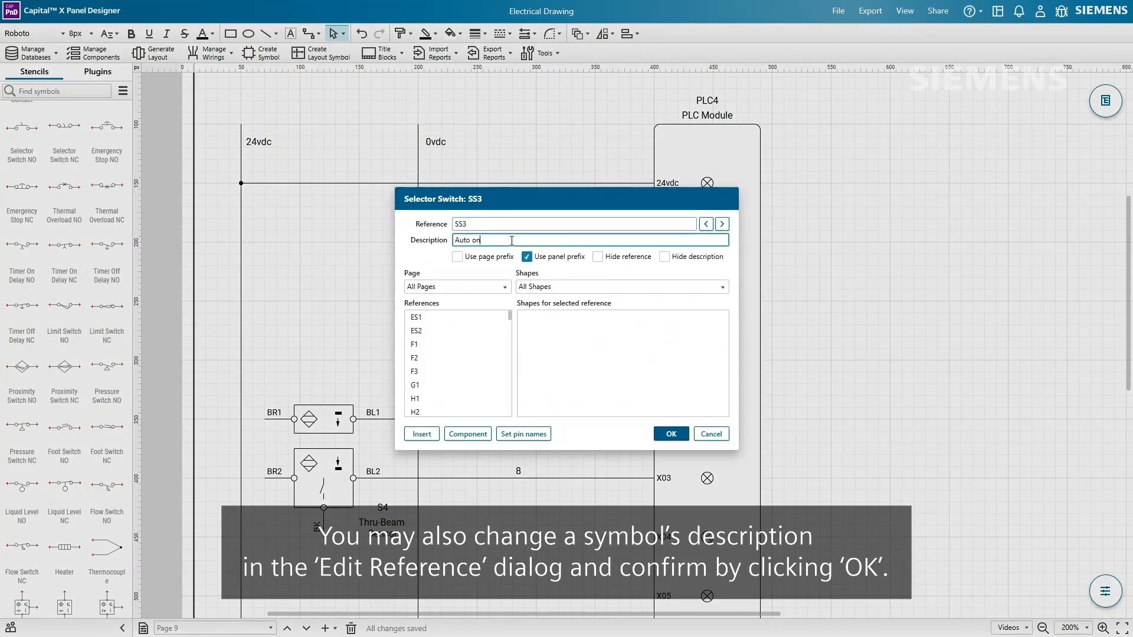
left_click(674, 434)
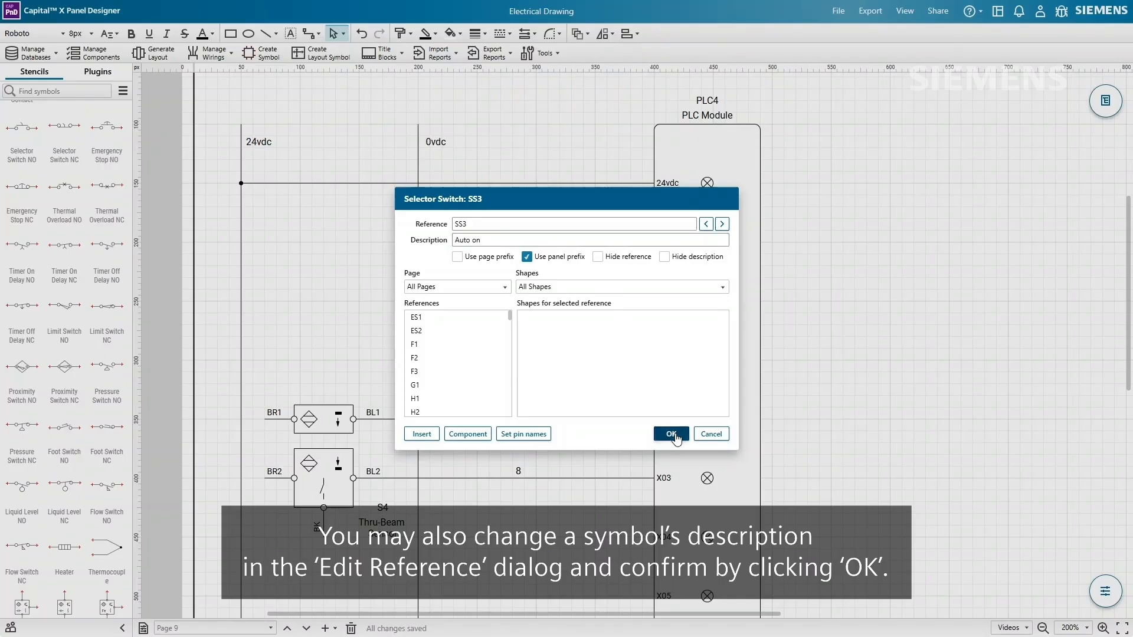
left_click(672, 434)
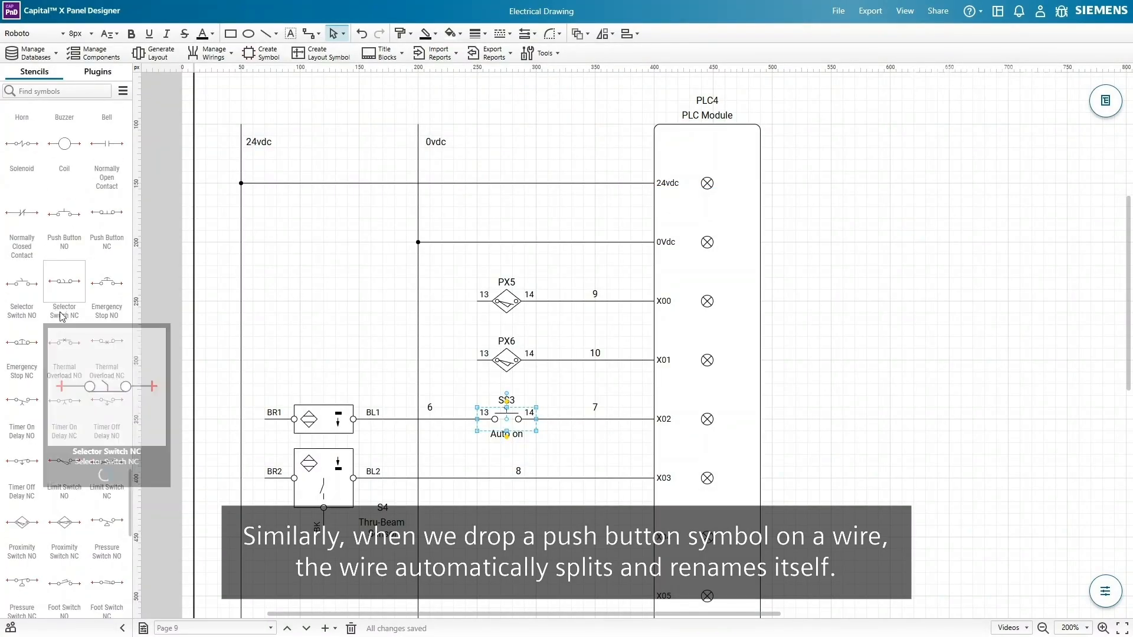
- Drop push button PB3 onto the X03 wire and set its description to 'Feeder Start / Stop'
scroll(60, 312, "up", 1)
left_click_drag(64, 212, 507, 478)
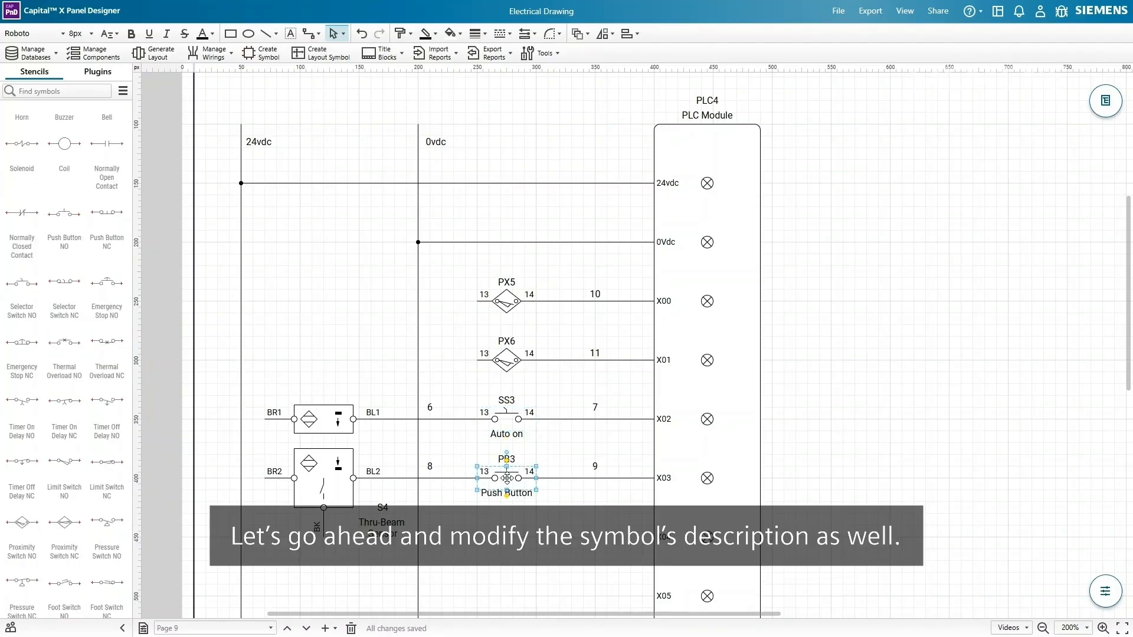
right_click(507, 478)
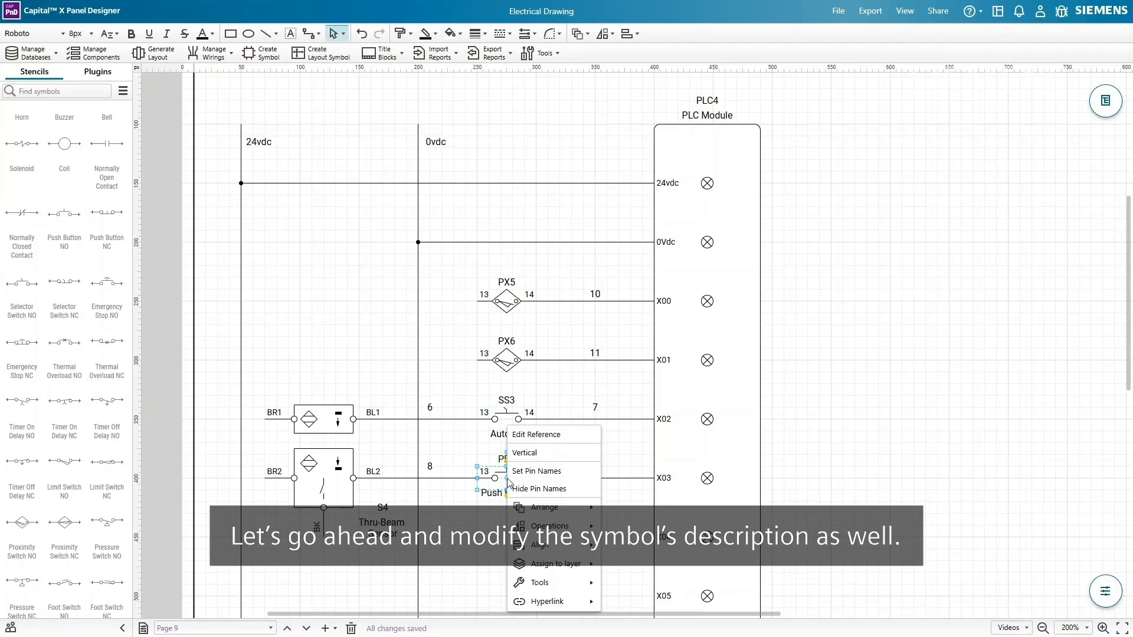
left_click(549, 435)
left_click(598, 240)
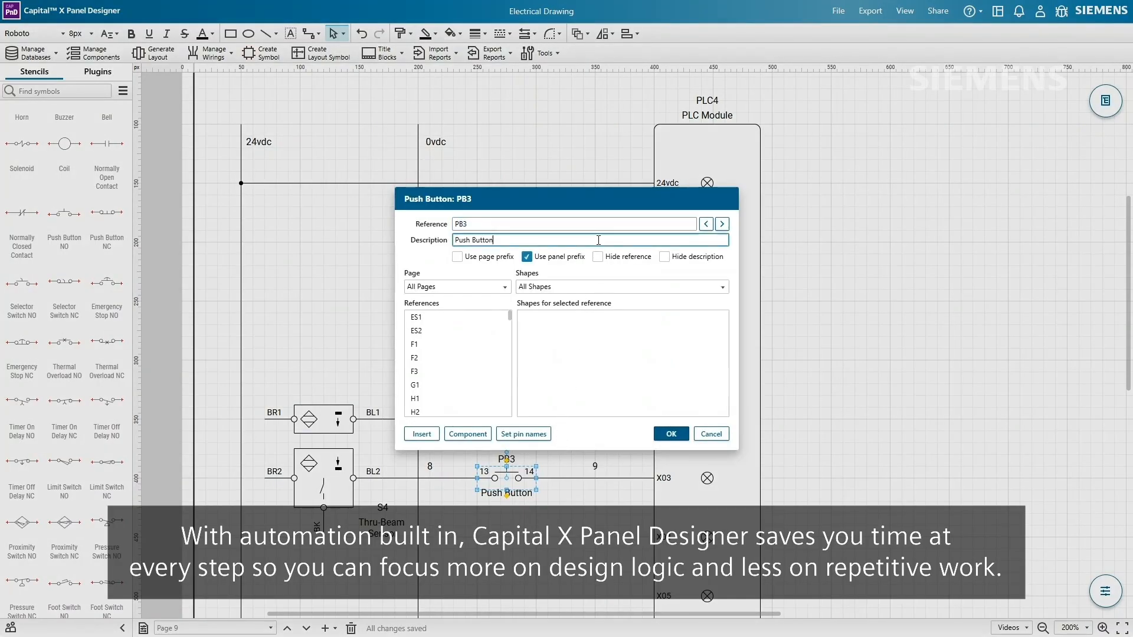
key("ctrl+a")
type("Feeder Start / St")
left_click(669, 434)
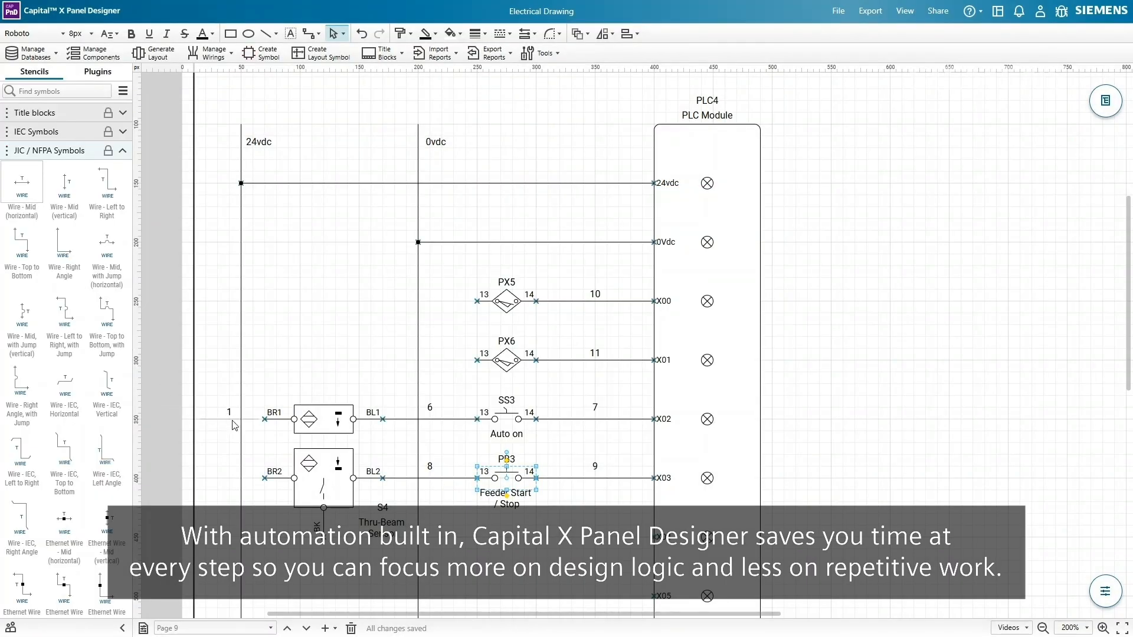
- Connect a wire to the 24vdc rail, copy it down a rung, and hide the names of the new wires and wires 6 and 8
left_click_drag(215, 419, 235, 420)
right_click(250, 412)
left_click(273, 416)
left_click_drag(256, 418, 450, 364, "ctrl")
right_click(445, 301)
left_click(482, 328)
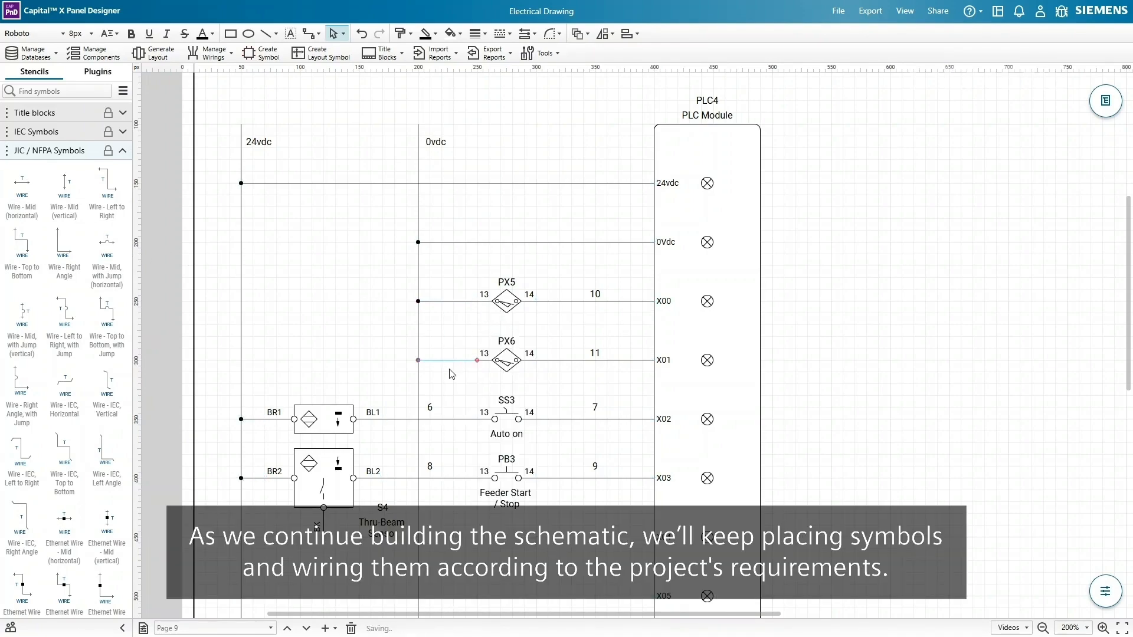
right_click(429, 419)
left_click(469, 416)
right_click(426, 478)
left_click(483, 418)
- Add a right-angle wire and connect its end to the X04 input
left_click_drag(70, 251, 343, 575)
left_click_drag(655, 533, 654, 535)
right_click(652, 535)
left_click(696, 415)
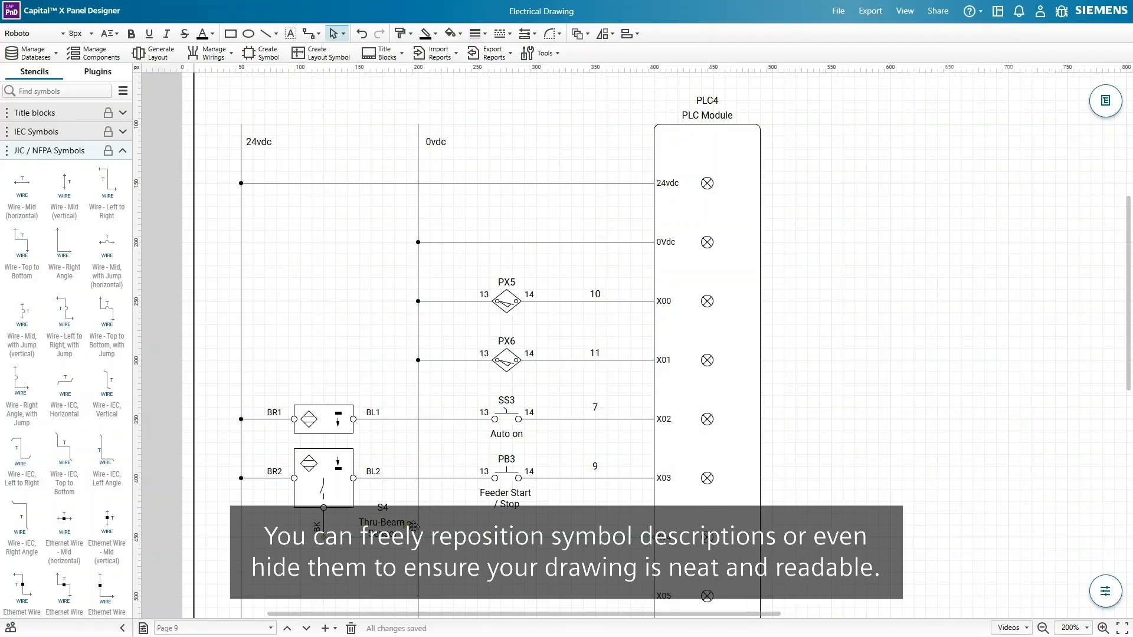
- Name the PX5, PX6 and SS3 wires X00, X01 and X02
left_click(597, 299)
double_click(595, 295)
type("X00")
left_click(594, 352)
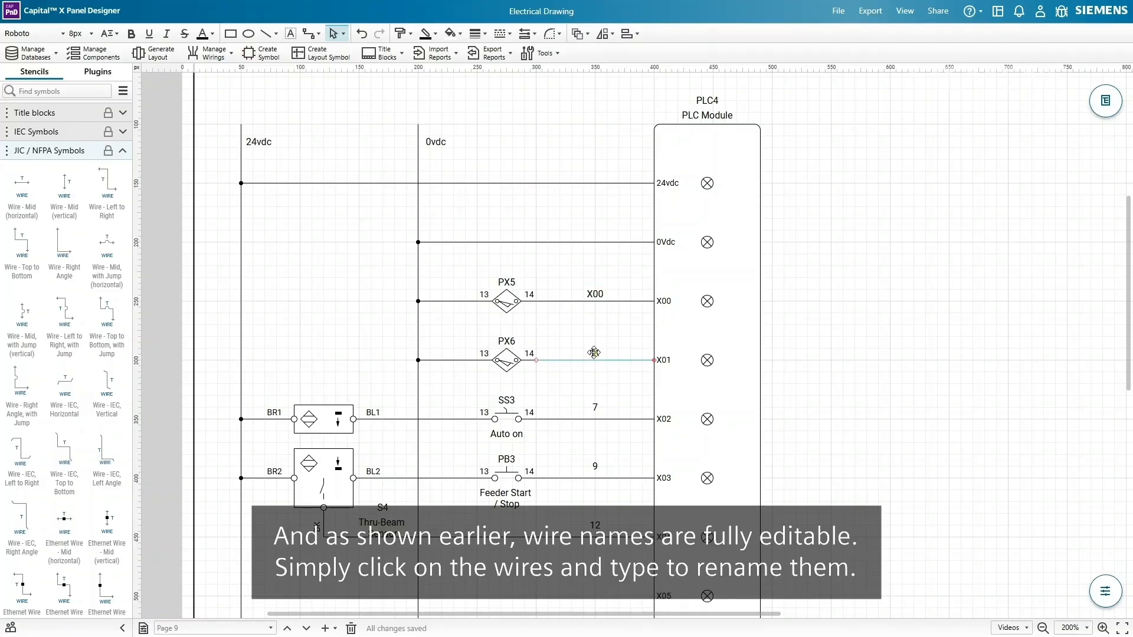
double_click(595, 354)
type("X01")
left_click(595, 407)
double_click(596, 407)
type("X02")
- Name the PB3 and sensor wires X03 and X04, then place a terminal on the X00 wire
left_click(595, 466)
double_click(596, 465)
type("X")
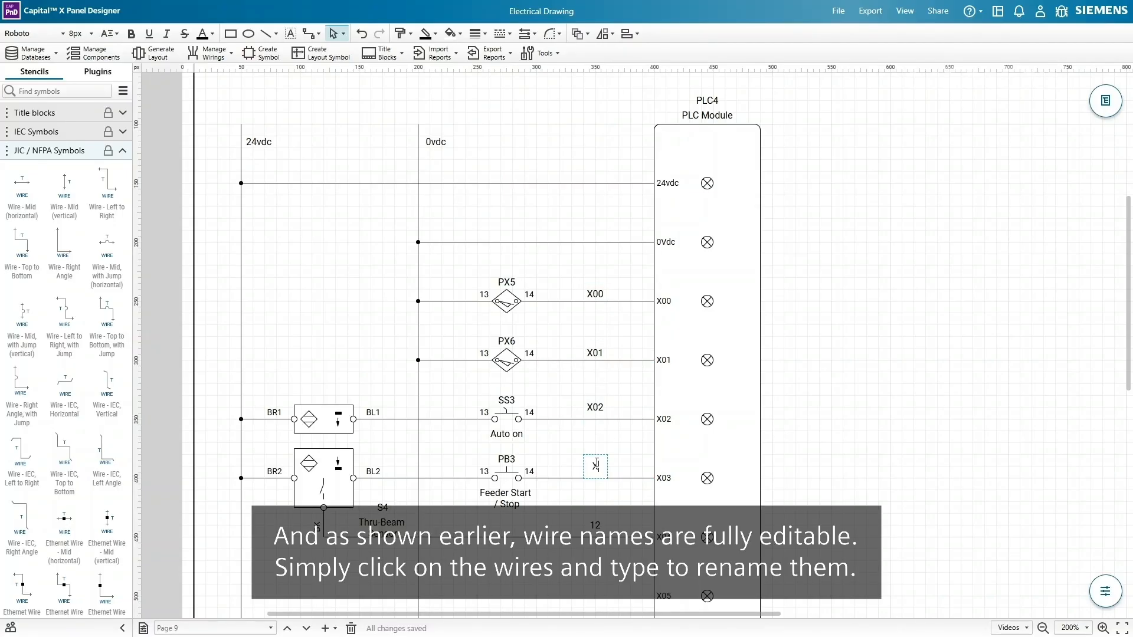
type("03")
left_click(595, 525)
double_click(595, 525)
type("X0")
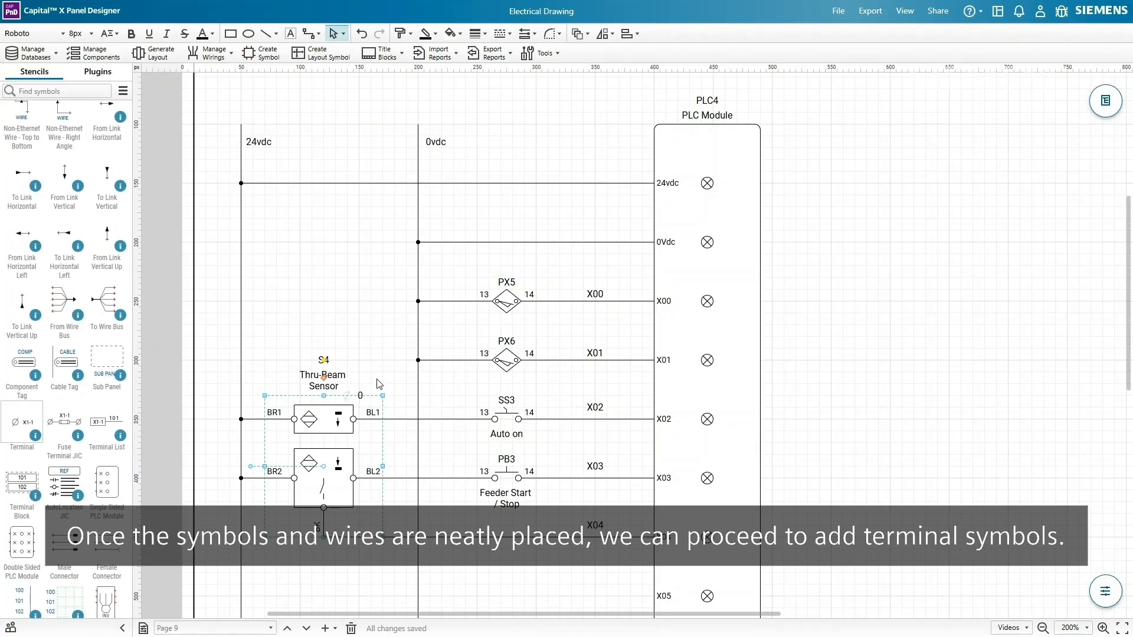
left_click_drag(380, 384, 258, 478)
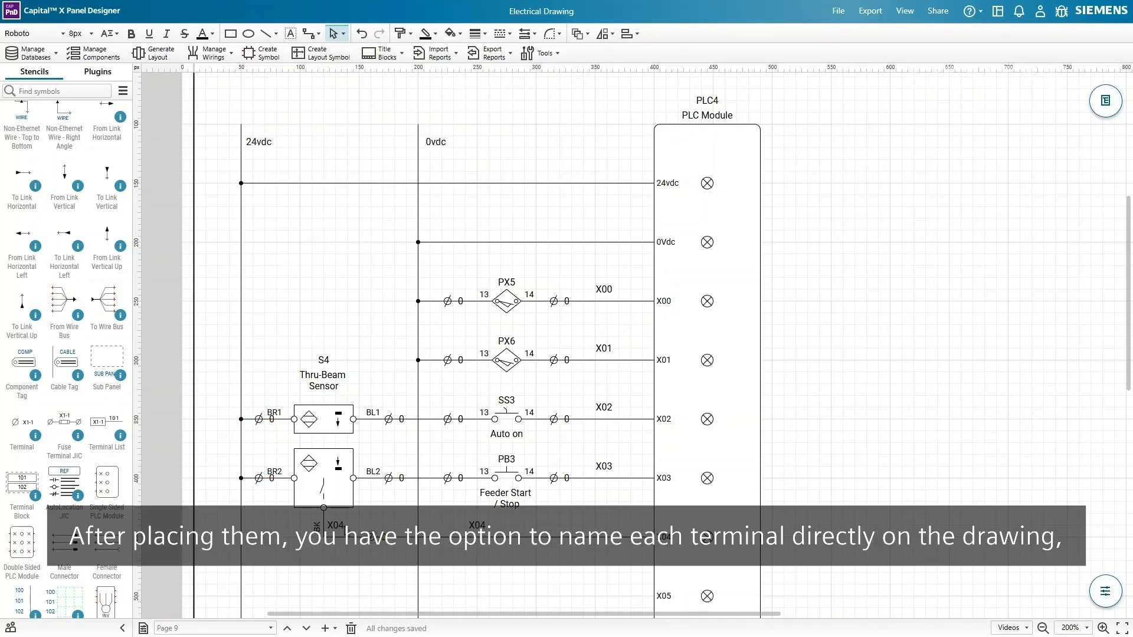
- Hide the extra X04 wire name near the sensor and slide the remaining name rightward along its wire
right_click(342, 530)
left_click(403, 416)
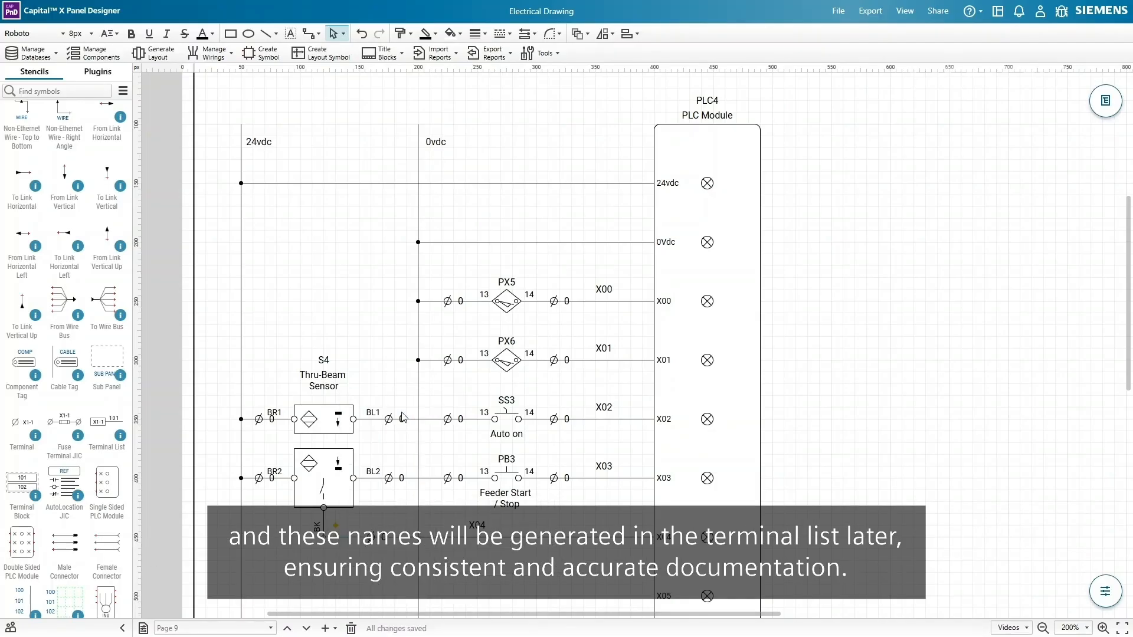
left_click_drag(477, 524, 606, 525)
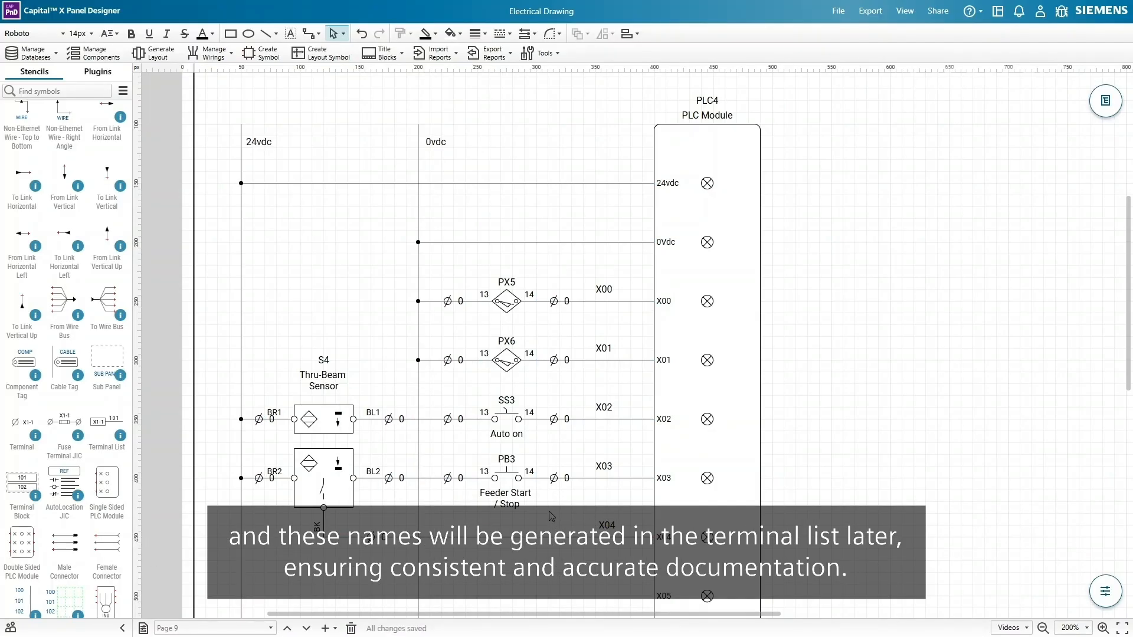
- Name the terminals either side of PX5 X4-1 and X4-2, with X4-2's label above it
left_click(447, 302)
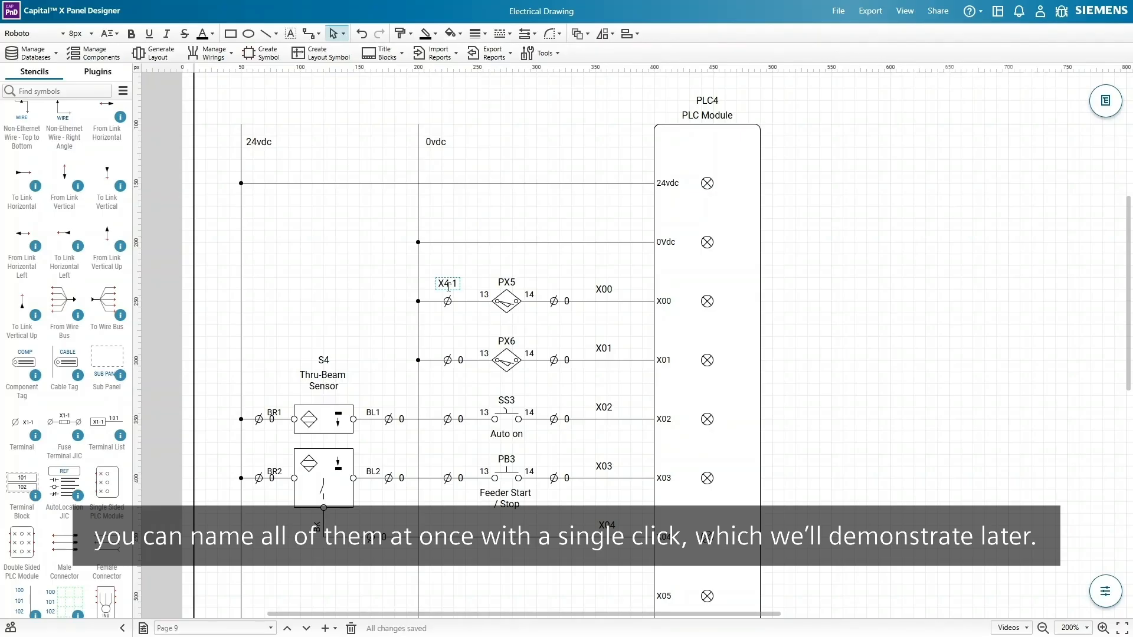
left_click(555, 301)
left_click_drag(565, 300, 552, 285)
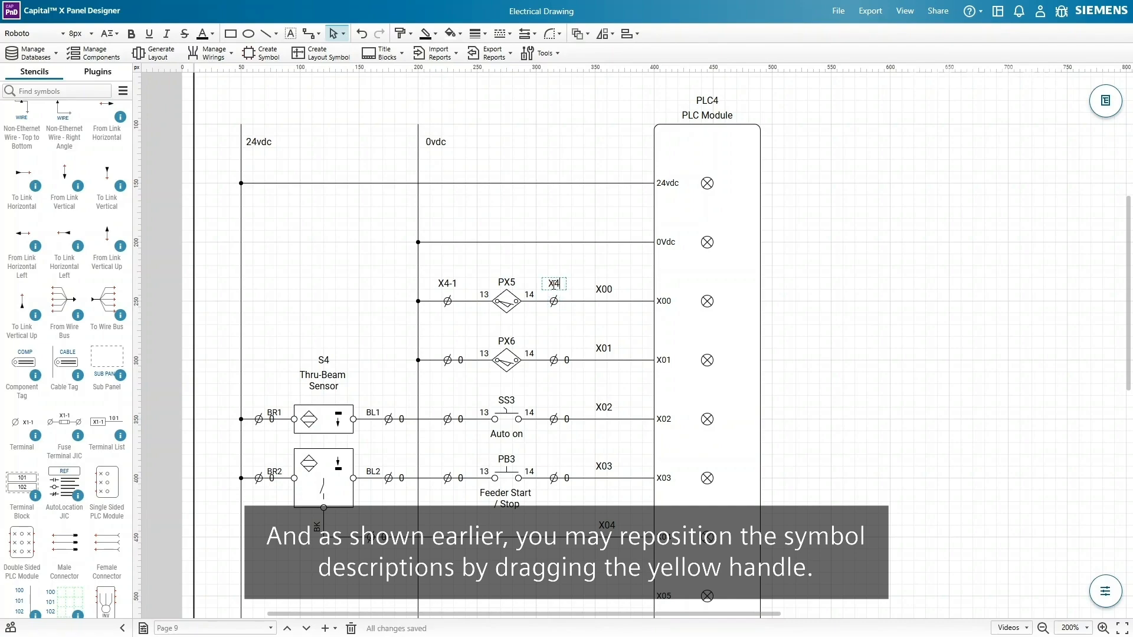
left_click(582, 294)
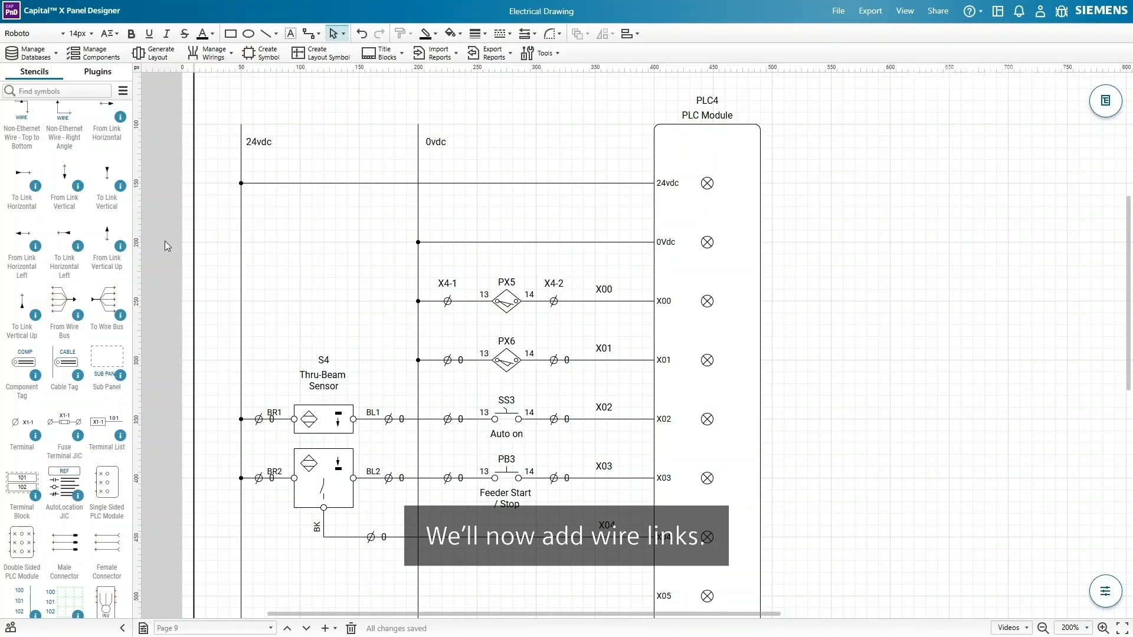
- Place wire-link arrows at the tops of the 24vdc and 0vdc rails and at the rail bottoms
left_click_drag(107, 174, 241, 114)
left_click_drag(307, 126, 420, 140, "ctrl+shift")
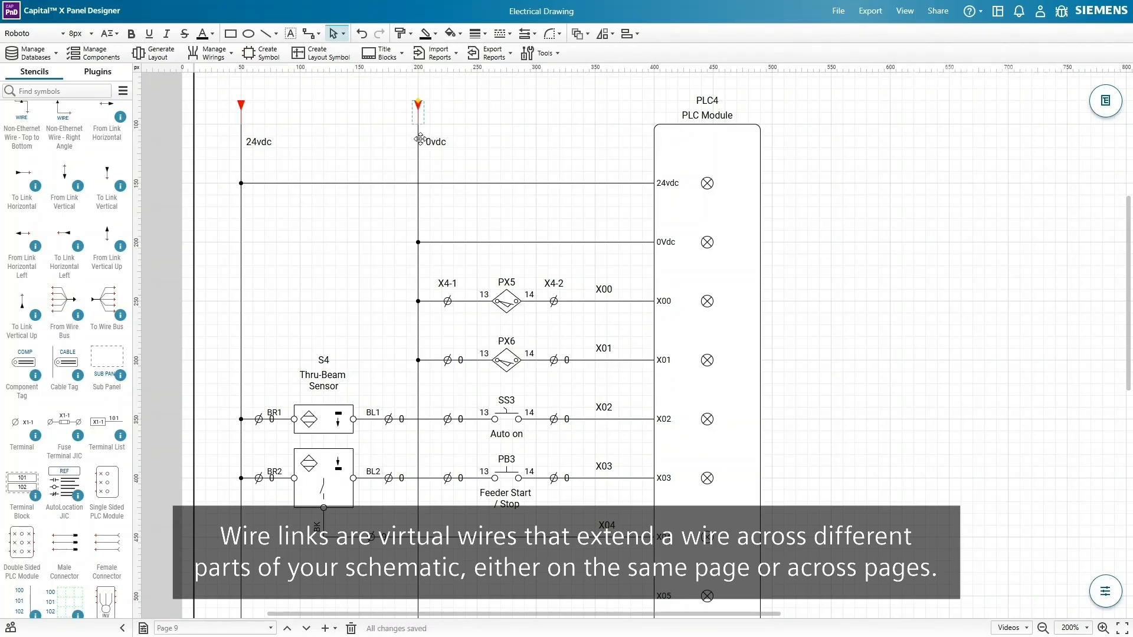
scroll(420, 139, "down", 5)
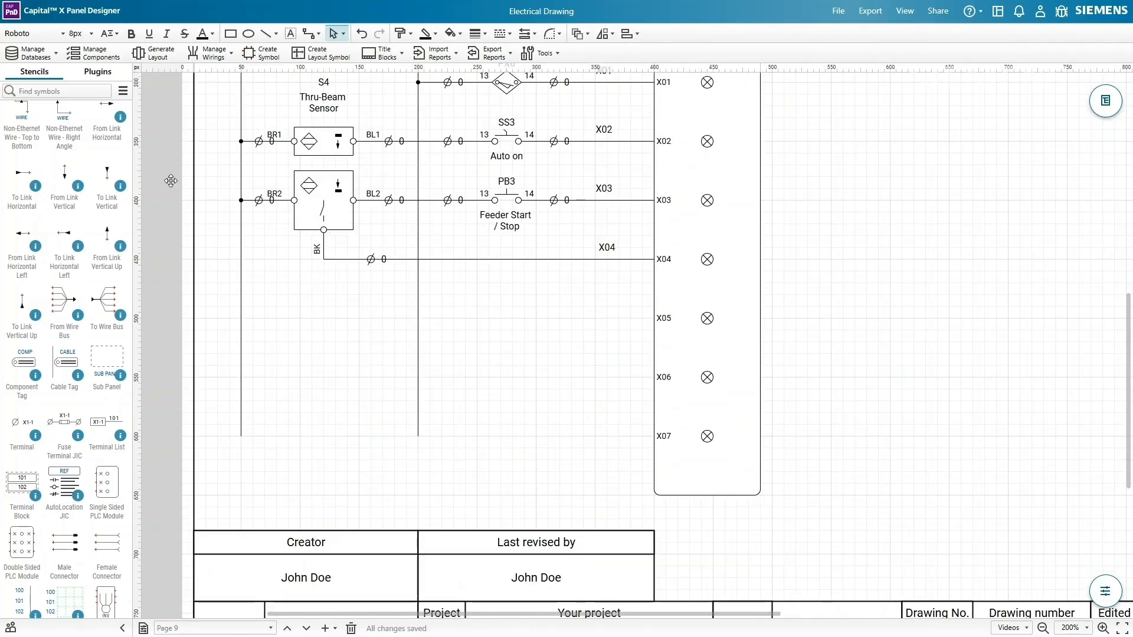
left_click_drag(71, 193, 416, 452)
left_click(433, 453)
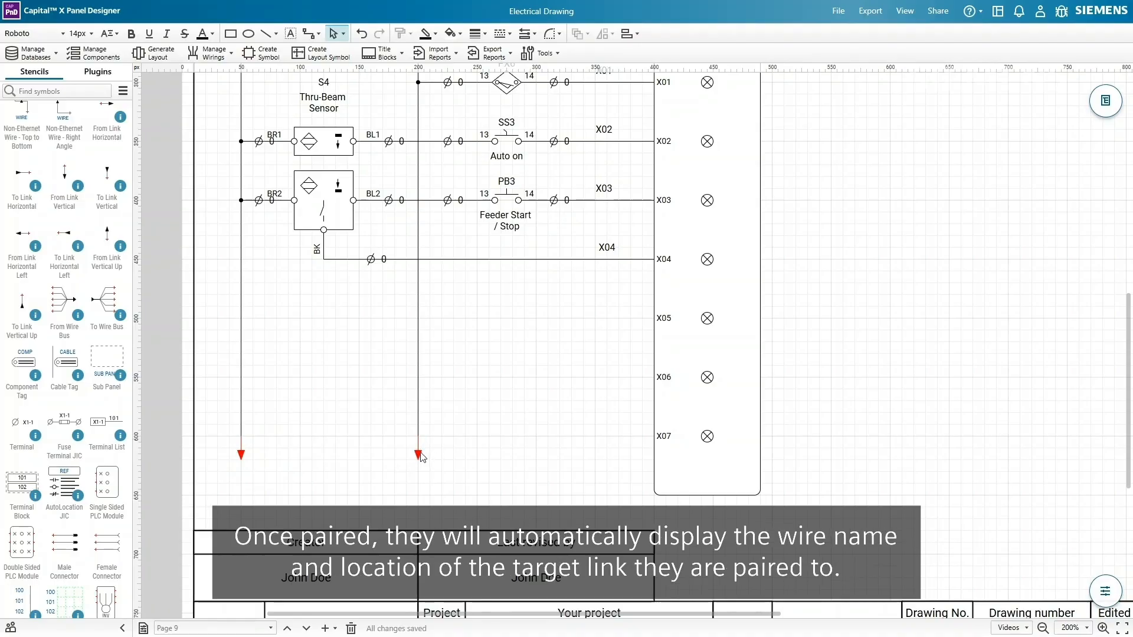
- Preview the 0vdc link's pairing targets on Pages 8 and 9, then cancel without pairing
double_click(418, 455)
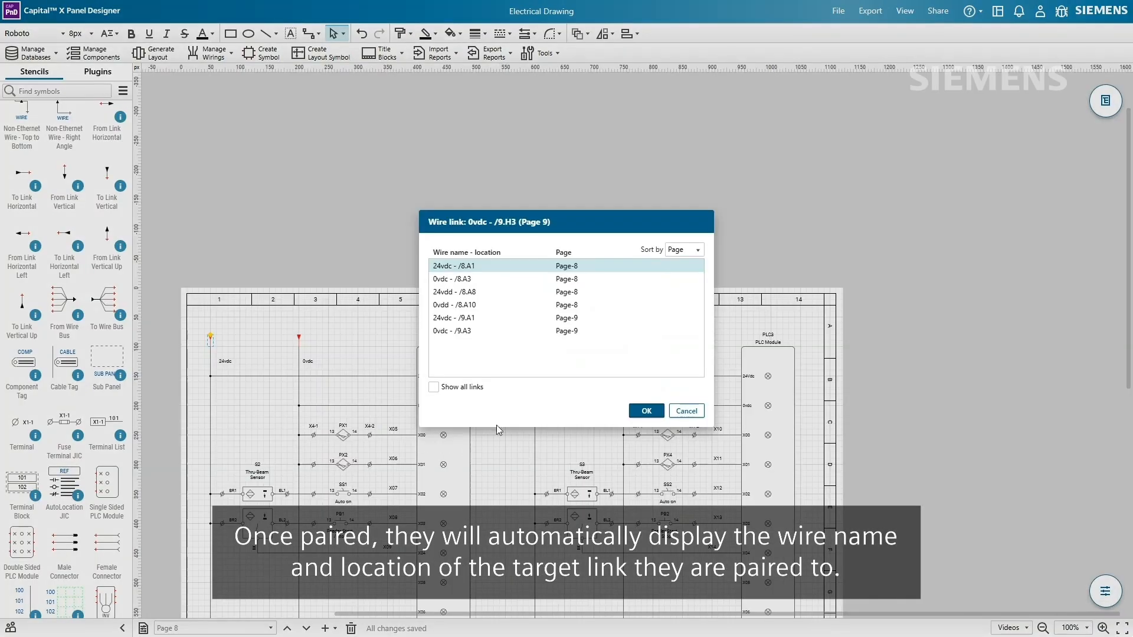
left_click(600, 279)
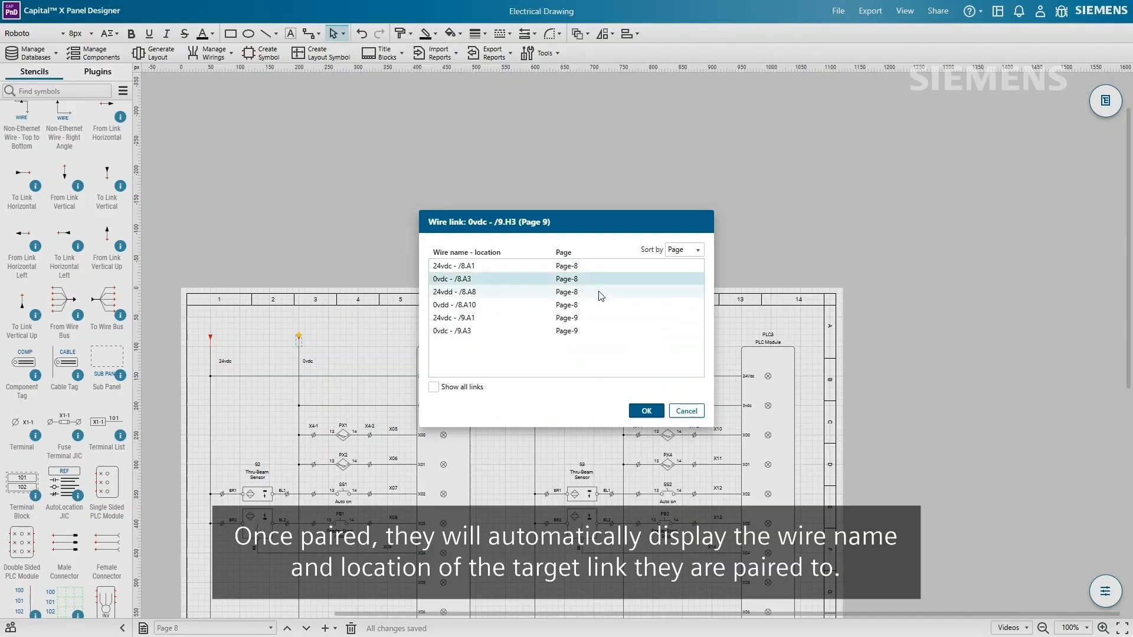
left_click(601, 292)
left_click(599, 304)
left_click(599, 317)
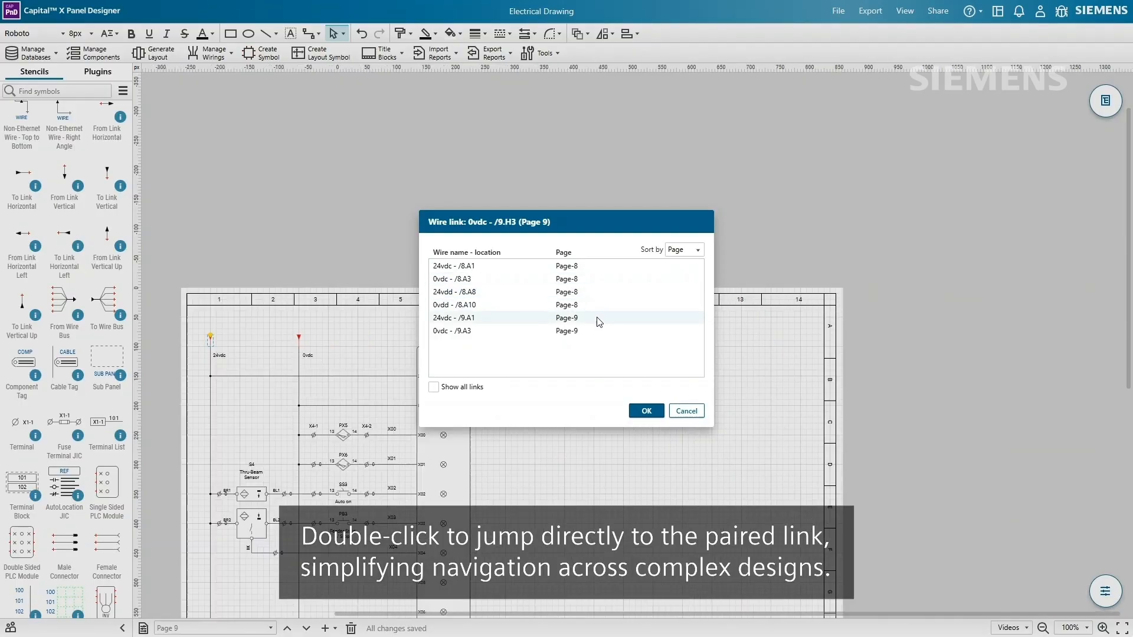
left_click(596, 332)
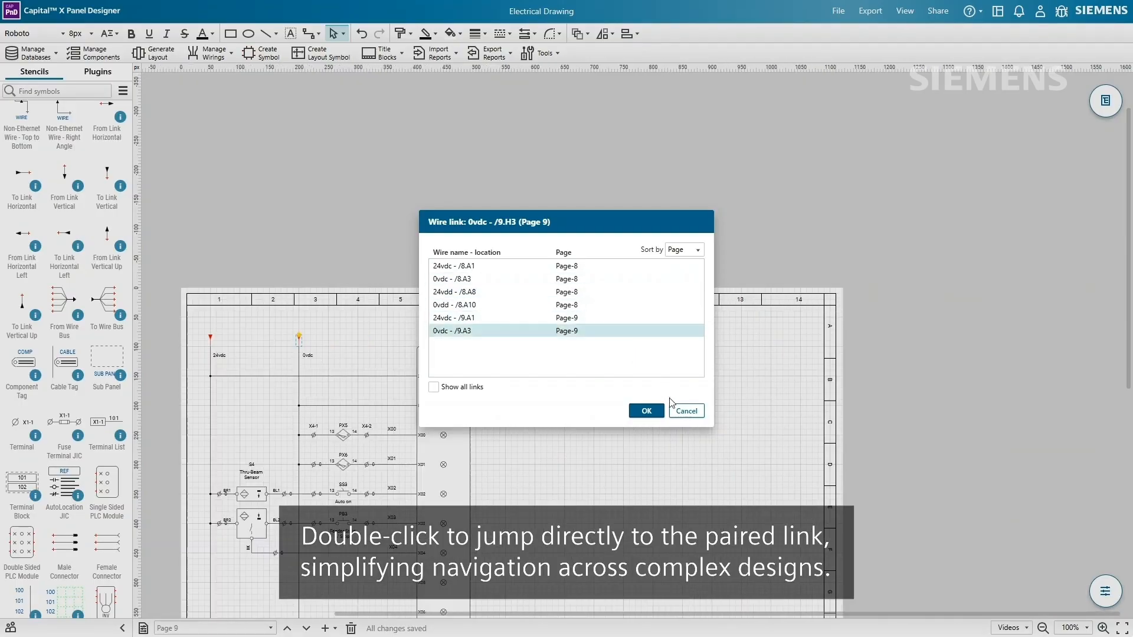
left_click(686, 411)
left_click(503, 372)
scroll(503, 370, "down", 5)
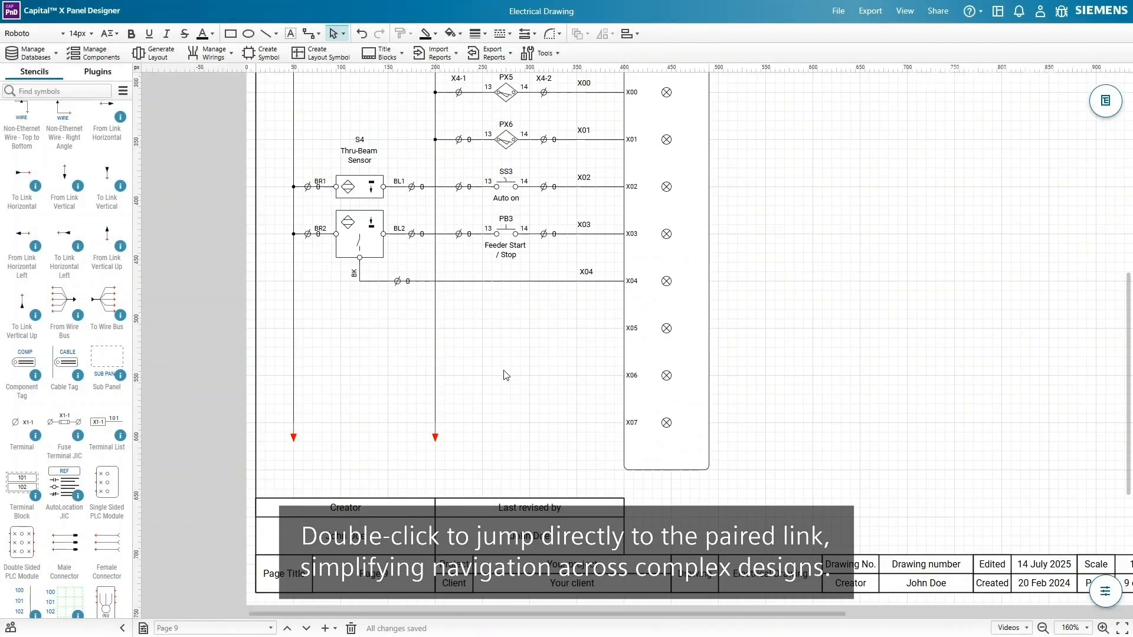
- Select the entire PLC circuit and drag it into the top custom stencil
left_click_drag(503, 370, 461, 419)
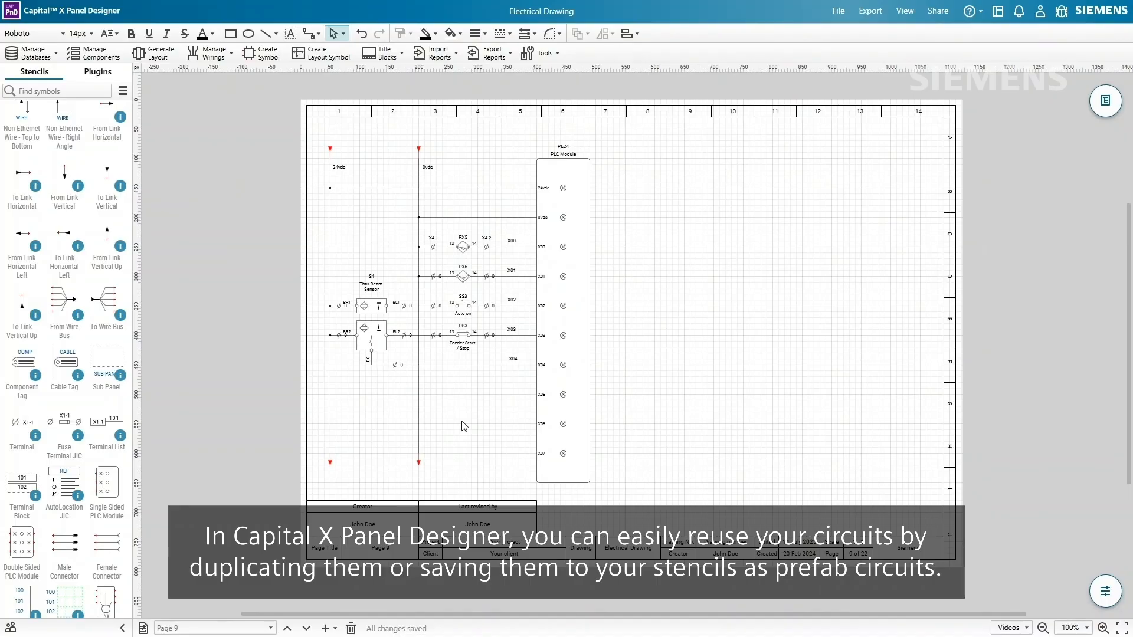
mouse_move(304, 119)
left_mouse_down()
mouse_move(599, 386)
mouse_move(675, 518)
left_mouse_up()
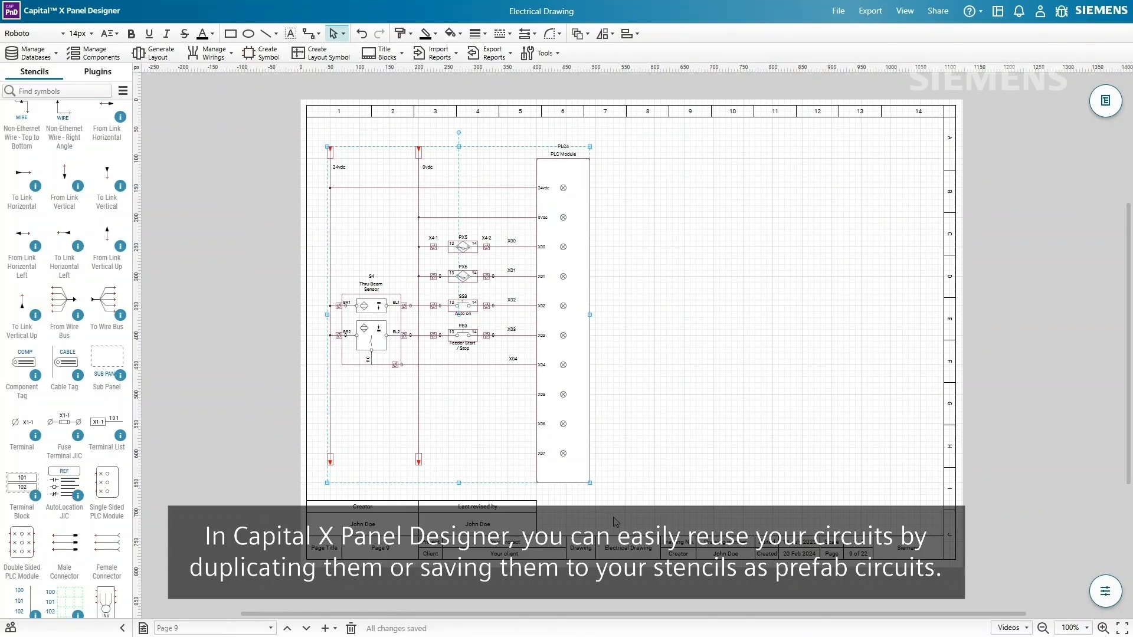
right_click(123, 294)
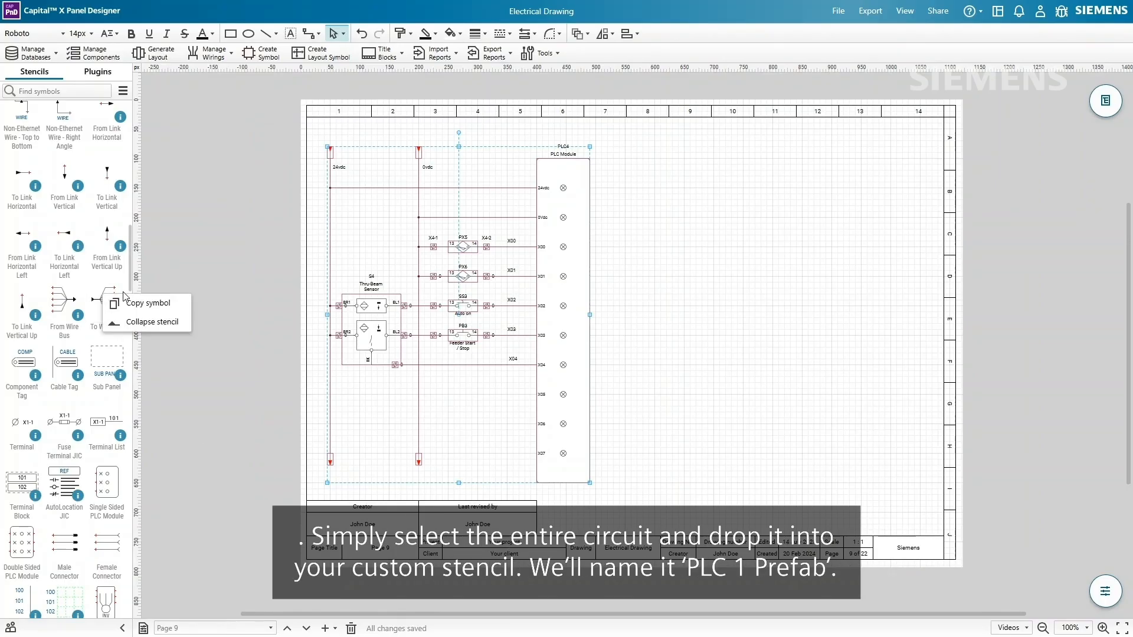
left_click(176, 320)
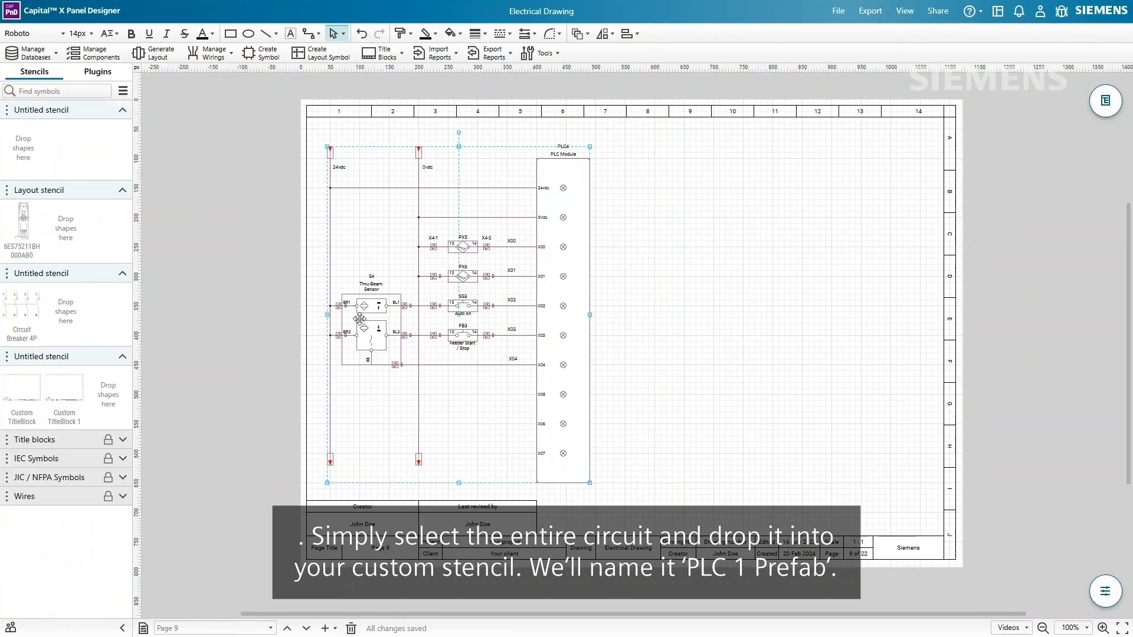
left_click_drag(300, 325, 41, 164)
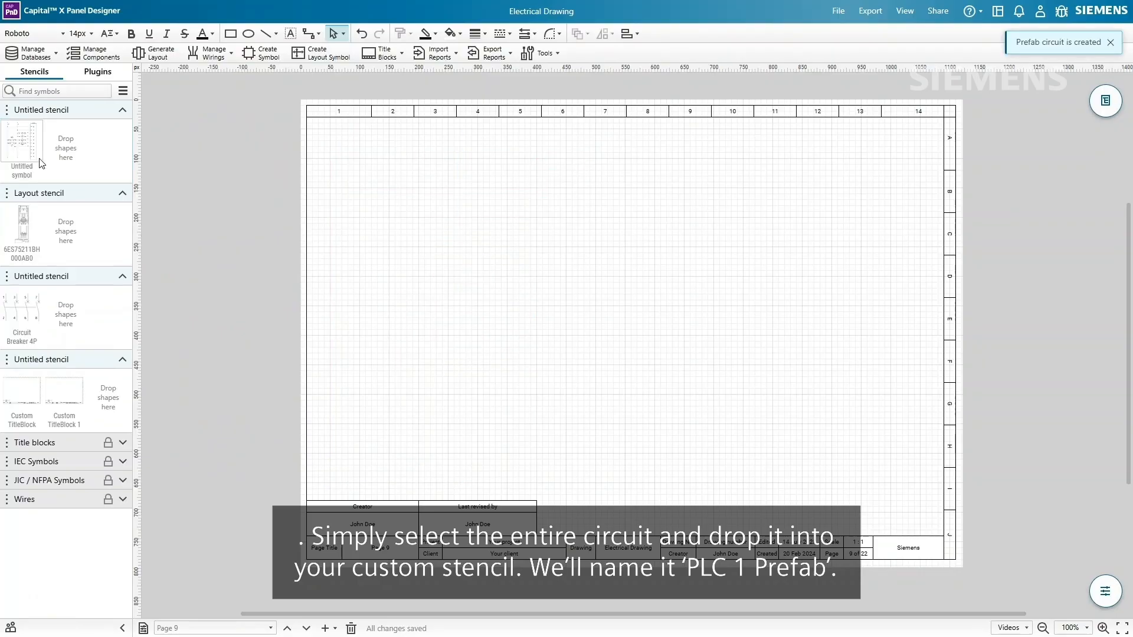
- Name the new stencil symbol 'PLC 1 Prefab'
right_click(36, 149)
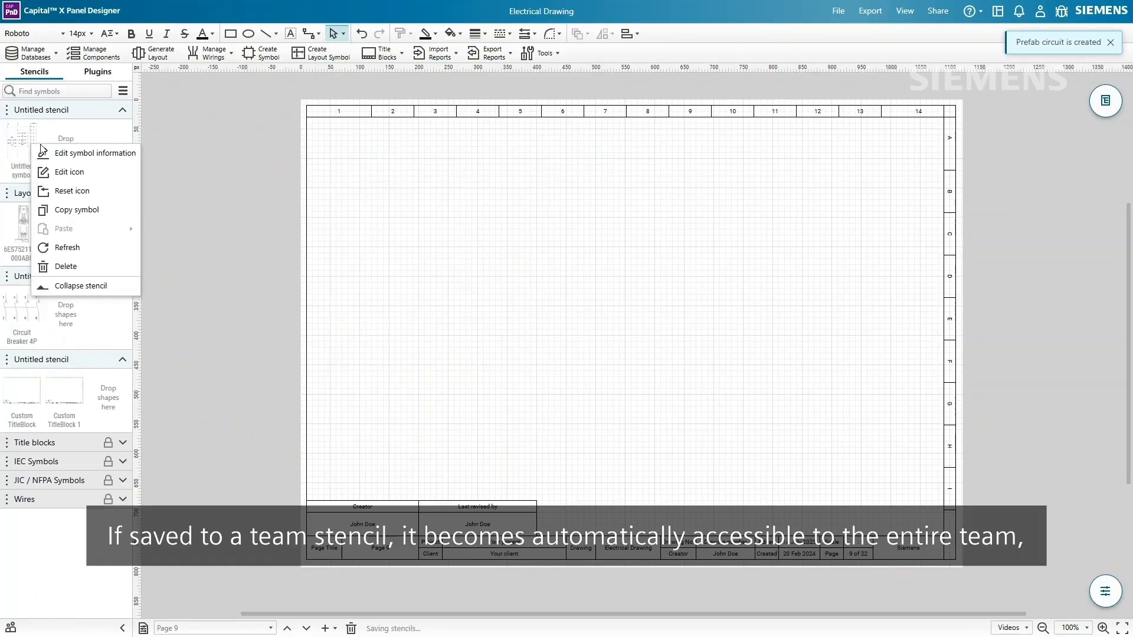
left_click(101, 158)
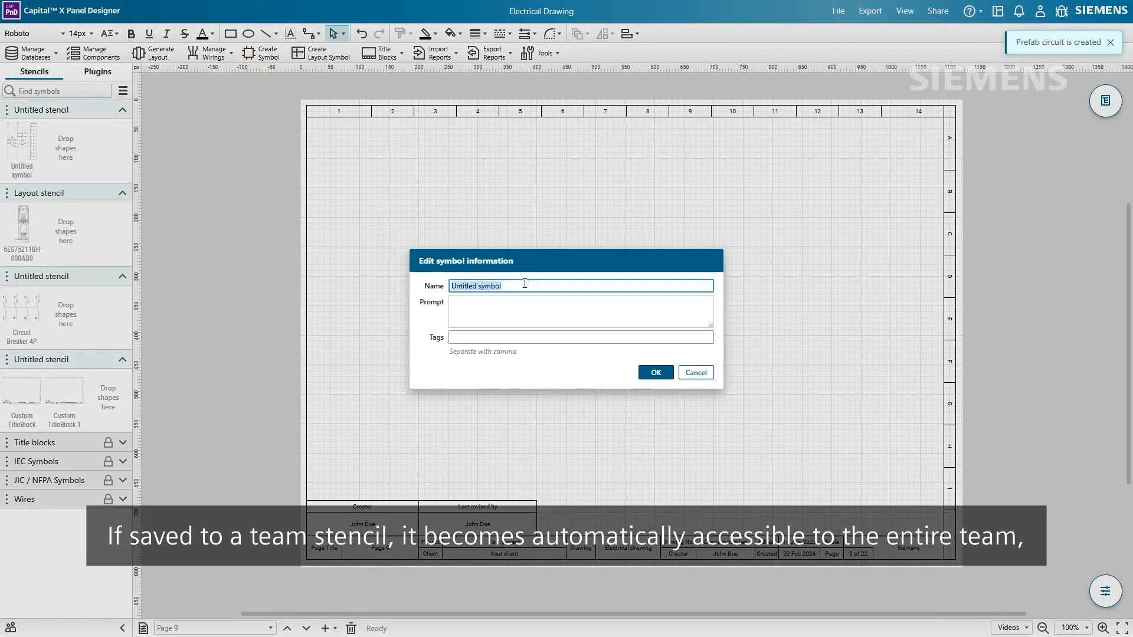
type("PLC 1")
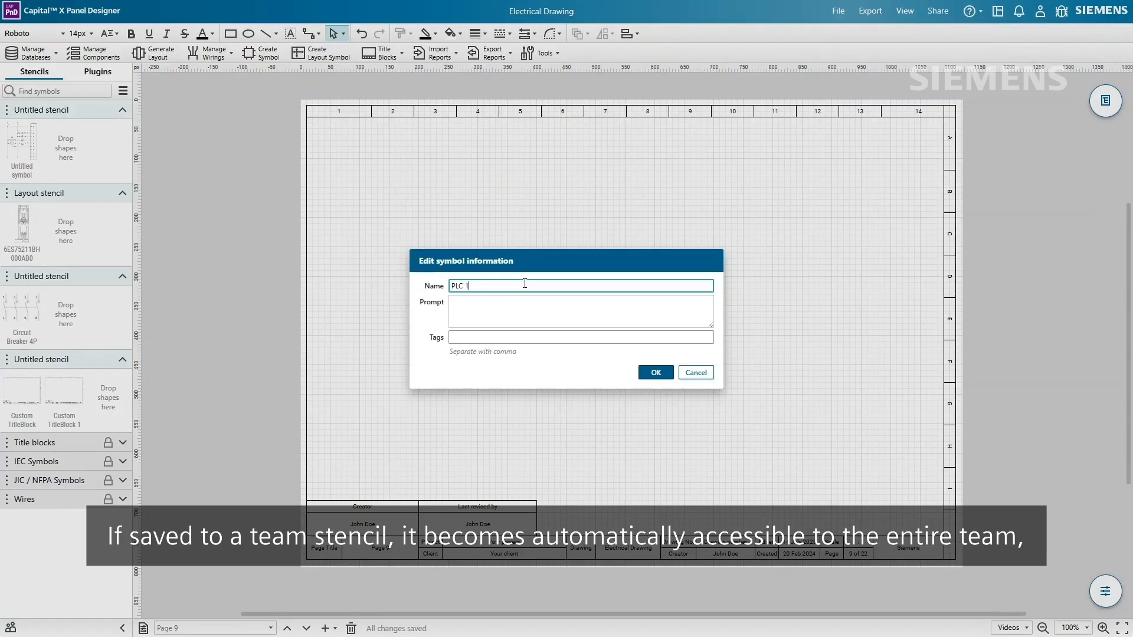
type(" Prefab")
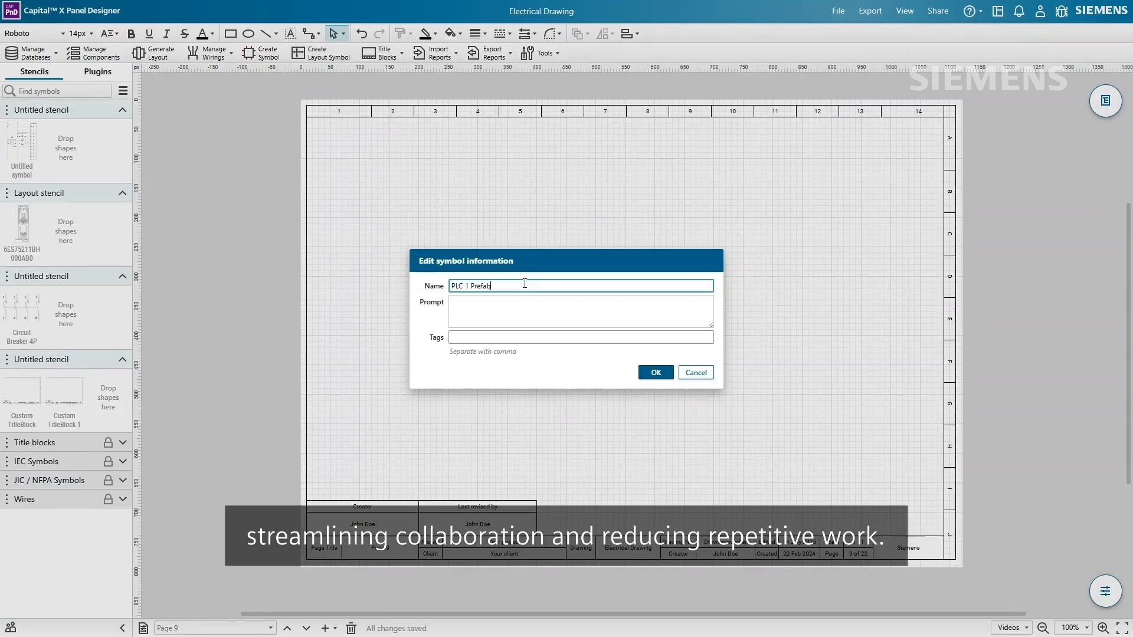
left_click(666, 374)
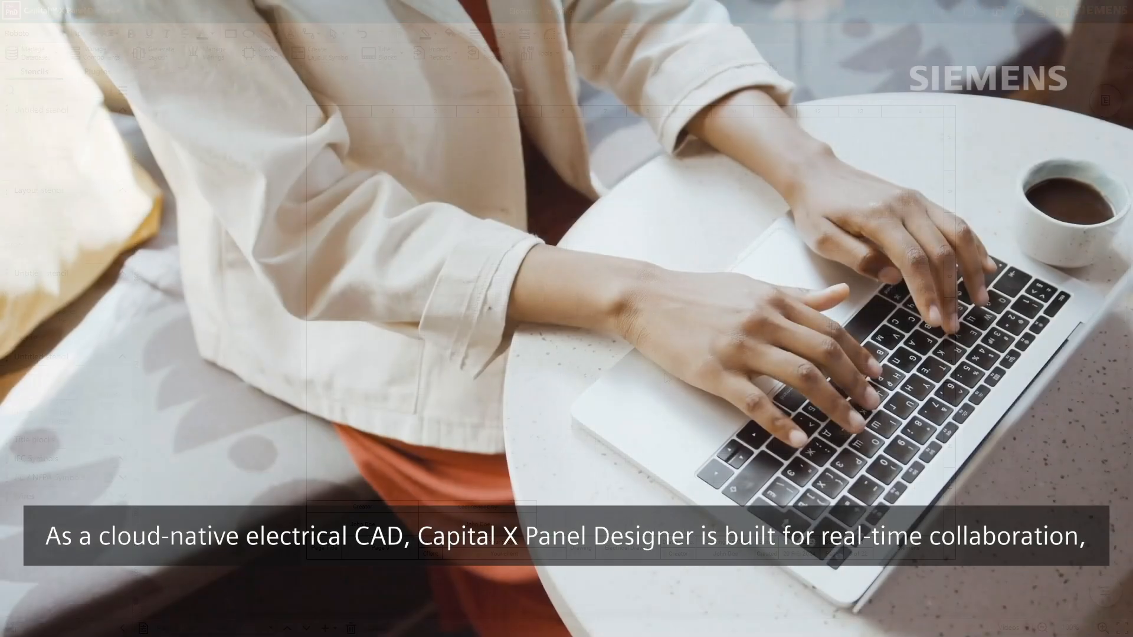
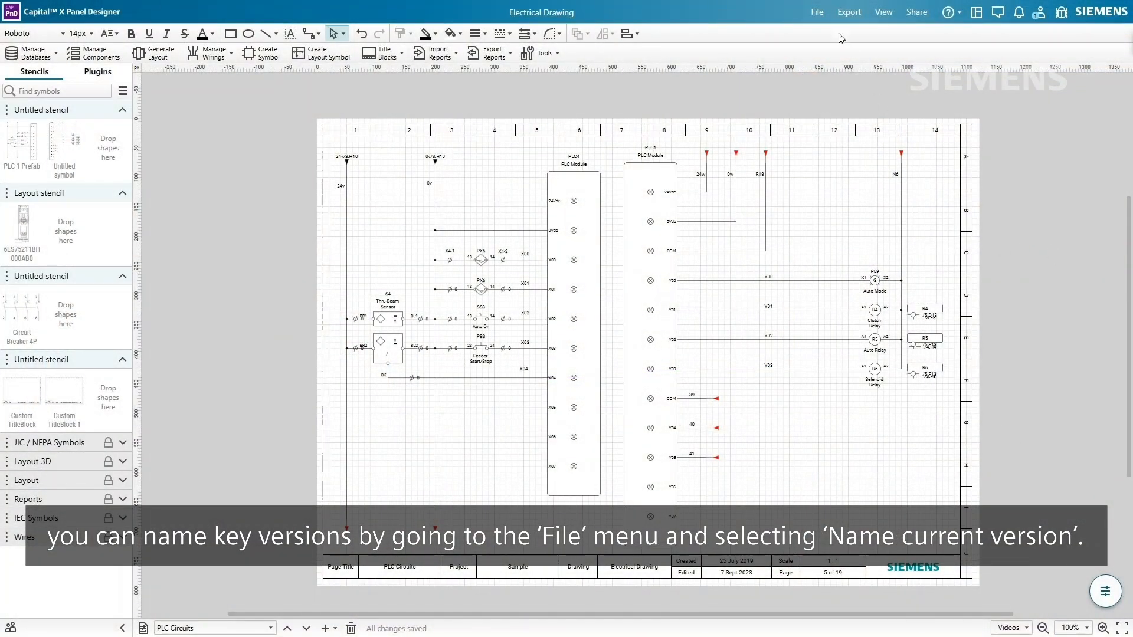
- Name the current drawing version with the author's name and July 11th
left_click(822, 13)
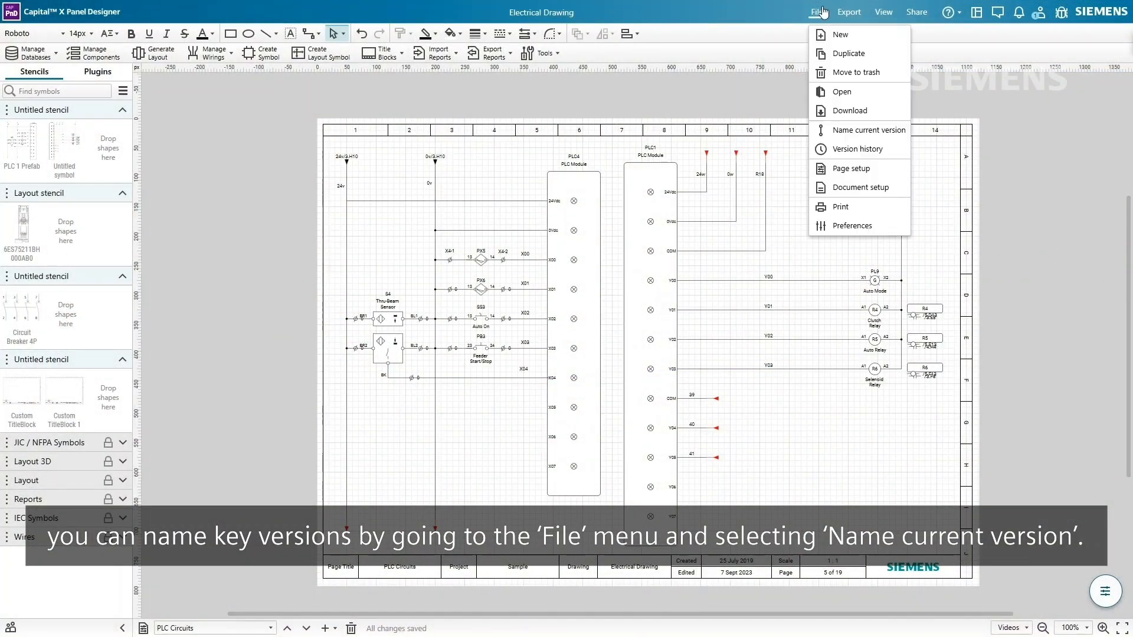
left_click(867, 130)
type("John - July 11th")
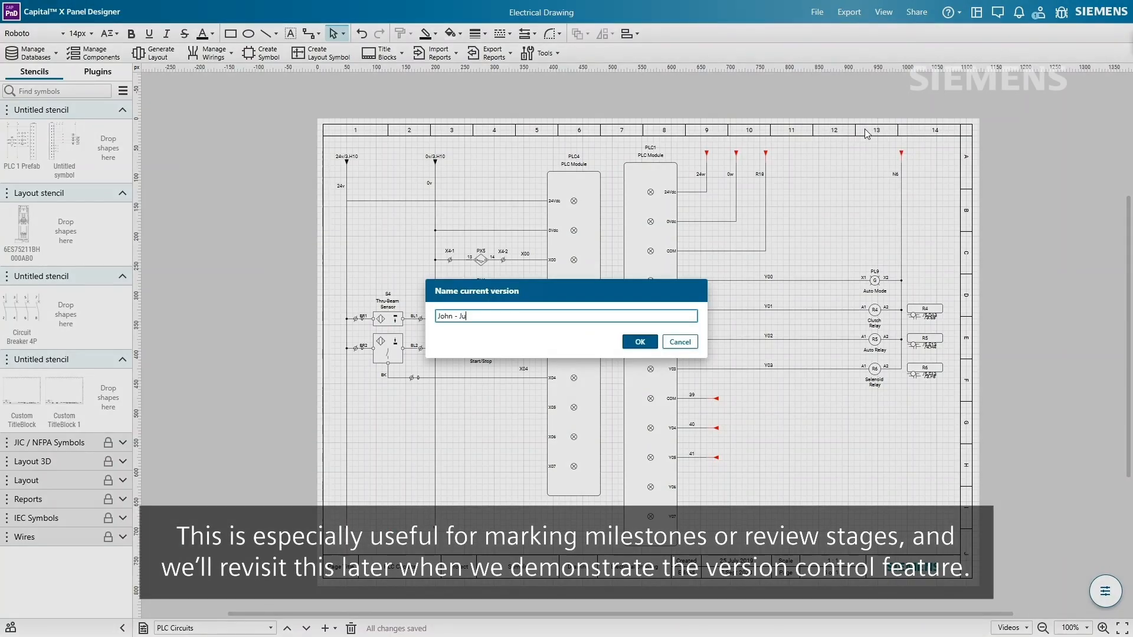
left_click(631, 342)
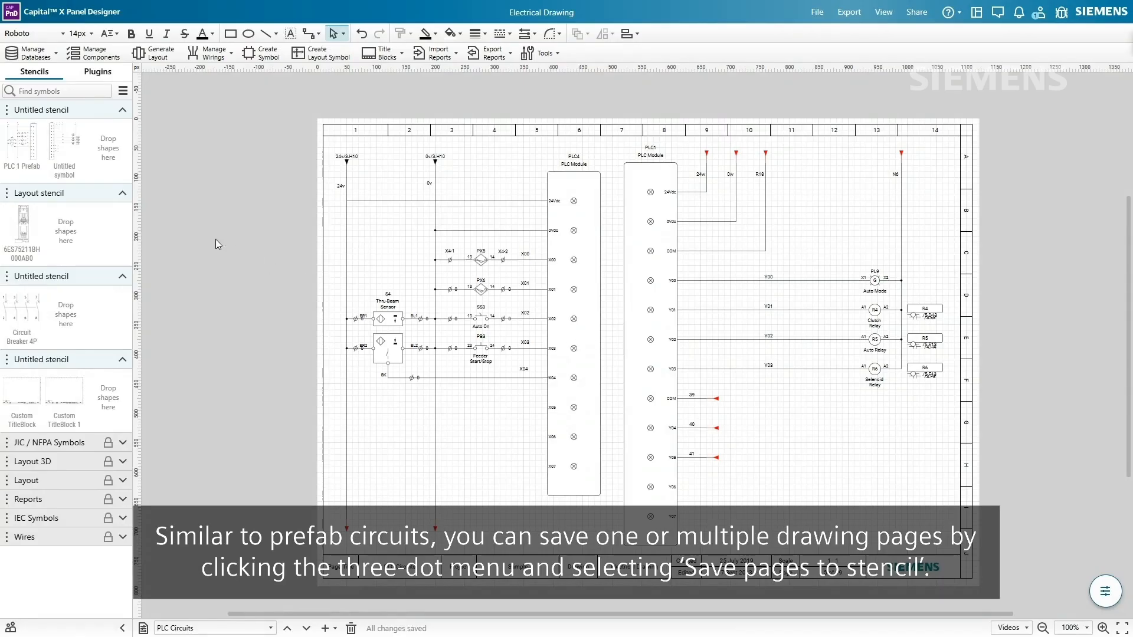
- Save the PLC Circuits page to the top stencil as 'PLC Circuit' and drag it into the drawing
left_click(7, 111)
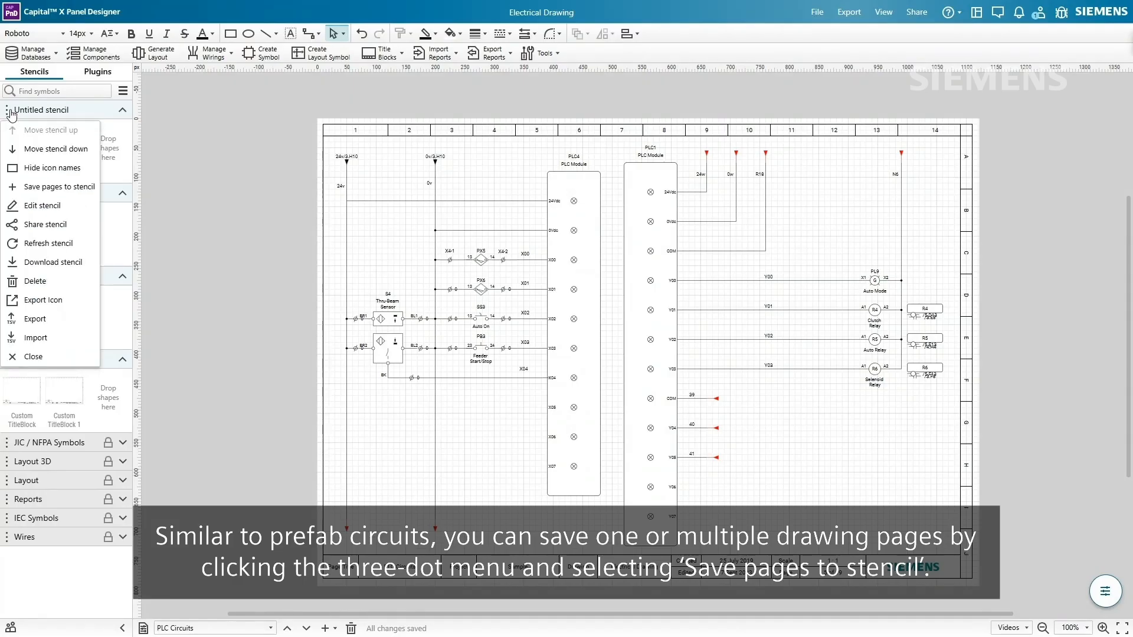
left_click(59, 187)
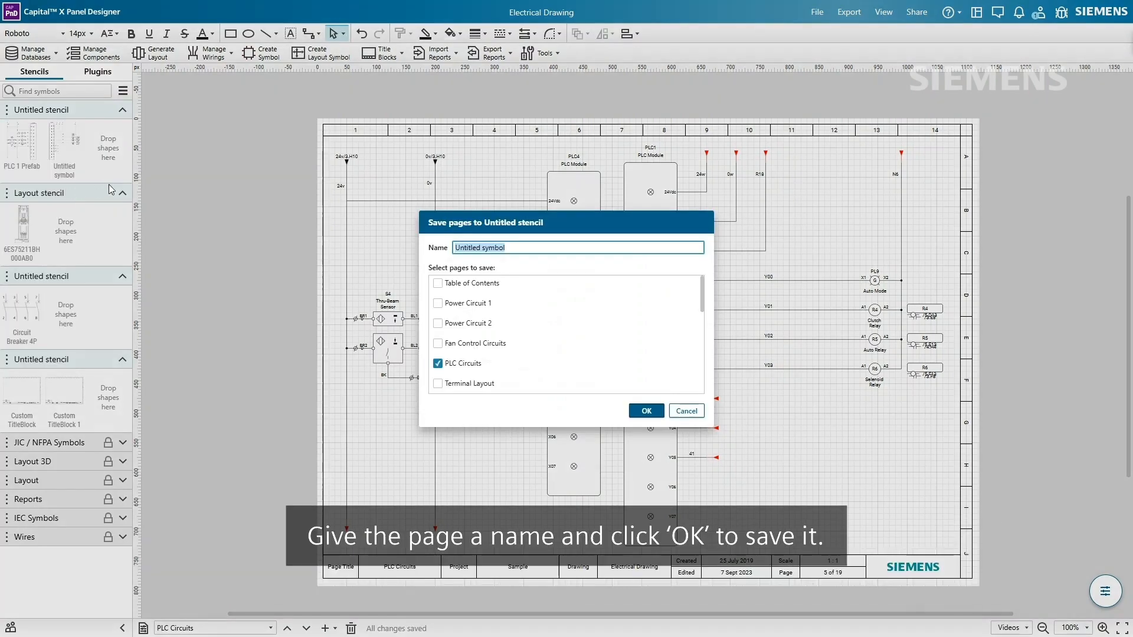
type("PLC")
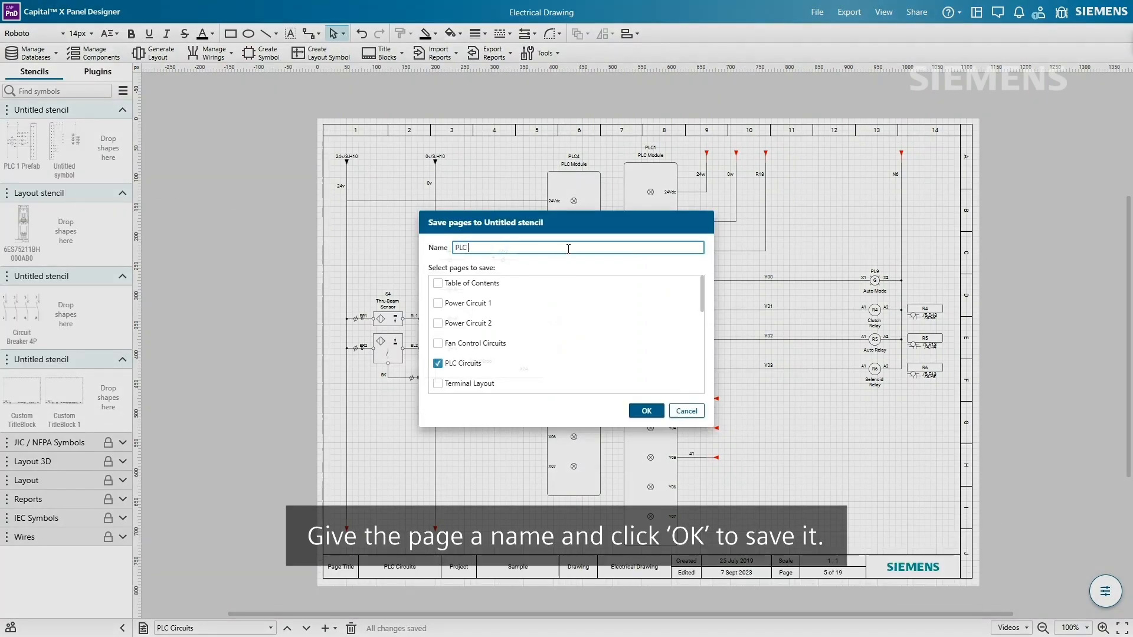
type(" Circuit")
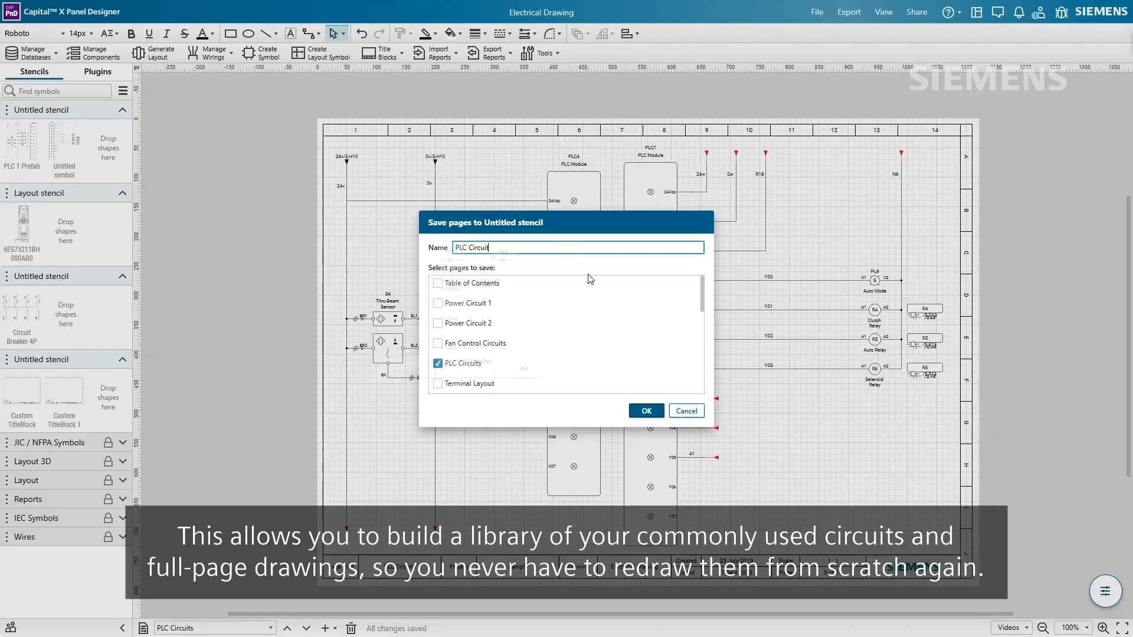
left_click(646, 411)
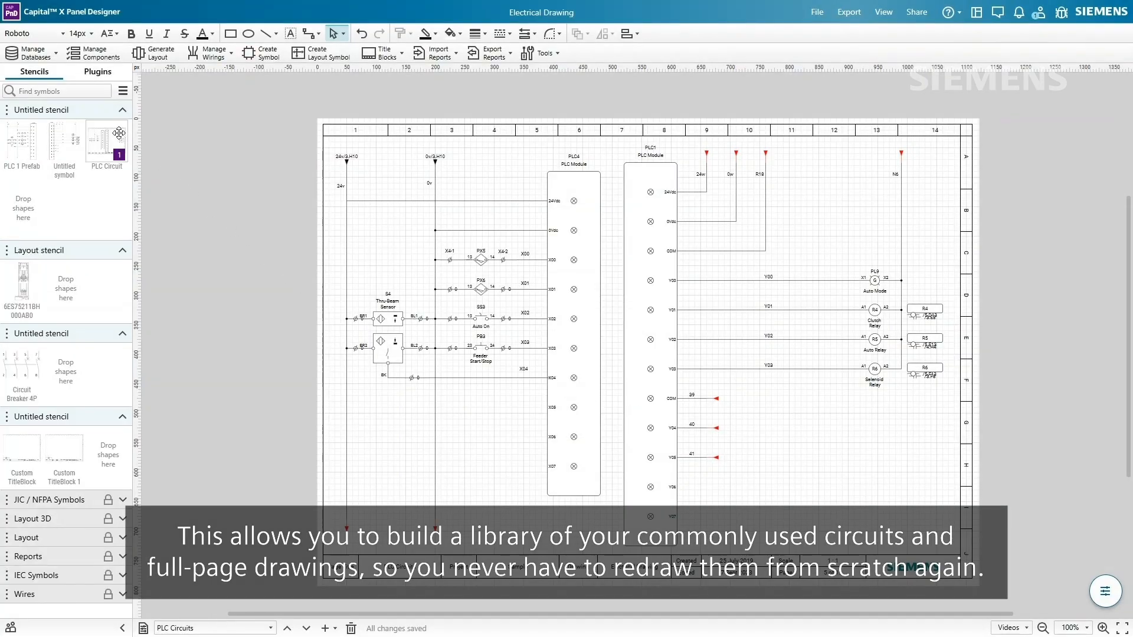
left_click_drag(211, 181, 578, 259)
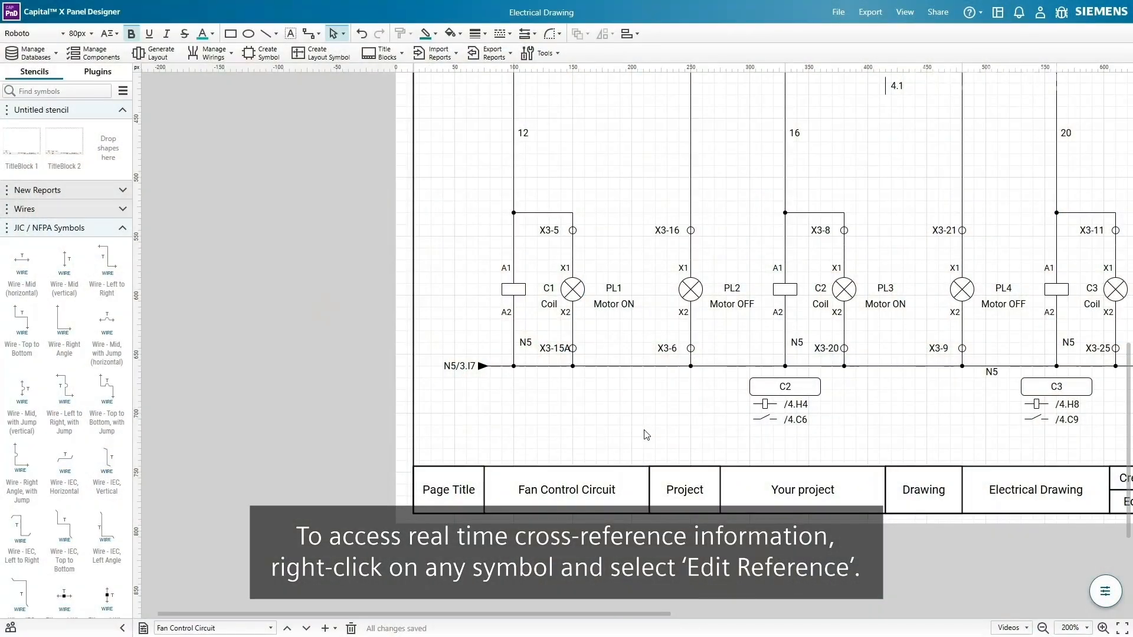
right_click(515, 294)
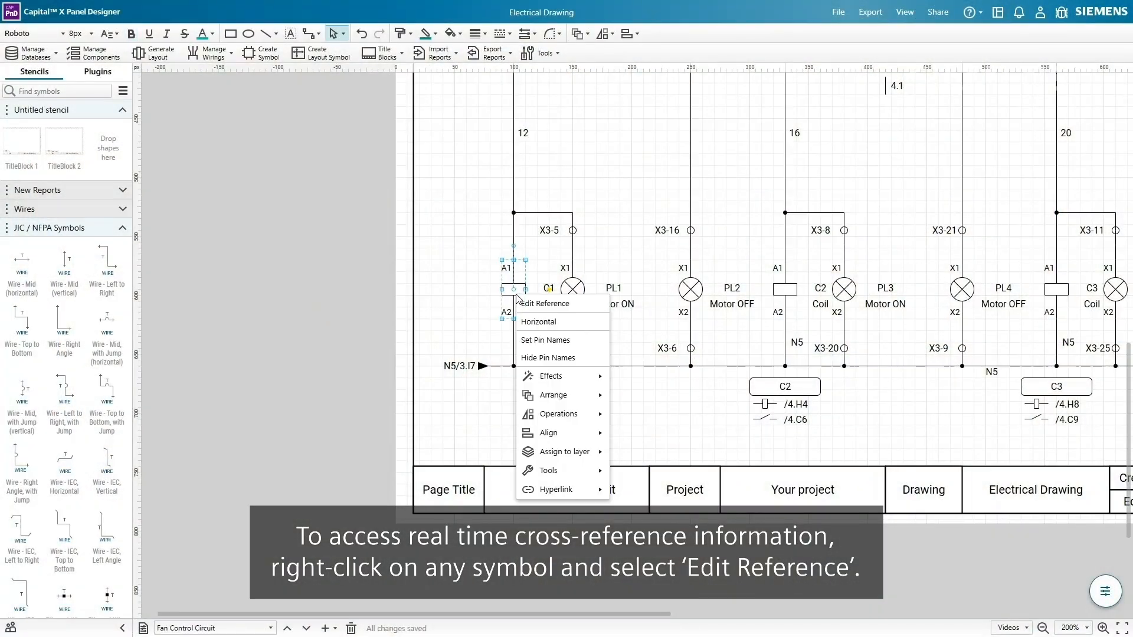
left_click(570, 304)
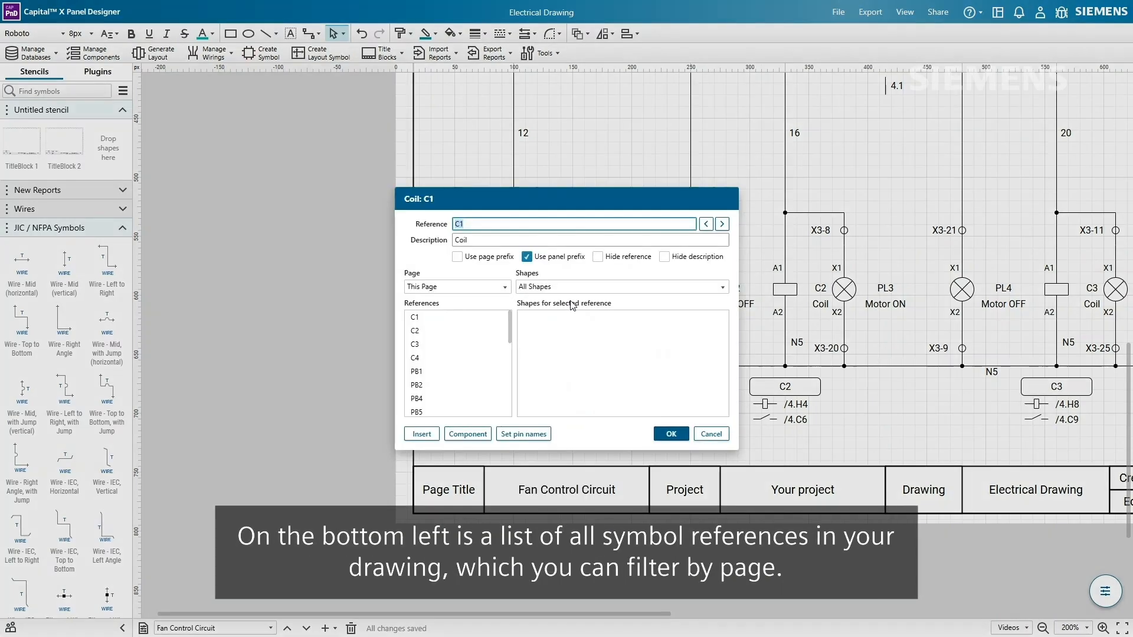
left_click(480, 319)
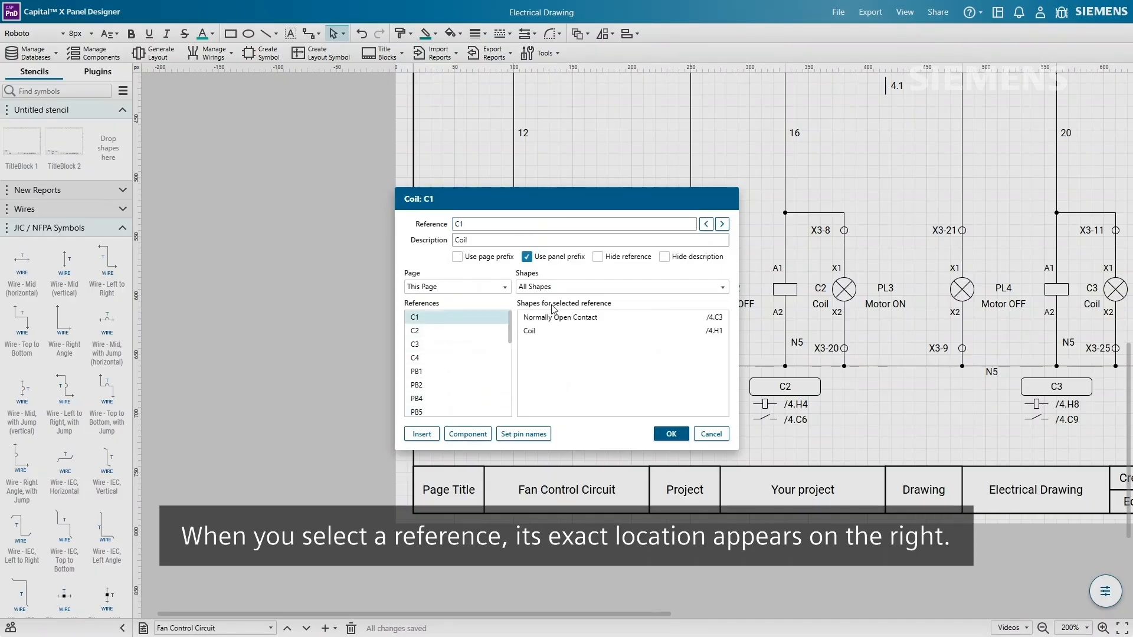
left_click(647, 322)
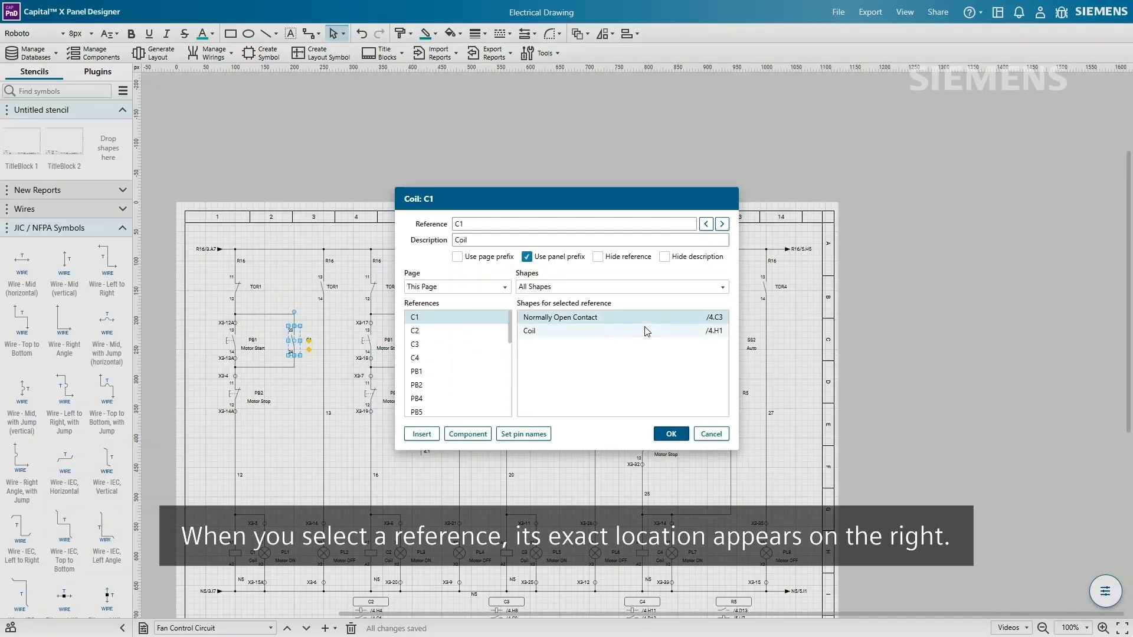
left_click(647, 334)
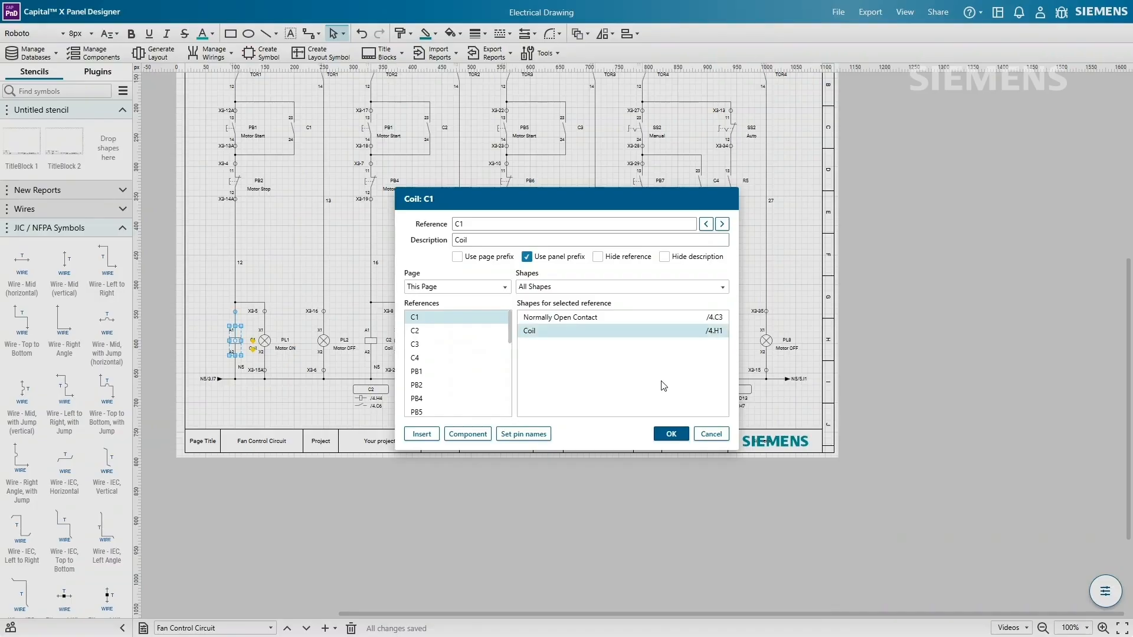
left_click(672, 435)
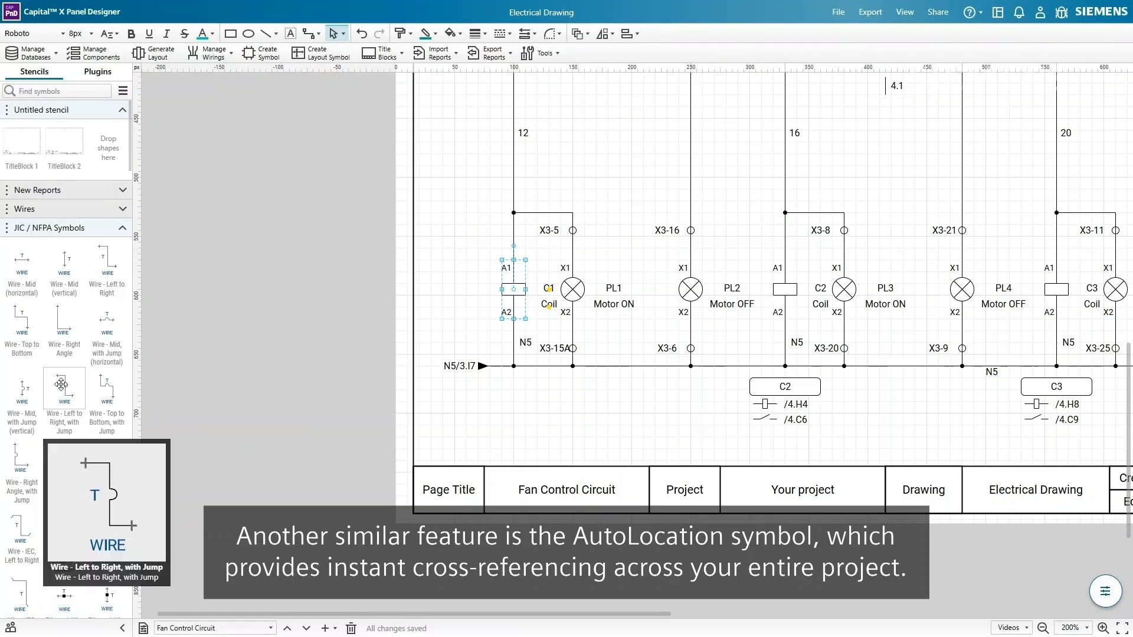
- Place an AutoLocation JIC symbol below the N5 line that tracks reference C1
scroll(61, 384, "down", 5)
scroll(61, 384, "down", 6)
mouse_move(70, 386)
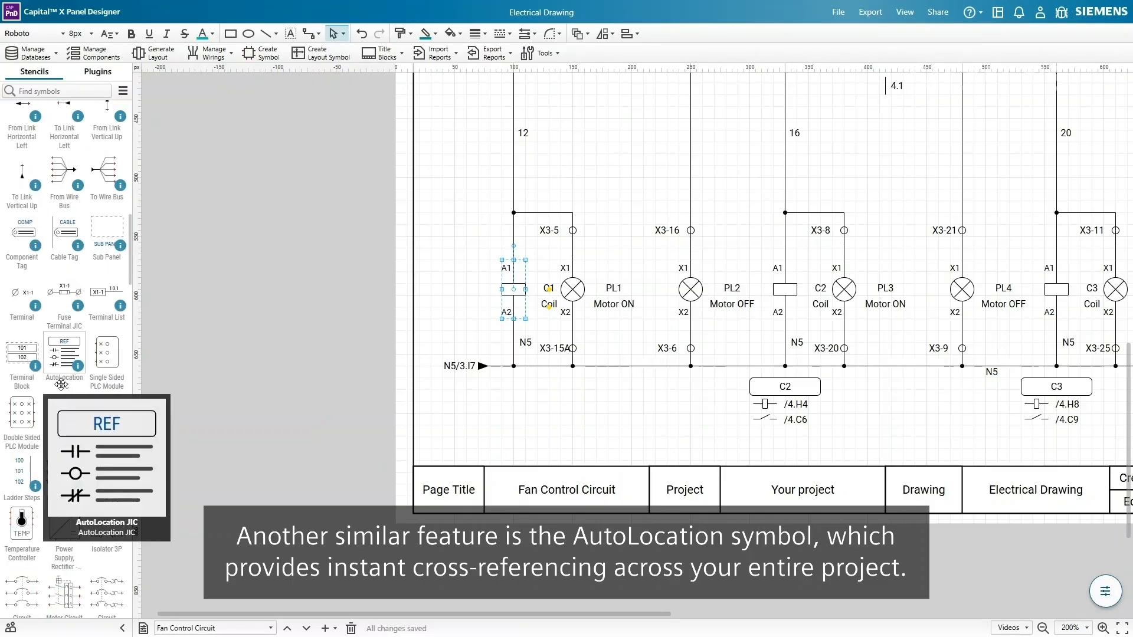
left_click_drag(70, 386, 550, 388)
right_click(550, 387)
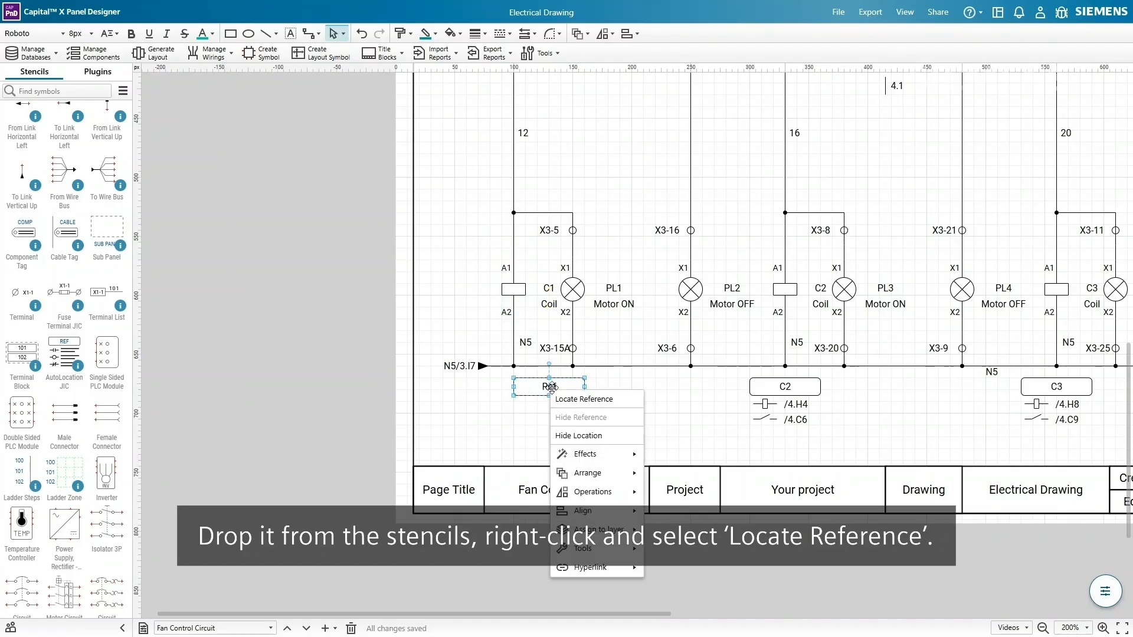
left_click(614, 400)
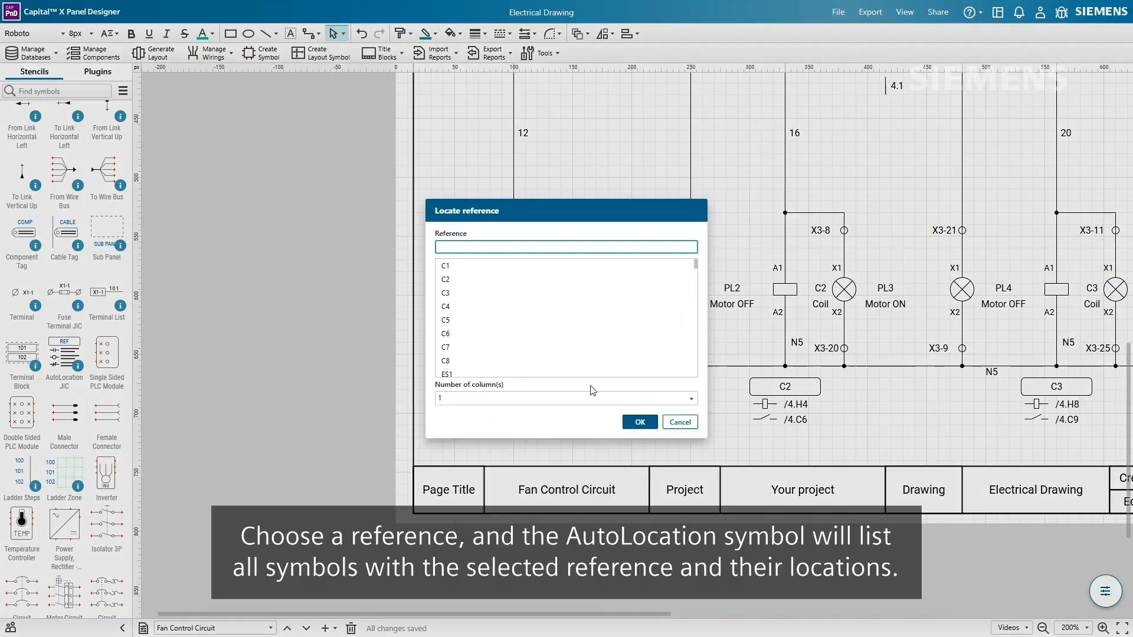
left_click(573, 271)
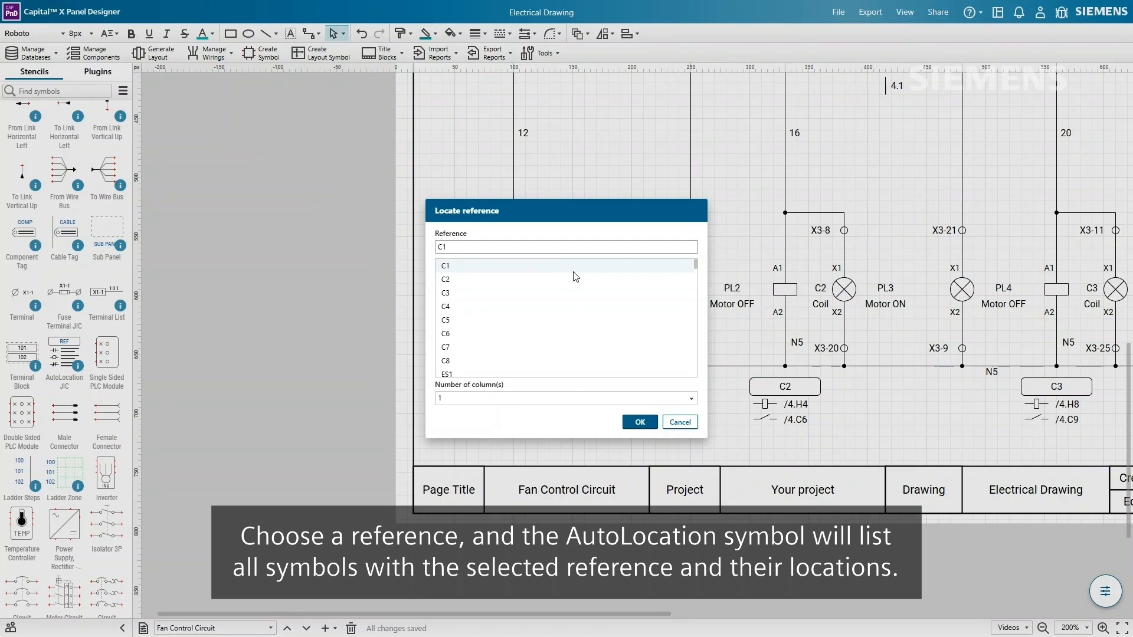
left_click(641, 424)
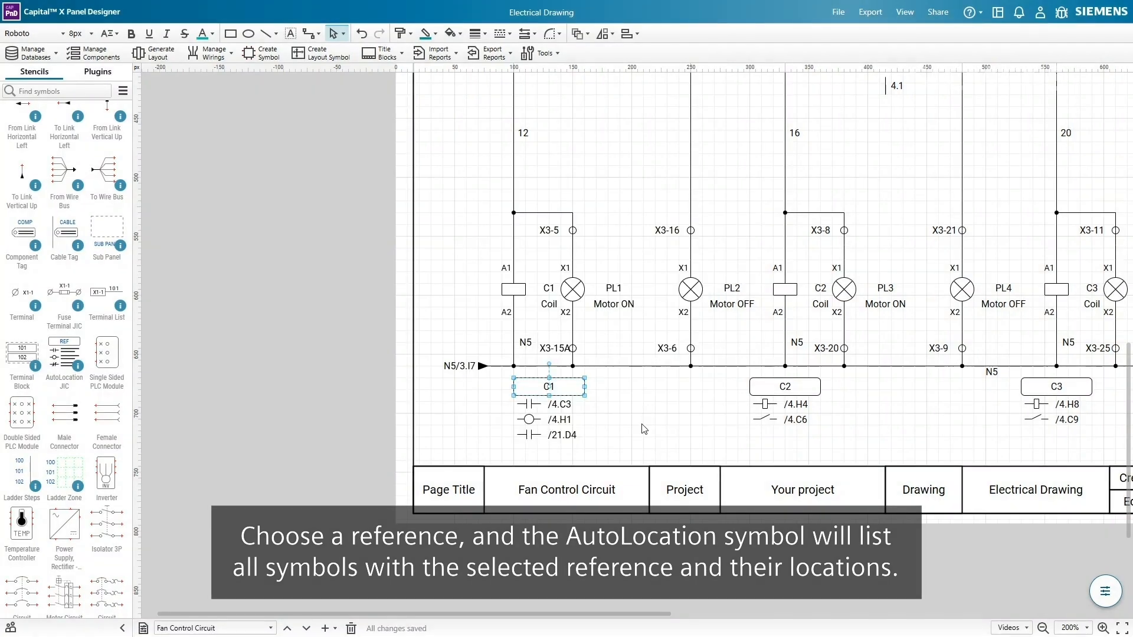
- Delete coil C1, then undo the deletion to restore it
left_click(643, 429)
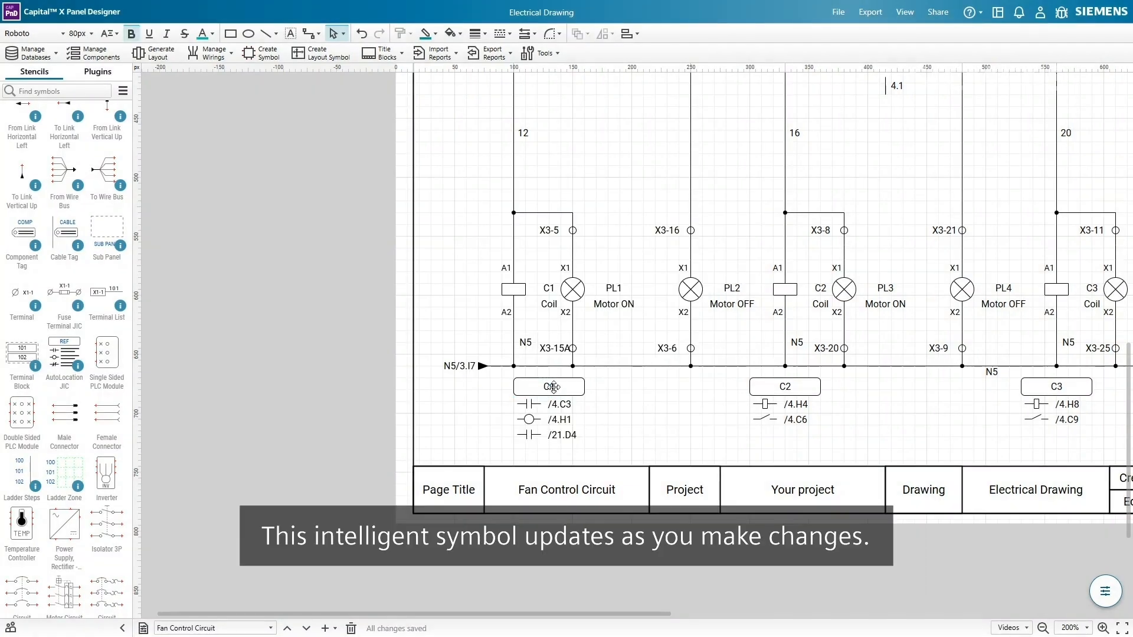
left_click(520, 289)
key("Delete")
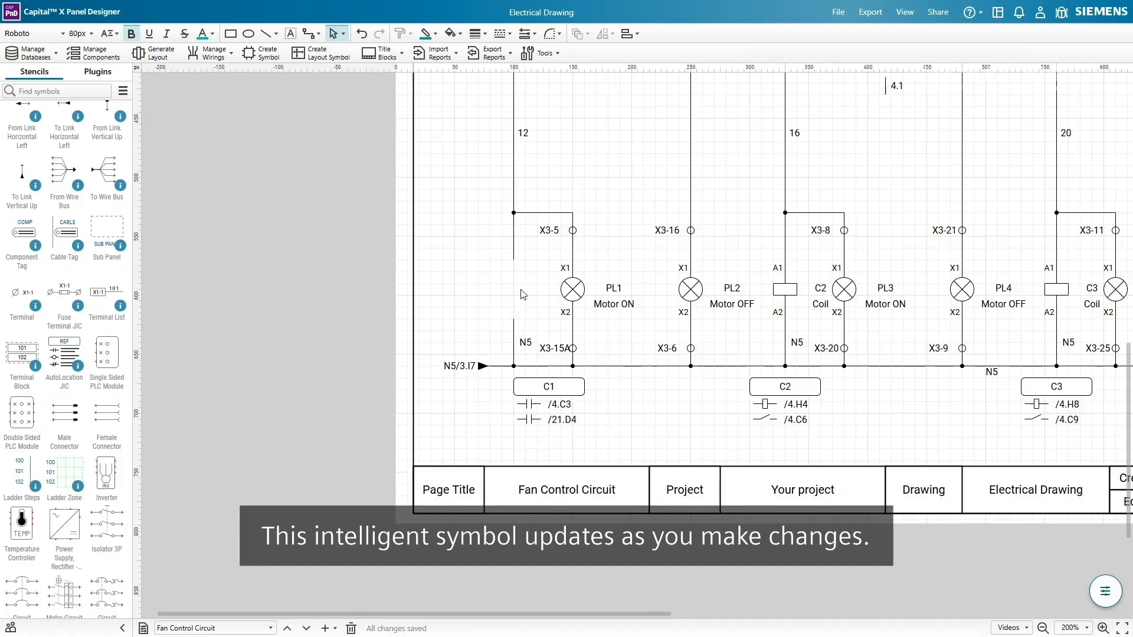
key("ctrl+z")
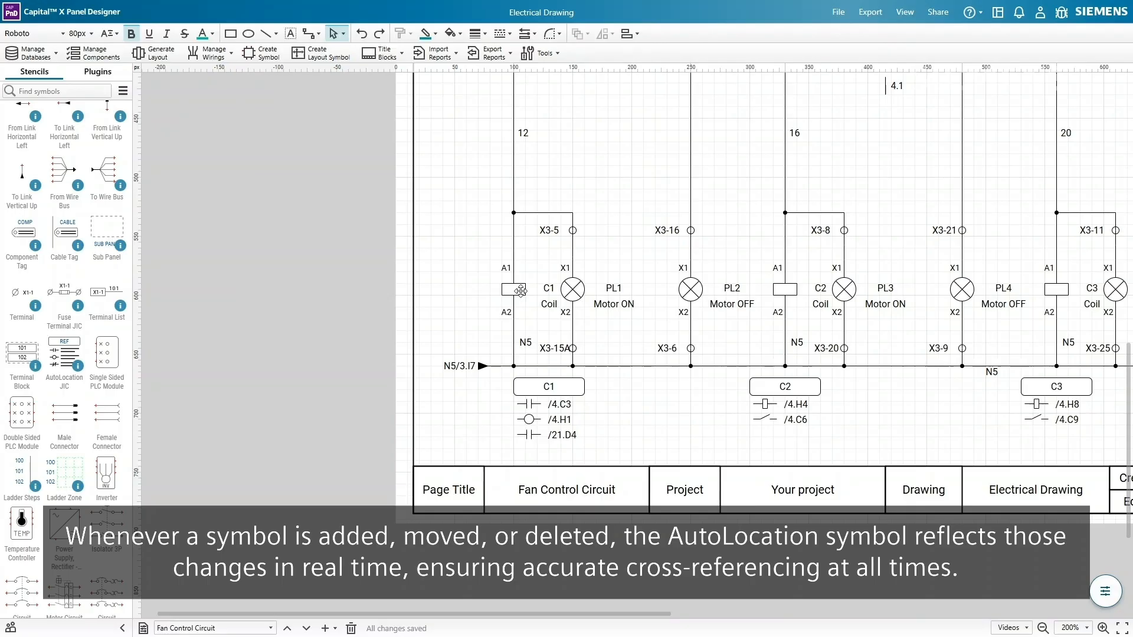
left_click(903, 13)
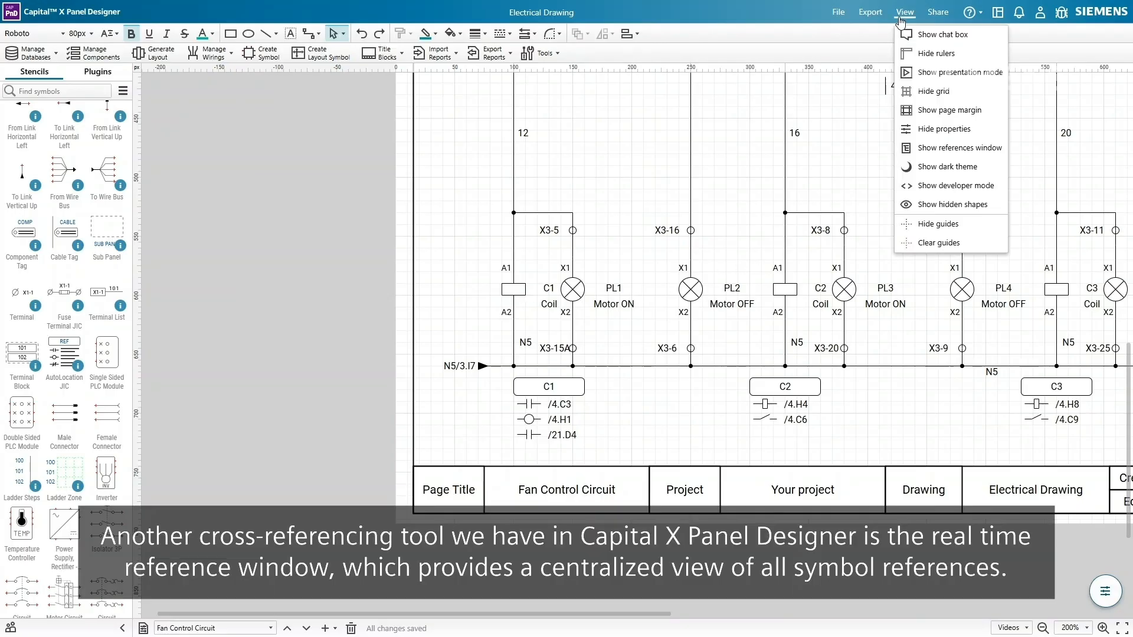
left_click(984, 148)
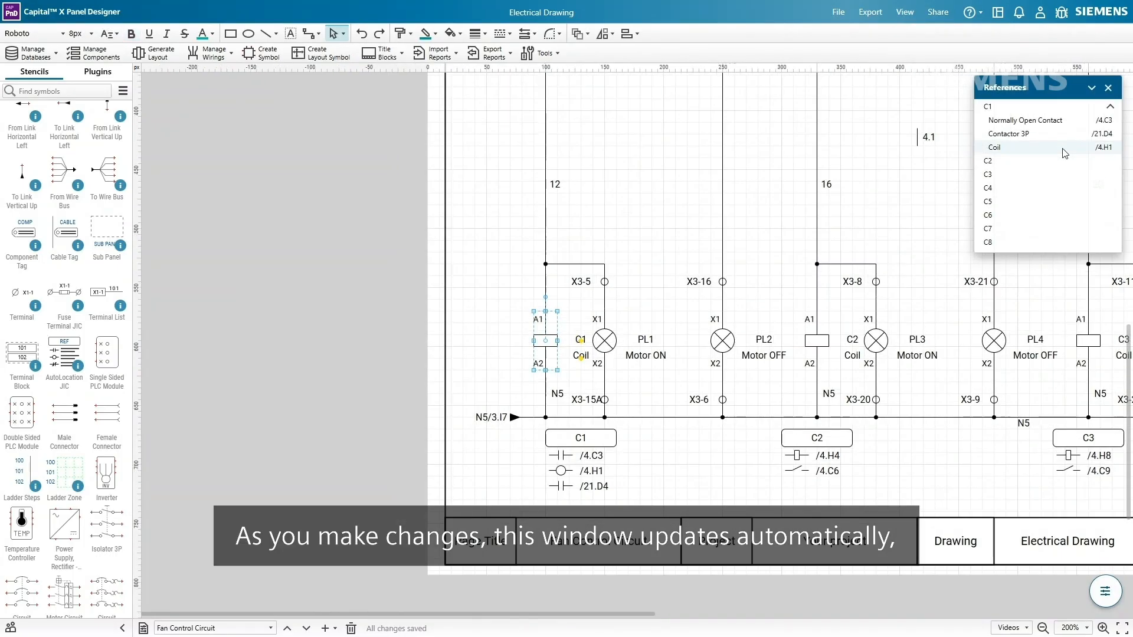
key("Delete")
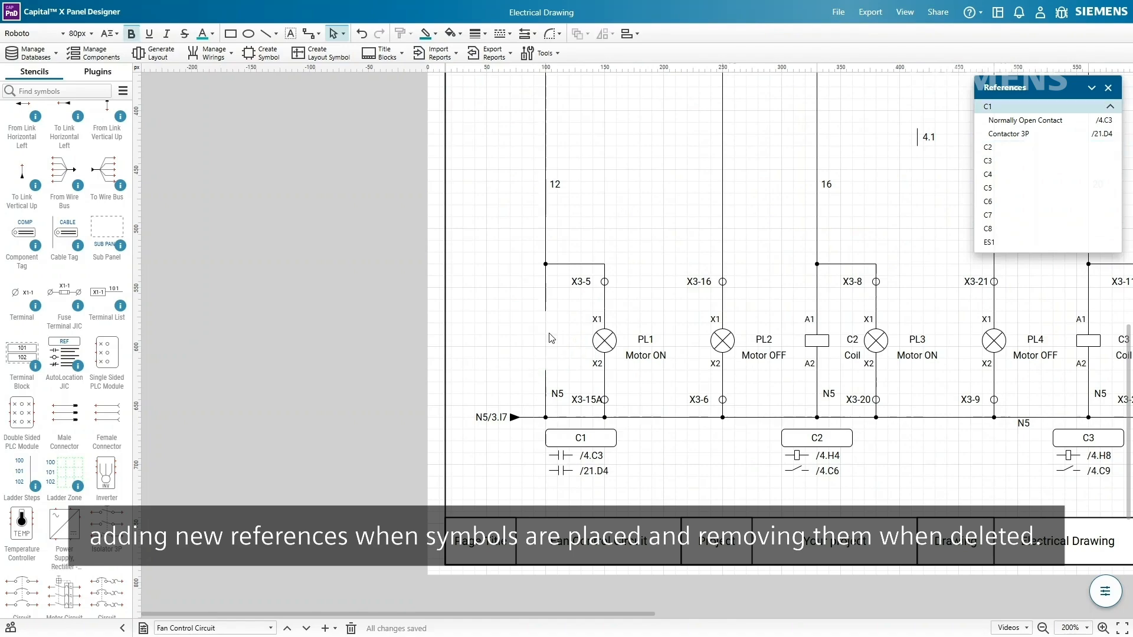
key("ctrl+z")
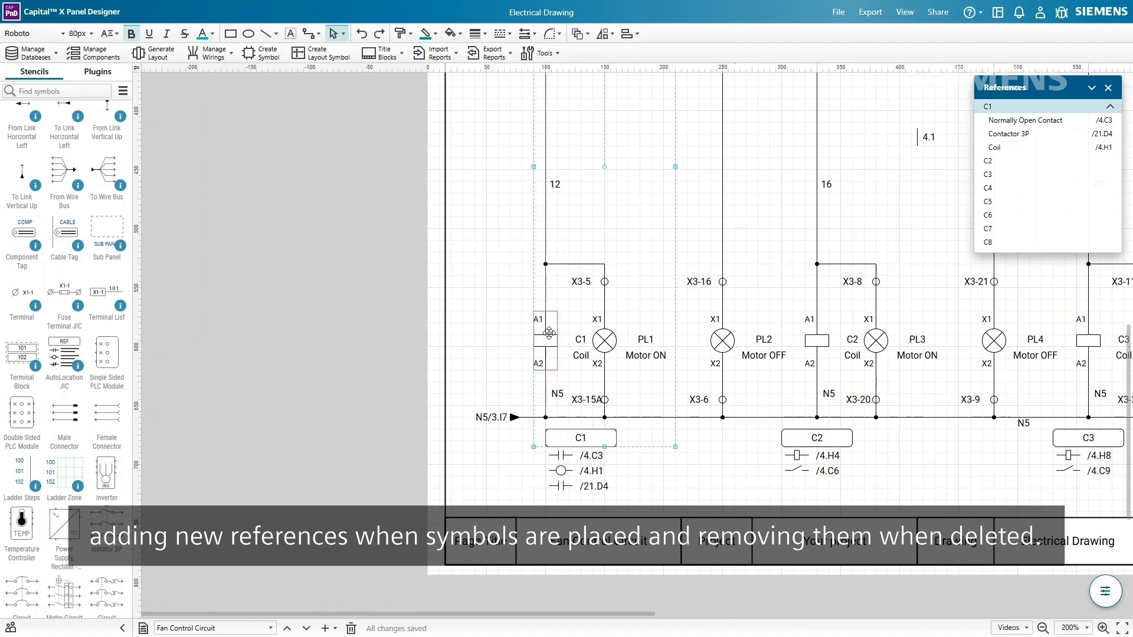
left_click(705, 461)
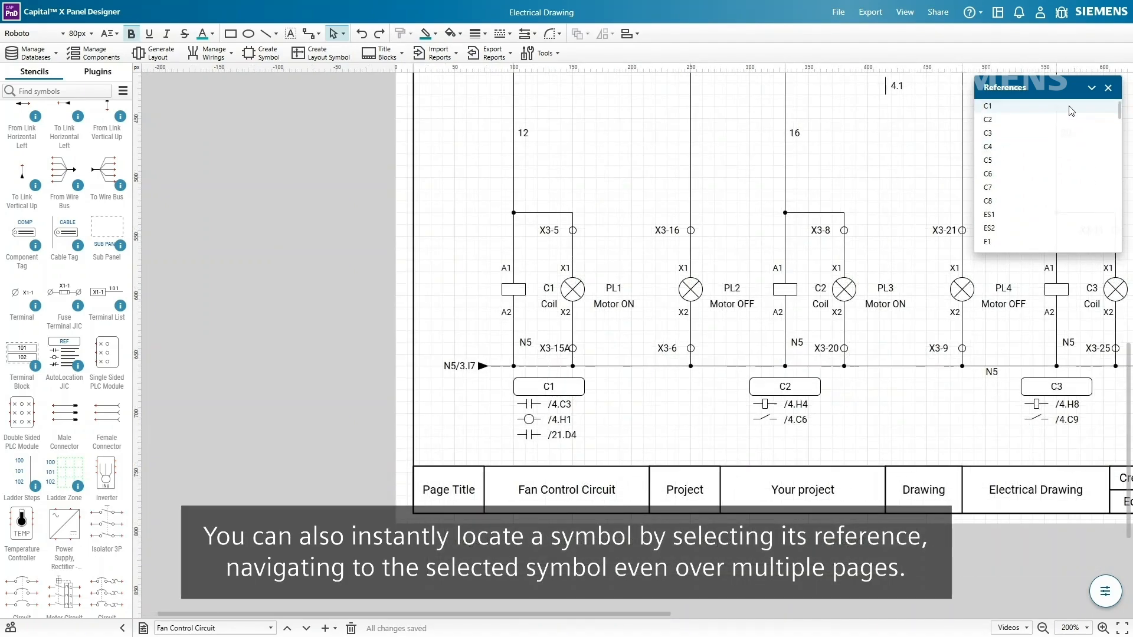
left_click(1069, 106)
left_click(1065, 121)
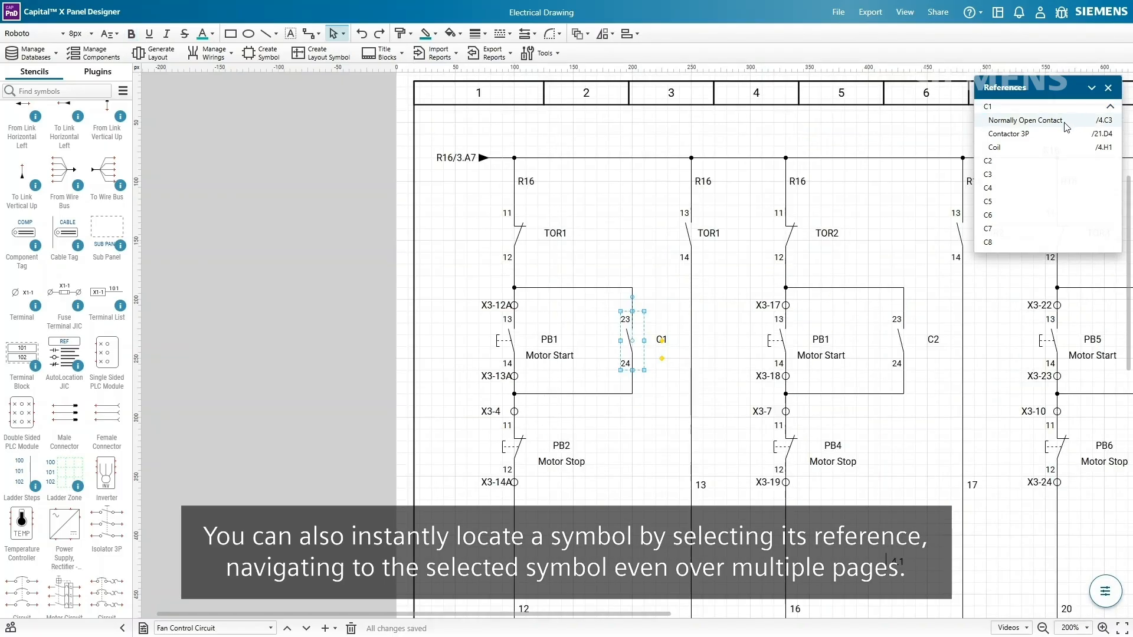
left_click(1065, 134)
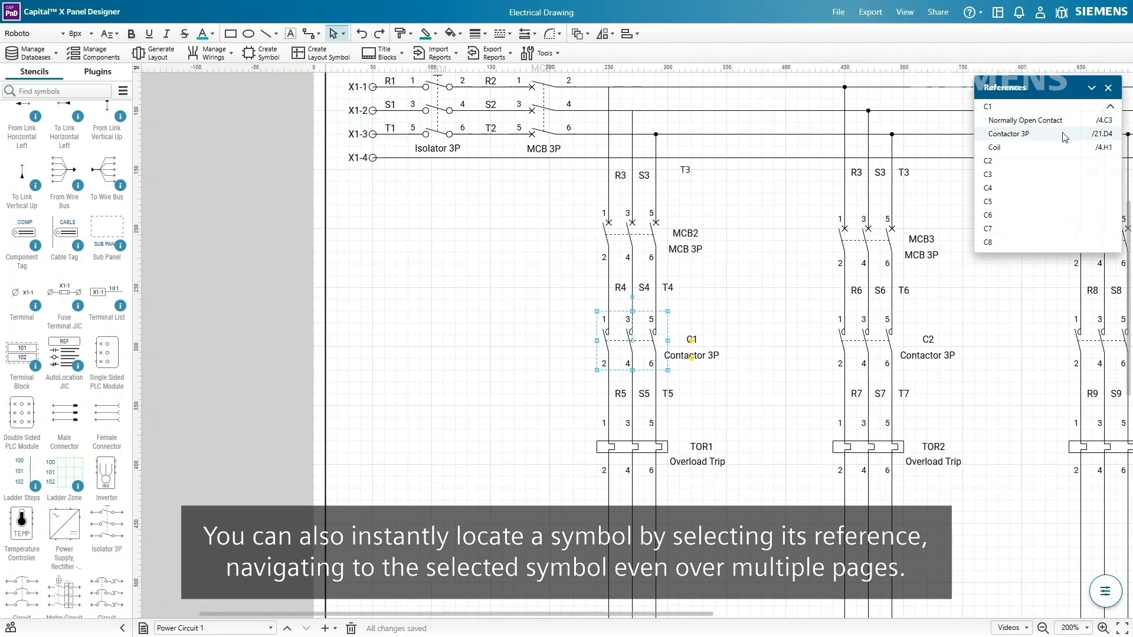
left_click(1065, 147)
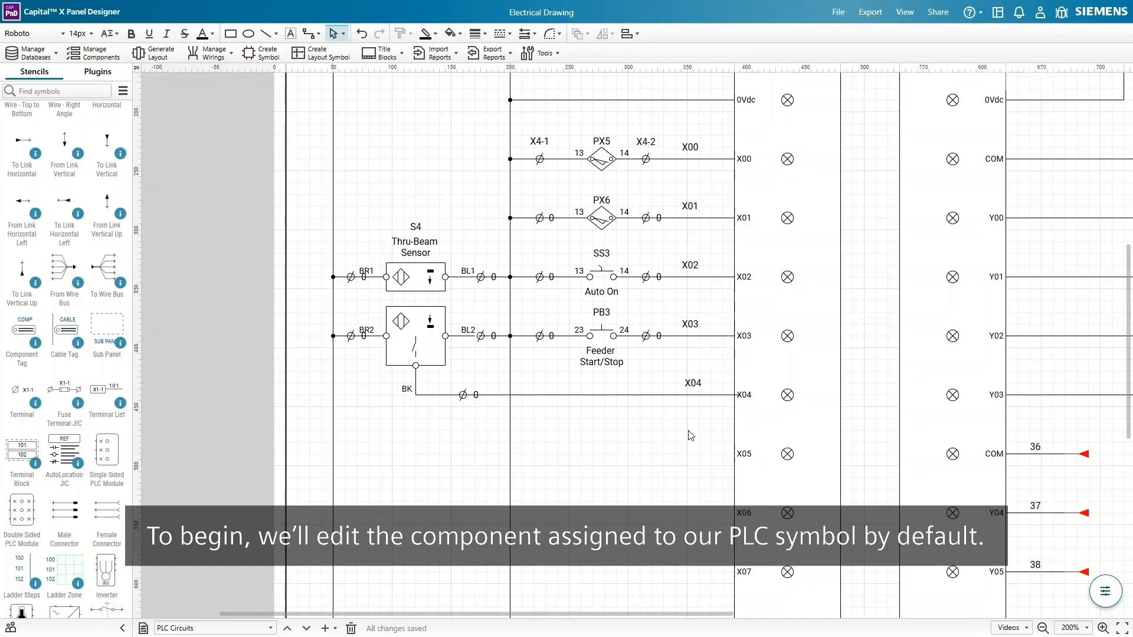
- Open the component database for PLC4's assigned component
right_click(812, 276)
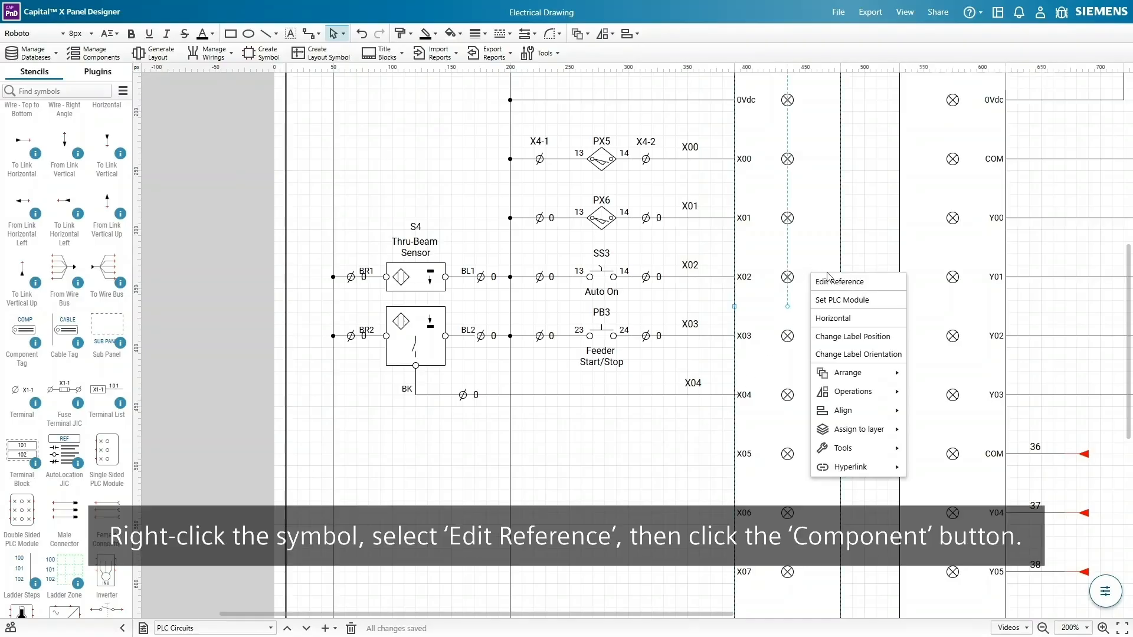
left_click(879, 282)
left_click(467, 434)
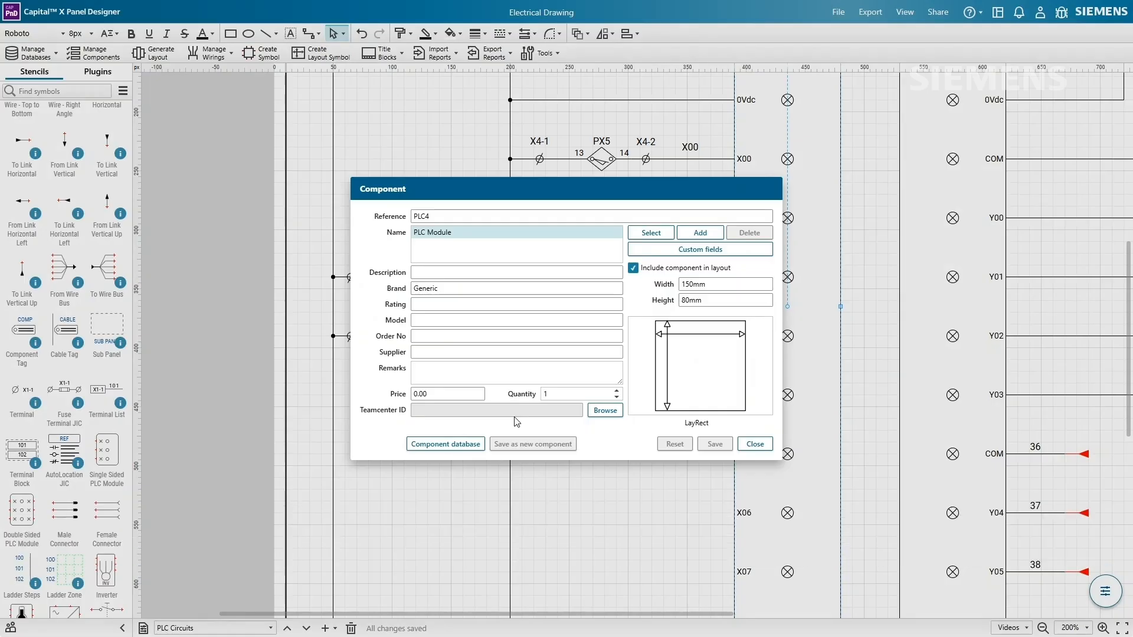
left_click(651, 233)
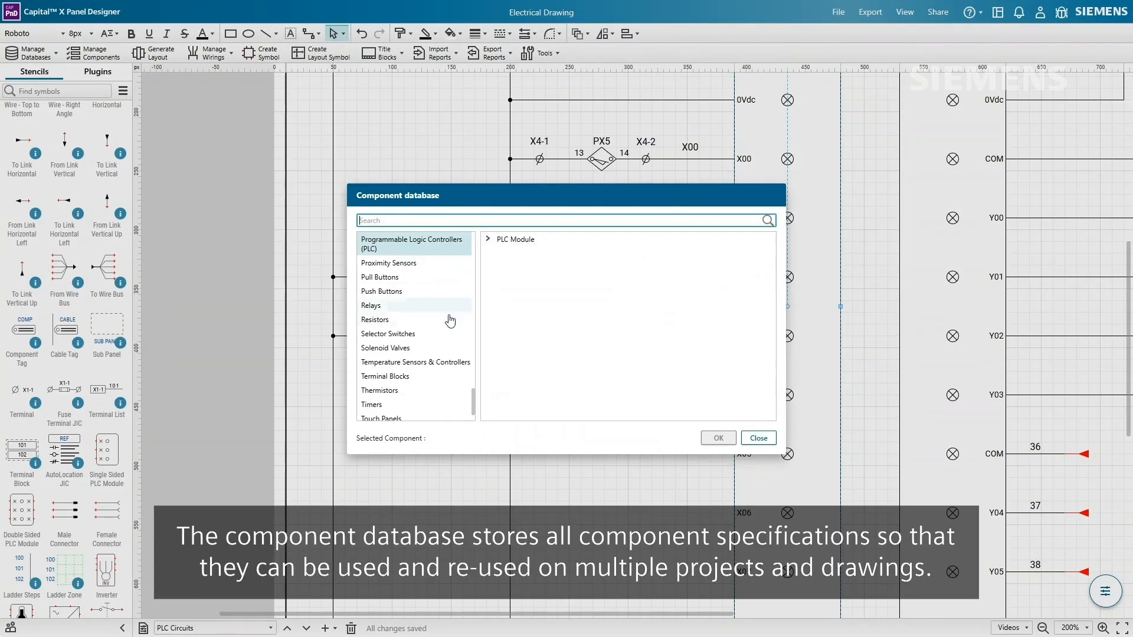
- Filter the database to Generic and select part 6ES75211BH000AB0
scroll(433, 330, "down", 2)
scroll(433, 338, "up", 5)
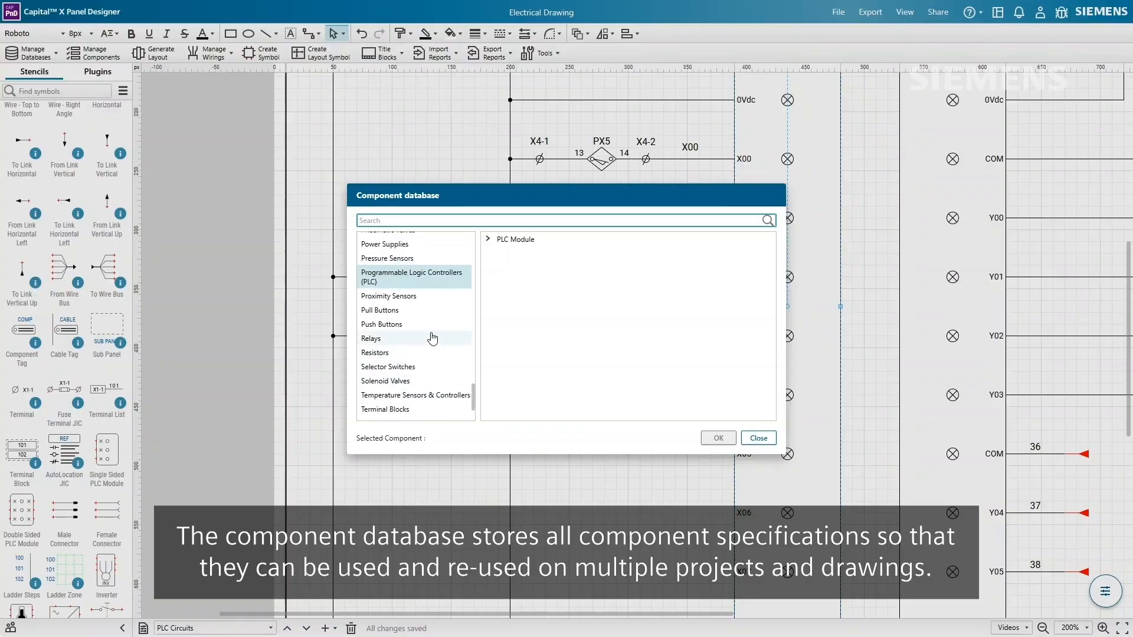
scroll(433, 338, "up", 5)
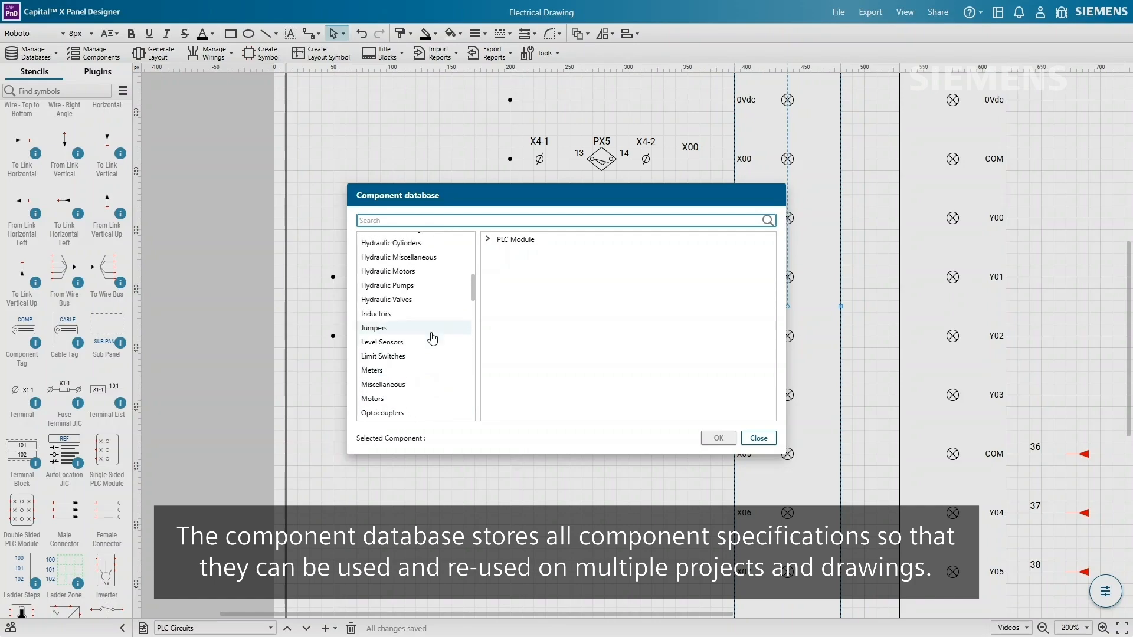
scroll(432, 338, "up", 5)
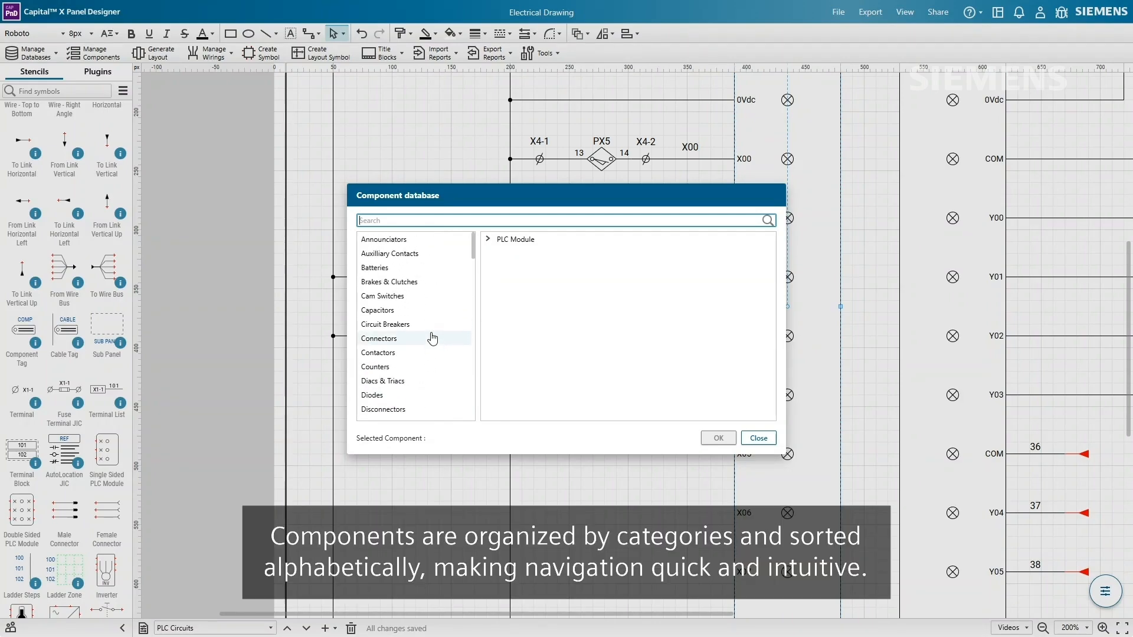
scroll(432, 338, "down", 4)
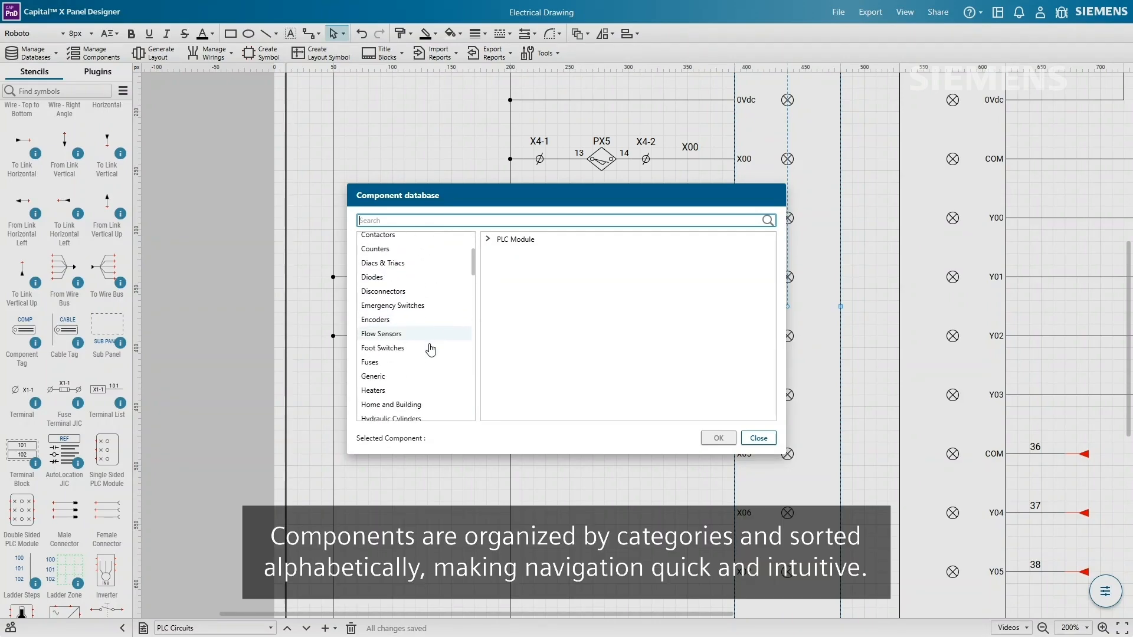
left_click(432, 382)
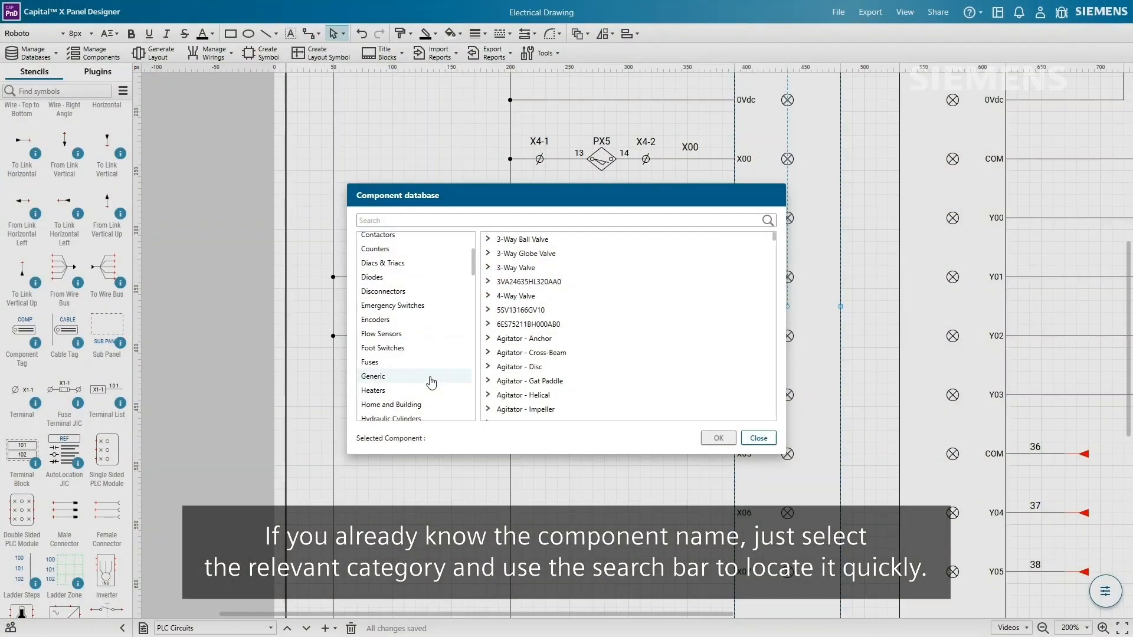
left_click(431, 381)
type("6ES75211BH000AB0")
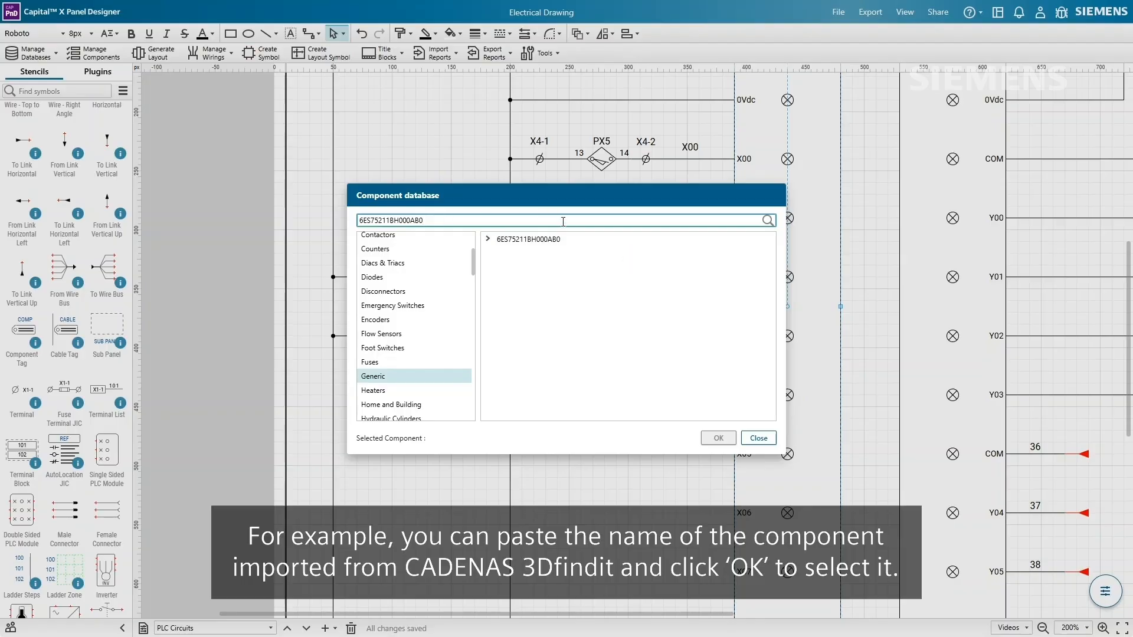
left_click(582, 243)
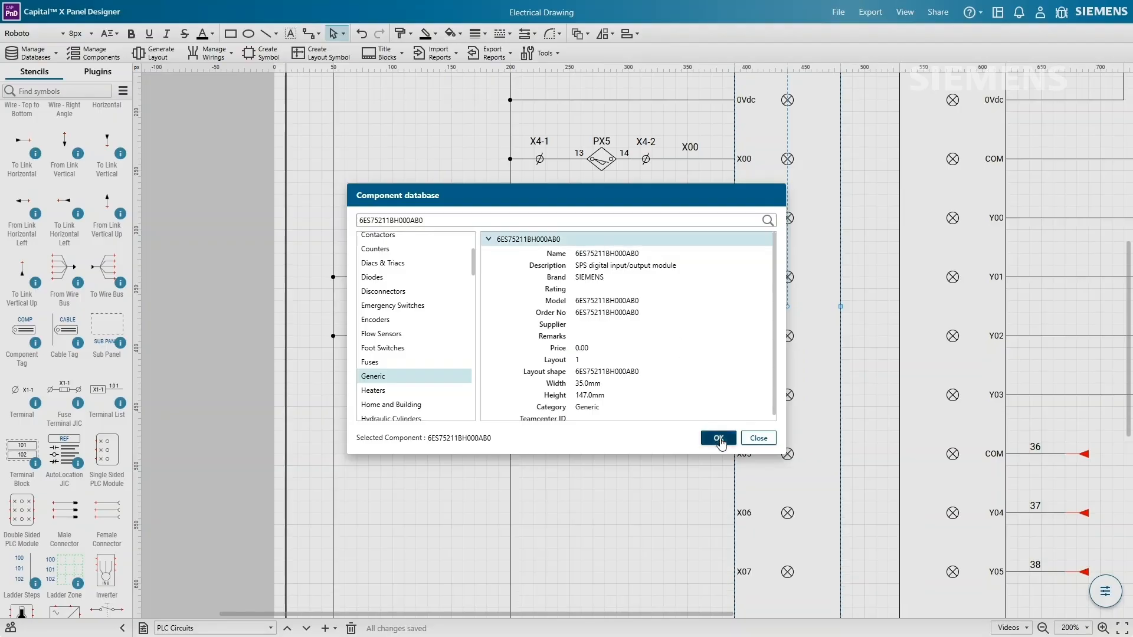
- Assign the part to PLC4 with description 'Siemens SIMATIC I/O DI 16x24VDC HF' and brand 'SIEMENS SIMATIC S7-1500'
left_click(721, 439)
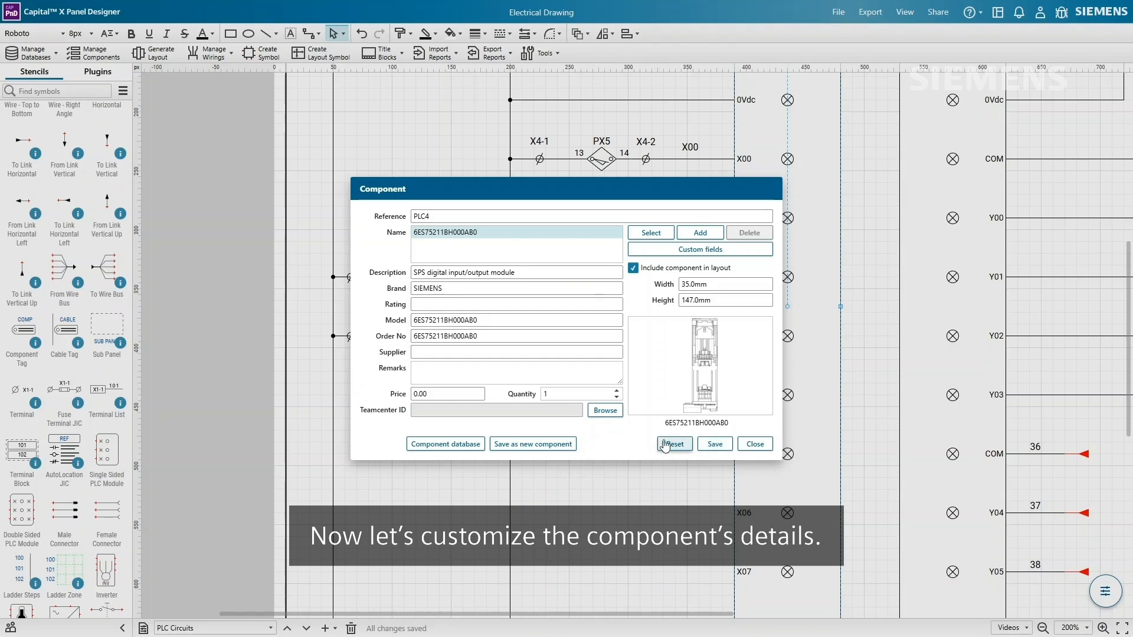
left_click(530, 272)
key("ctrl+a")
type("Siemens")
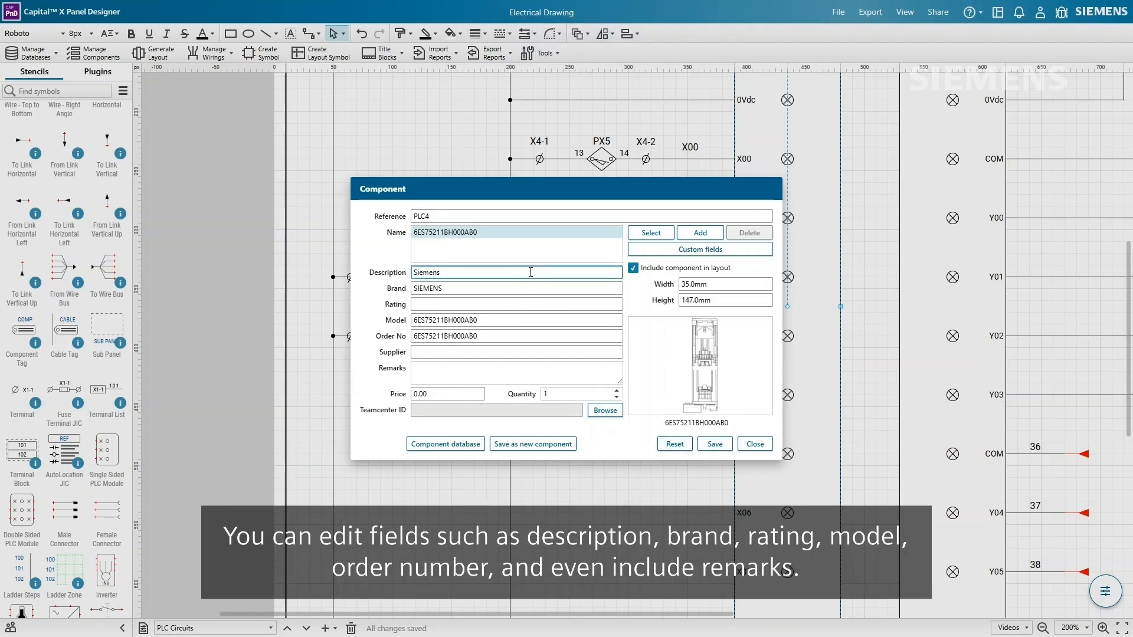
type(" SIMATIC I/O DI 16x")
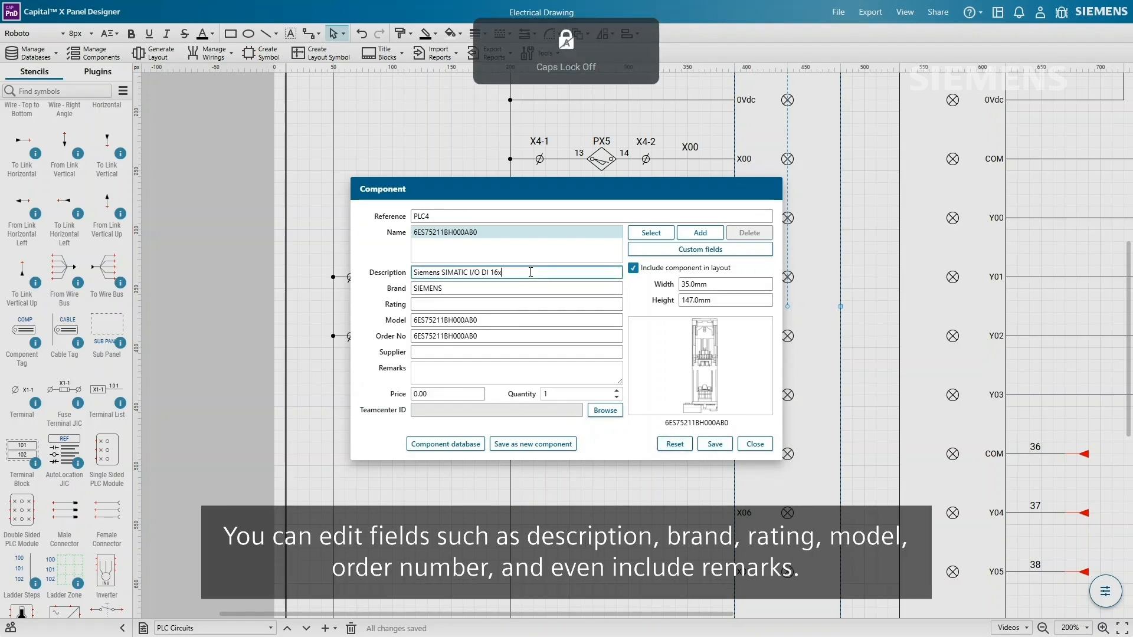
type("24VDC HF")
left_click(539, 320)
left_click(540, 335)
left_click(541, 289)
type("SIMATIC S7-1500")
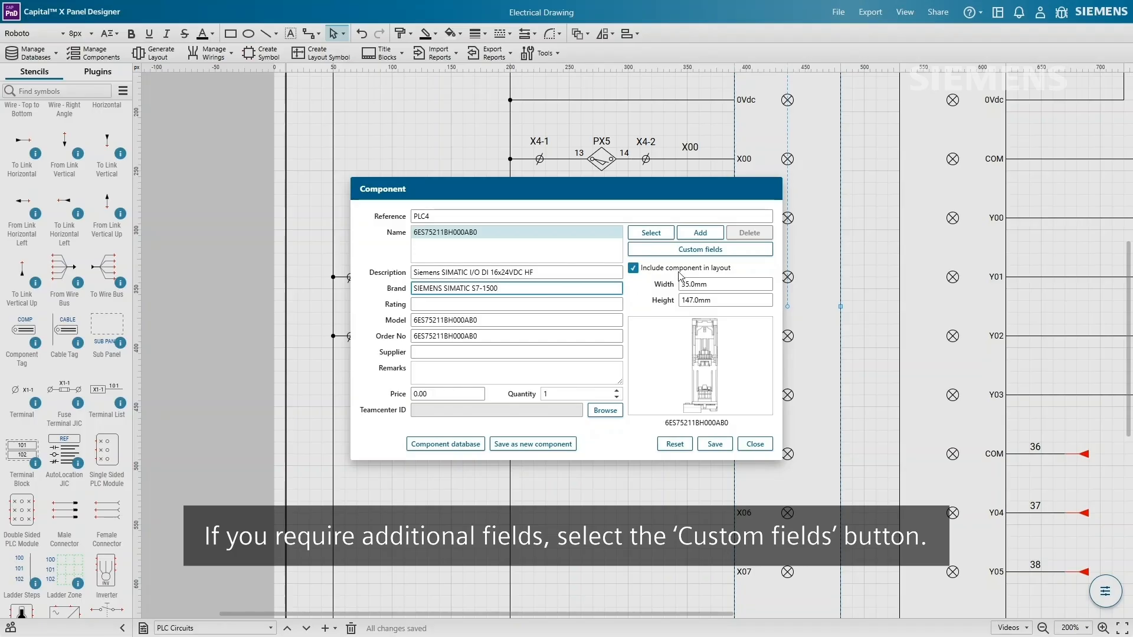
left_click(700, 249)
- Add custom field 'Max Supply Voltage with DC' with value 28.8V
type("M")
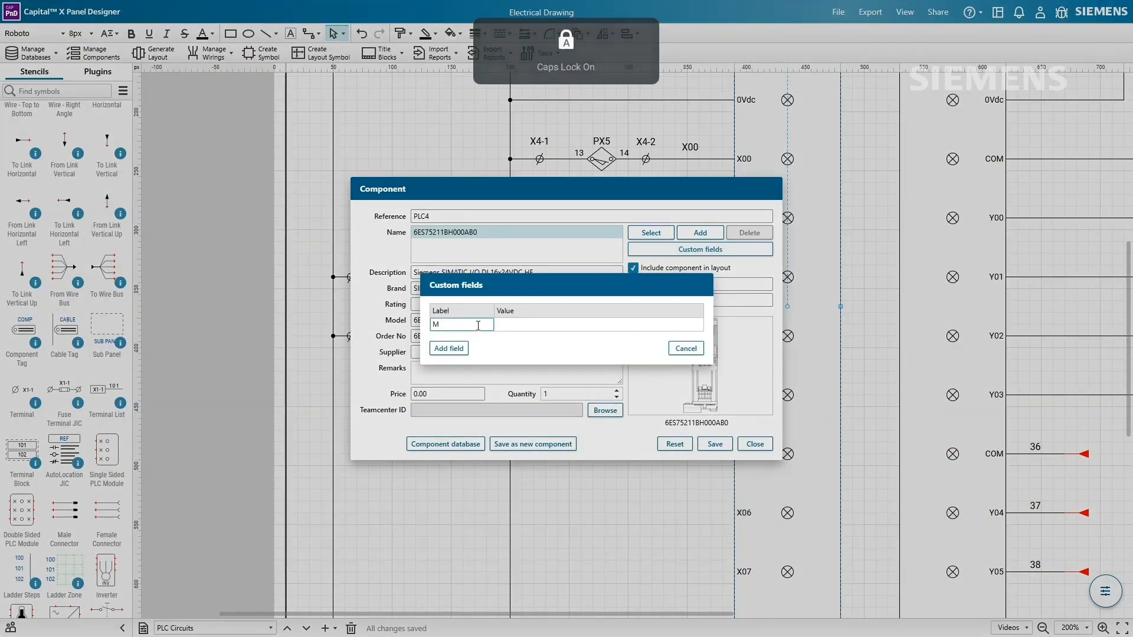
type("ax Supply Voltage with DC")
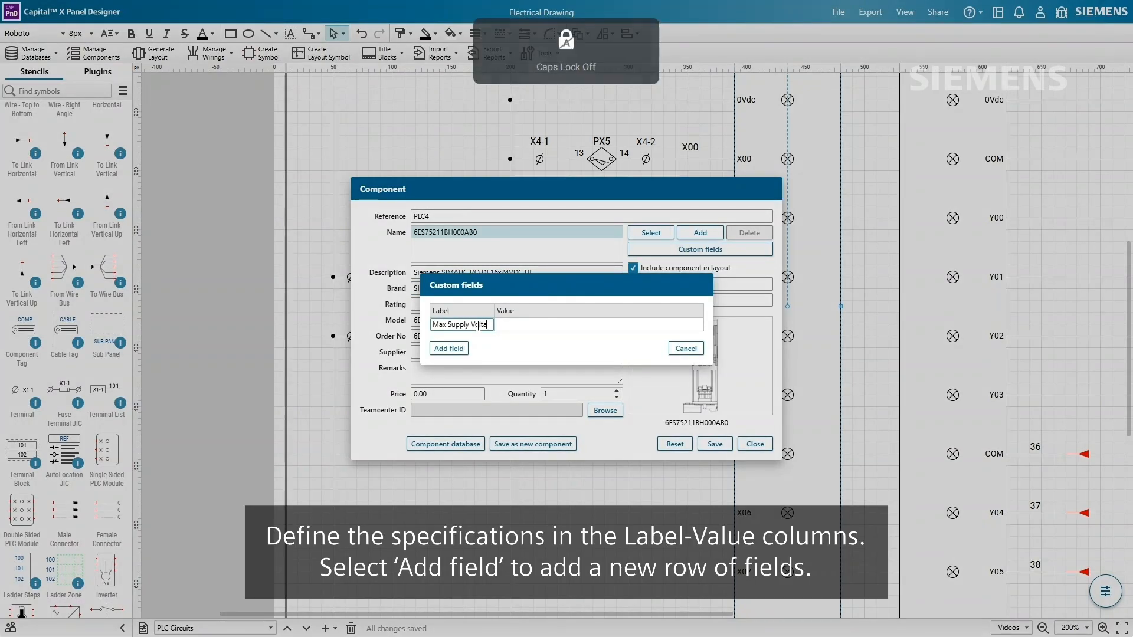
key("Tab")
type("28")
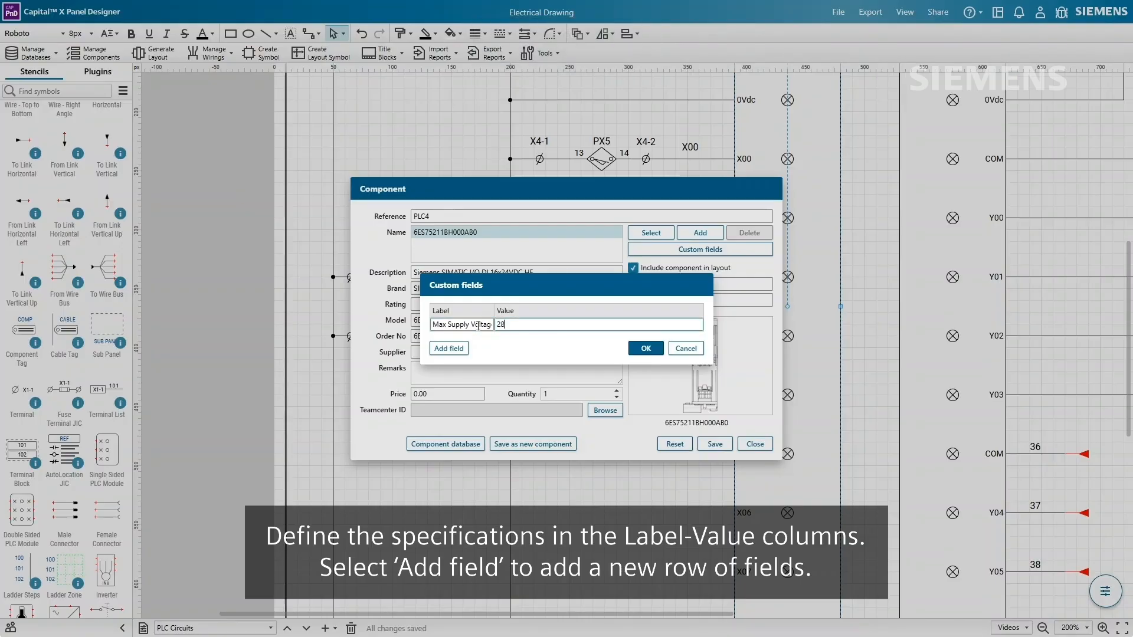
type(".8V")
- Add custom field 'Min Supply Voltage with DC' with value 20V, then save and close the component
left_click(449, 348)
left_click(478, 338)
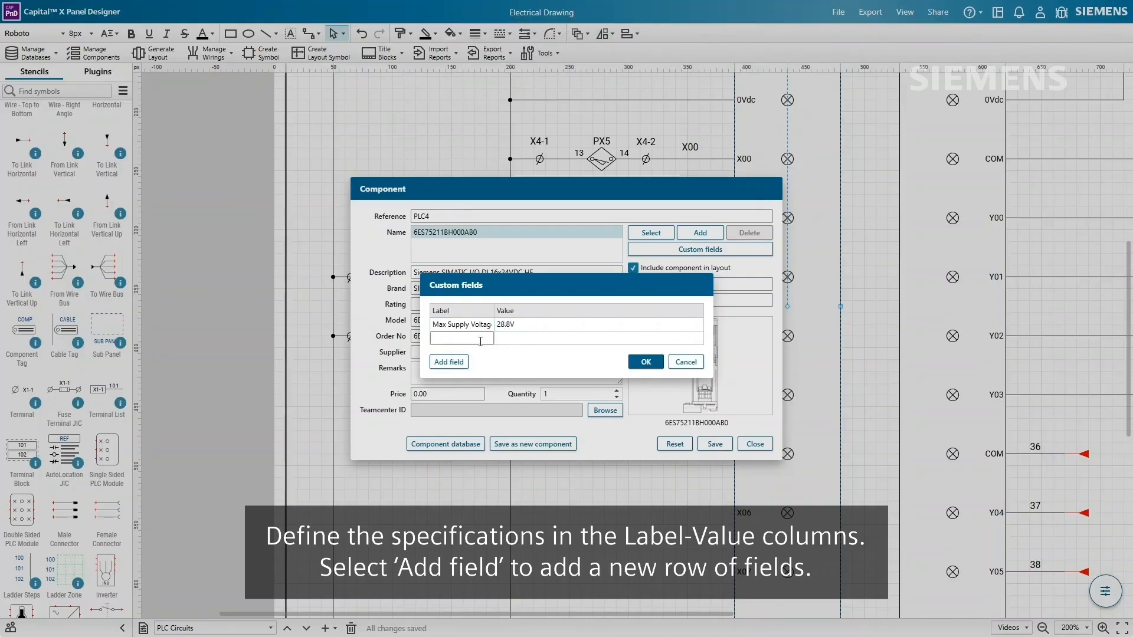
type("Min Supply")
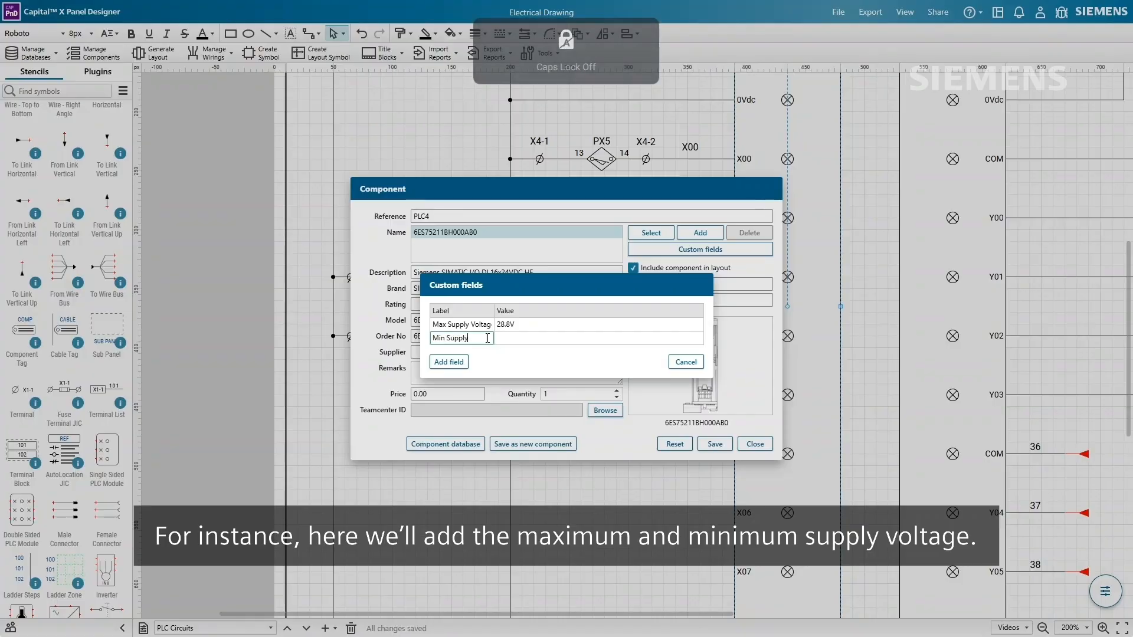
key("Caps_Lock")
type("Voltage with DC")
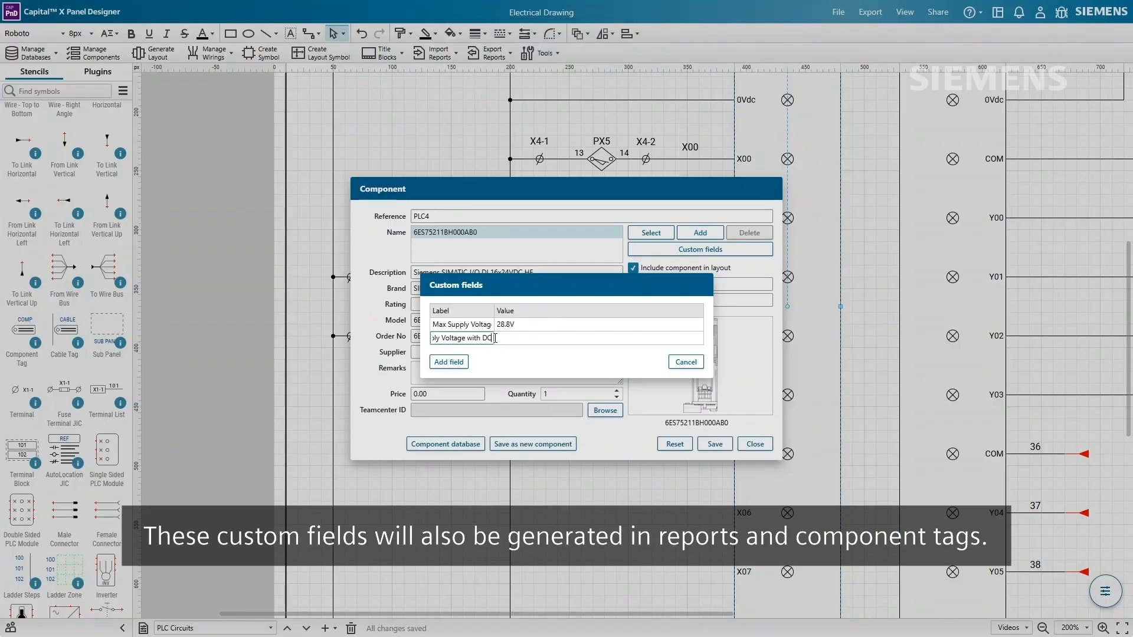
left_click(547, 338)
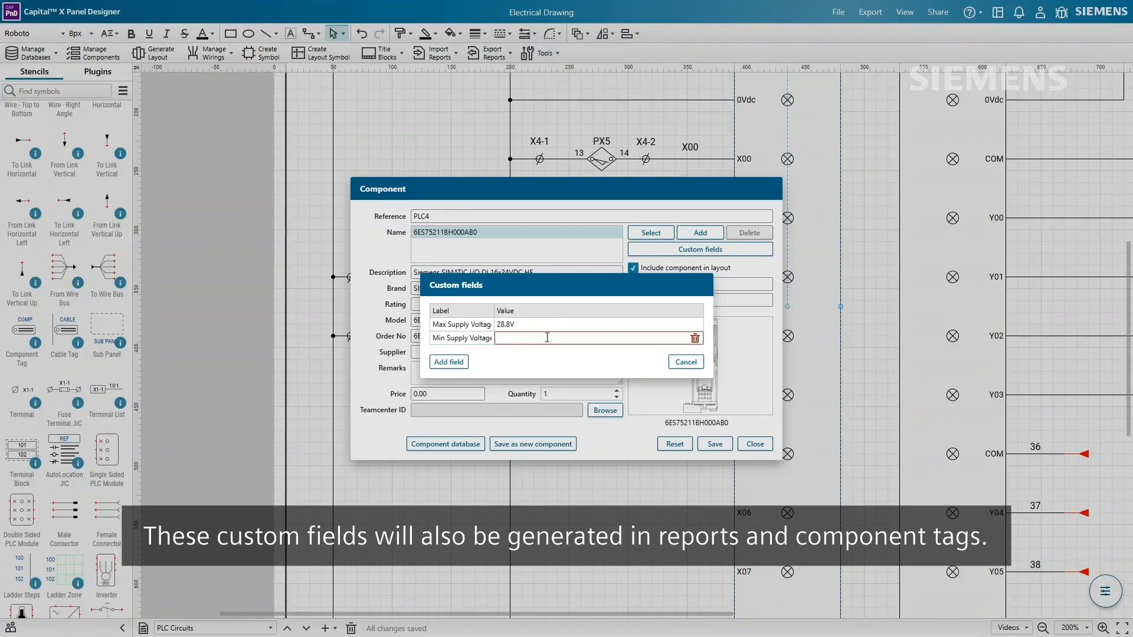
type("20V")
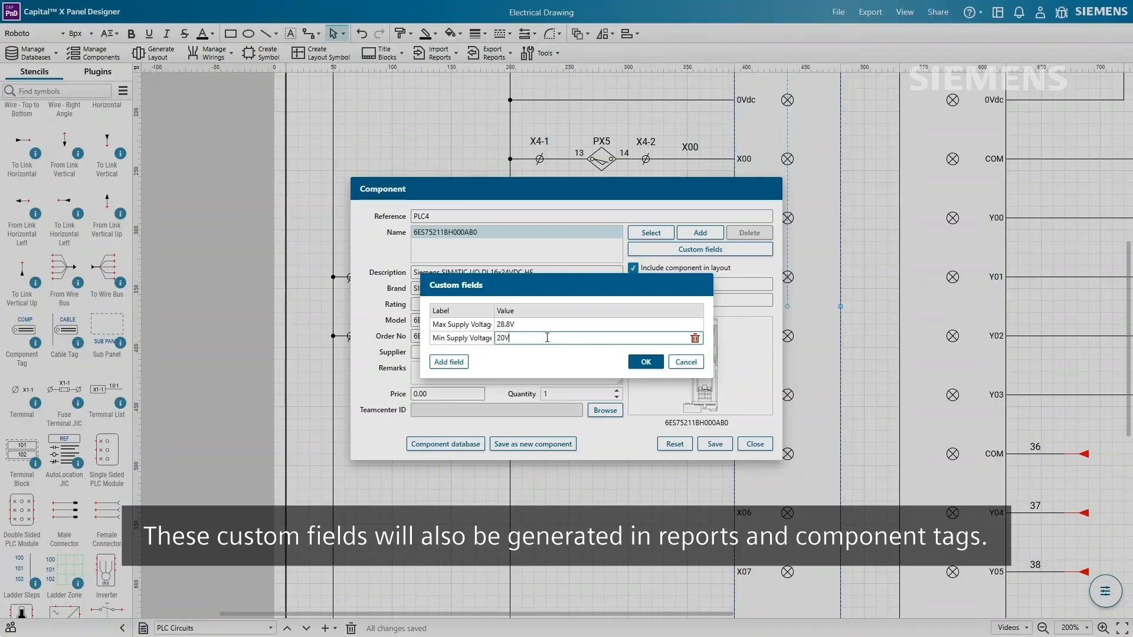
left_click(645, 362)
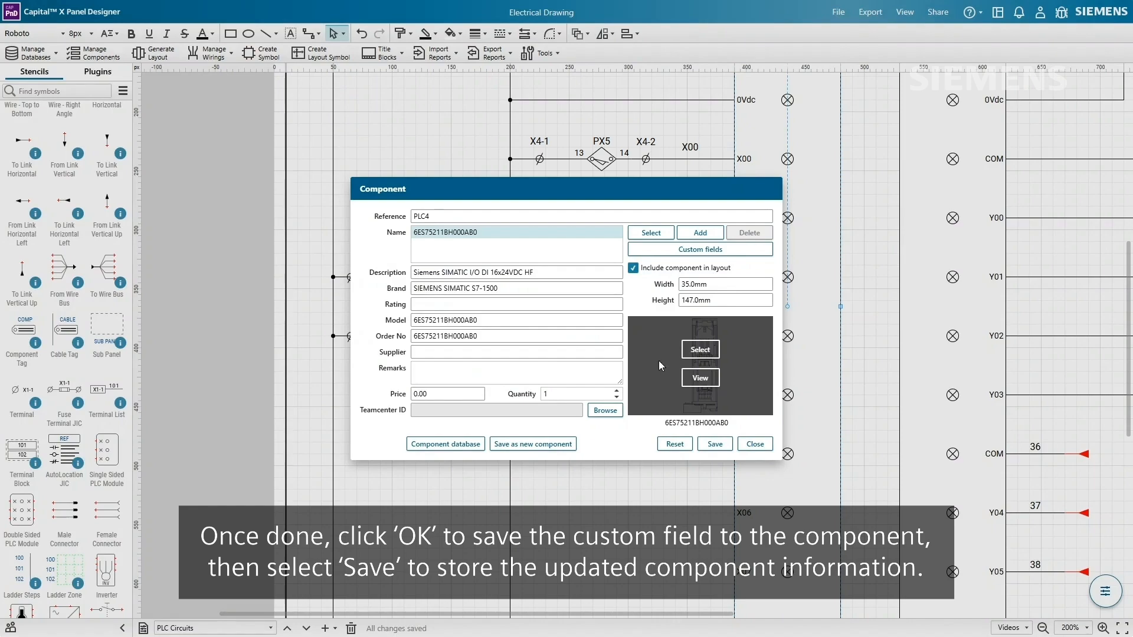
left_click(715, 444)
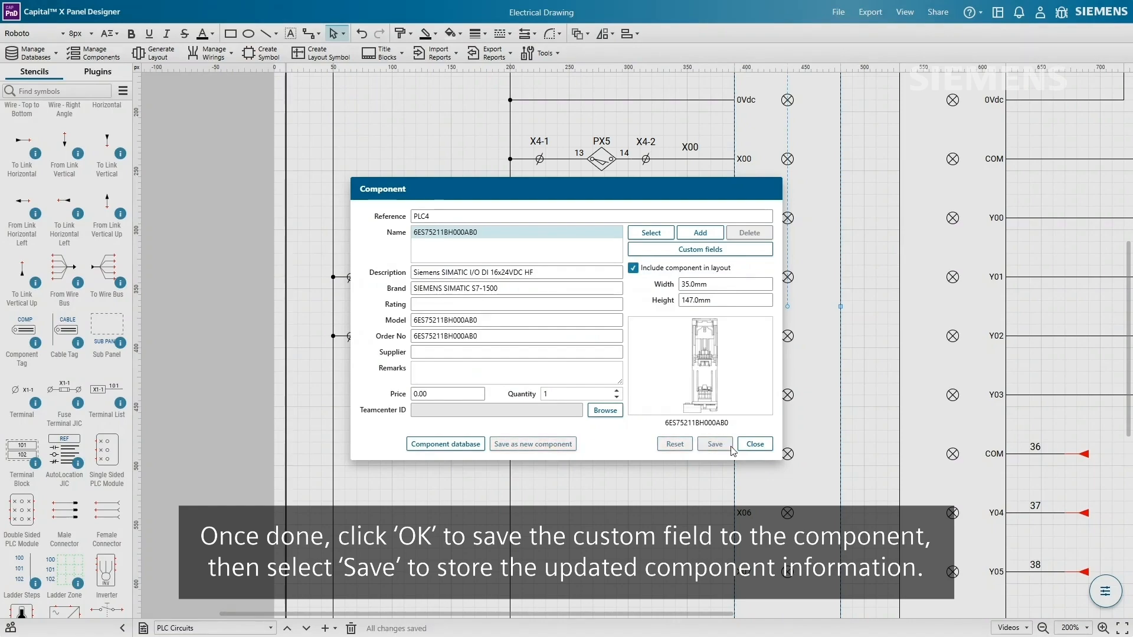
left_click(755, 444)
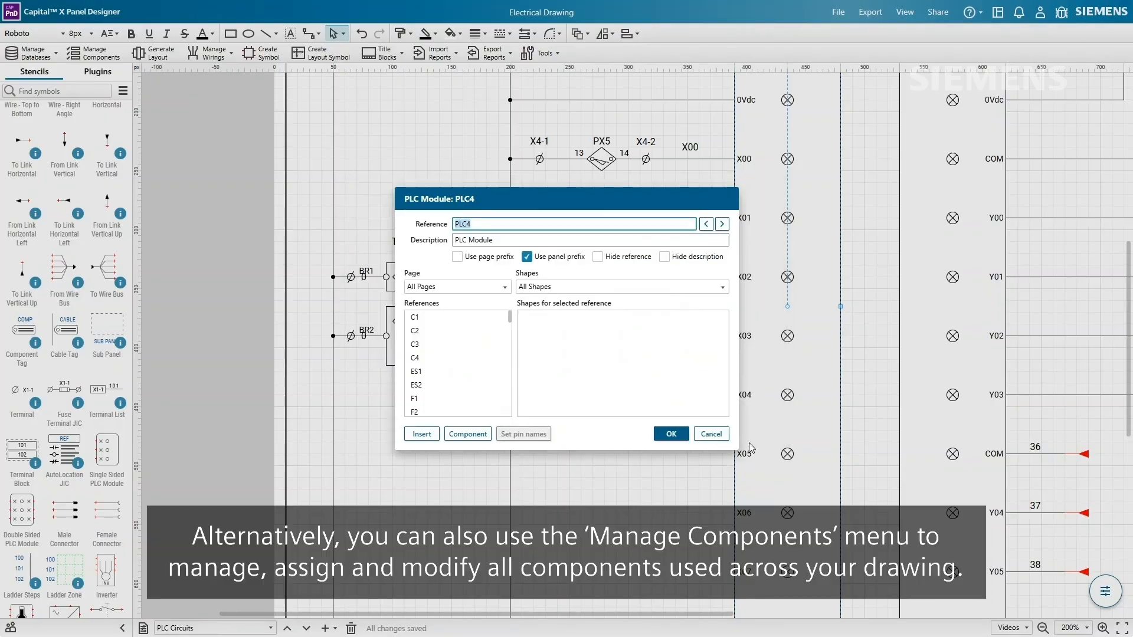
- Close the PLC4 module properties, review the components overview, and show the databases list
left_click(673, 435)
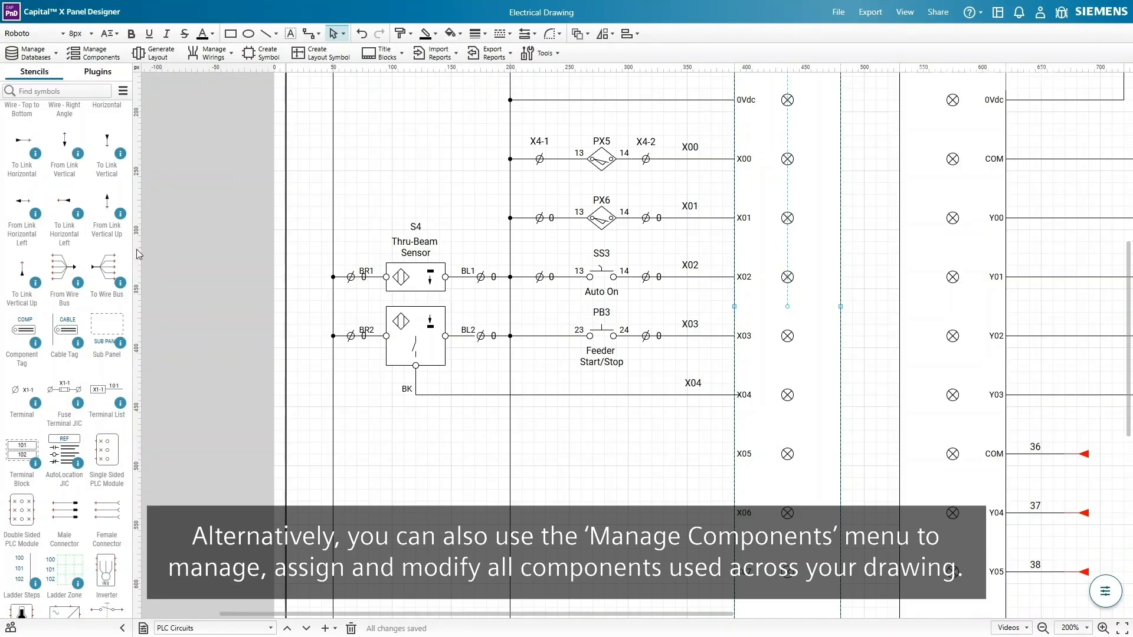
left_click(92, 55)
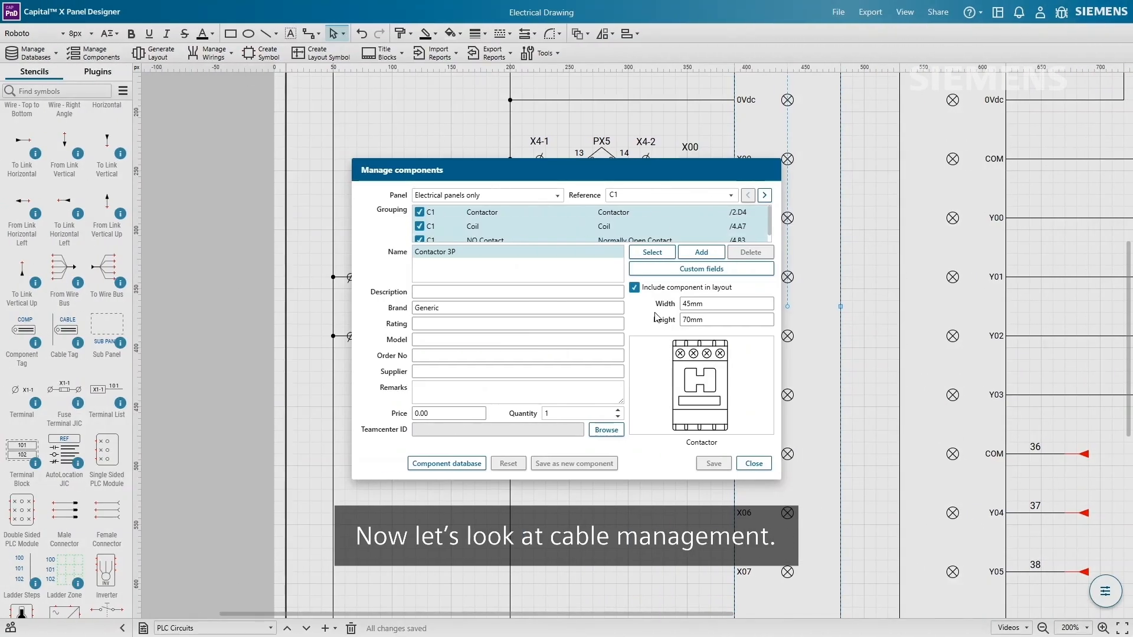
left_click(753, 464)
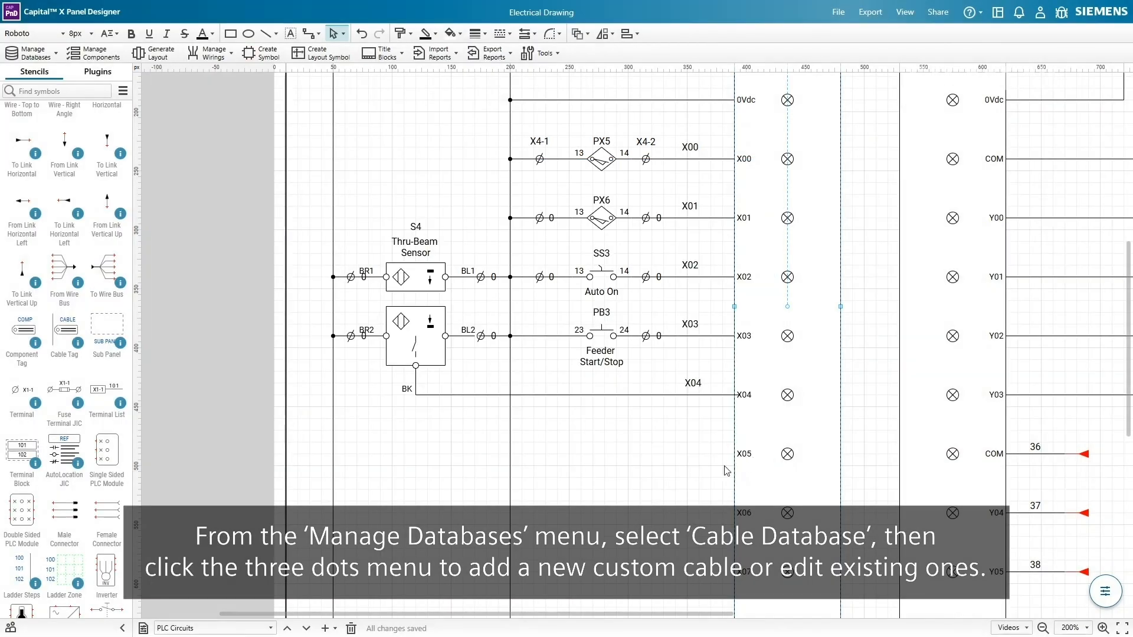
left_click(29, 53)
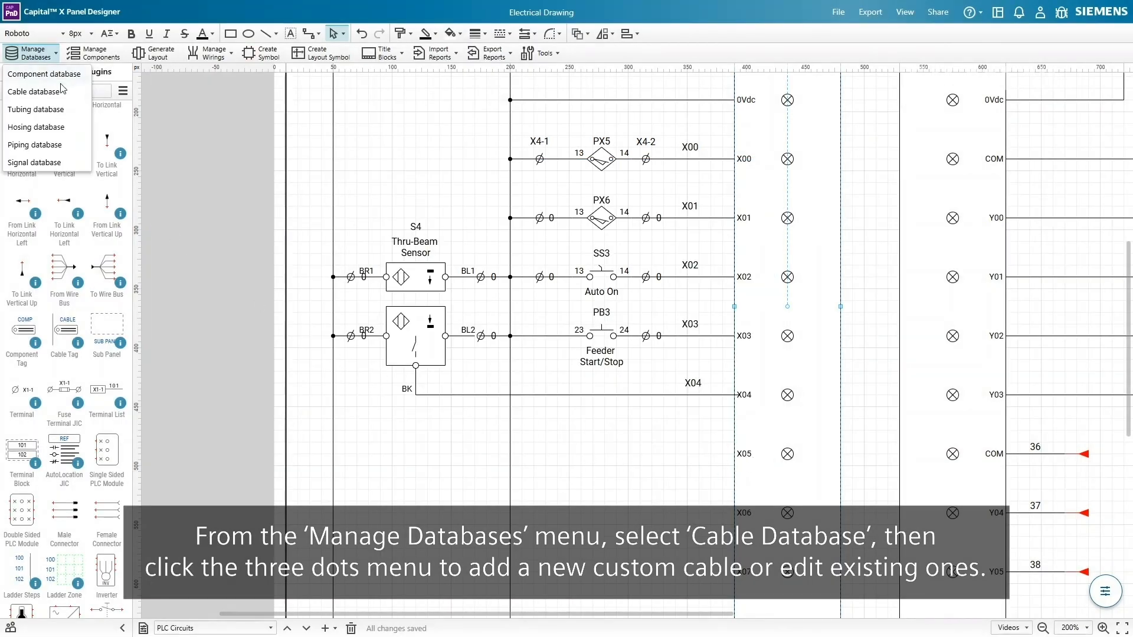
- Open the cable database and start a new cable entry
left_click(34, 91)
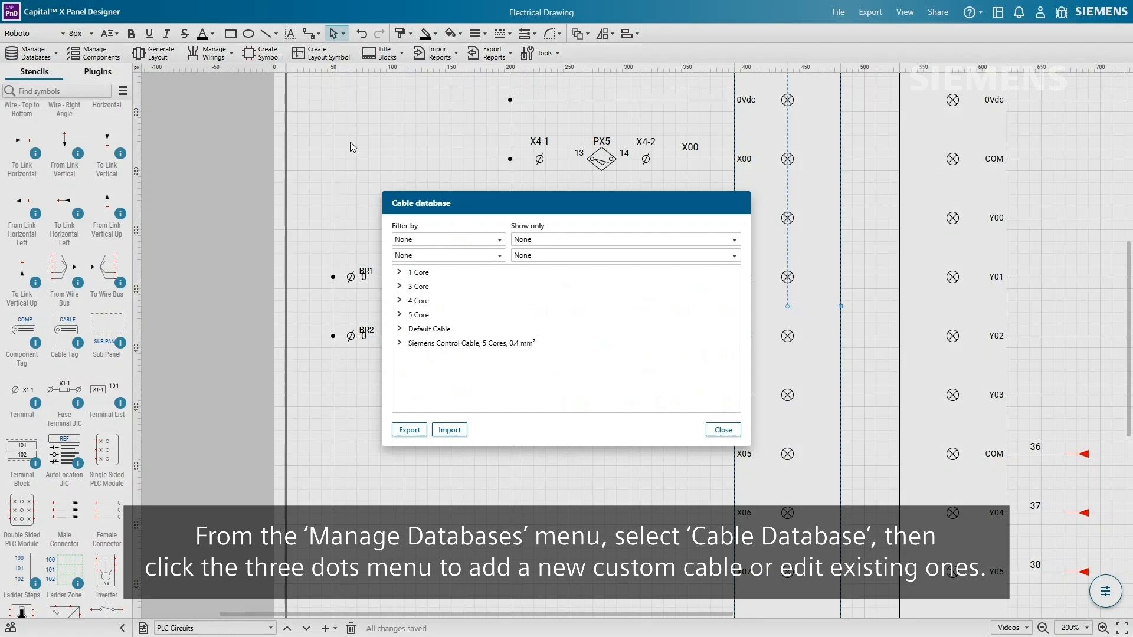
left_click(735, 344)
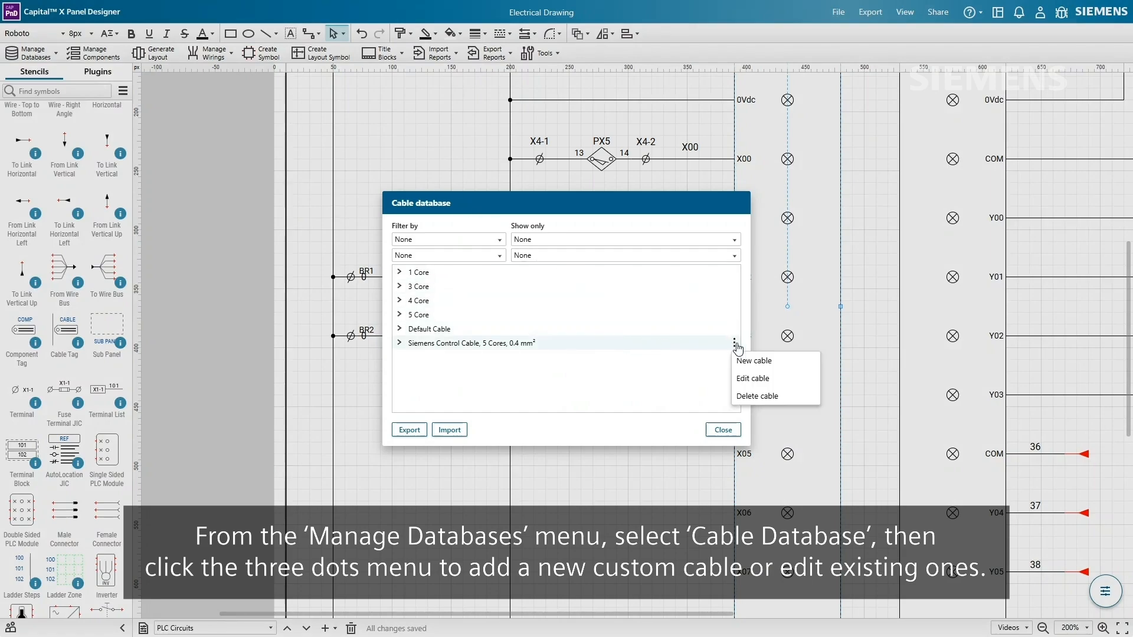
left_click(774, 363)
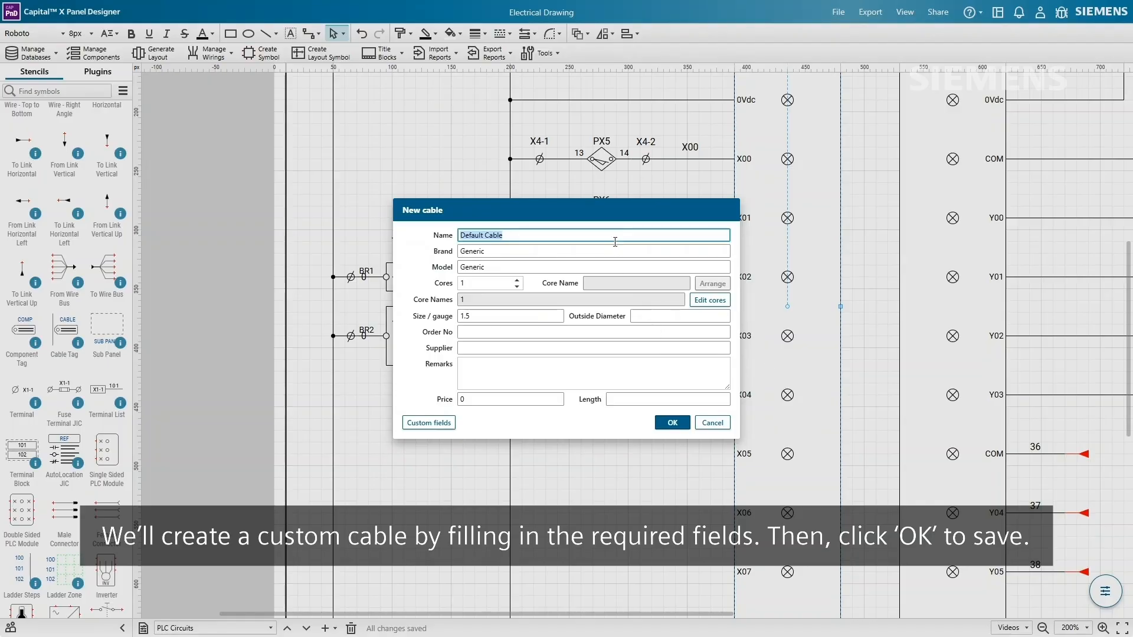
- Save cable 'Lapp OLFLEX CLASSIC 110 Control Cable, 10 Cores, 18AWG': brand Lapp, 10 cores, size 18, order no. 1119110
type("Lapp OLFLEX CLASSIC 110 Control Cable, 10 Cores, 18AWG")
key("Tab")
type("Lapp")
key("Tab")
type("OLFLEX CLASSIC")
key("Tab")
type("10")
left_click(533, 319)
type("18")
key("Tab")
type("1119110")
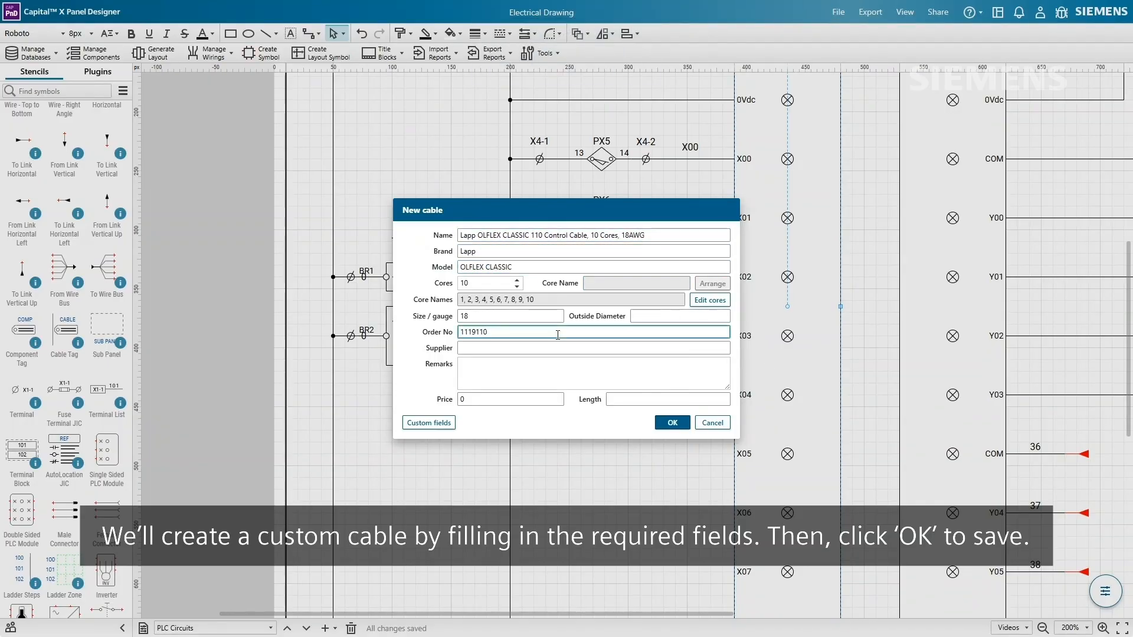
left_click(682, 426)
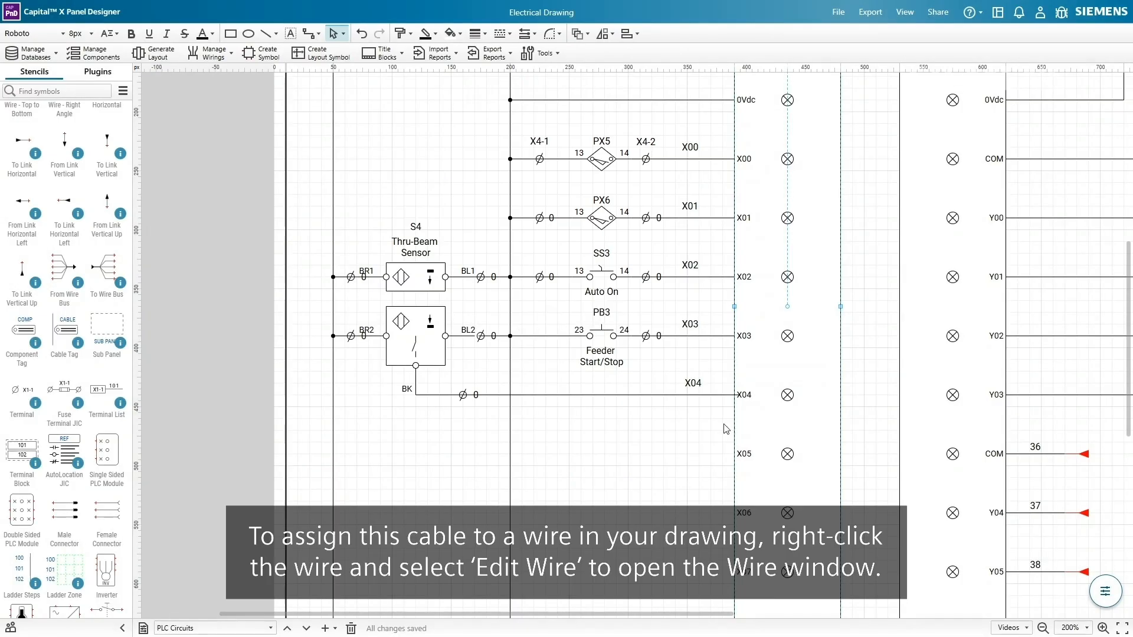
- Open wire X03's details and review the locations of wires 36, 37, 38, 24v and 0v
right_click(709, 336)
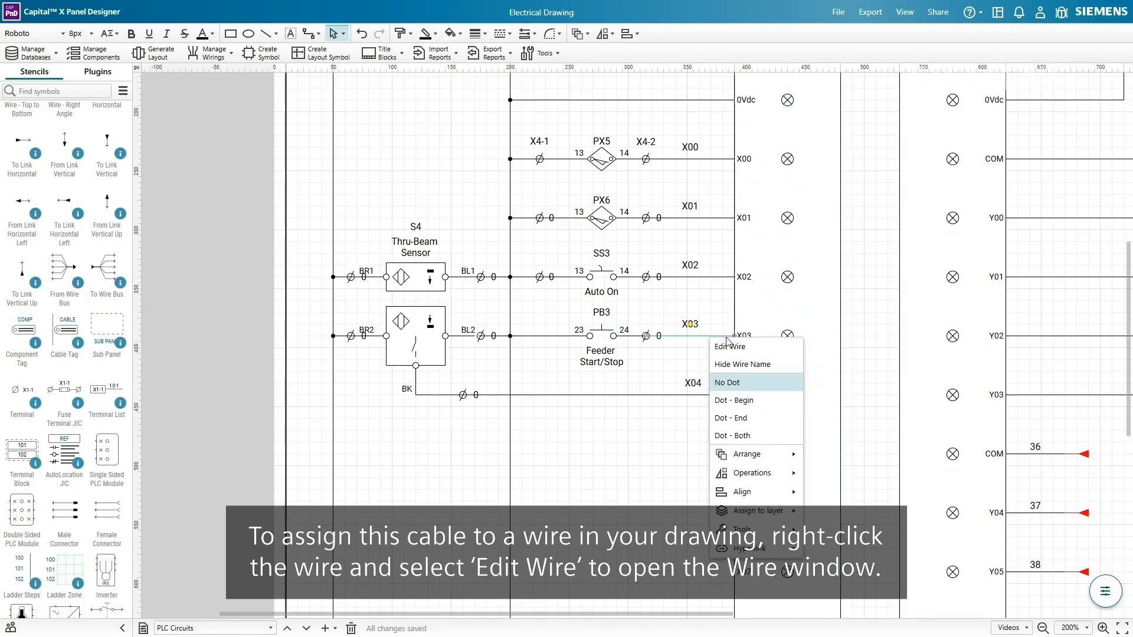
left_click(762, 348)
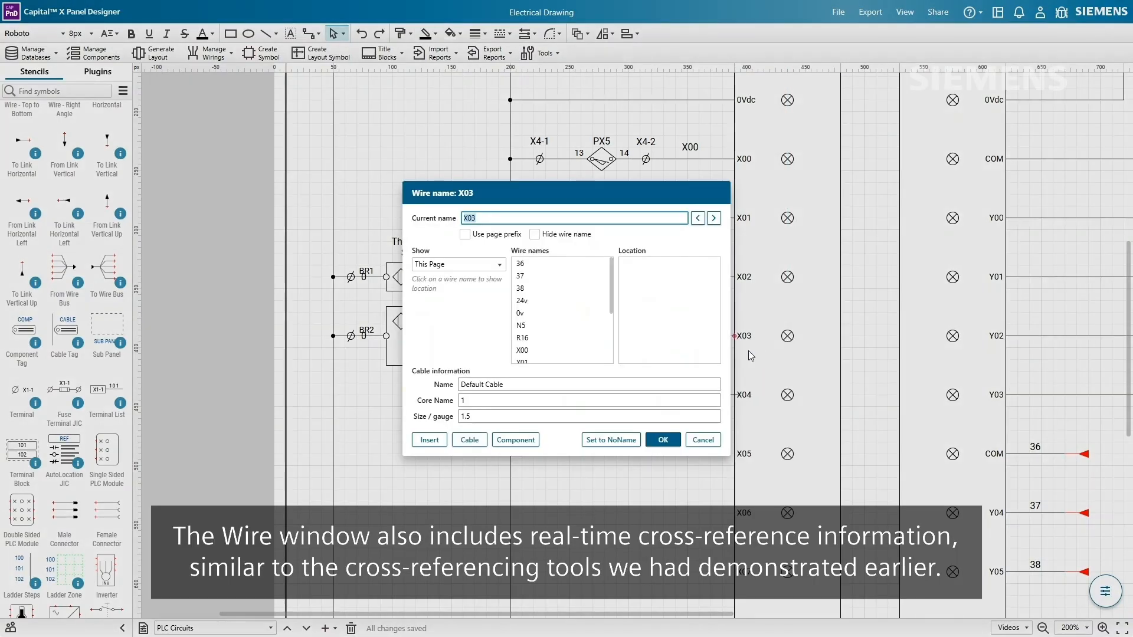
left_click(590, 269)
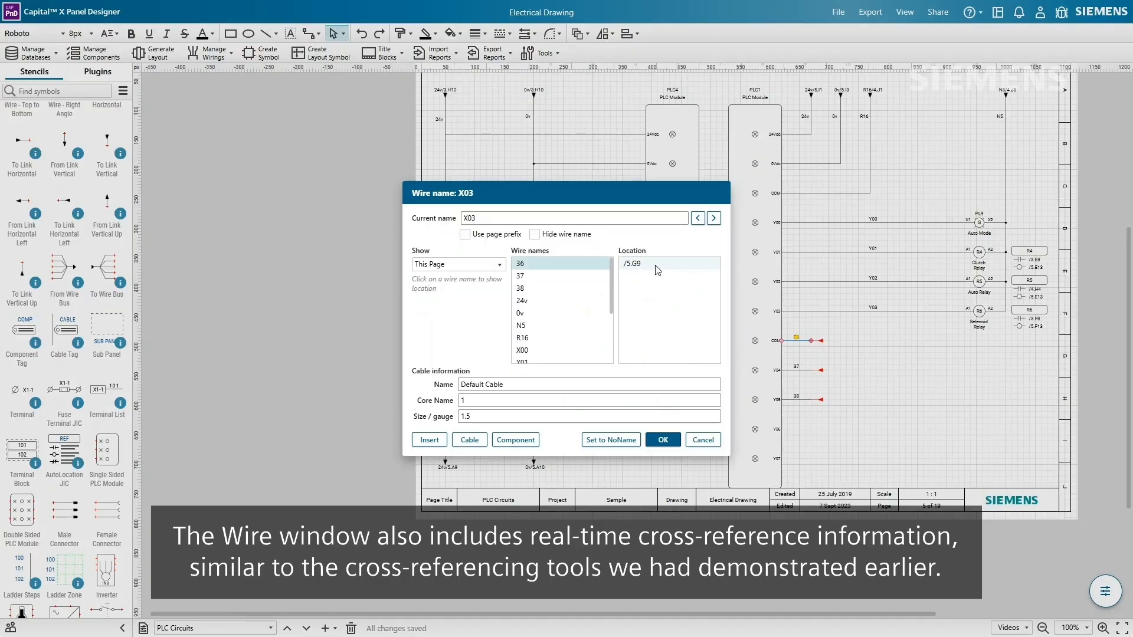
left_click(582, 278)
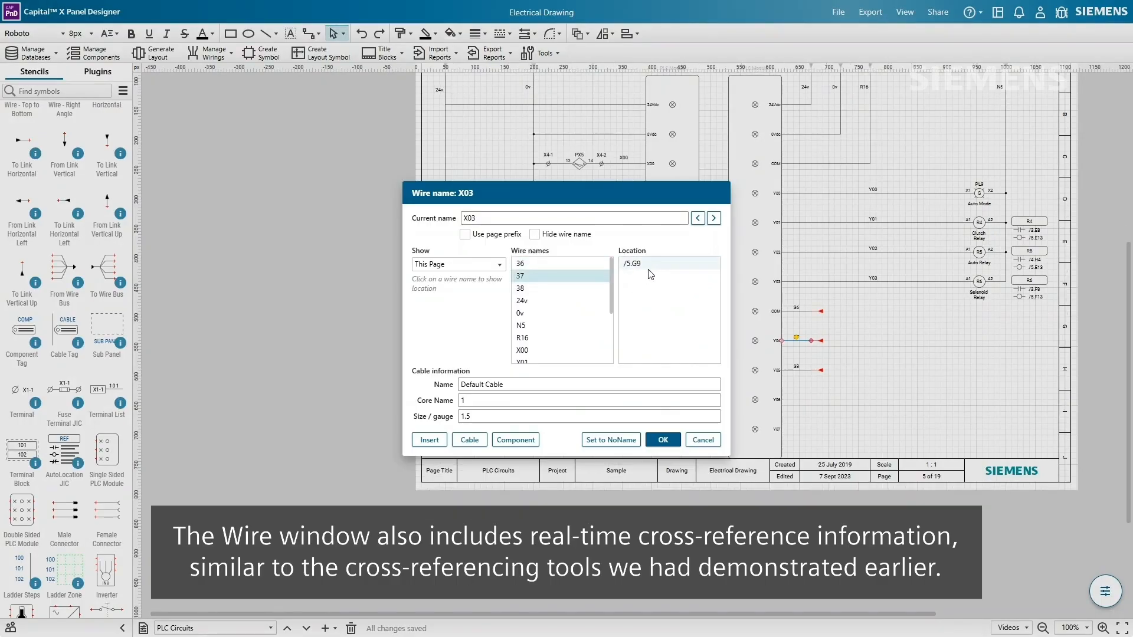
left_click(584, 289)
left_click(664, 265)
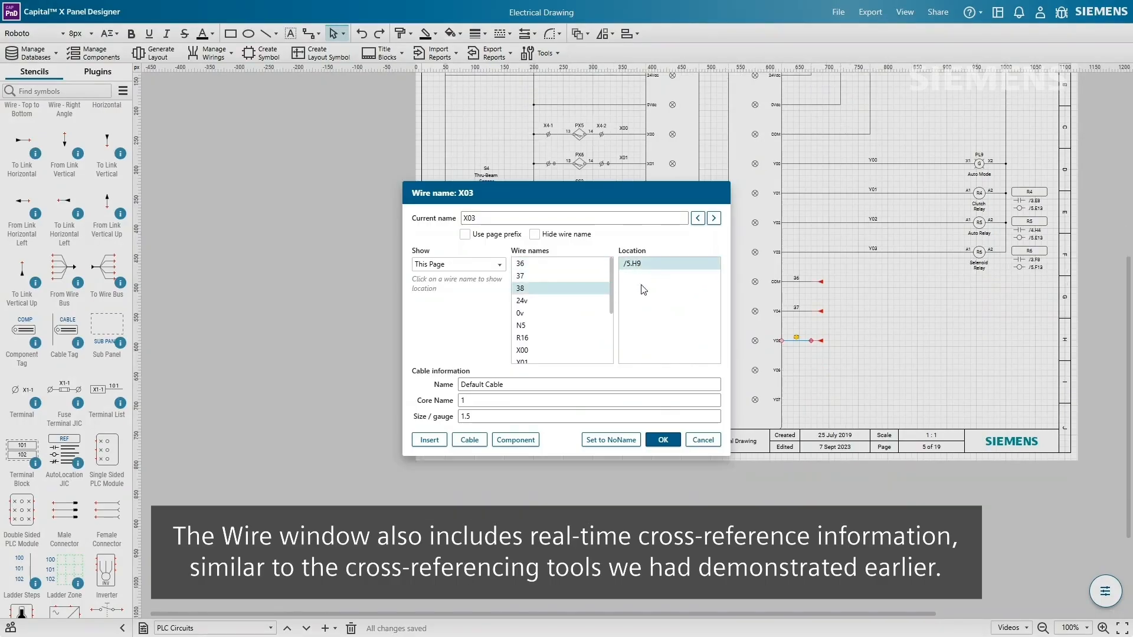
left_click(584, 301)
left_click(664, 264)
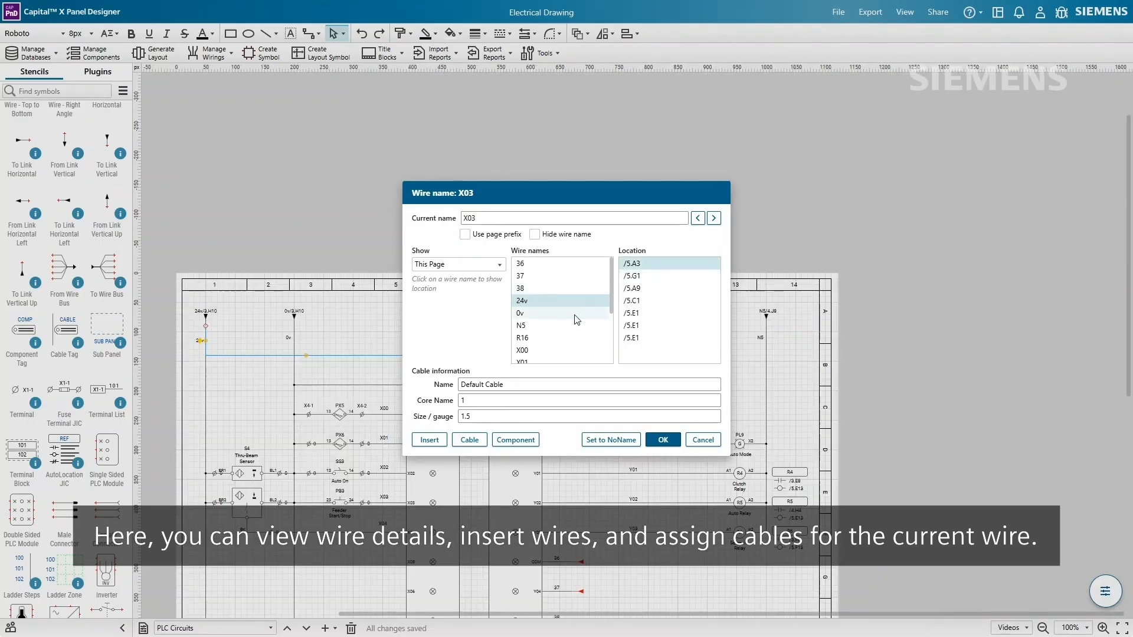
left_click(577, 313)
left_click(658, 279)
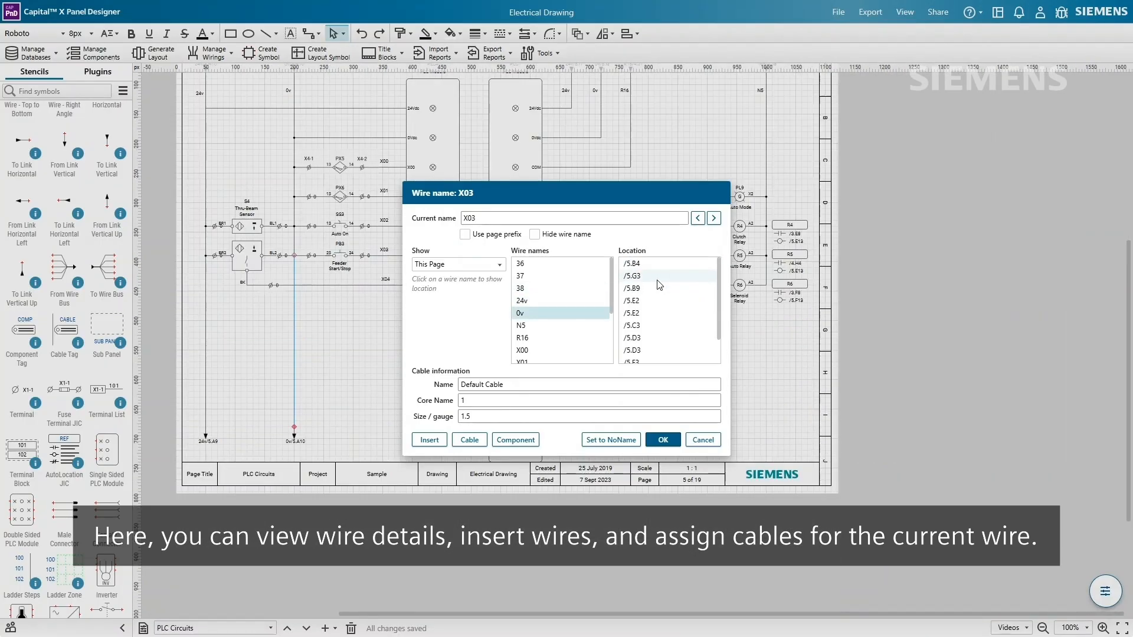
left_click(658, 277)
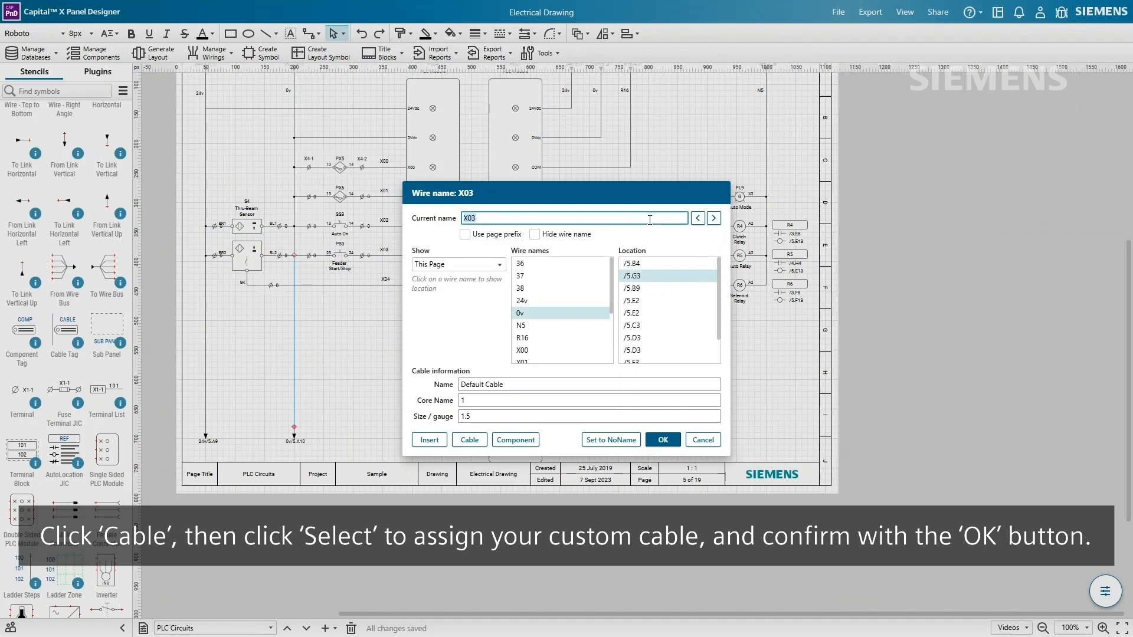
- Assign the Lapp OLFLEX CLASSIC 110 10-core 18AWG cable from the database to wire X03
left_click(479, 440)
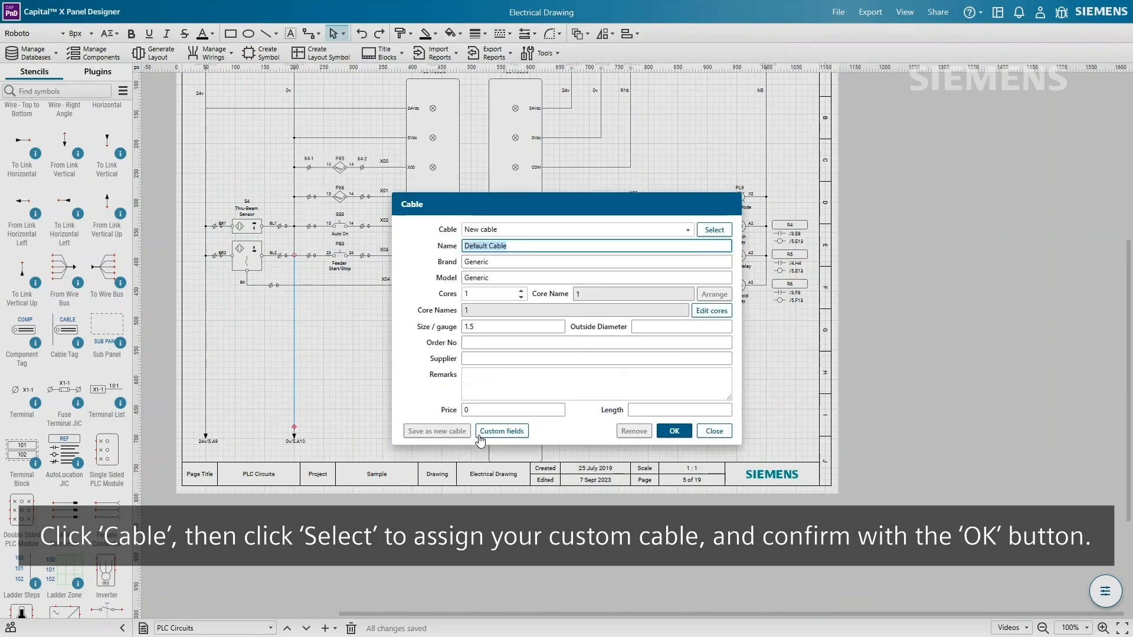
left_click(714, 230)
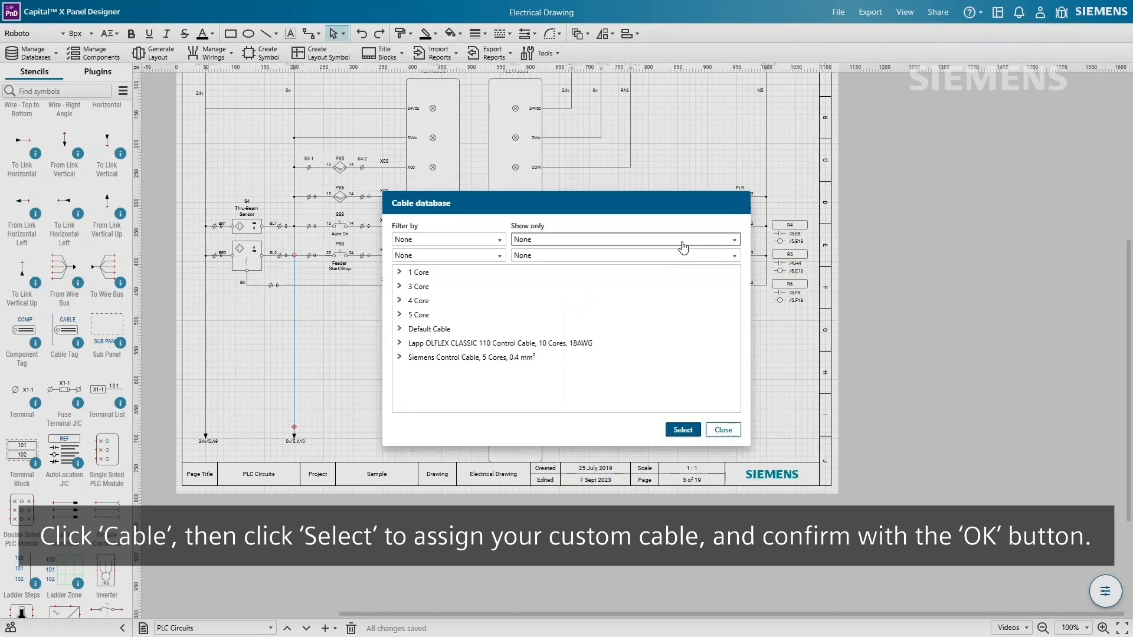
left_click(615, 346)
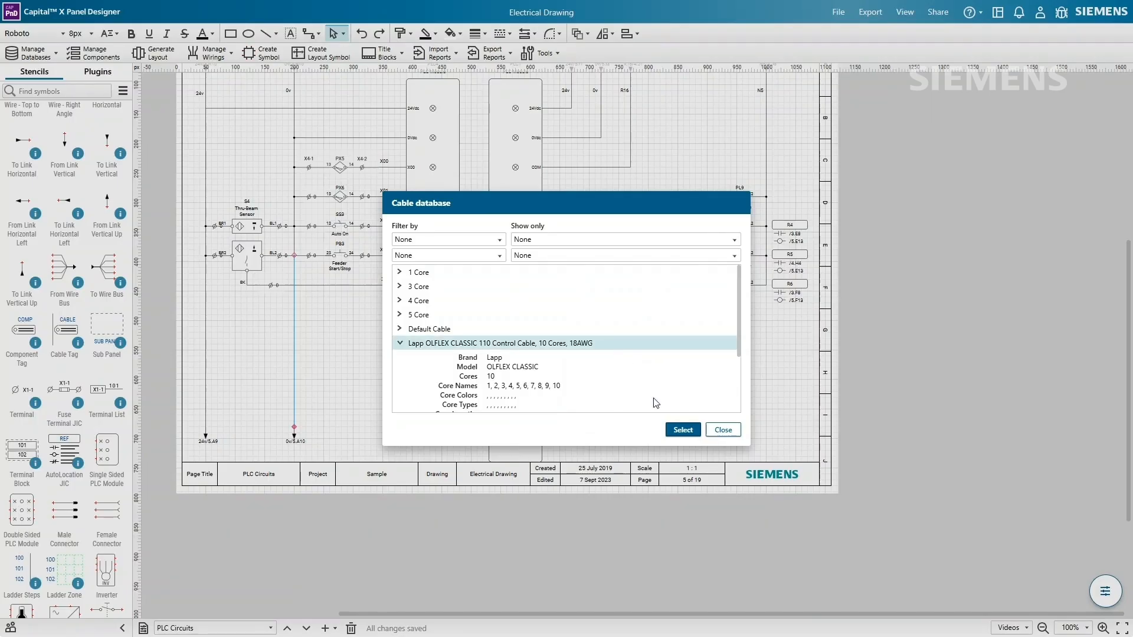
left_click(680, 429)
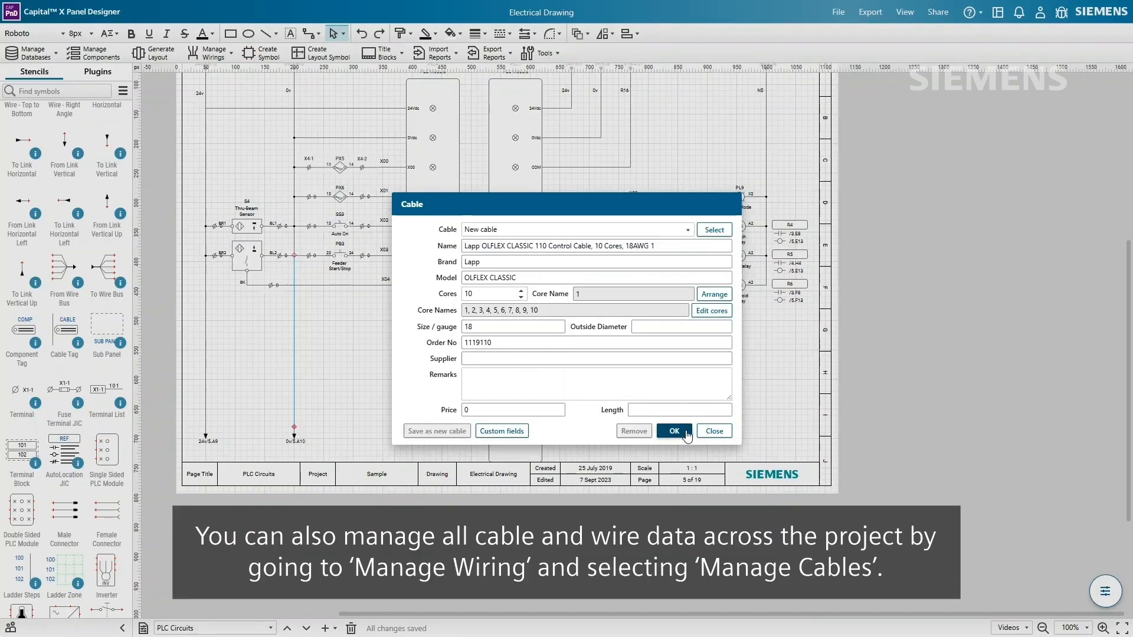
left_click(674, 431)
left_click(662, 439)
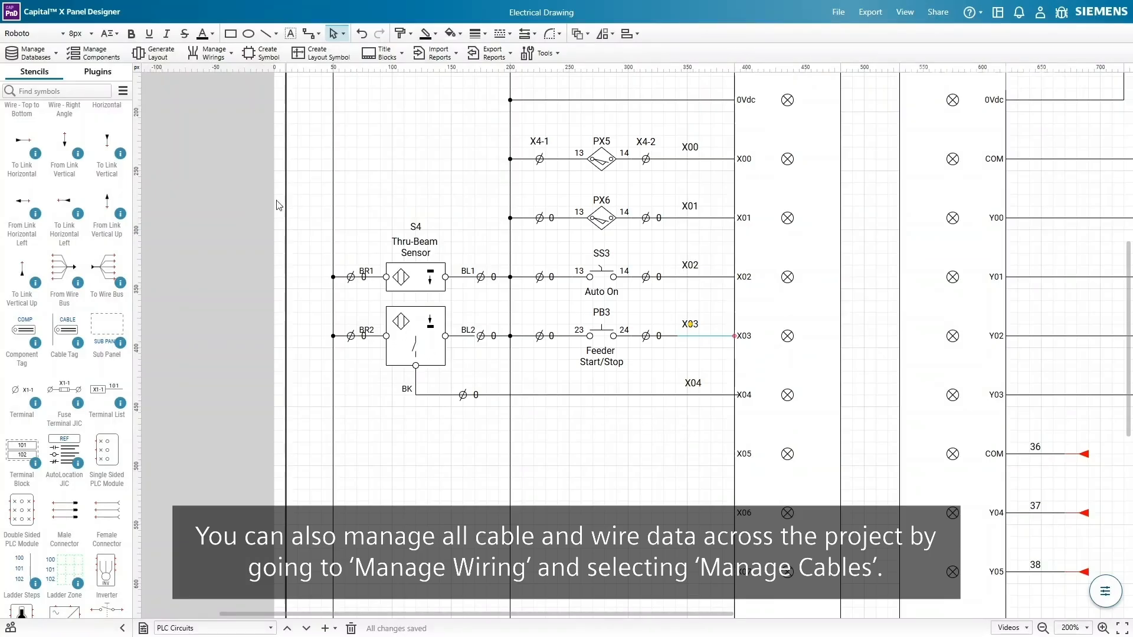
left_click(234, 57)
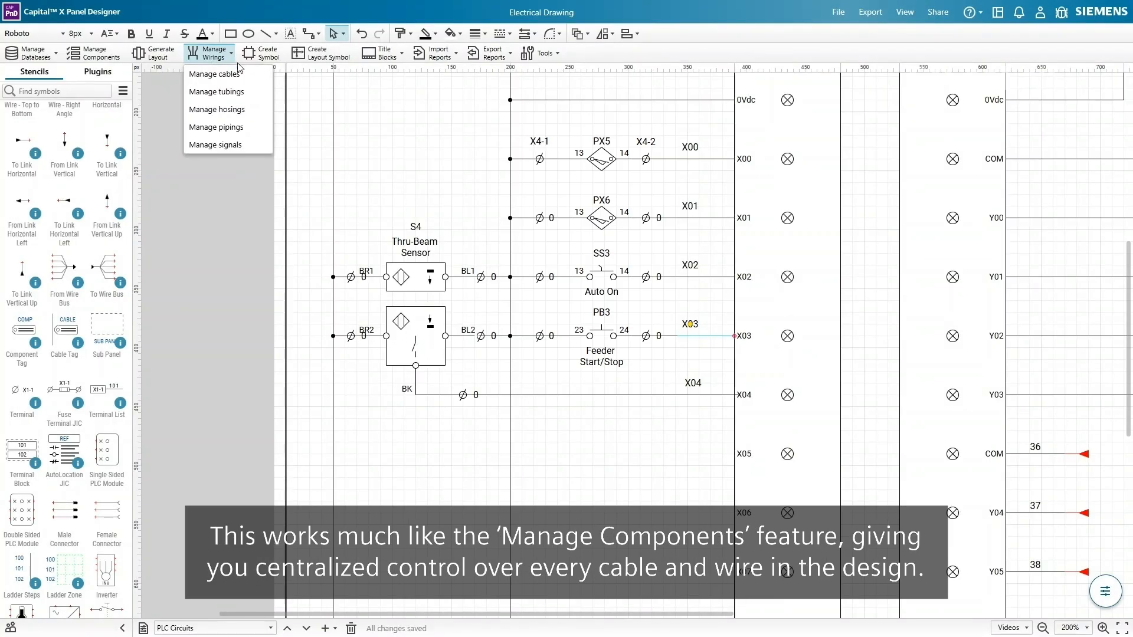
left_click(243, 75)
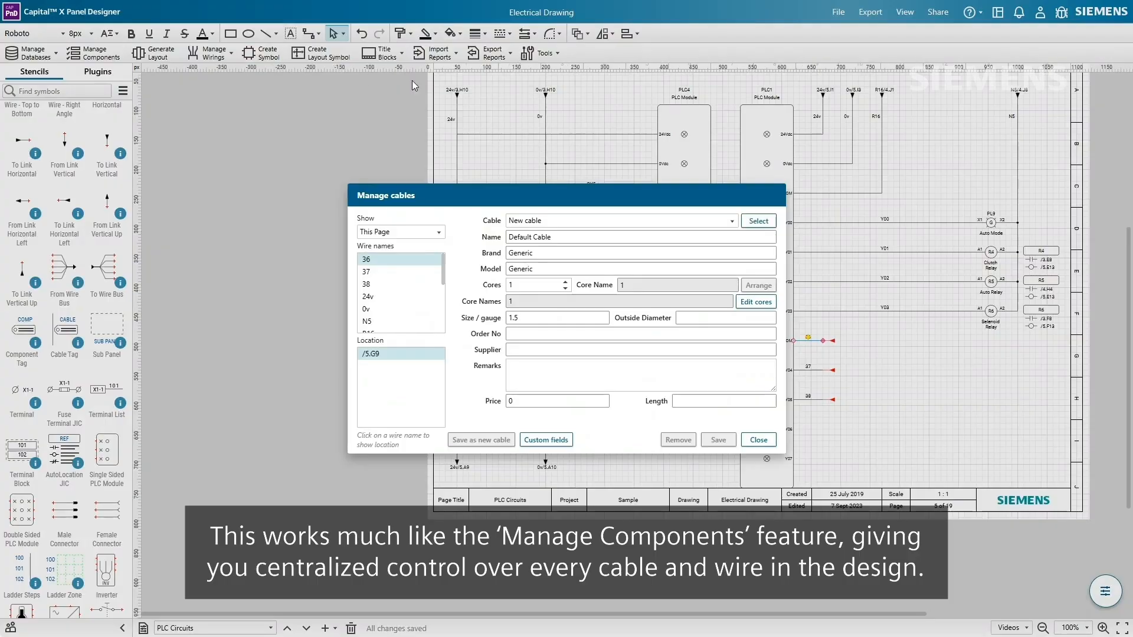
left_click(673, 222)
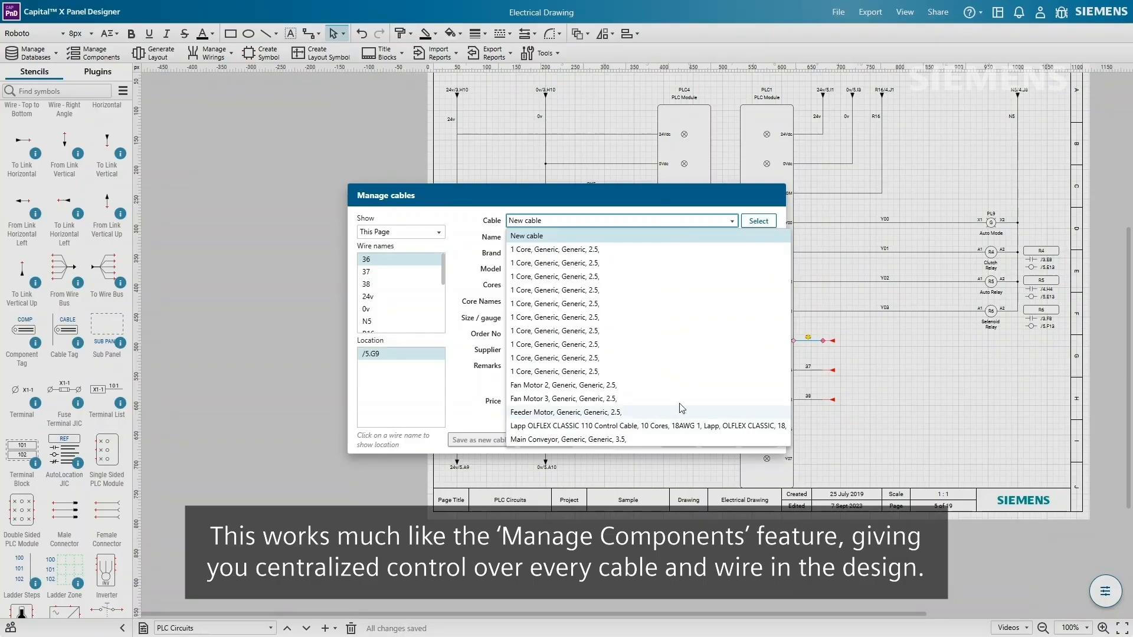
left_click(702, 223)
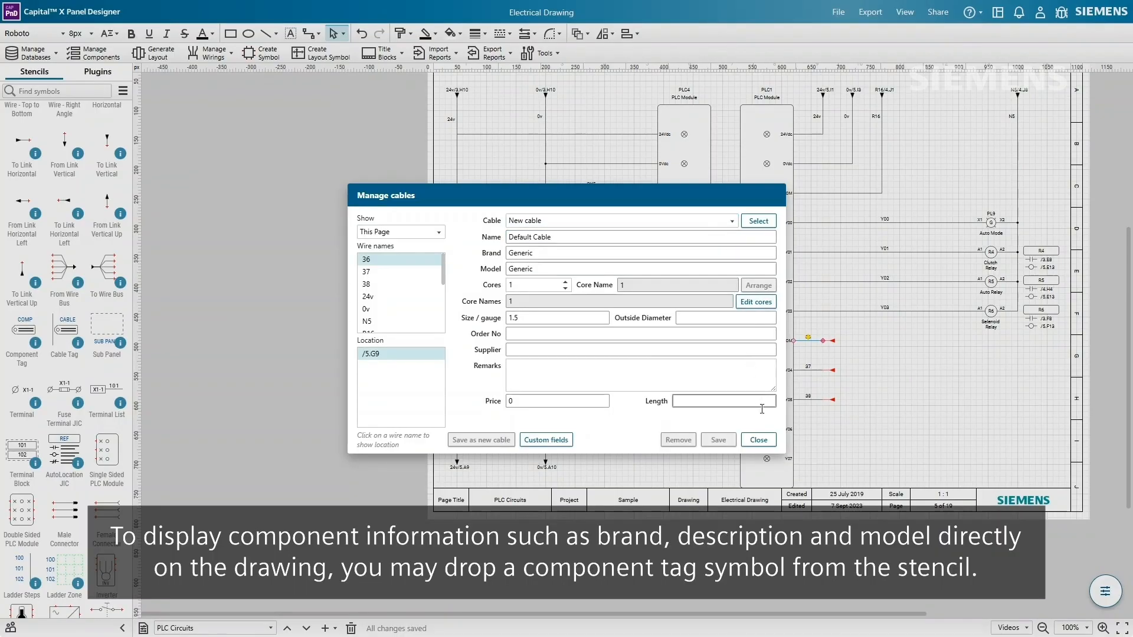
left_click(758, 439)
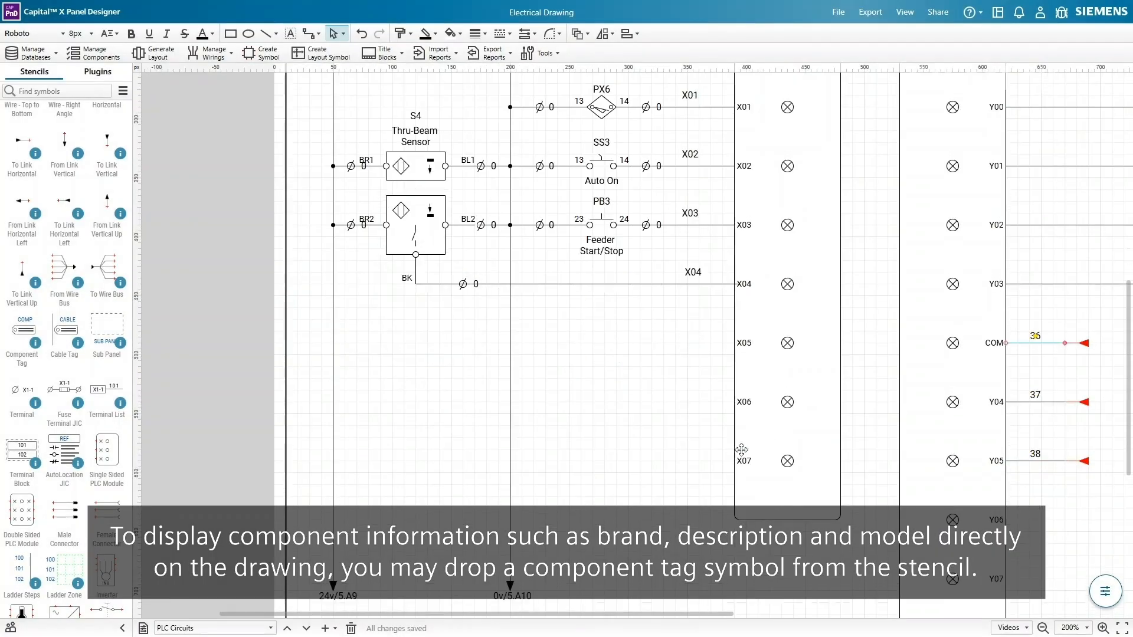
- Place a component tag below the PLC circuits, link it to the X06 PLC module, and reference PLC4
mouse_move(22, 331)
left_mouse_down()
mouse_move(468, 455)
mouse_move(570, 440)
mouse_move(564, 426)
left_mouse_up()
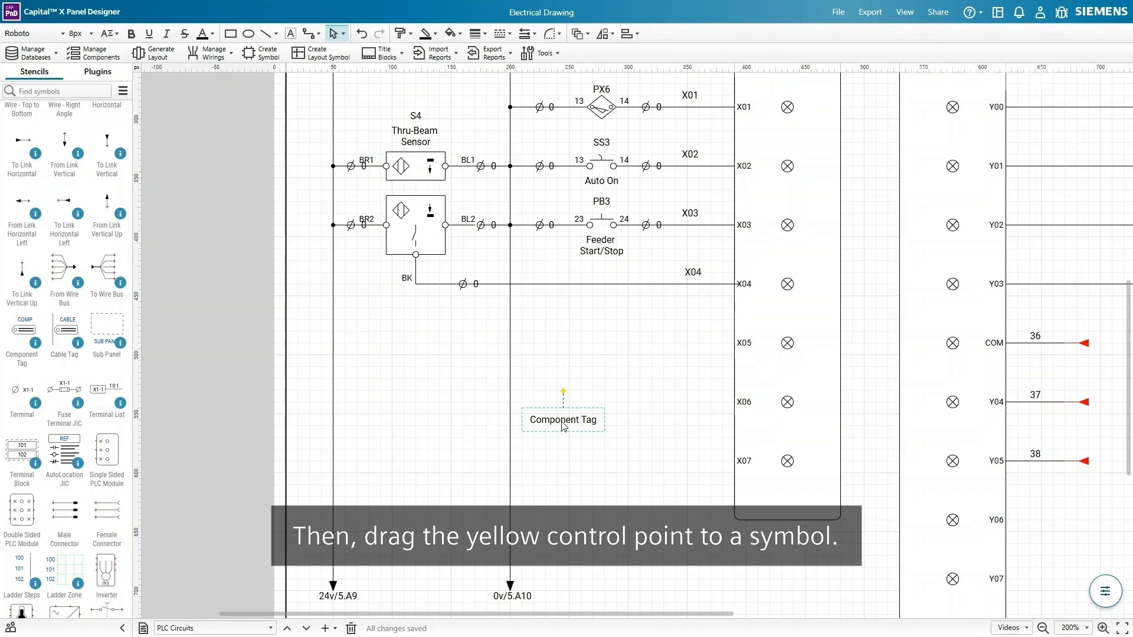
left_click_drag(565, 390, 737, 409)
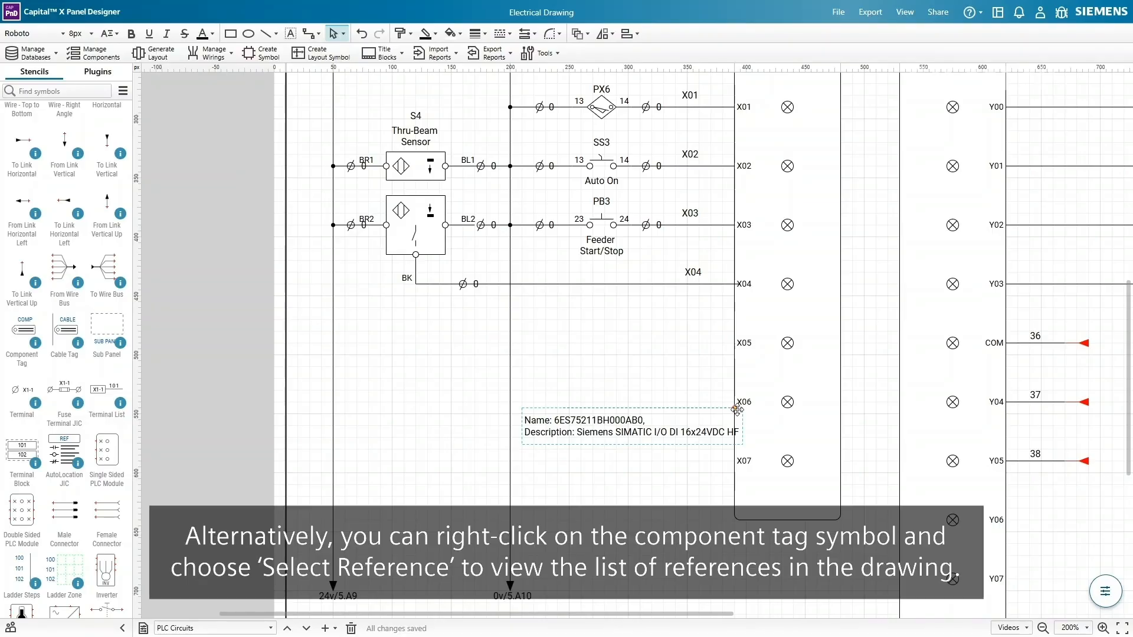
right_click(631, 408)
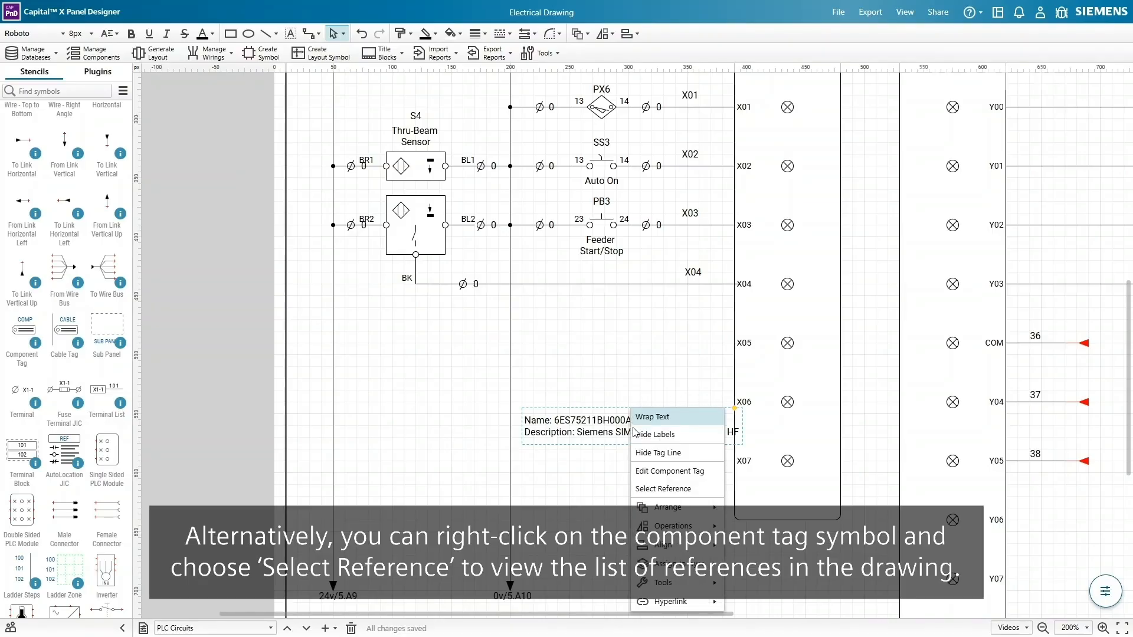
left_click(713, 487)
scroll(570, 280, "down", 5)
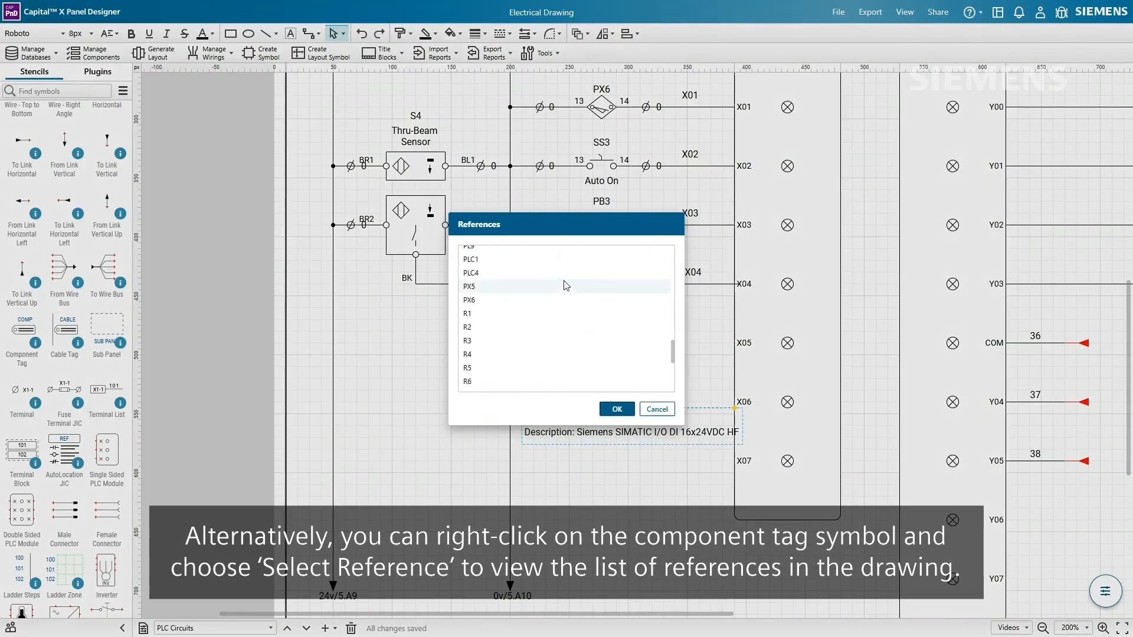
scroll(568, 286, "up", 3)
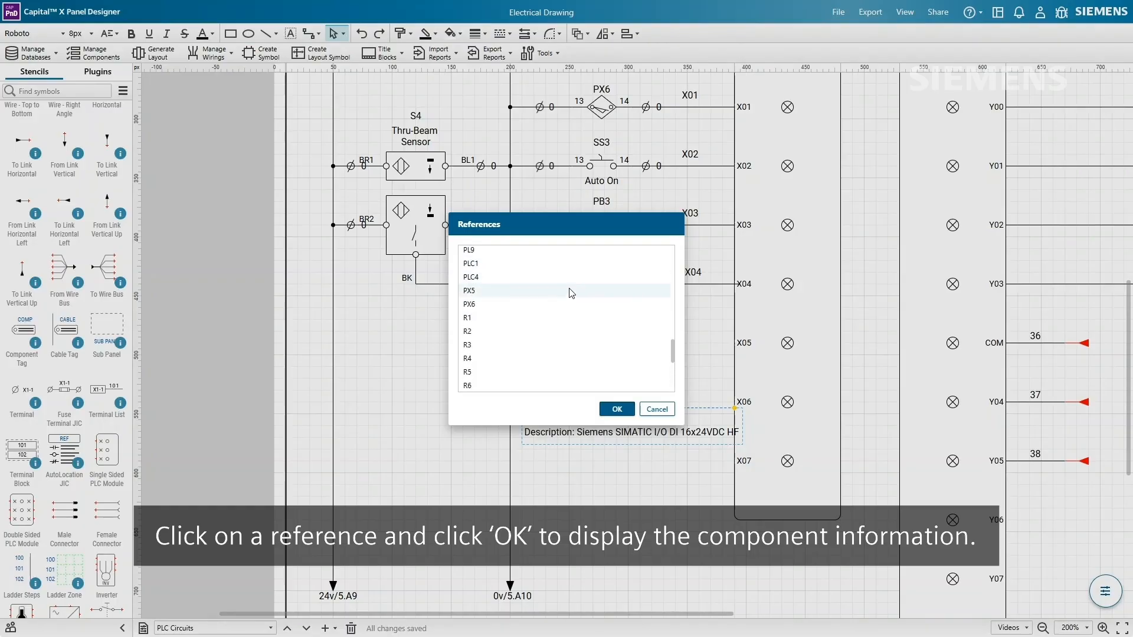
left_click(568, 276)
left_click(617, 409)
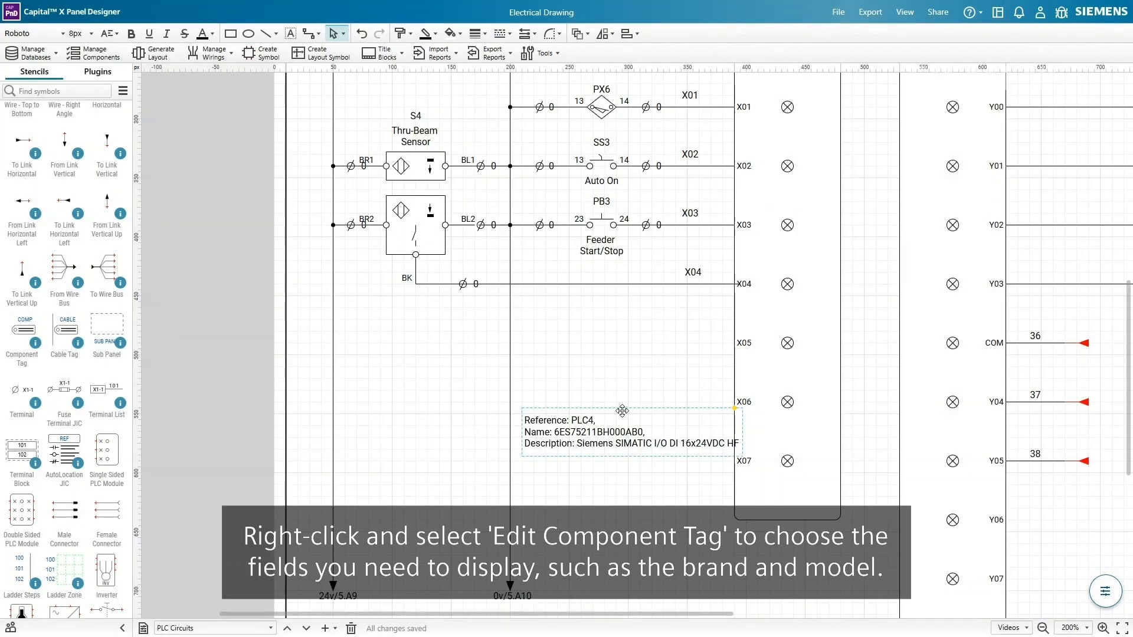
- Add the Brand and Model fields to the PLC4 tag, then place a cable tag on the drawing
right_click(602, 424)
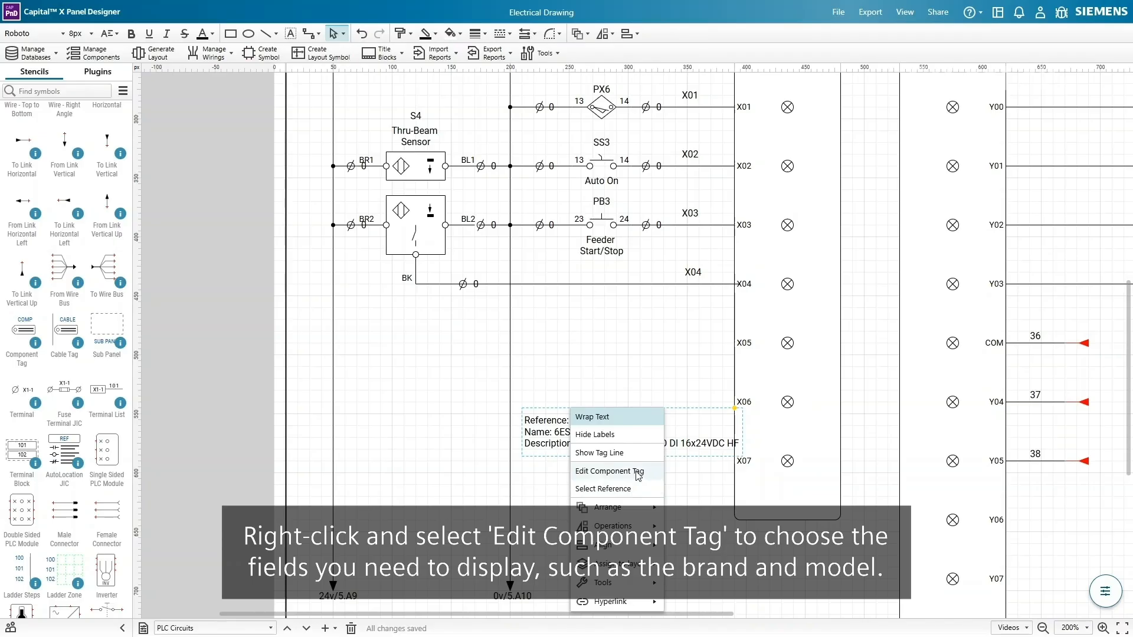
left_click(636, 472)
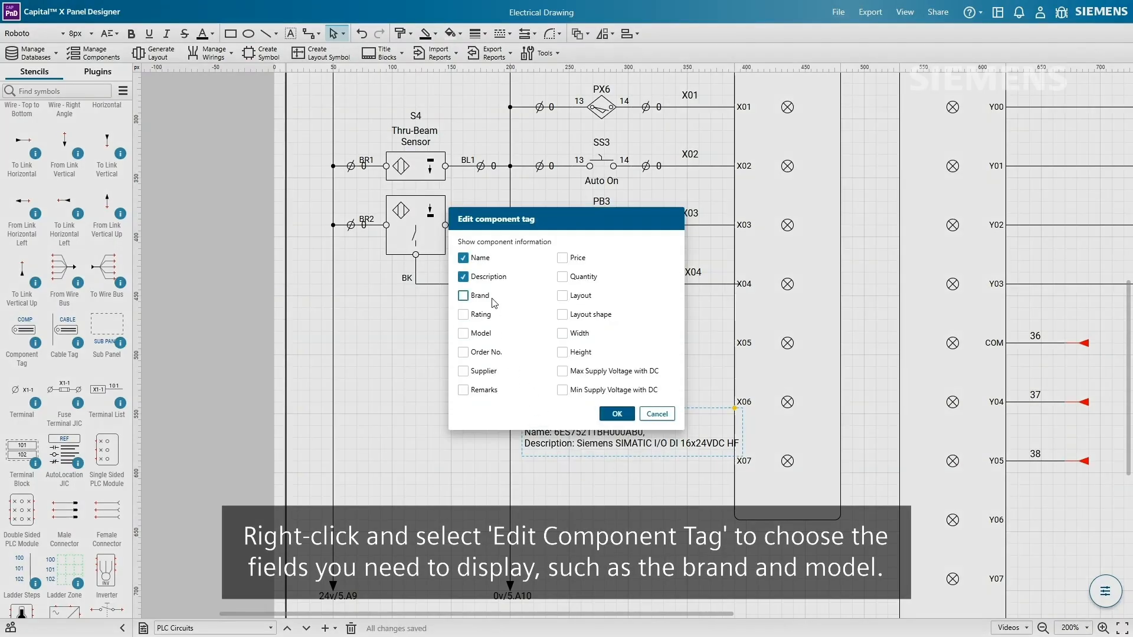
left_click(487, 333)
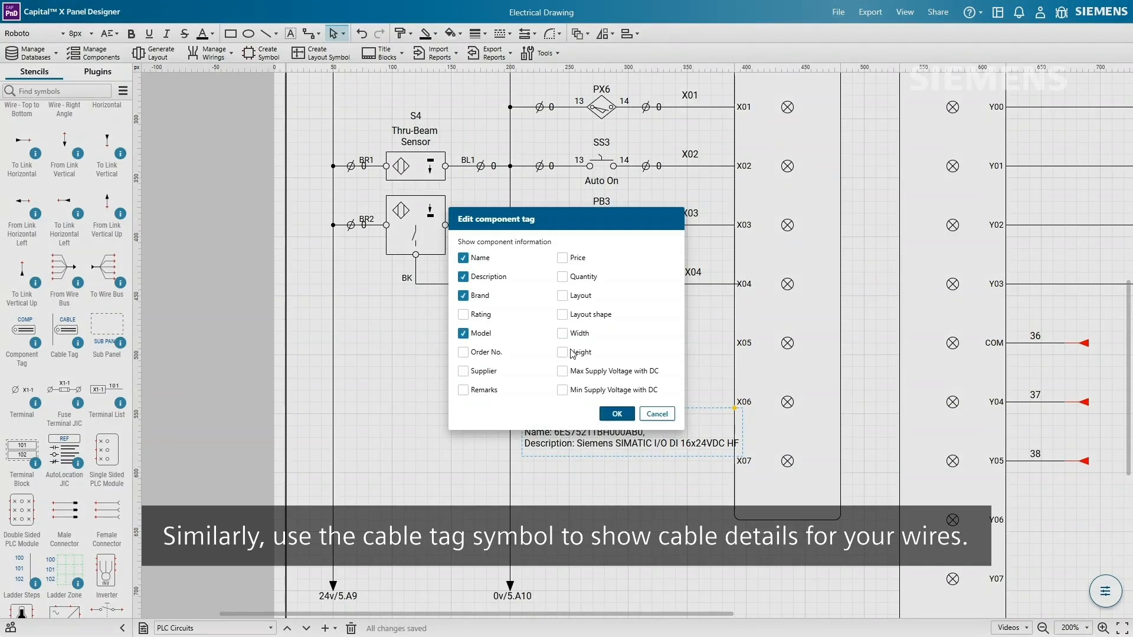
left_click(629, 416)
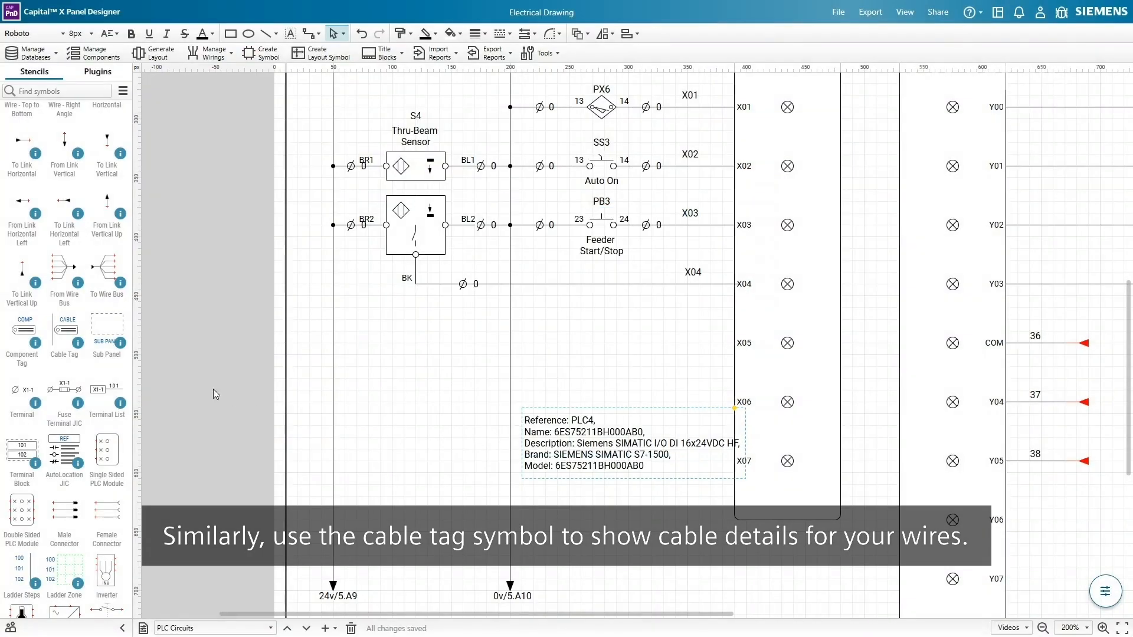
left_click_drag(81, 322, 687, 224)
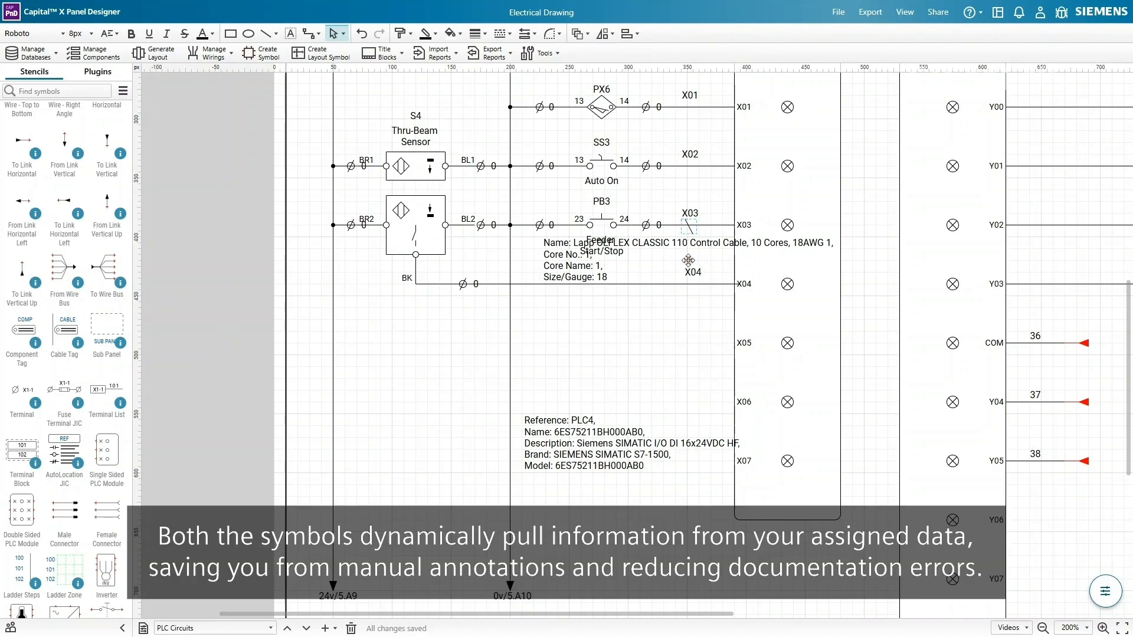
- Narrow the cable tag's text block beside wires X03 and X04
left_click(291, 34)
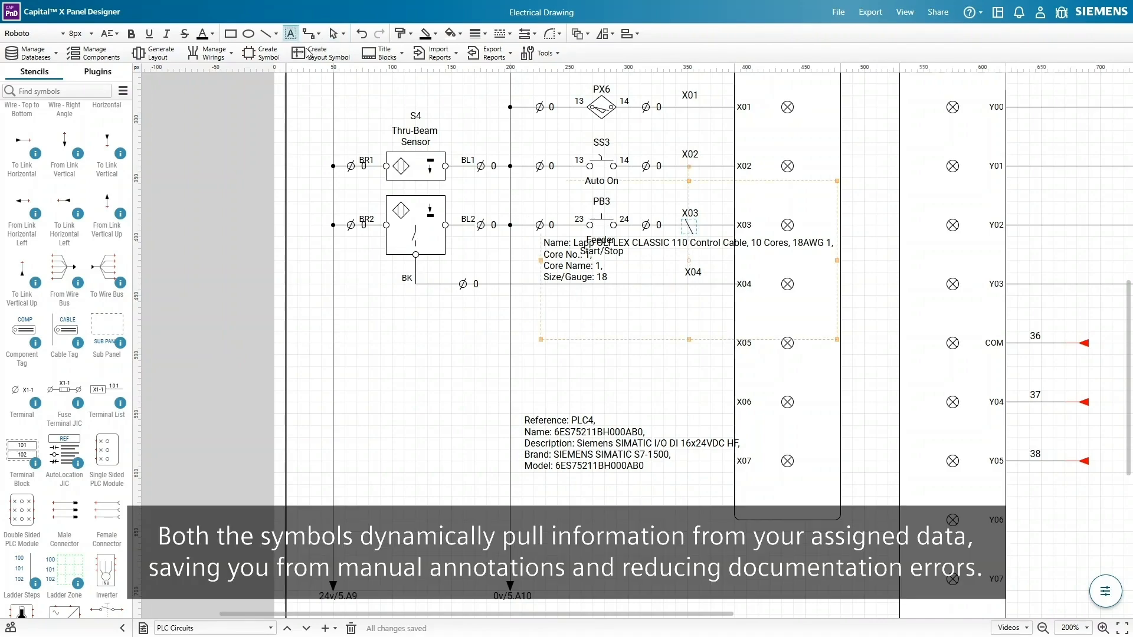
left_click(577, 264)
left_click_drag(579, 264, 631, 266)
right_click(607, 285)
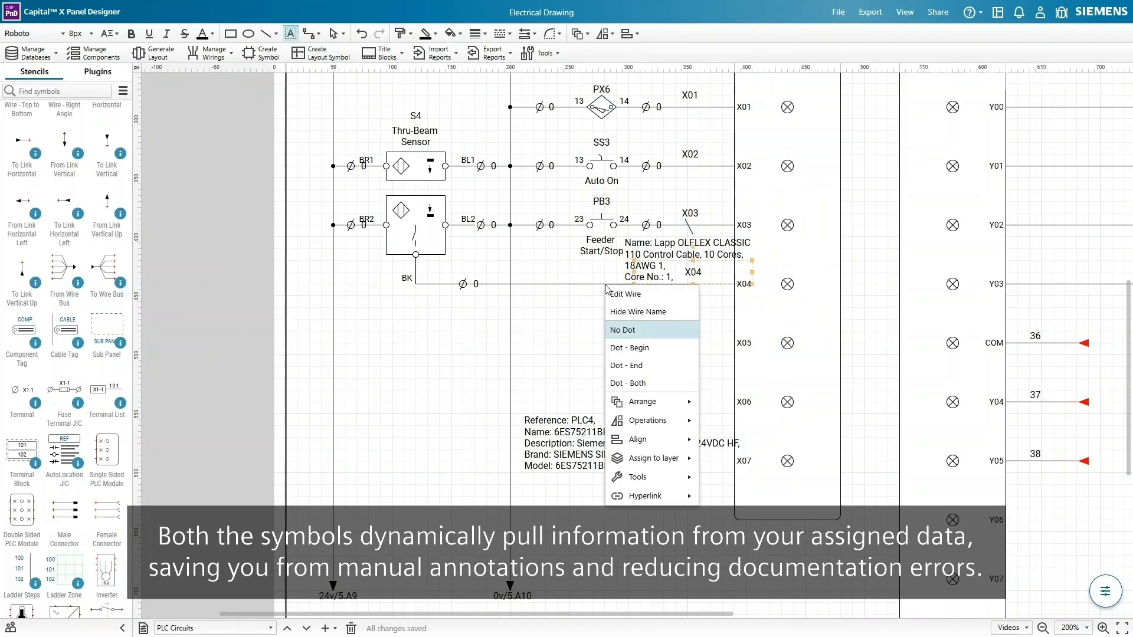
key("Escape")
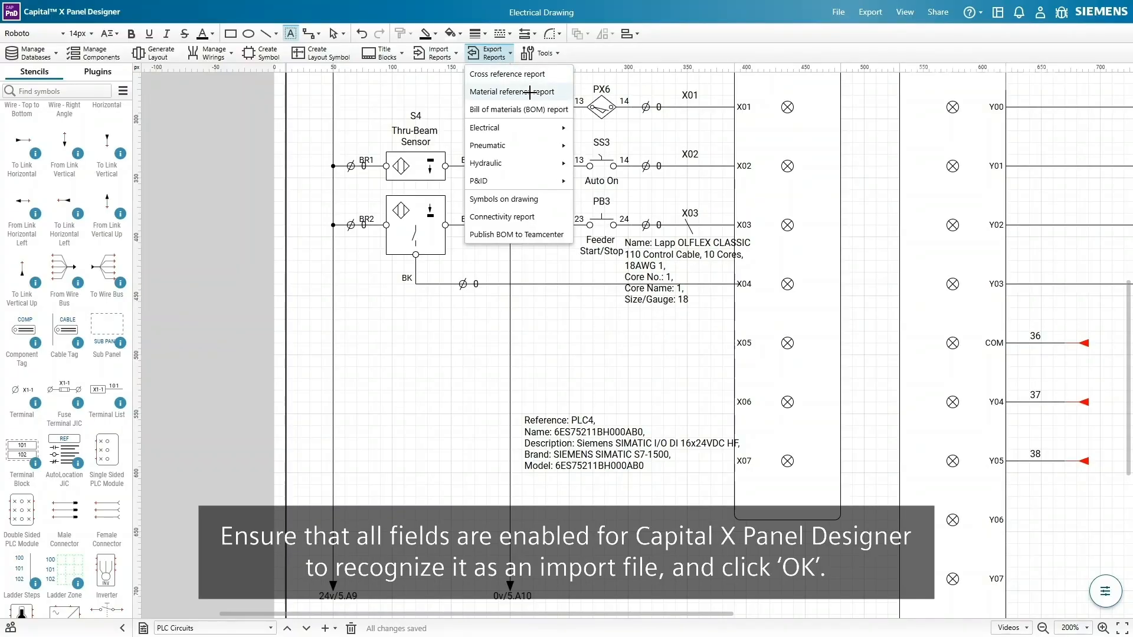
- Export the Material reference report with every listing field enabled
left_click(530, 91)
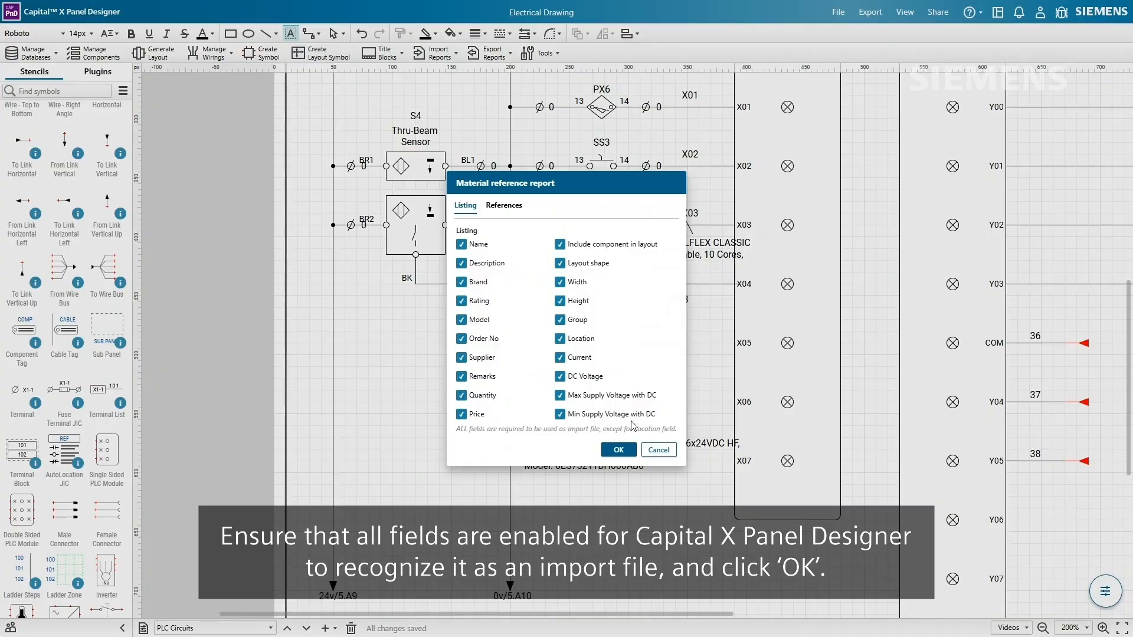
left_click(617, 451)
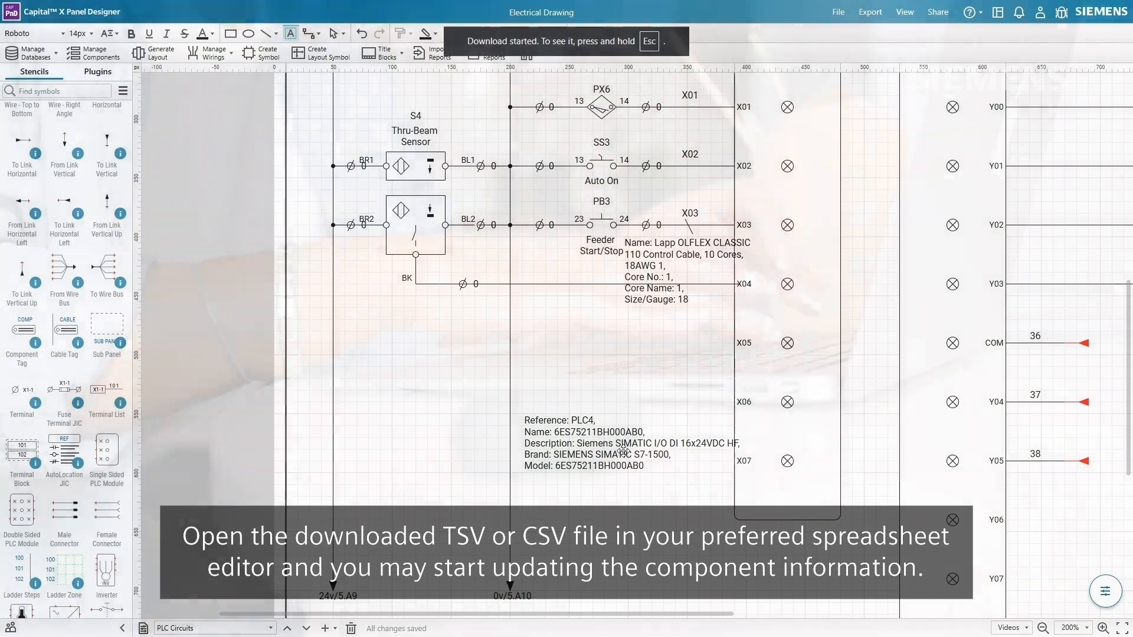
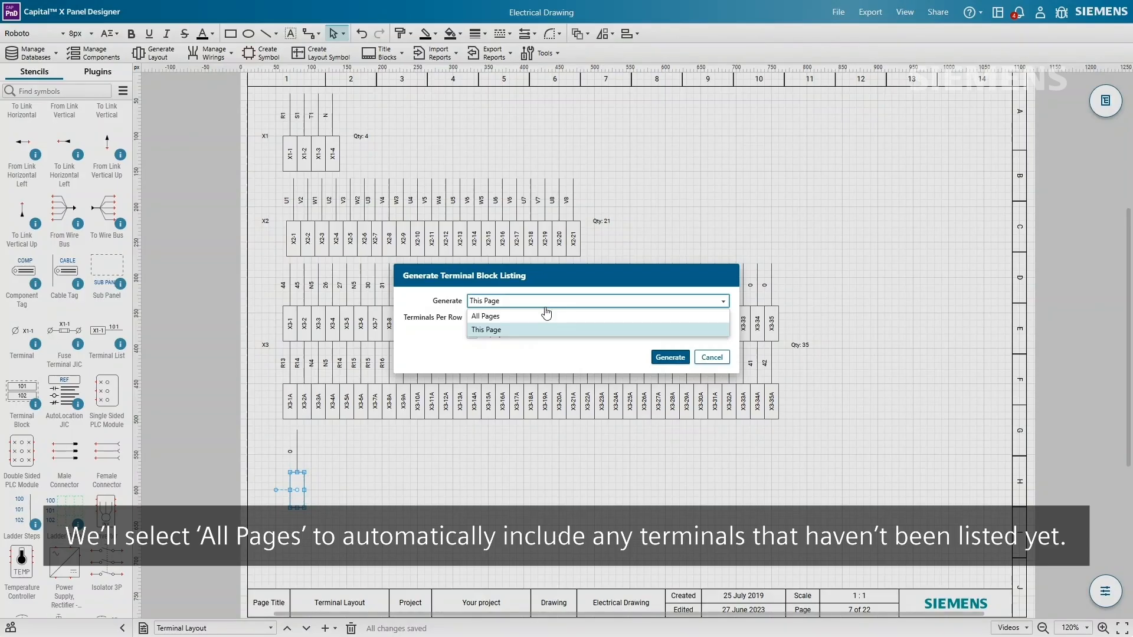
- Generate terminal lists from all pages at 20 terminals per row, adding an X4 list below X3
left_click(546, 317)
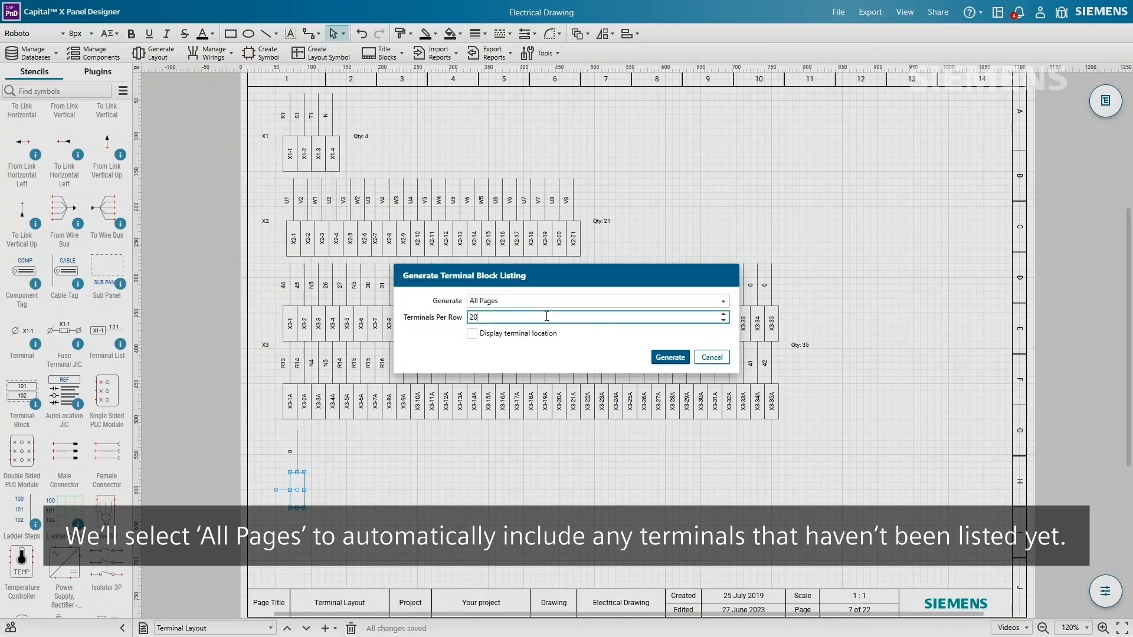
left_click(670, 358)
scroll(361, 526, "up", 2, "ctrl")
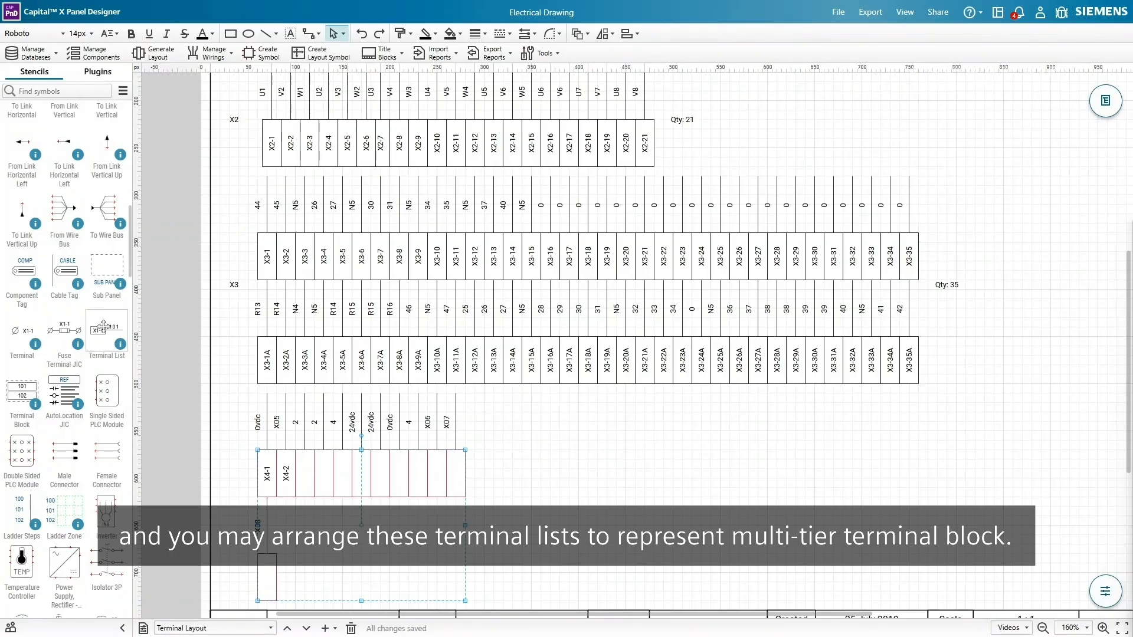
- Make the new X4 terminal list vertical and add a row of spare lists beside X08
right_click(484, 521)
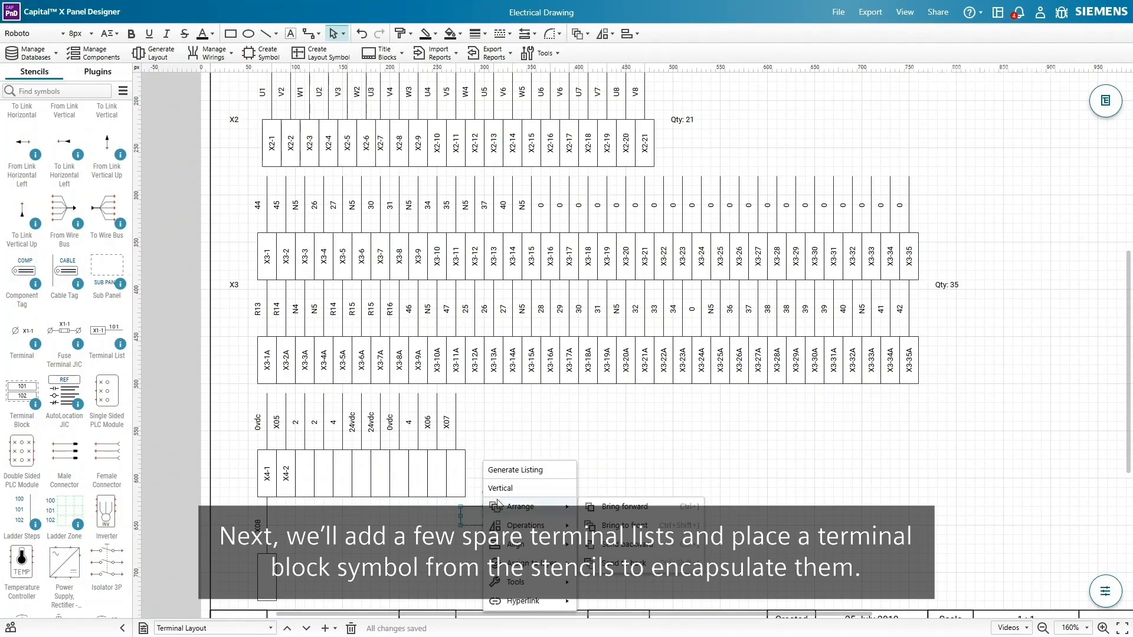
left_click(502, 488)
mouse_move(329, 581)
left_mouse_down()
mouse_move(284, 581)
mouse_move(324, 578)
left_mouse_up()
left_click_drag(323, 578, 342, 578, "ctrl")
left_click_drag(343, 578, 381, 577, "ctrl")
left_click_drag(381, 577, 400, 577, "ctrl")
left_click_drag(400, 577, 438, 577, "ctrl")
left_click_drag(438, 577, 457, 579, "ctrl")
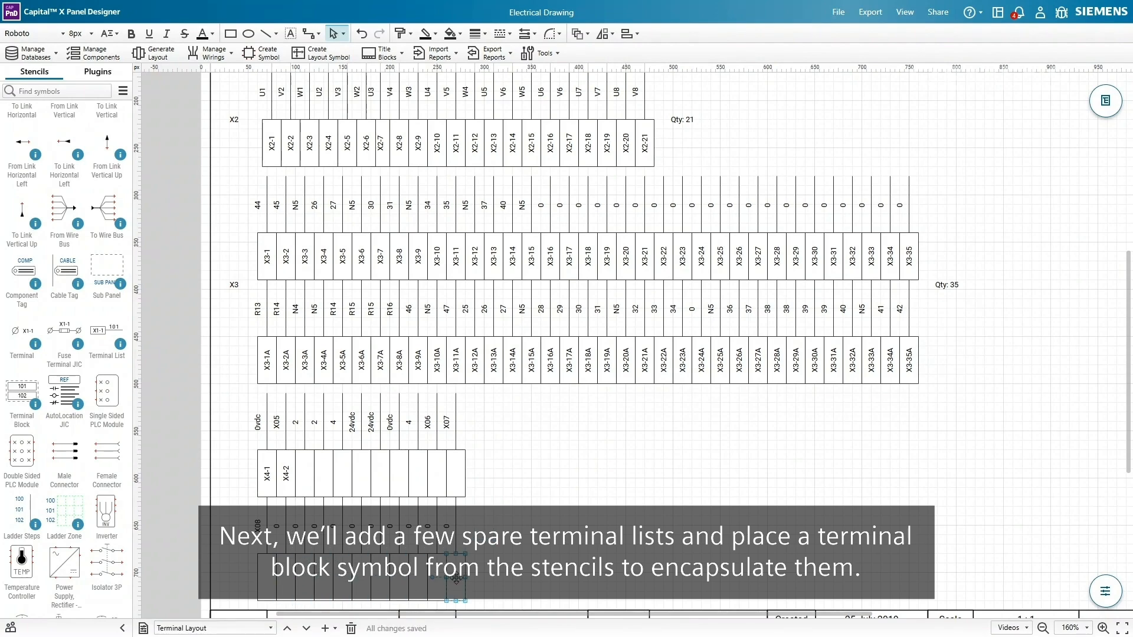
- Enclose the X4 lists in a terminal block with its reference label left and quantity right
left_click_drag(21, 394, 482, 604)
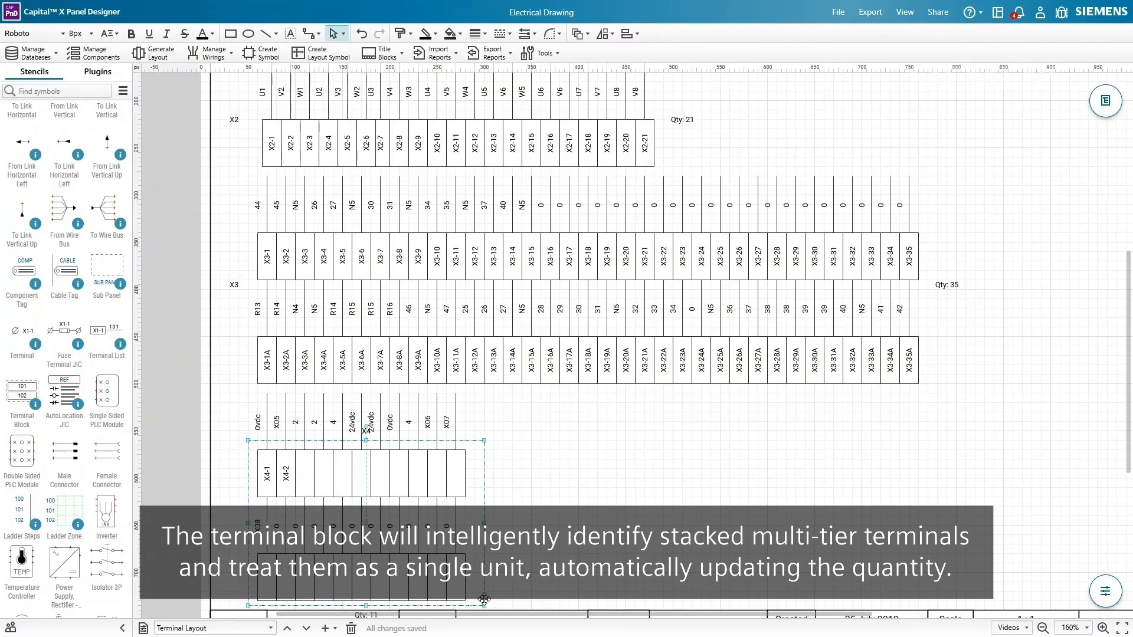
right_click(484, 599)
left_click(549, 471)
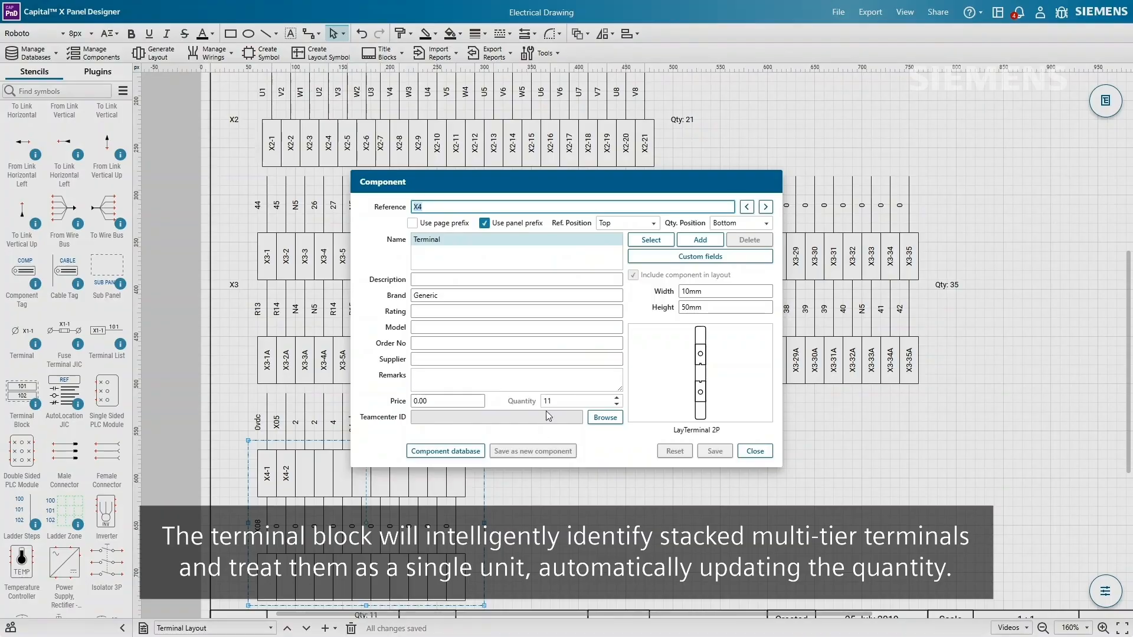
left_click(641, 225)
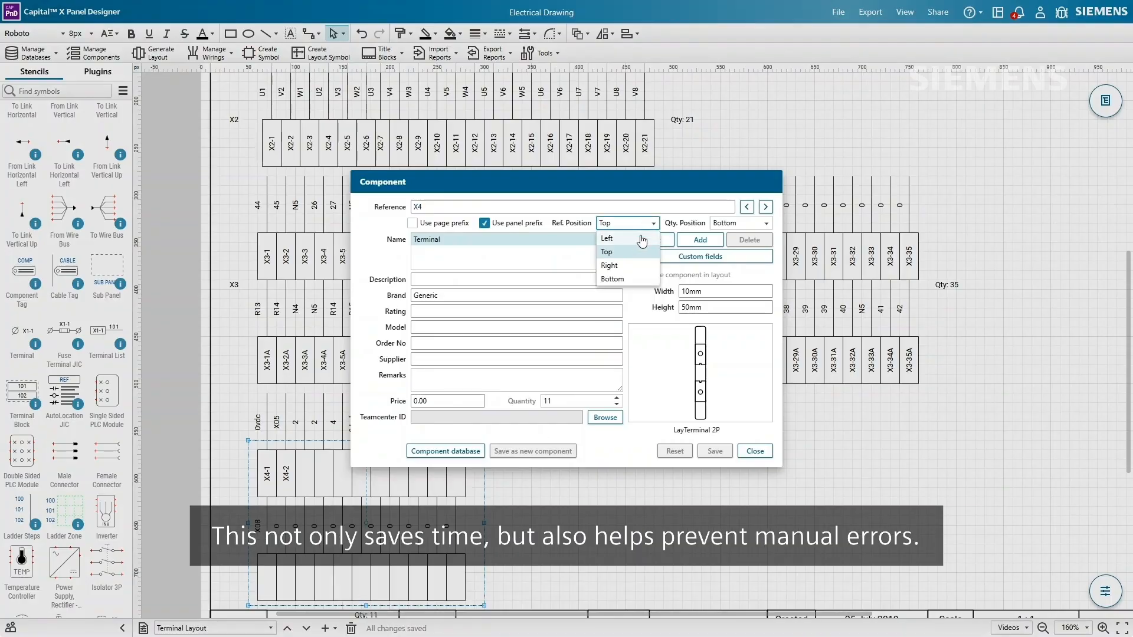
left_click(641, 238)
left_click(723, 223)
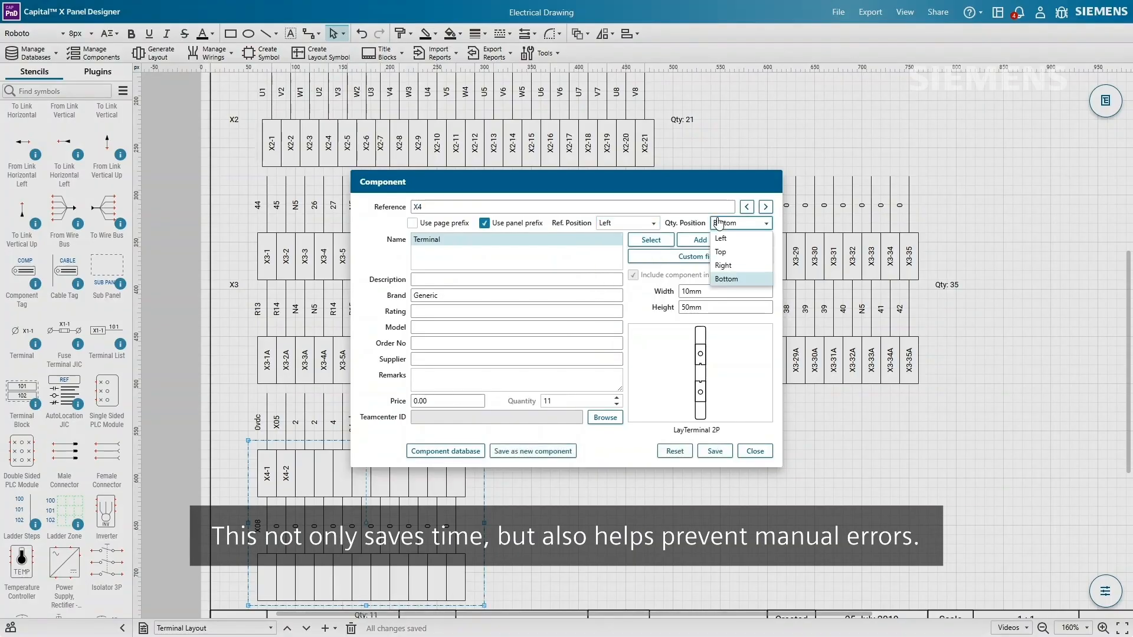
left_click(721, 266)
left_click(715, 452)
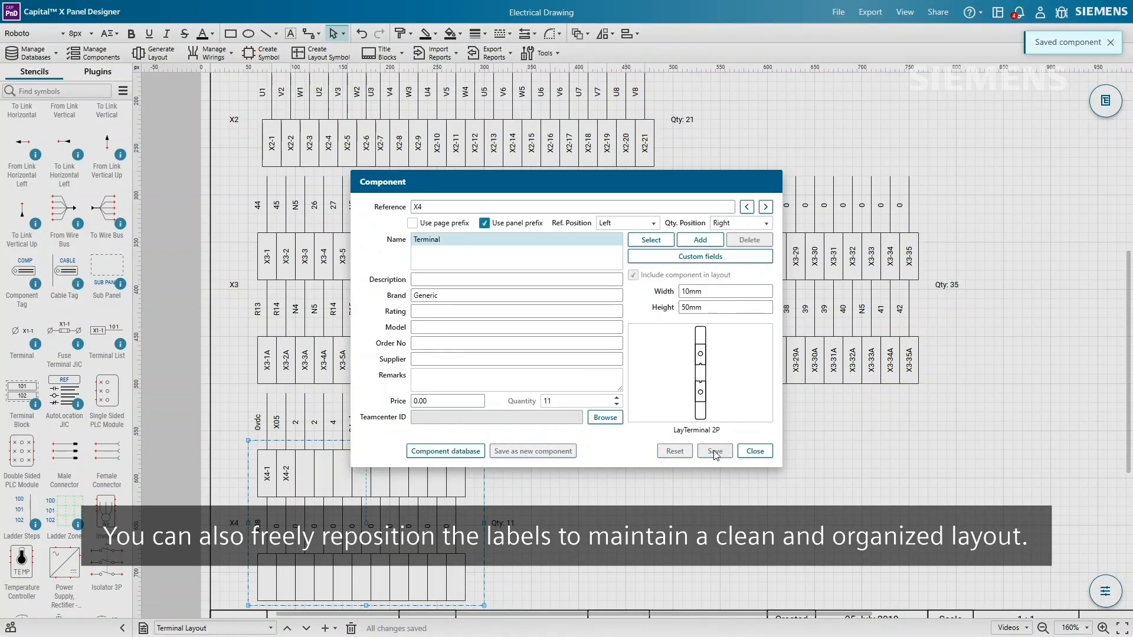
left_click(755, 453)
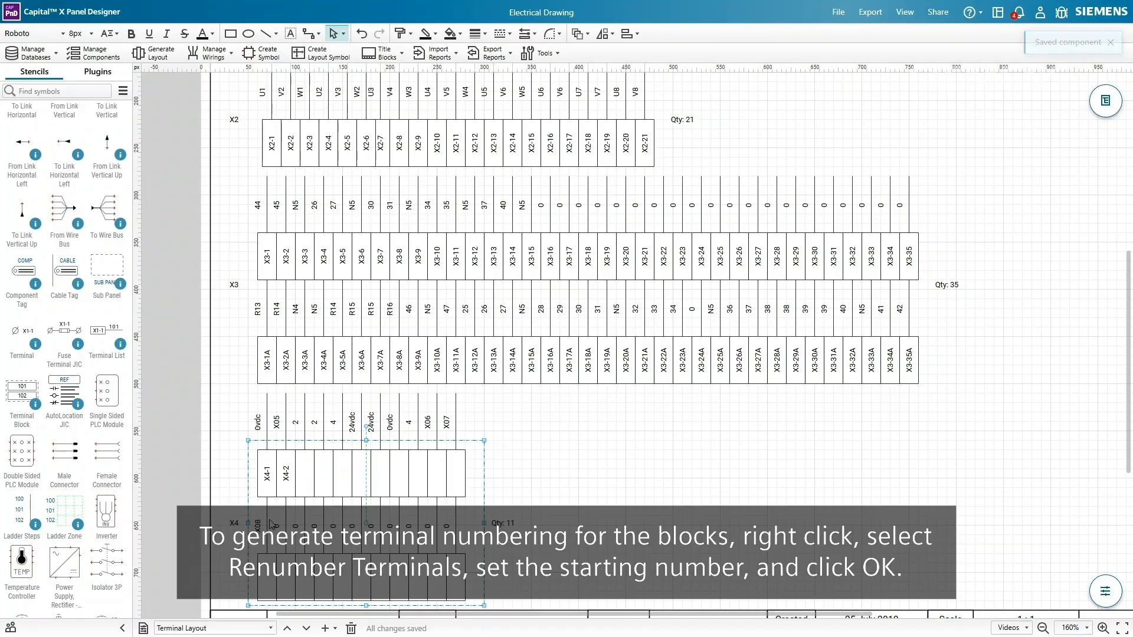
- Renumber the X4 block's terminals starting from 1
right_click(497, 522)
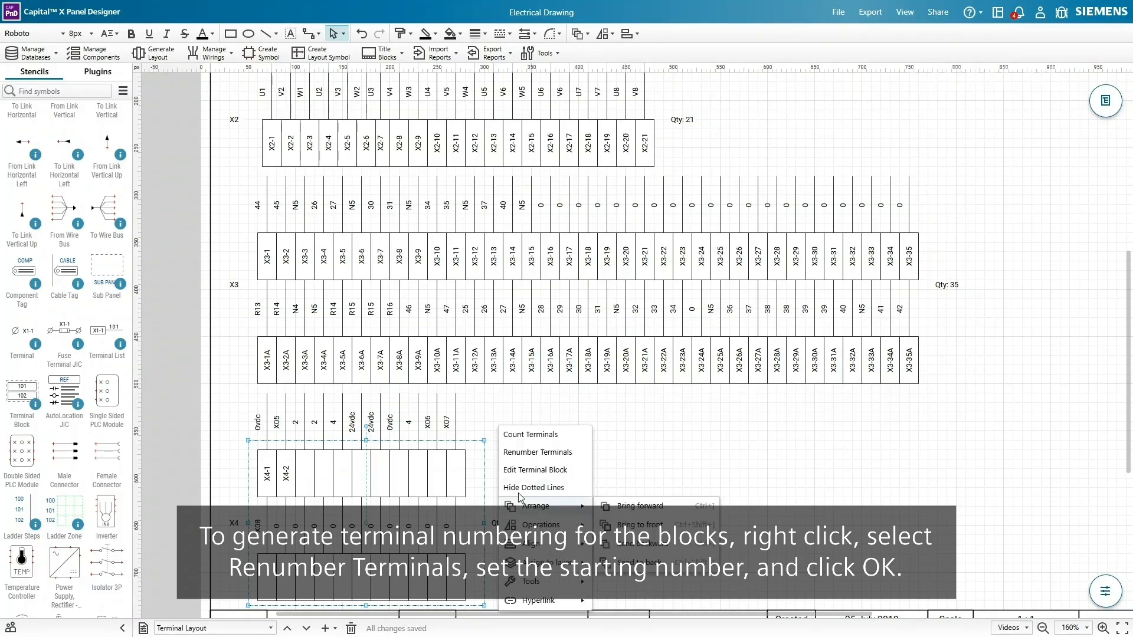
left_click(563, 452)
left_click(659, 360)
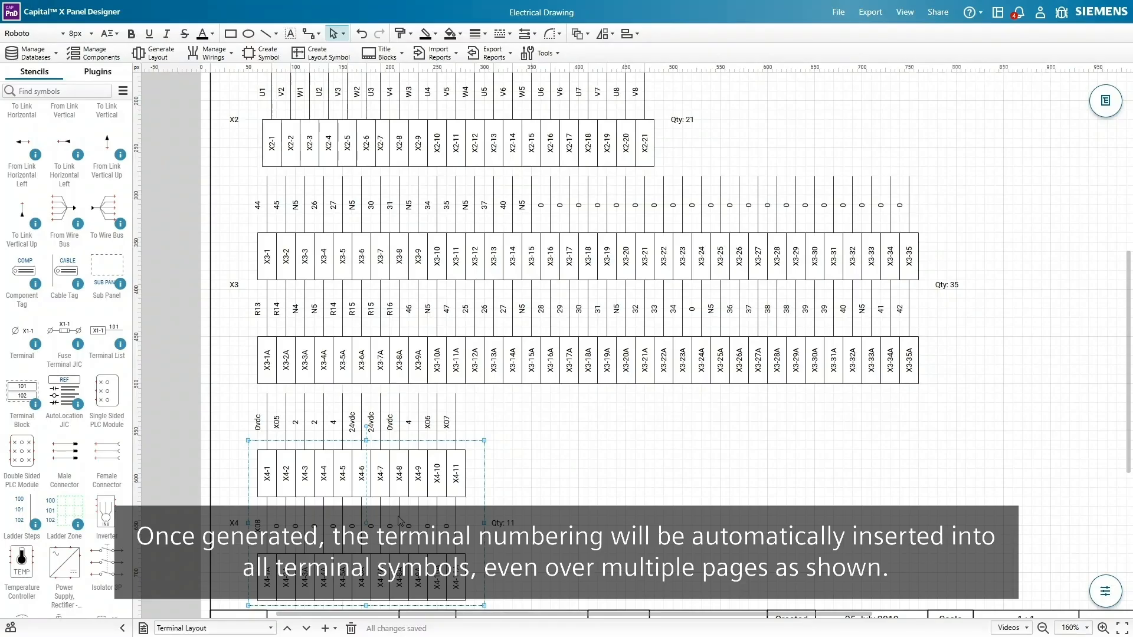
- Check the PLC Circuits page, then return to the Terminal Layout page
left_click(271, 629)
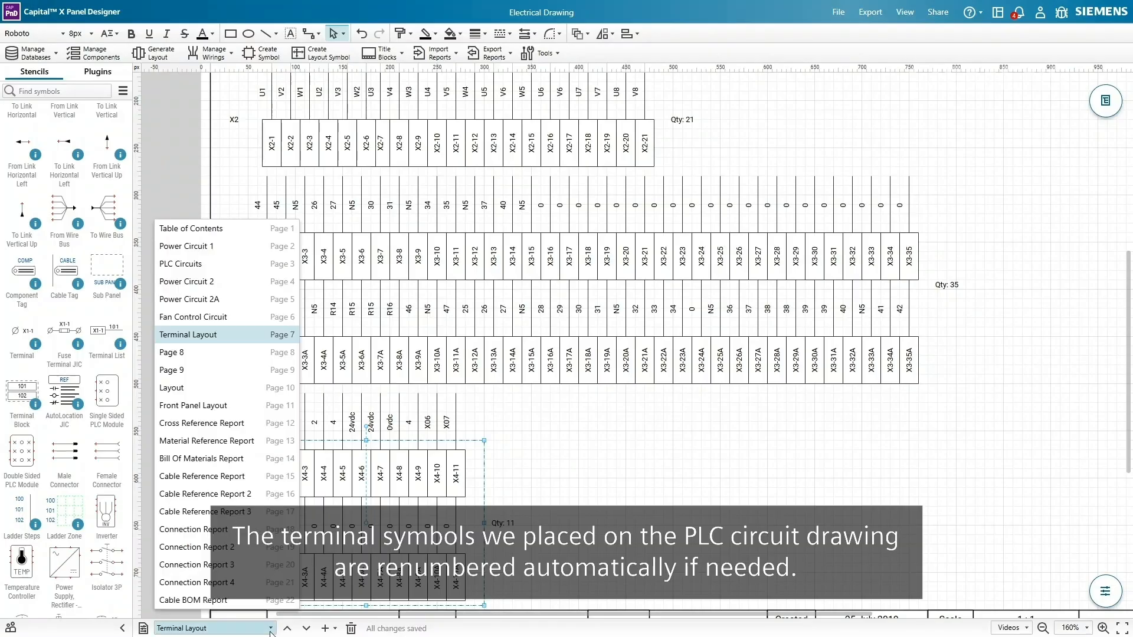
left_click(181, 263)
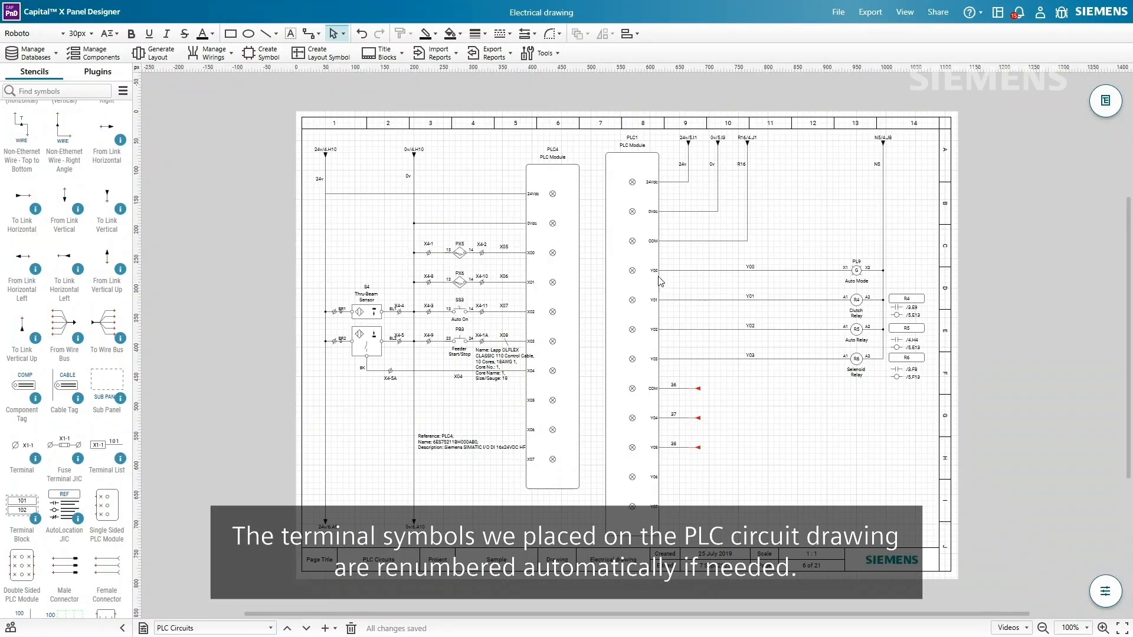
scroll(422, 223, "up", 2, "ctrl")
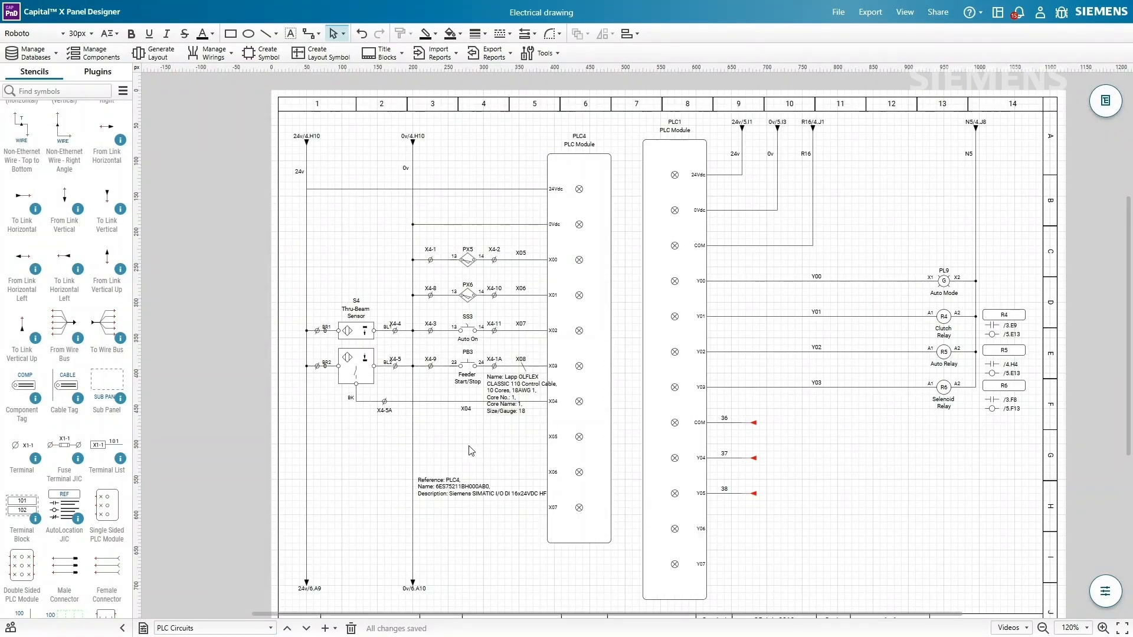
left_click(270, 628)
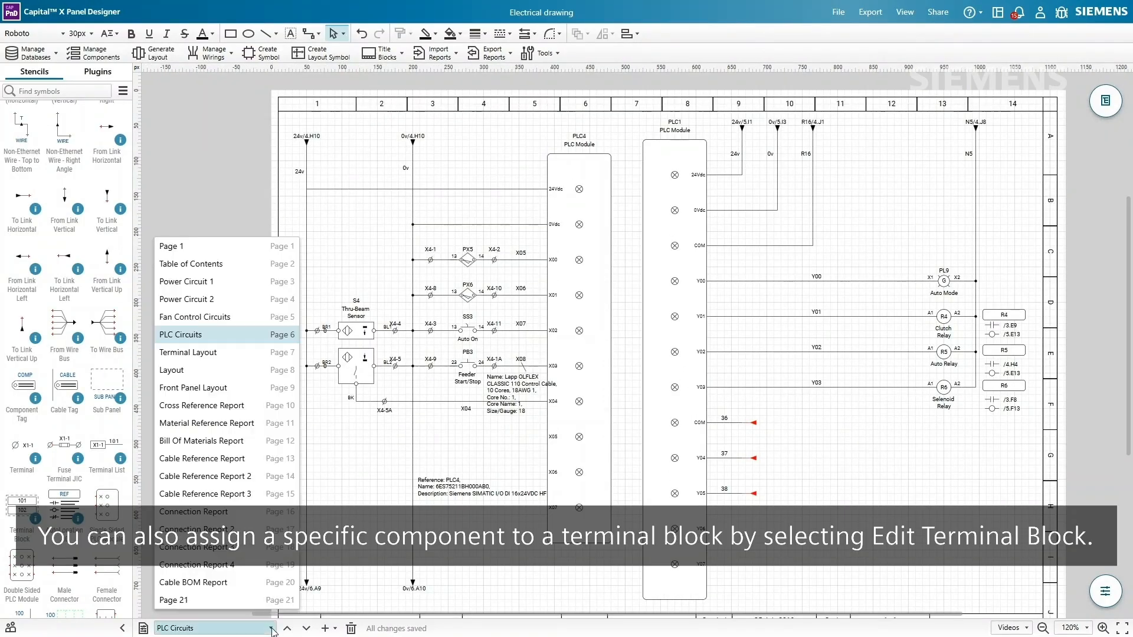
left_click(177, 370)
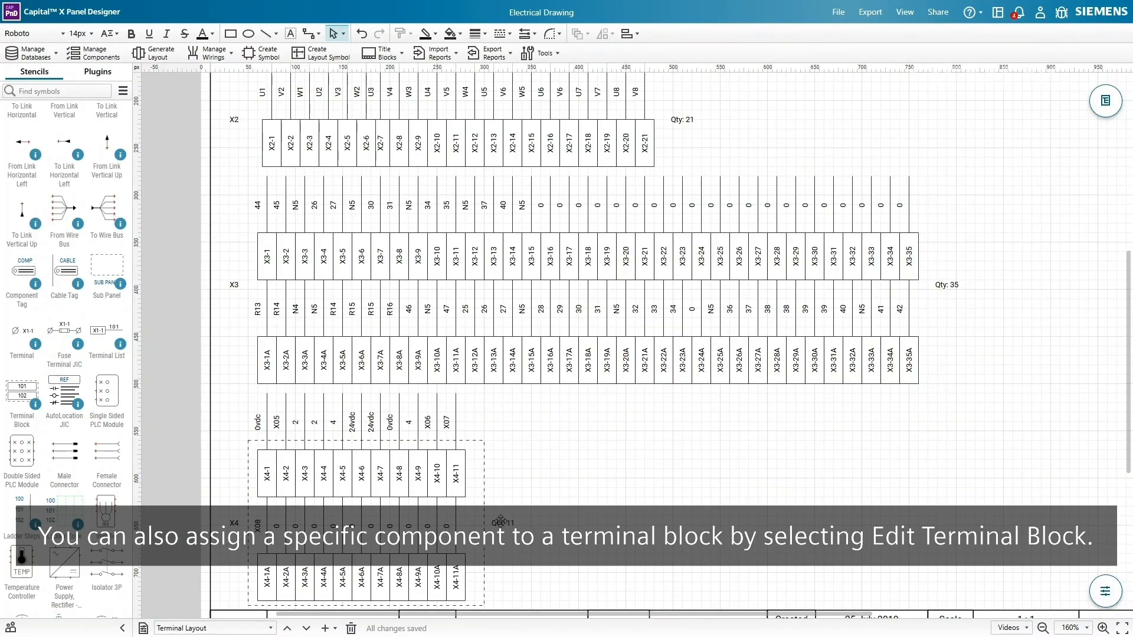
right_click(500, 521)
- Review block X4's component settings: Generic terminal, quantity 11, LayTerminal 2P layout
left_click(519, 468)
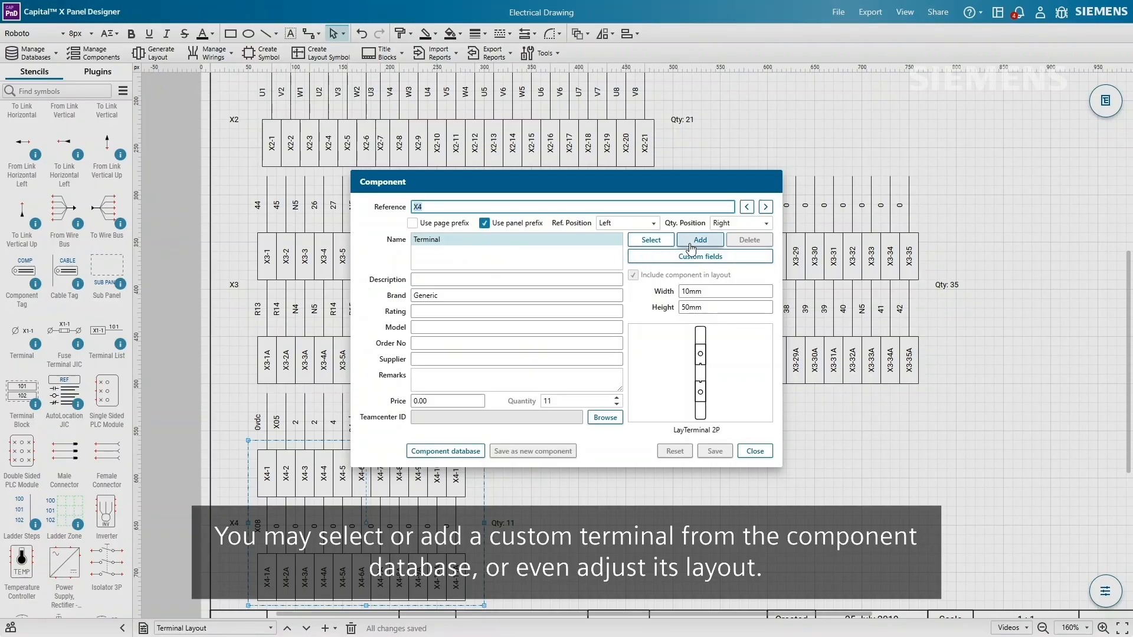
mouse_move(729, 368)
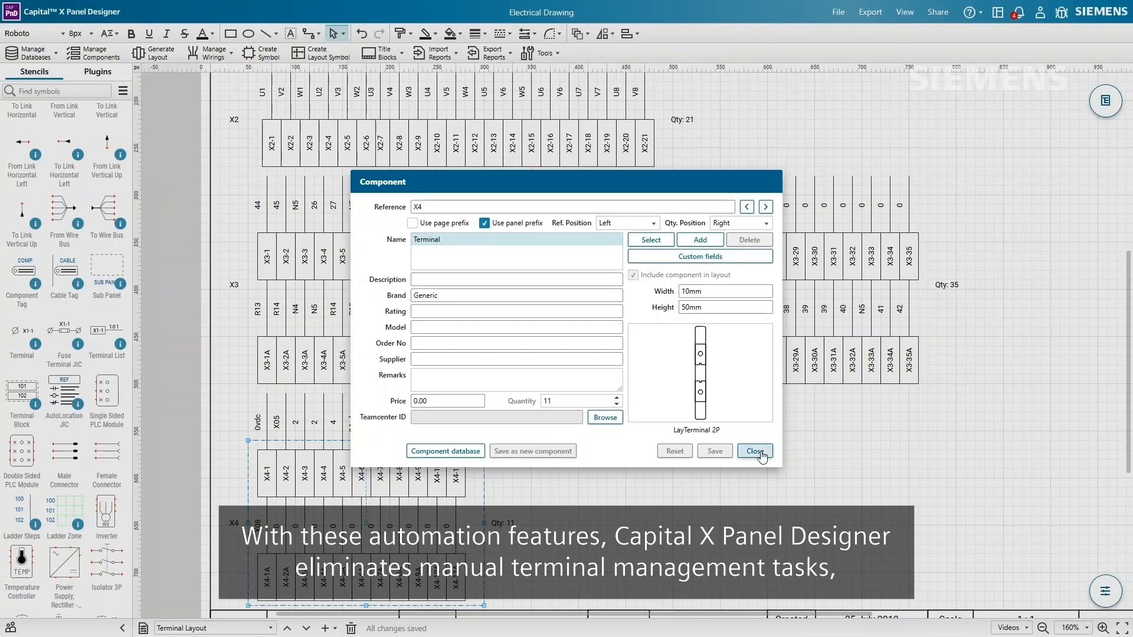
left_click(760, 452)
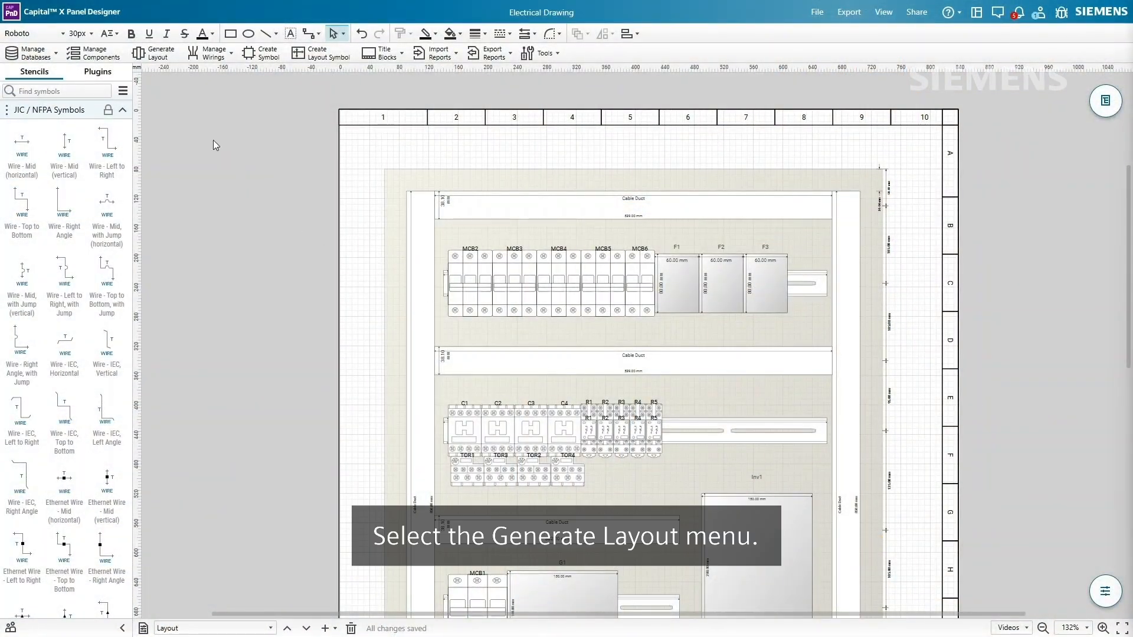
- Generate layout symbols for R6 and PLC4, move PLC4 down, and set R6 beside R5
left_click(159, 54)
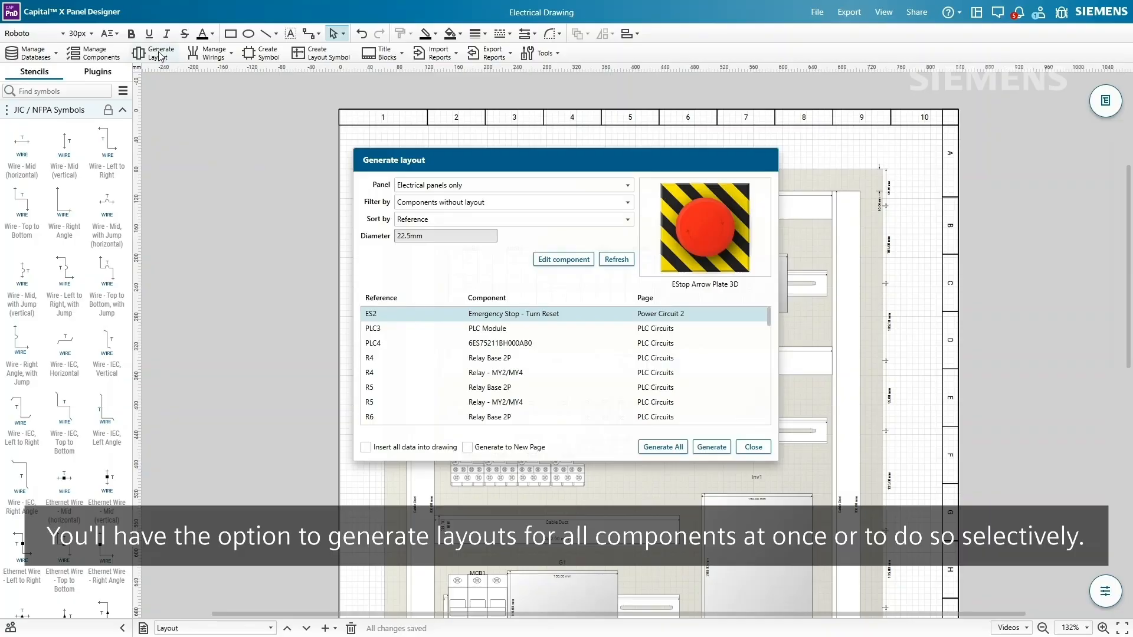
scroll(458, 337, "down", 10)
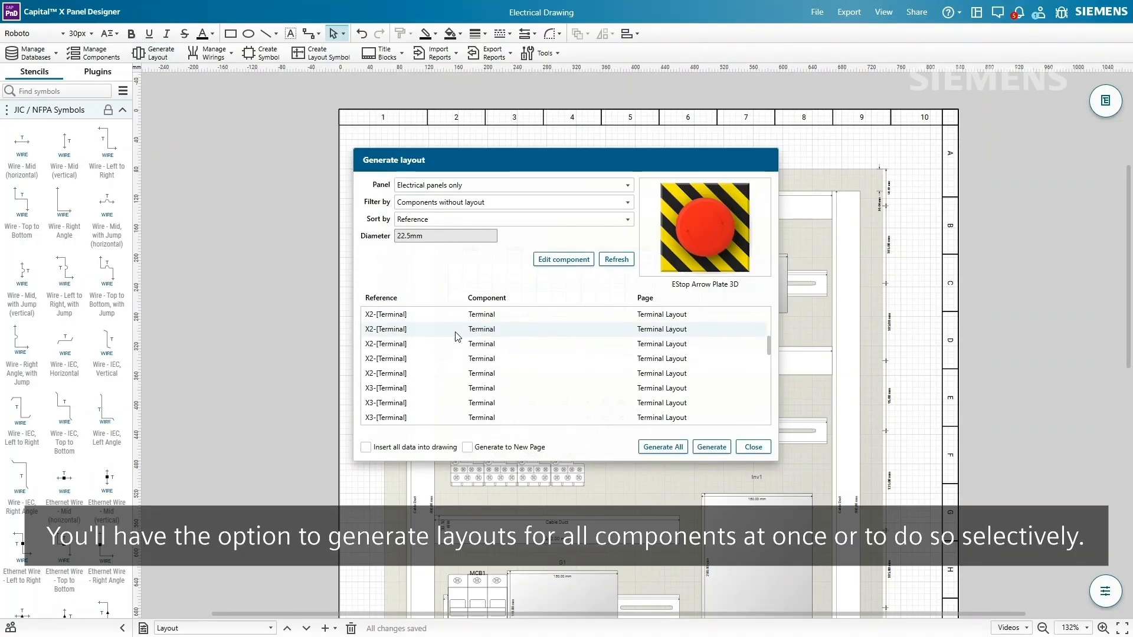
scroll(458, 337, "up", 10)
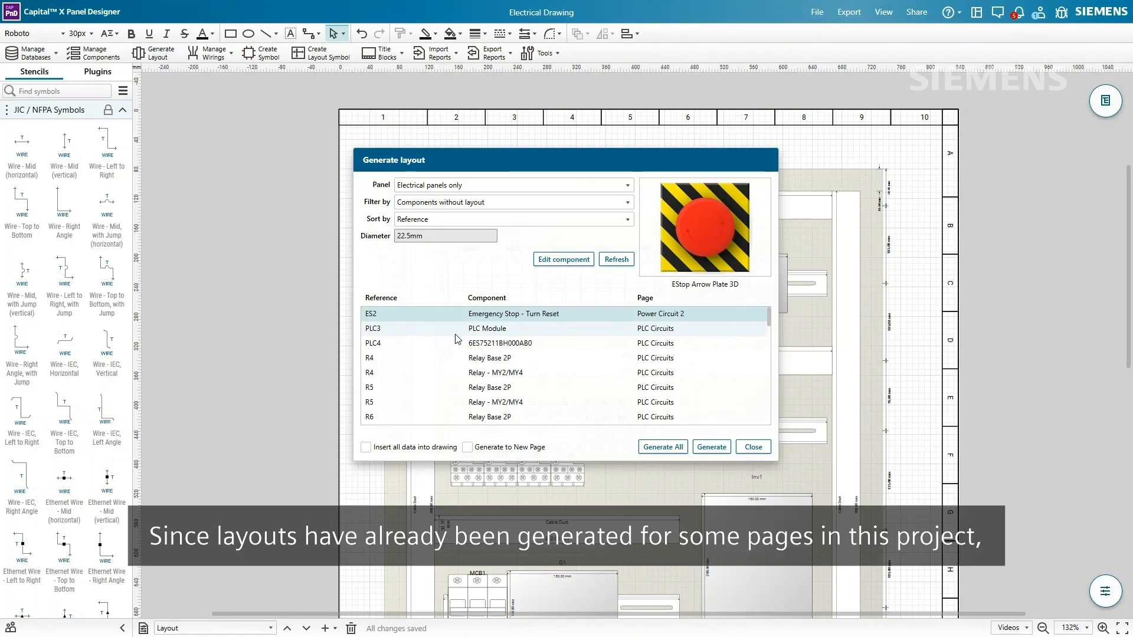
left_click(456, 417)
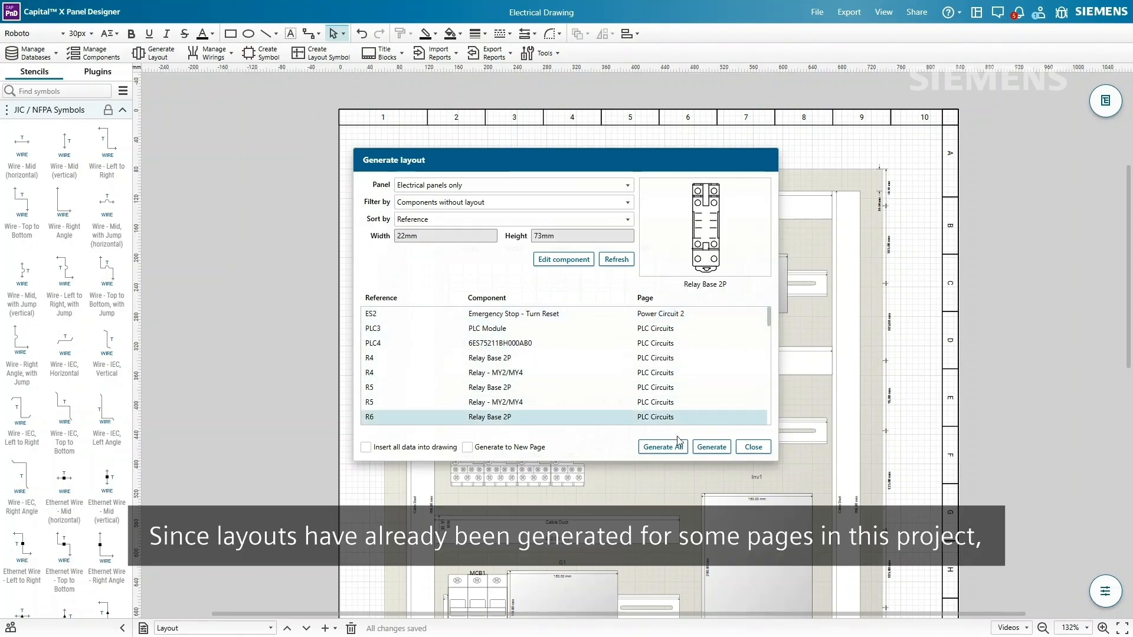
left_click(710, 447)
left_click(546, 348)
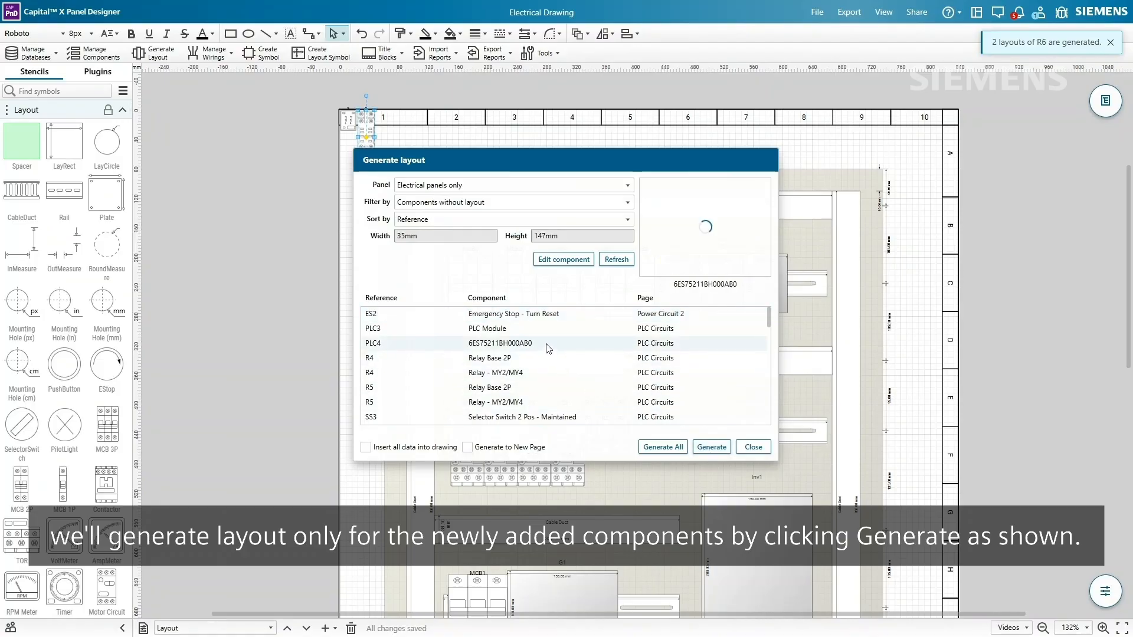
left_click(712, 447)
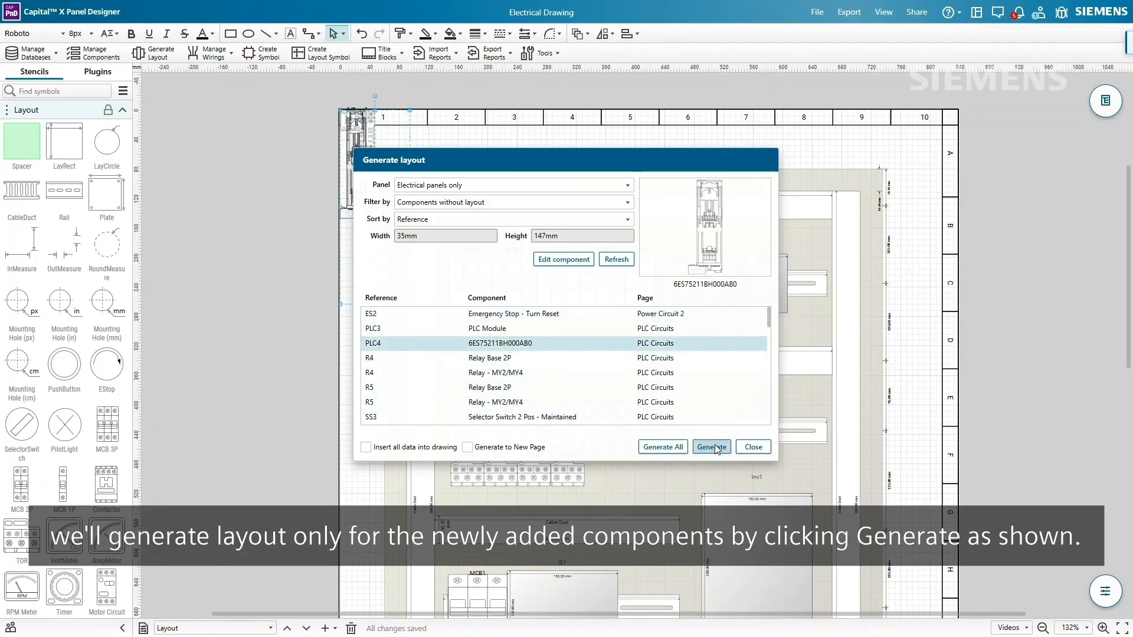
left_click(749, 446)
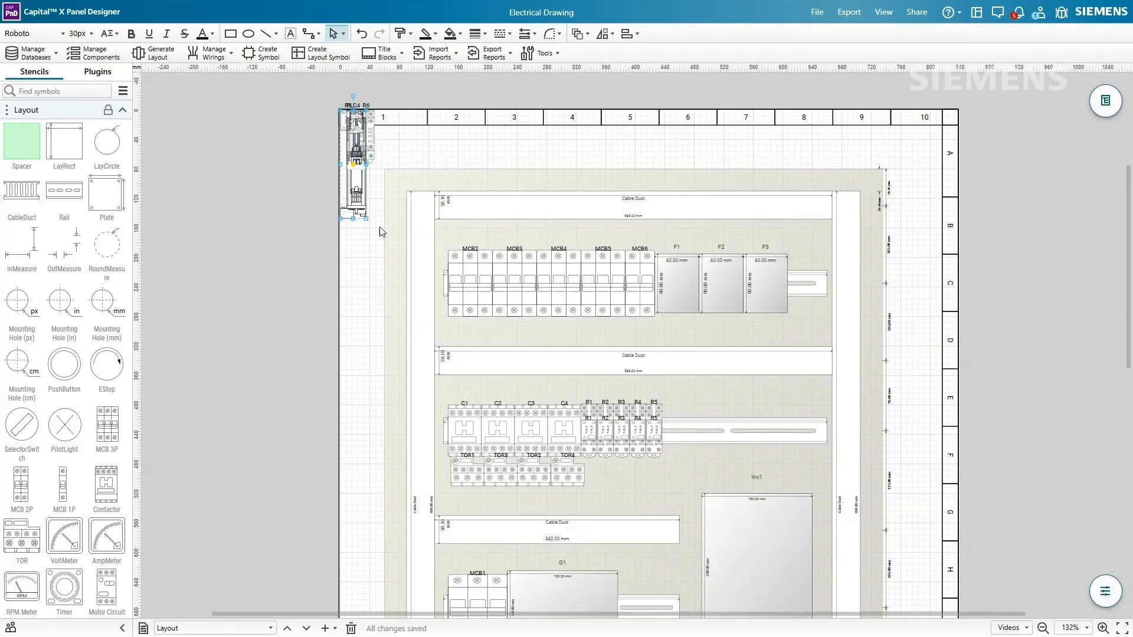
left_click_drag(348, 204, 356, 353)
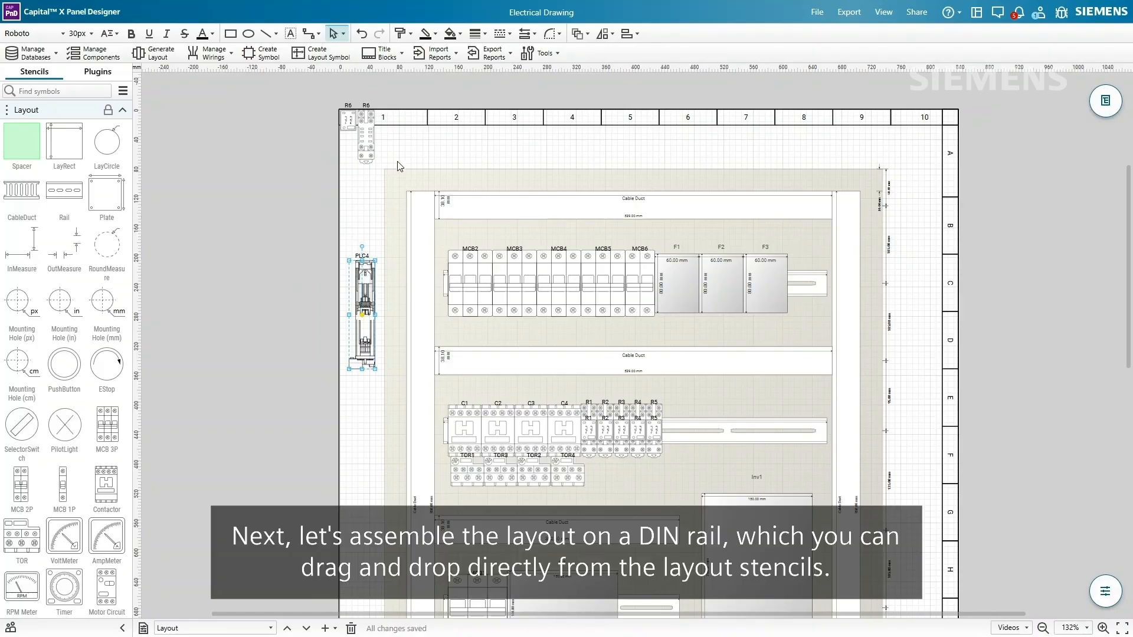
left_click_drag(371, 147, 745, 432)
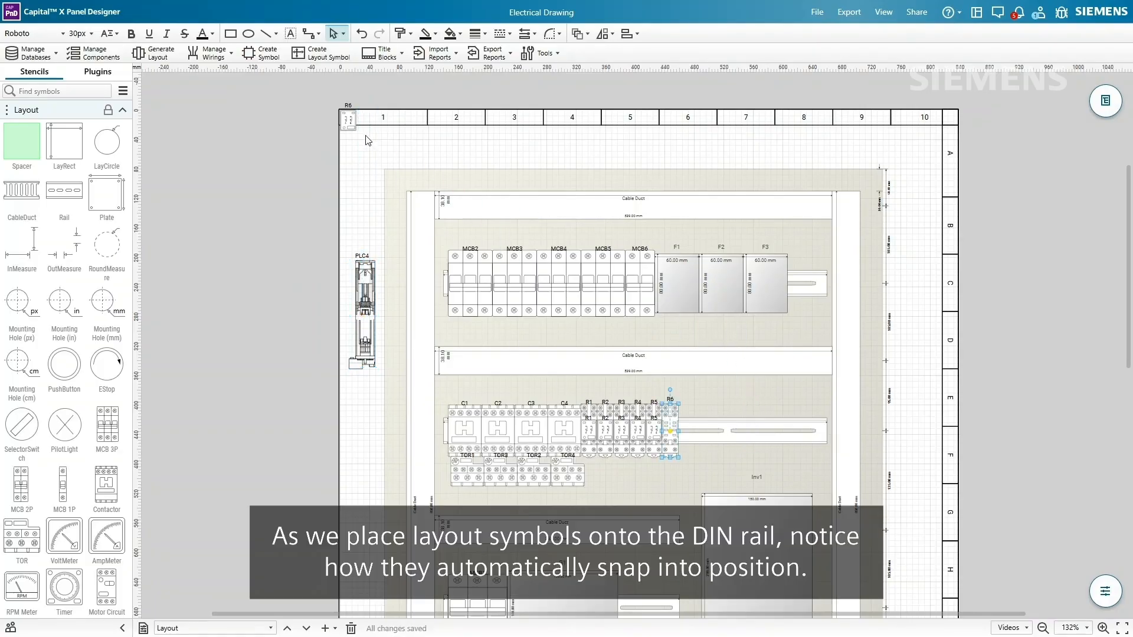
- Place relay R6 and then PLC4 in sequence on the DIN rail
left_click_drag(354, 128, 670, 431)
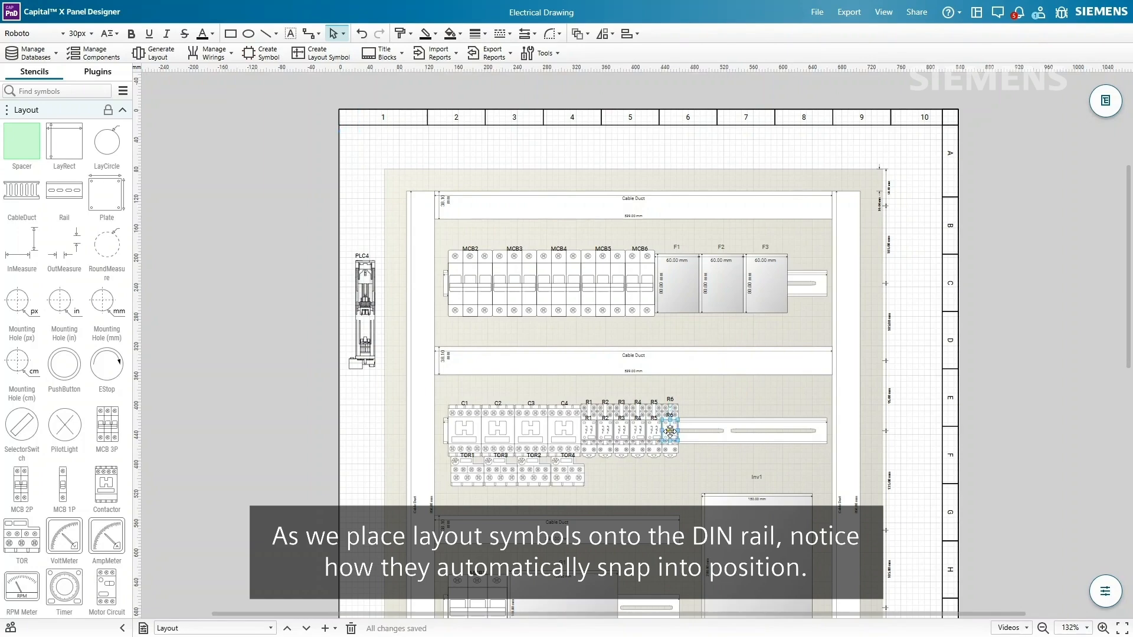
left_click_drag(367, 288, 705, 426)
scroll(717, 481, "up", 2, "ctrl")
scroll(716, 479, "up", 2, "ctrl")
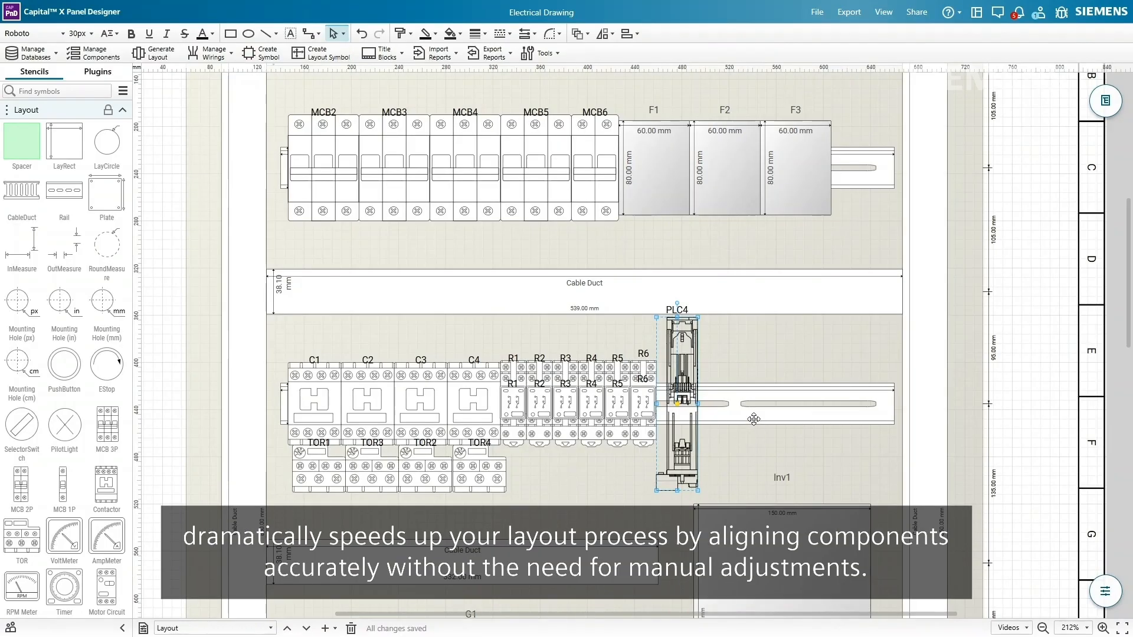
scroll(754, 419, "down", 2, "ctrl")
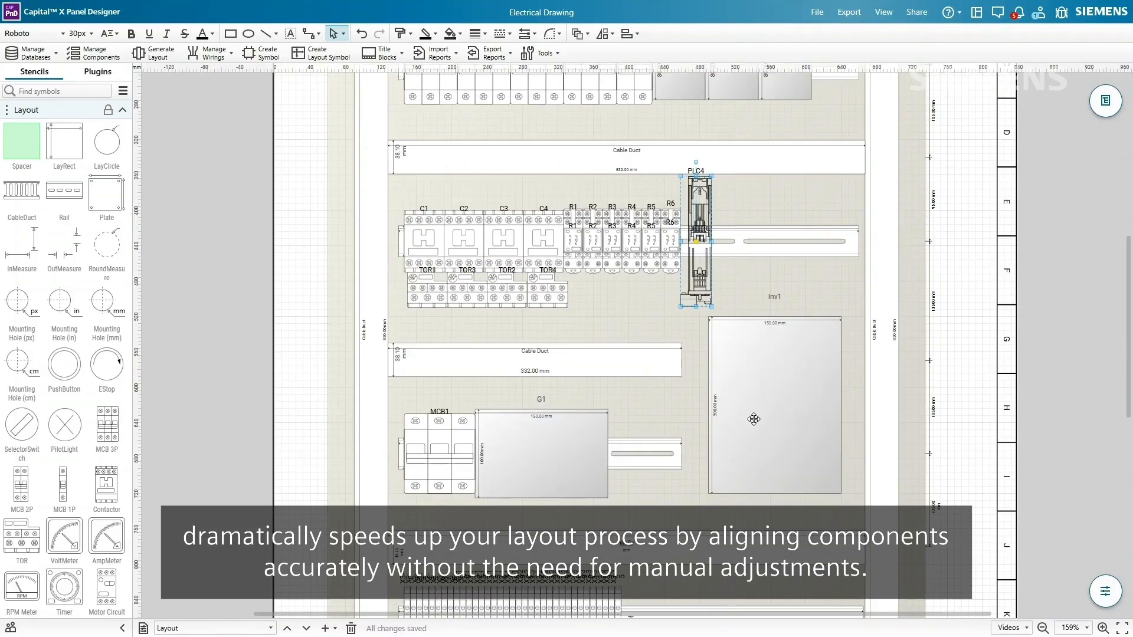
- Detach MCB1 to the panel's left and reposition the rail carrying G1
left_click_drag(435, 457, 309, 473)
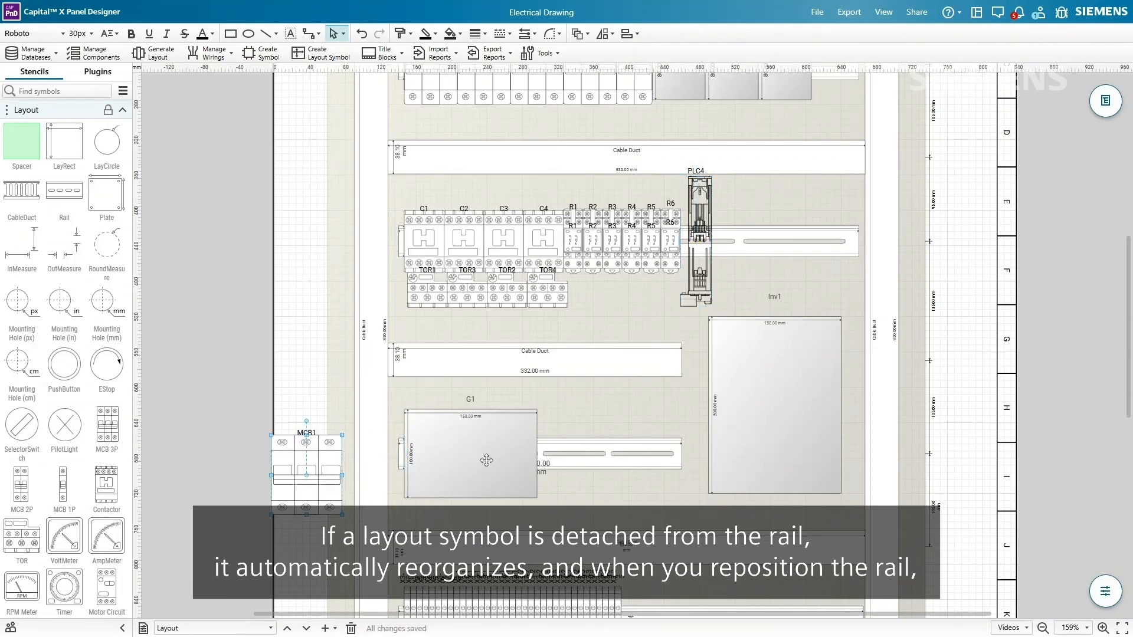
mouse_move(568, 456)
left_mouse_down()
mouse_move(618, 427)
mouse_move(564, 443)
left_mouse_up()
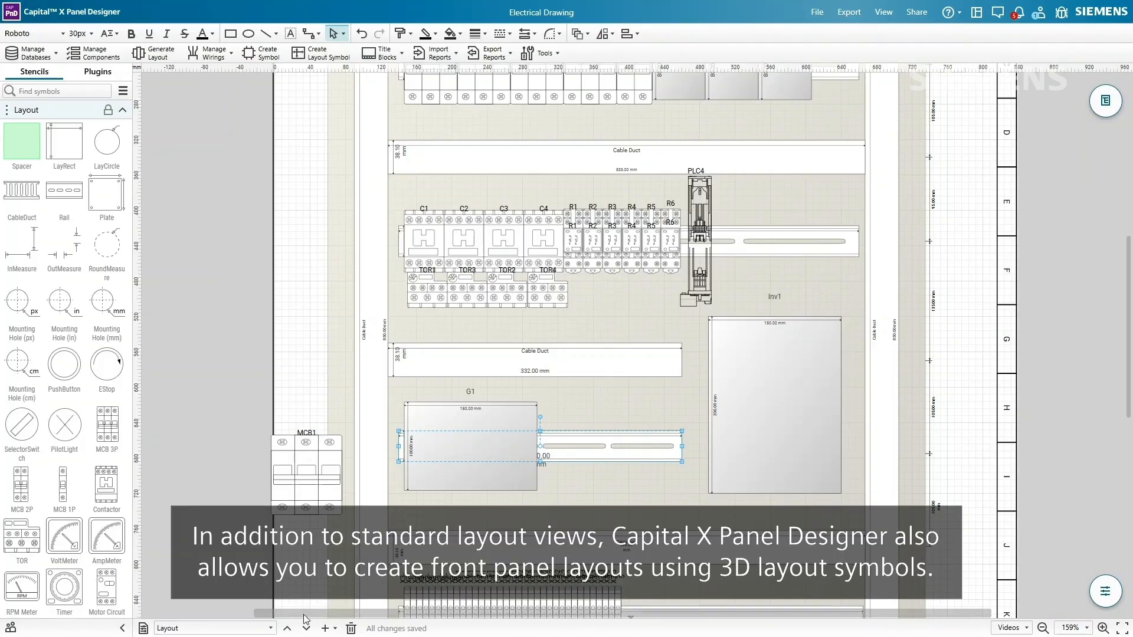
left_click(270, 629)
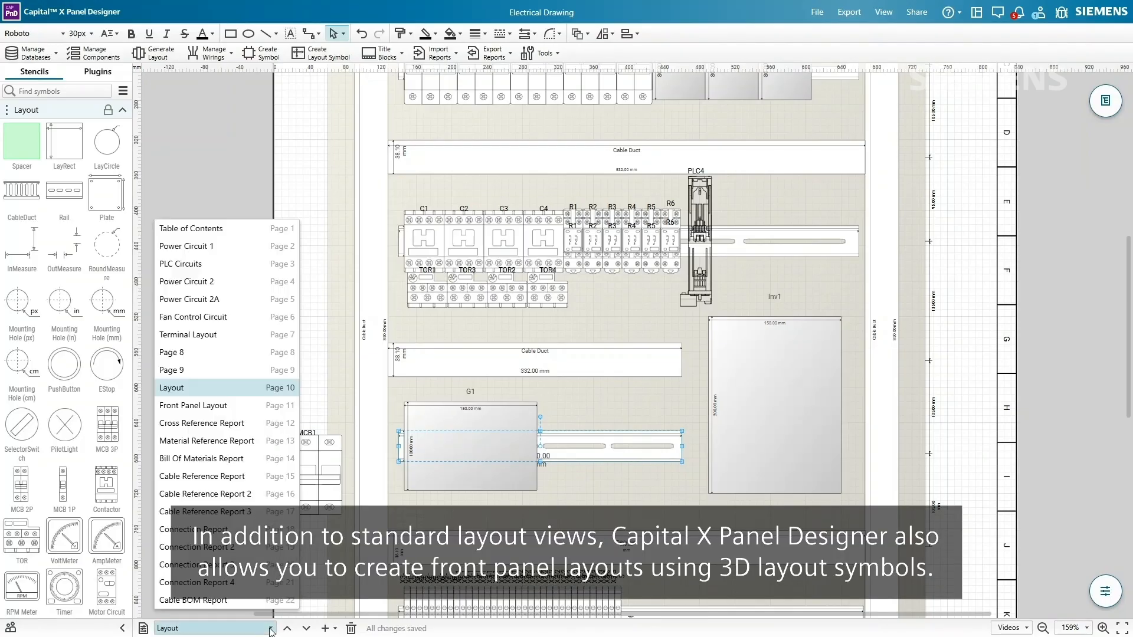
- Generate ES2's 3D layout on the Front Panel Layout page
left_click(229, 411)
left_click(165, 60)
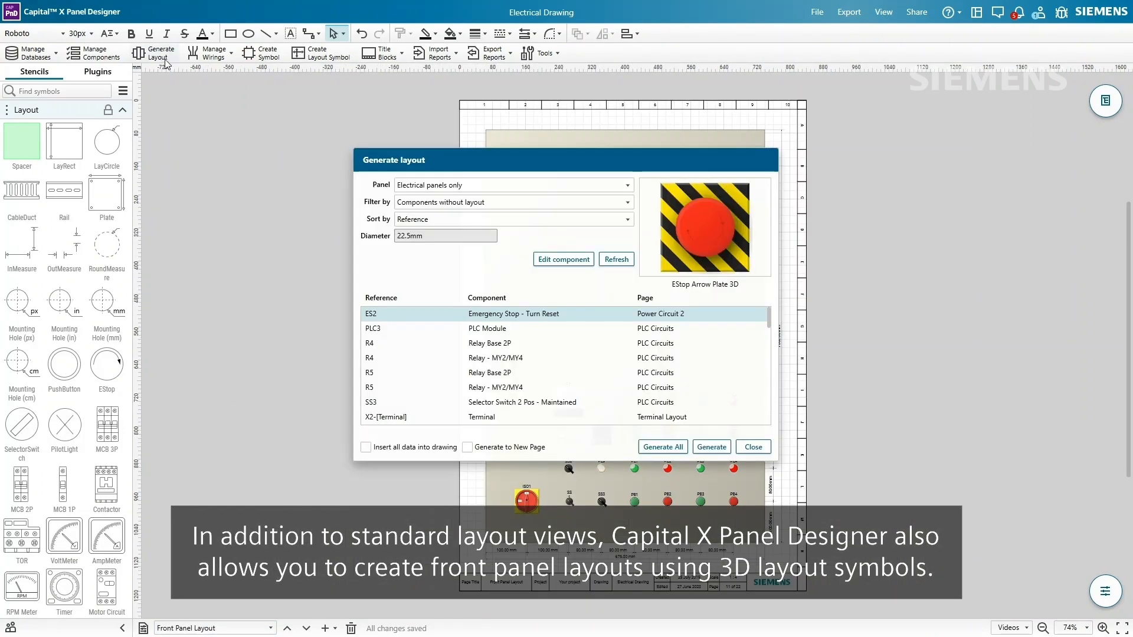
left_click(704, 450)
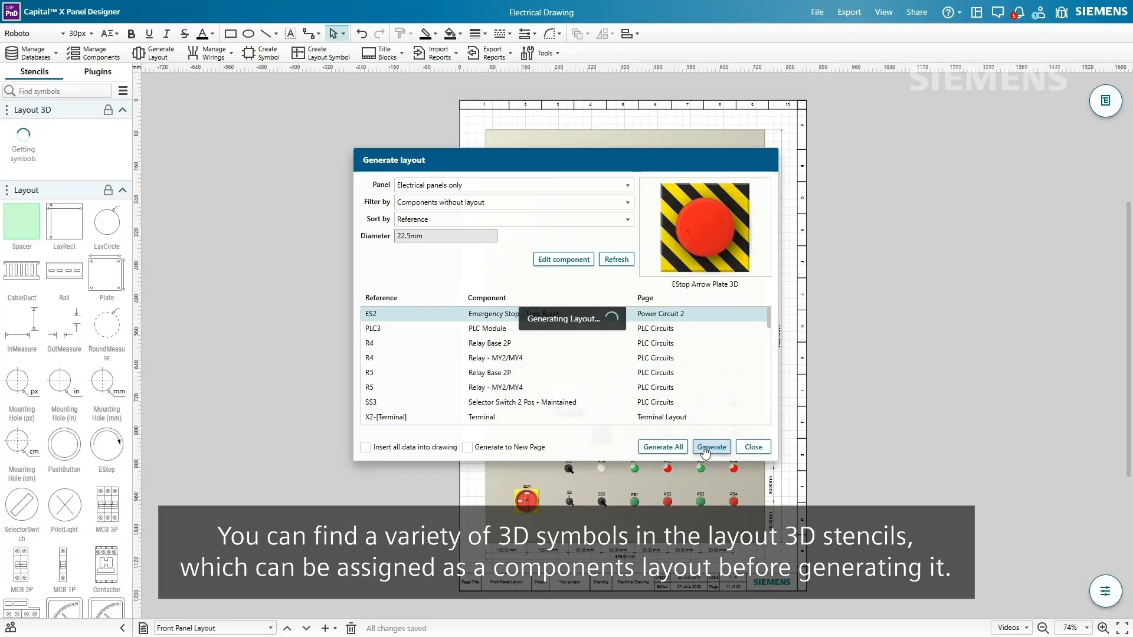
left_click(753, 447)
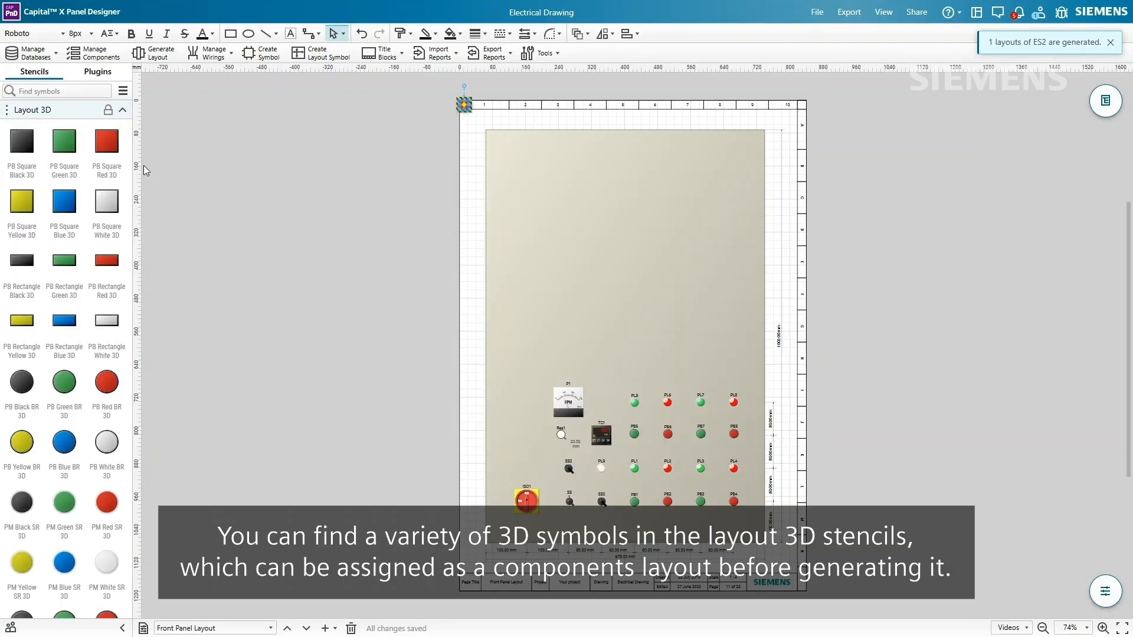
- Drop two red E-stop buttons onto the front panel and move the ES2 plate beside them
left_click_drag(129, 155, 136, 333)
left_click_drag(65, 263, 528, 400)
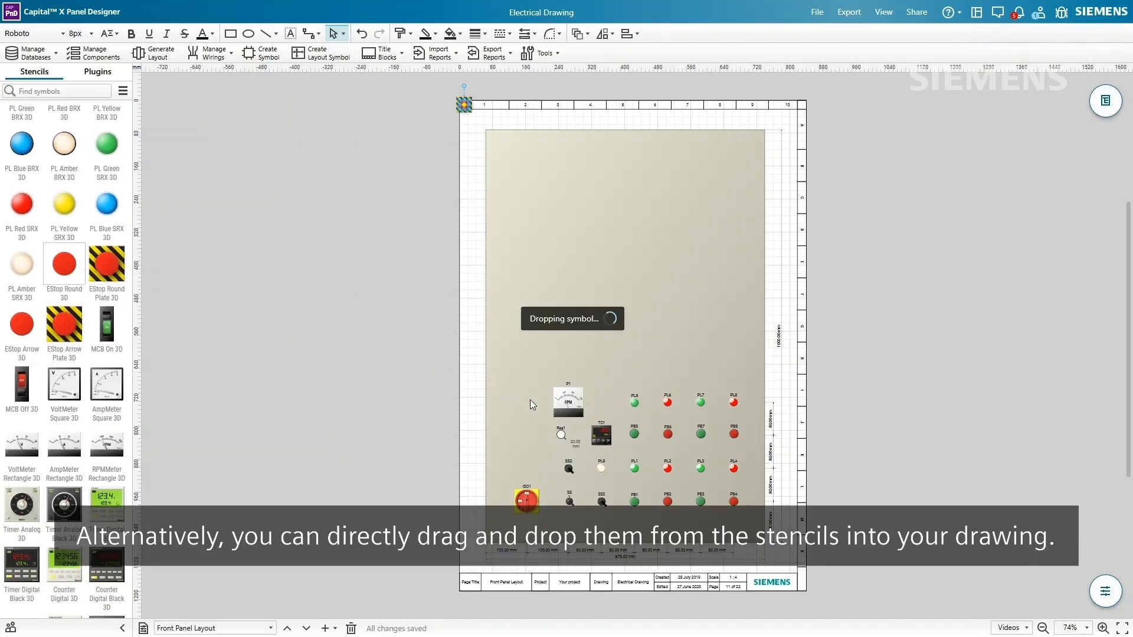
left_click_drag(21, 326, 529, 423)
left_click_drag(464, 105, 527, 446)
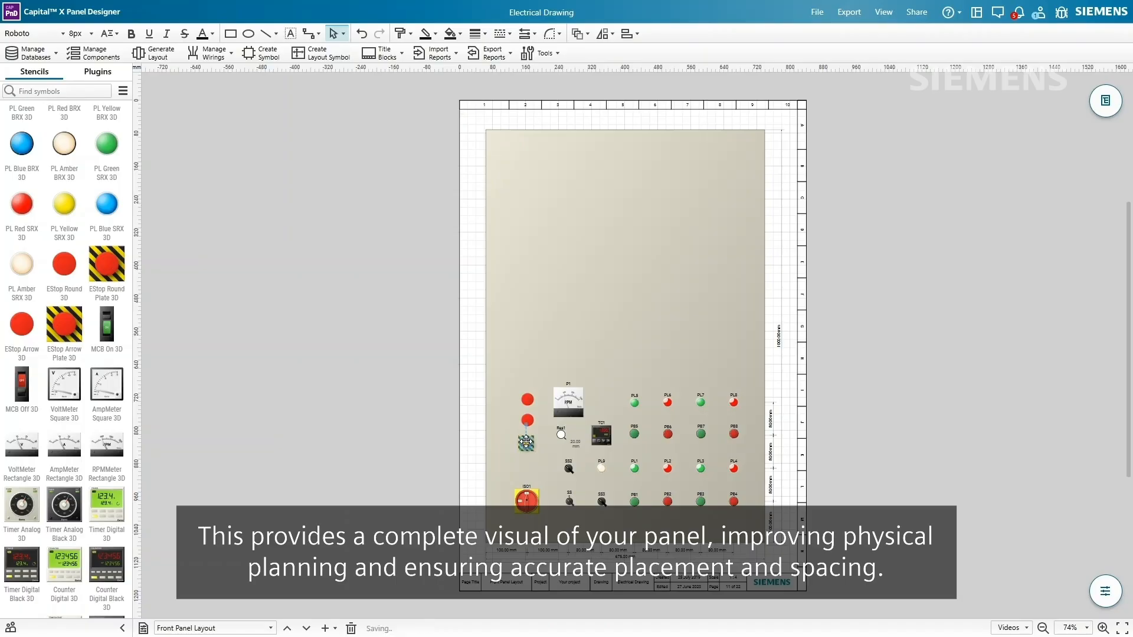
scroll(527, 446, "up", 5, "ctrl")
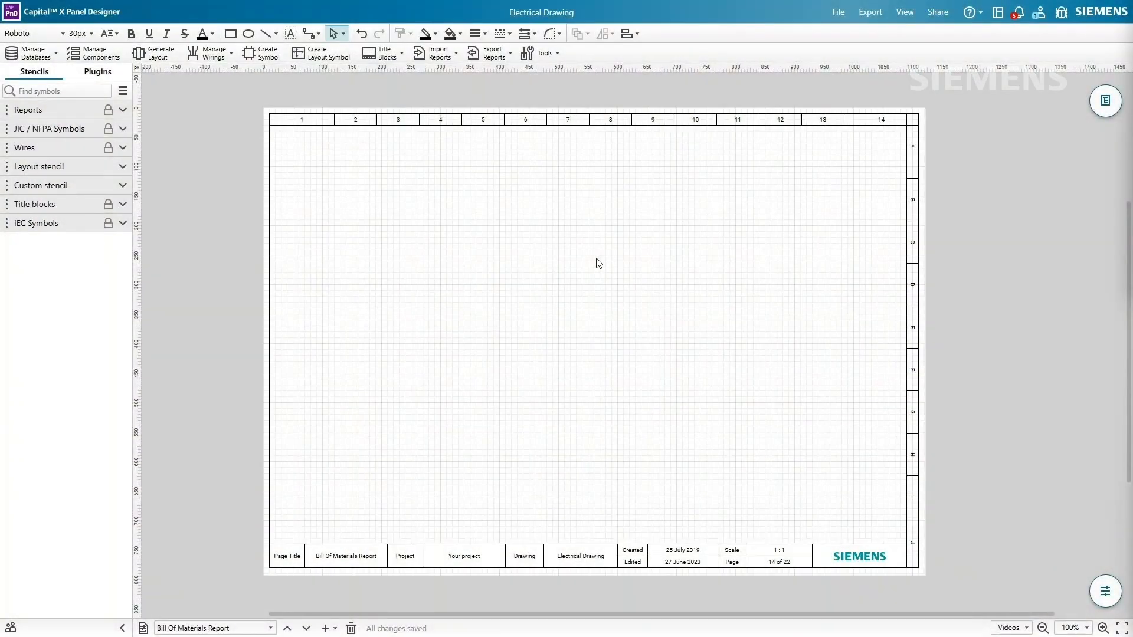
- Place a BOM report table from the Reports stencil onto the sheet
left_click(85, 111)
mouse_move(66, 139)
left_mouse_down()
mouse_move(435, 235)
mouse_move(515, 328)
mouse_move(514, 347)
left_mouse_up()
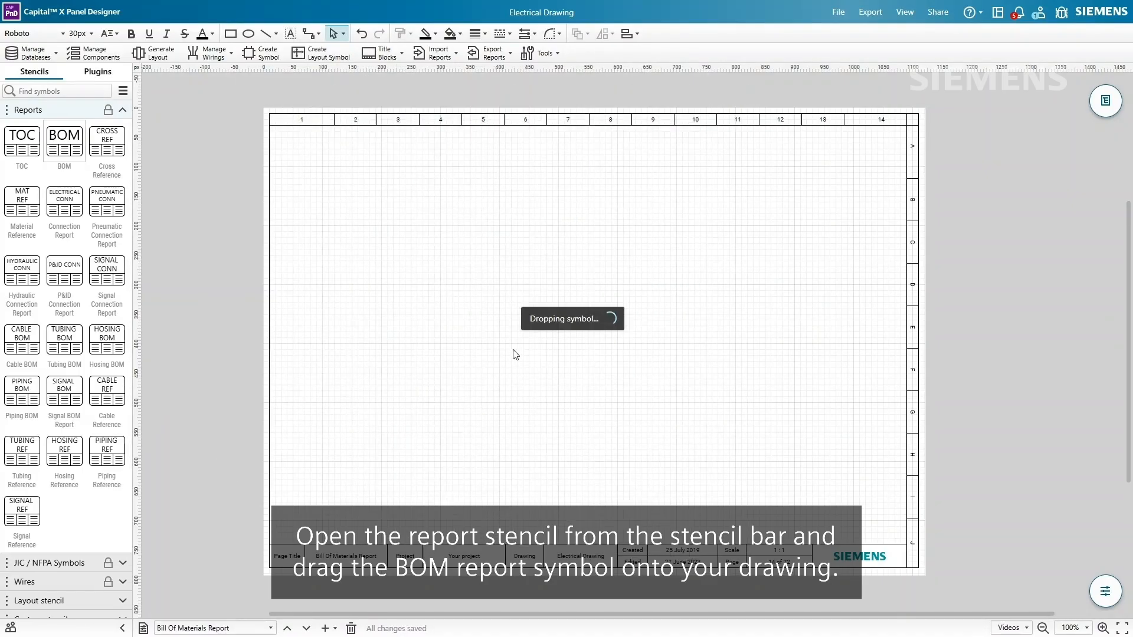
right_click(515, 245)
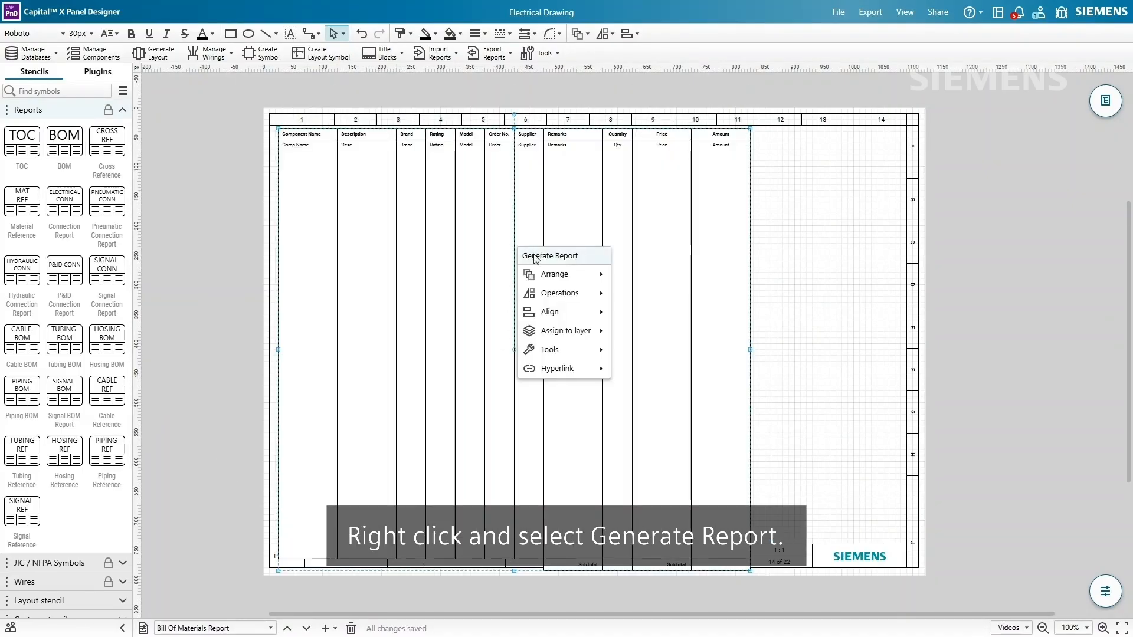
left_click(529, 255)
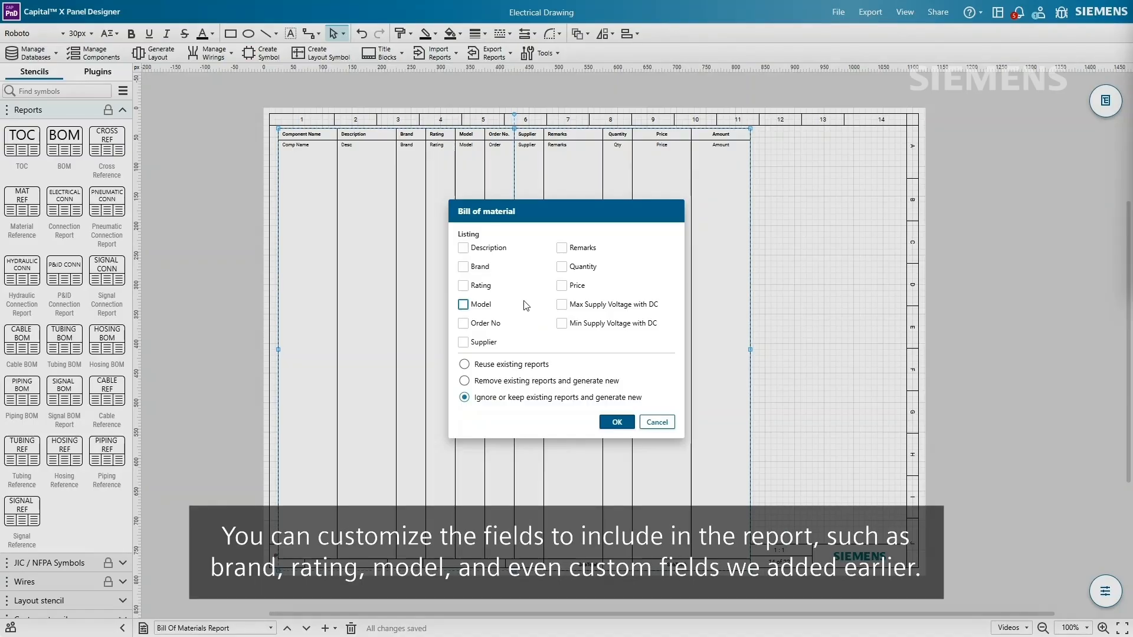
- Generate the BOM with Brand, Rating, Model, Max/Min DC supply voltage, Price and Quantity
left_click(463, 267)
left_click(464, 286)
left_click(463, 304)
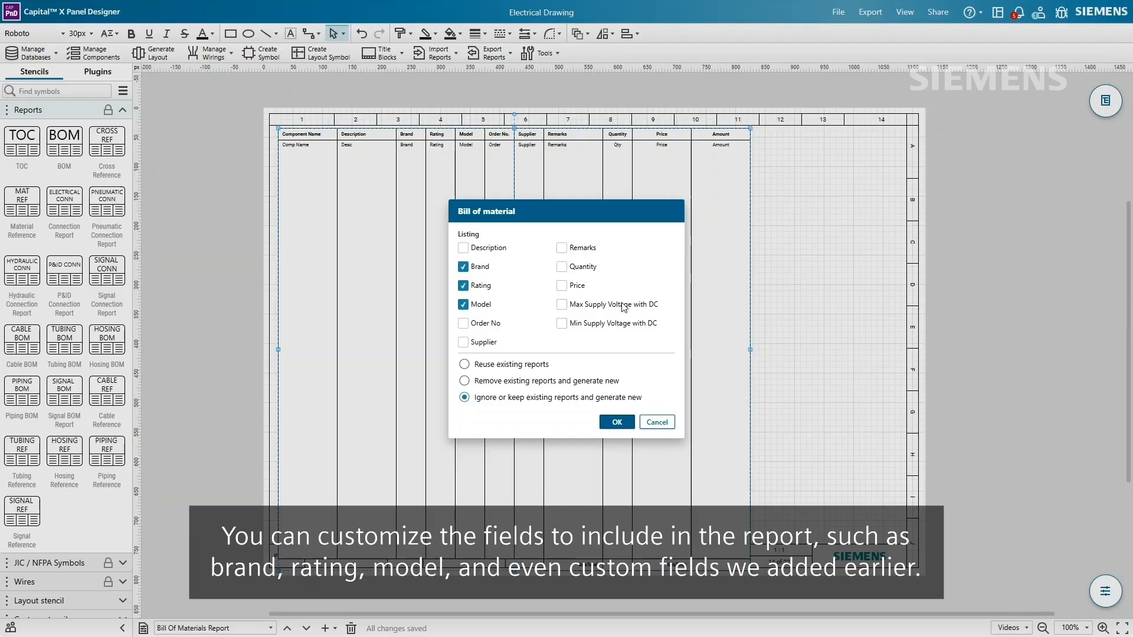
left_click(561, 304)
left_click(561, 323)
left_click(561, 286)
left_click(561, 267)
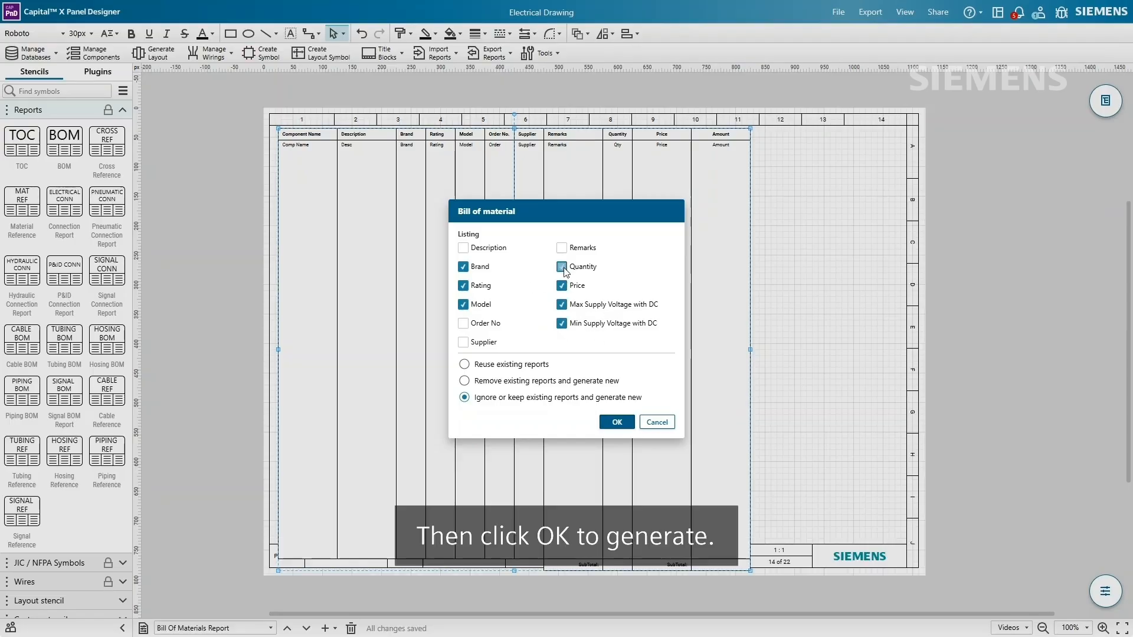
left_click(616, 422)
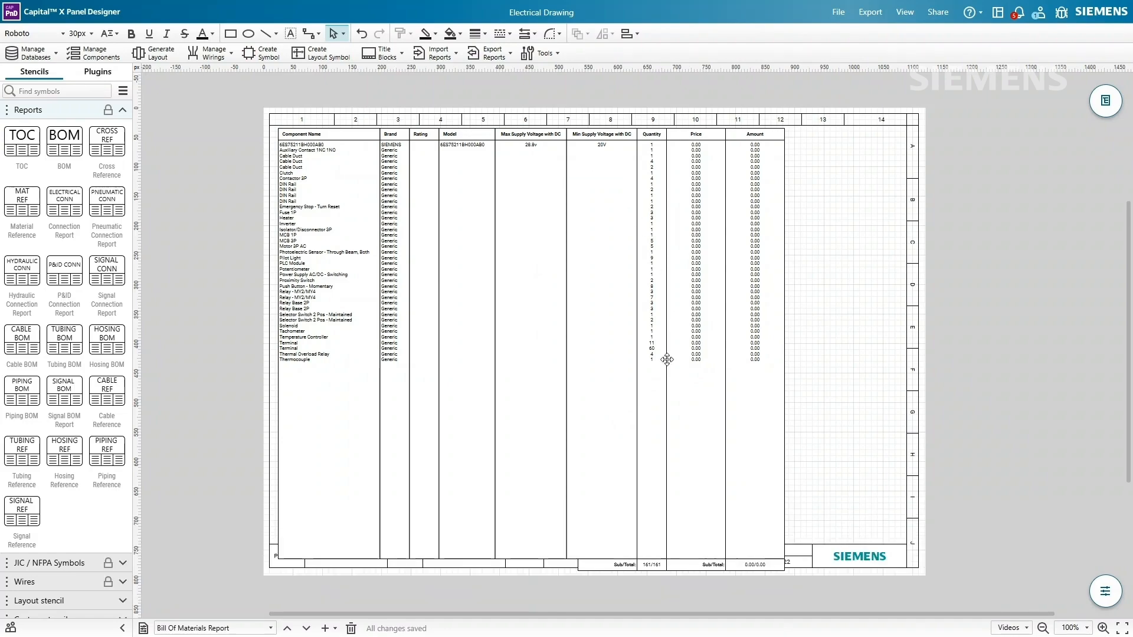
left_click(599, 524)
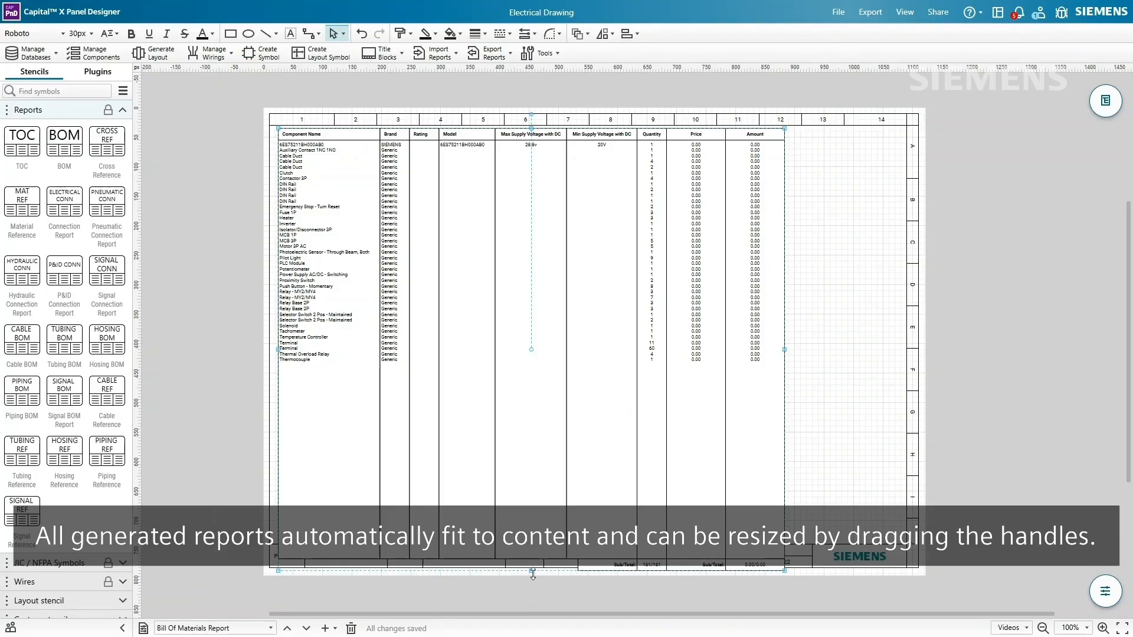
- Pull the BOM table's bottom edge above the title block and widen its right edge
left_click_drag(533, 572, 531, 521)
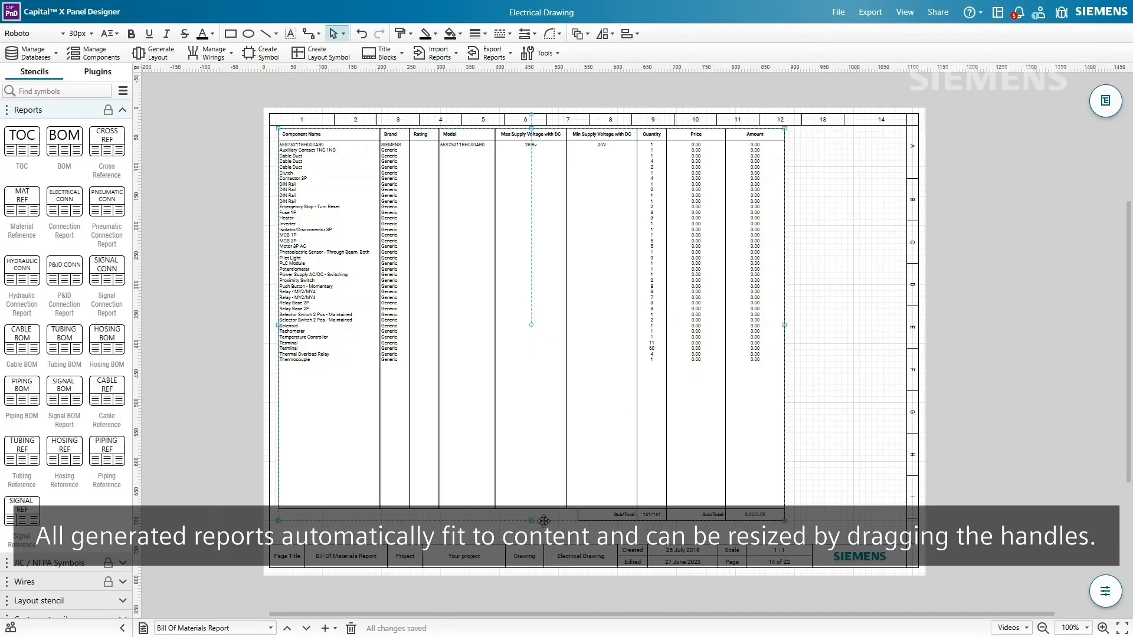
left_click_drag(814, 327, 826, 324)
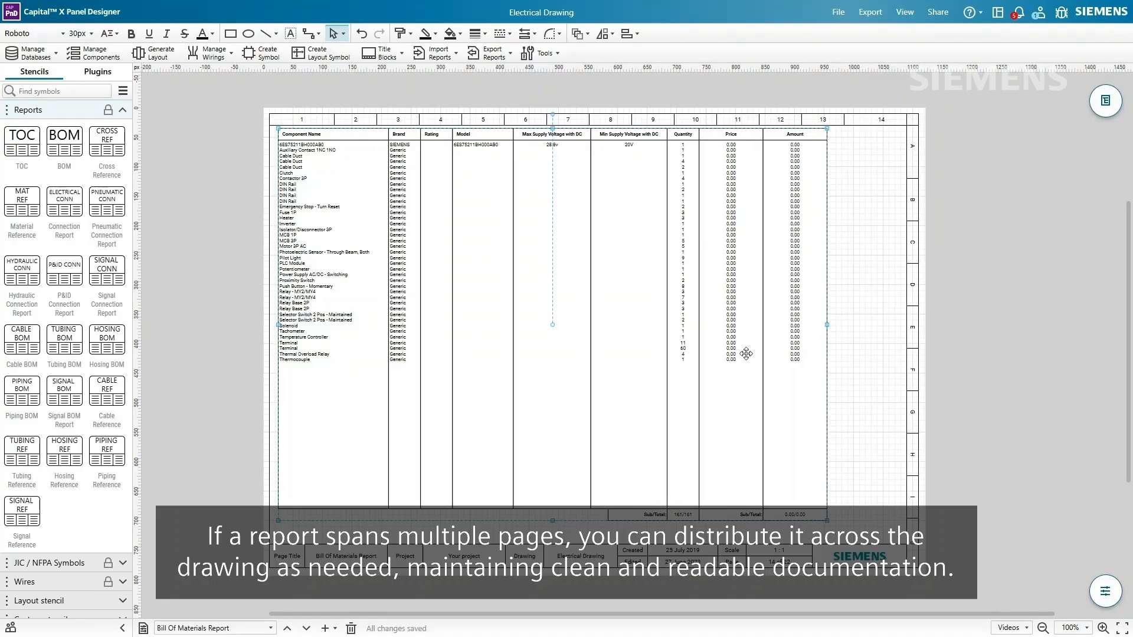
left_click(198, 218)
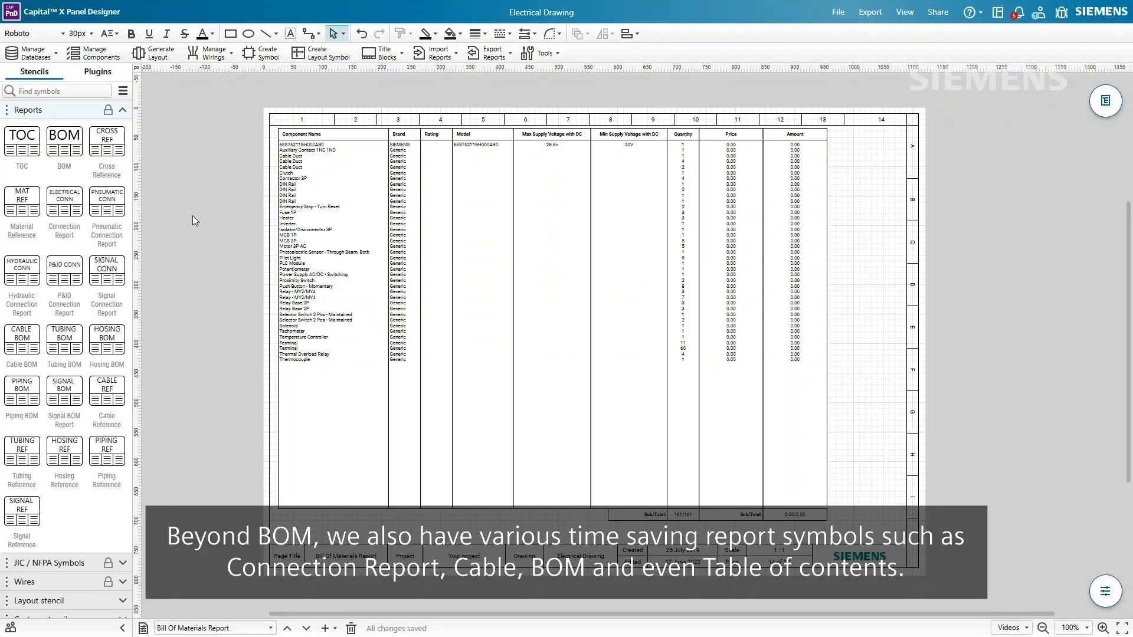
mouse_move(66, 210)
mouse_move(25, 153)
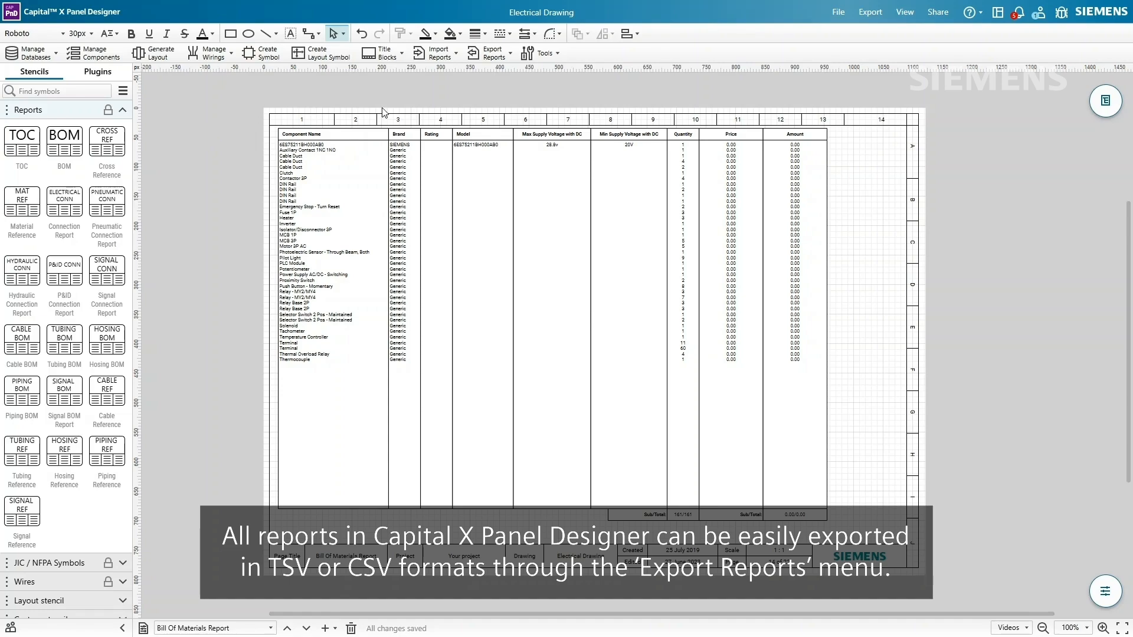
- Export the BOM report without Description, Brand, Rating, Model, Order No and Supplier columns
left_click(492, 55)
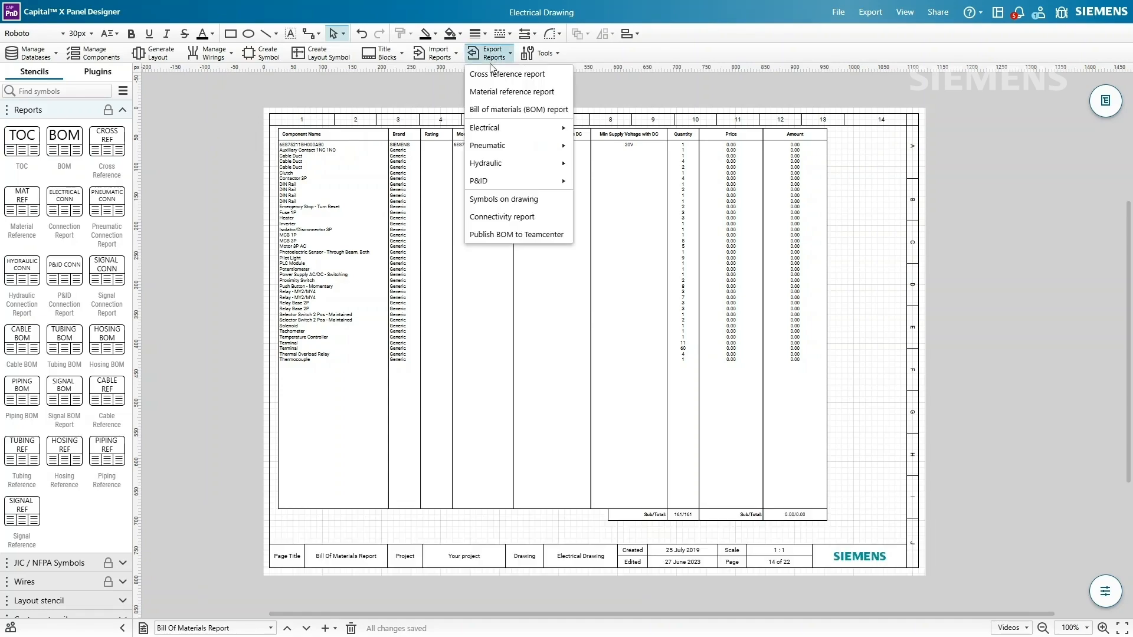
left_click(514, 110)
left_click(464, 264)
left_click(463, 284)
left_click(463, 303)
left_click(464, 321)
left_click(463, 340)
left_click(463, 359)
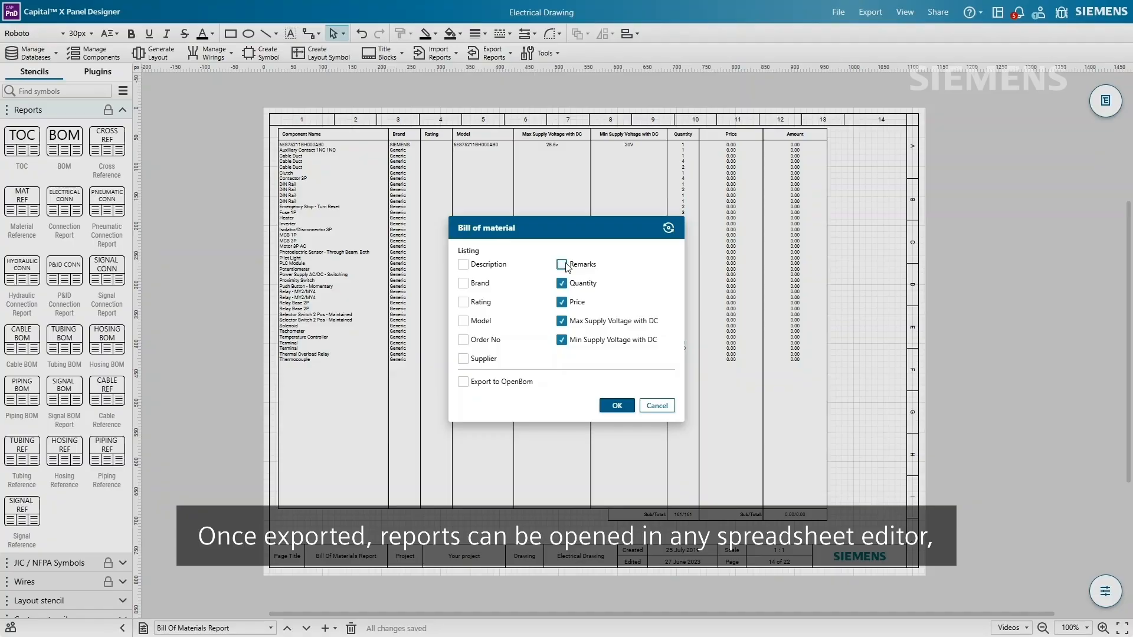
left_click(617, 405)
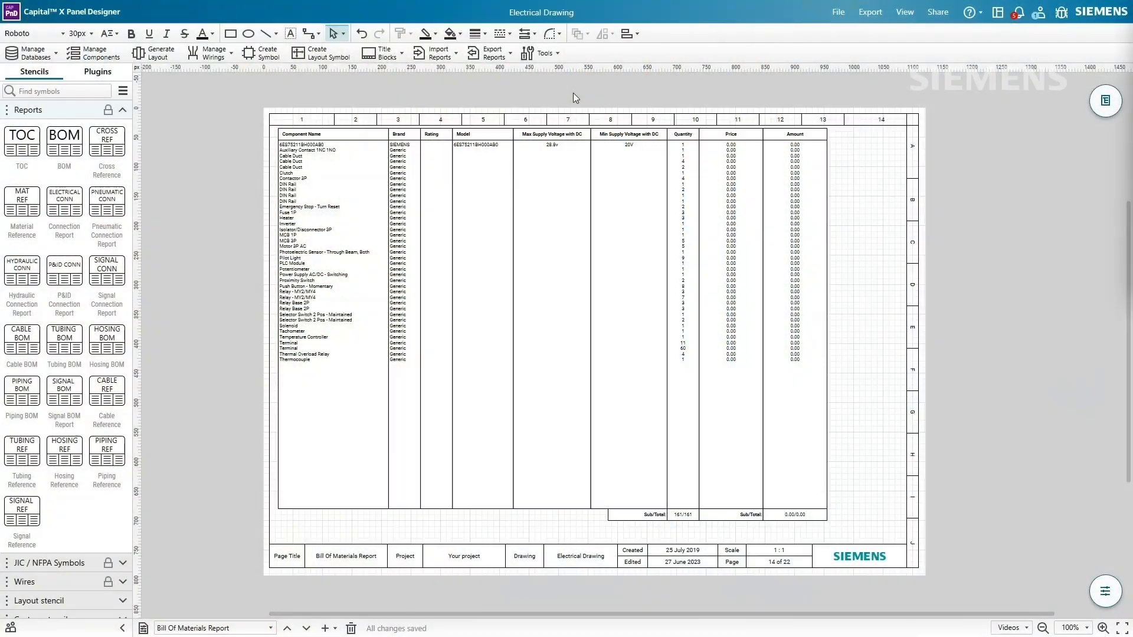
- Review the importable reports, from Material reference report to Connectivity report, without choosing one
left_click(432, 59)
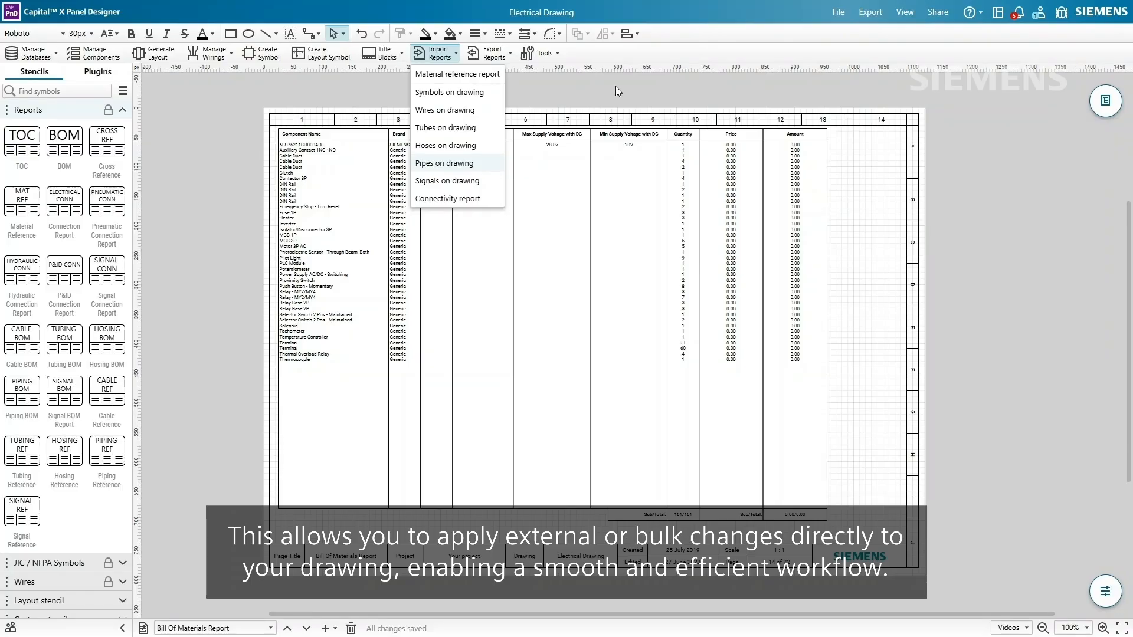
left_click(615, 86)
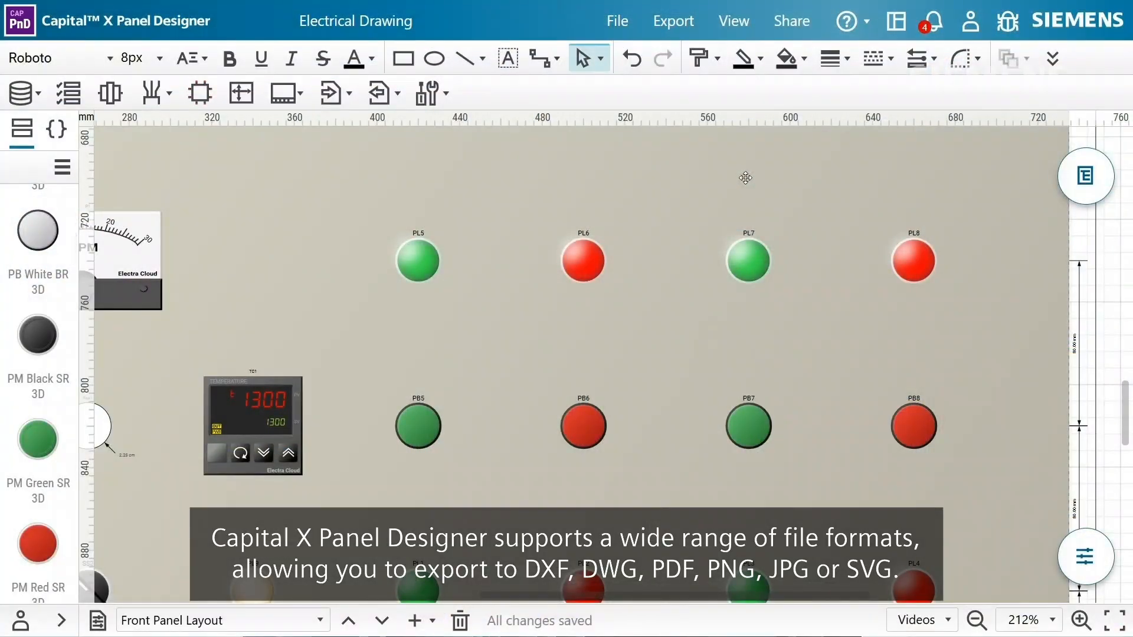
- Download the Front Panel Layout page as a single-page DXF file
left_click(673, 22)
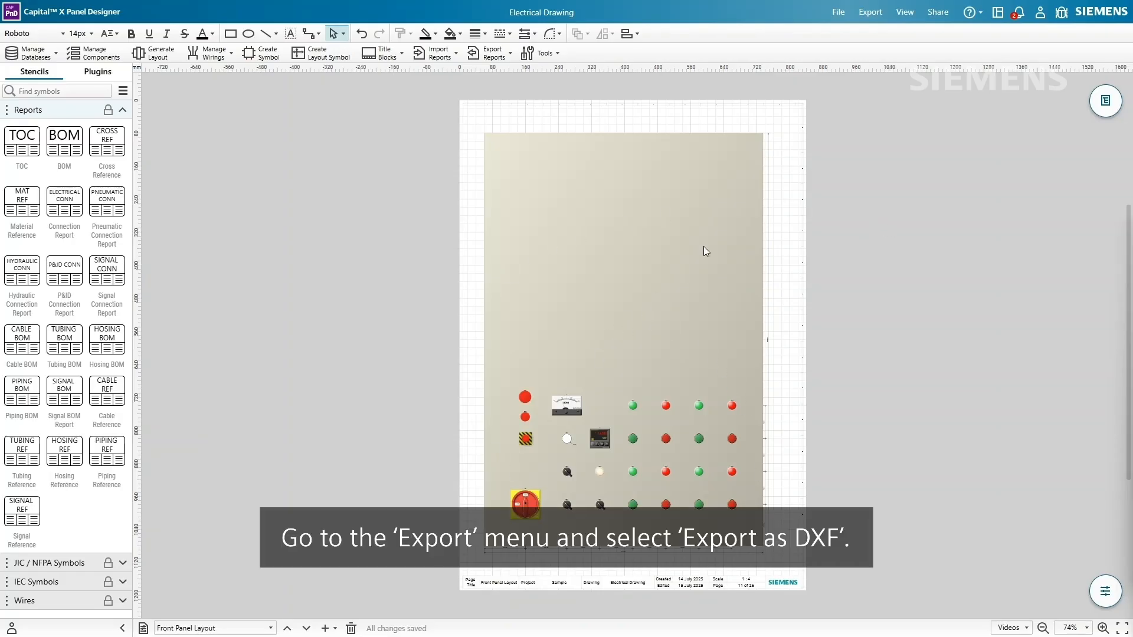
left_click(870, 12)
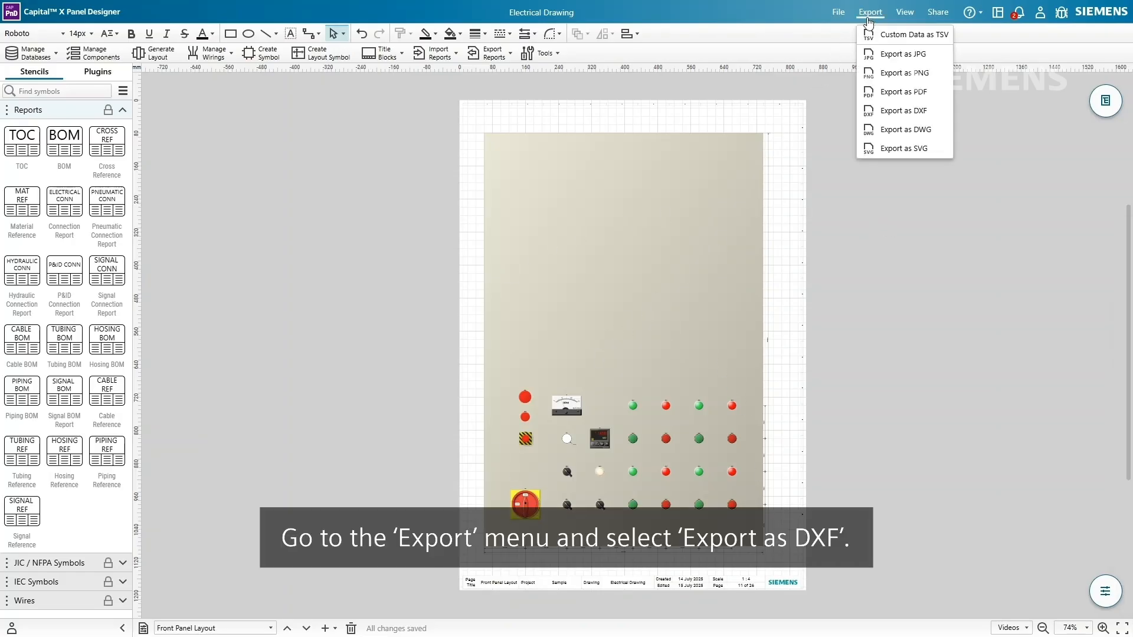
left_click(899, 110)
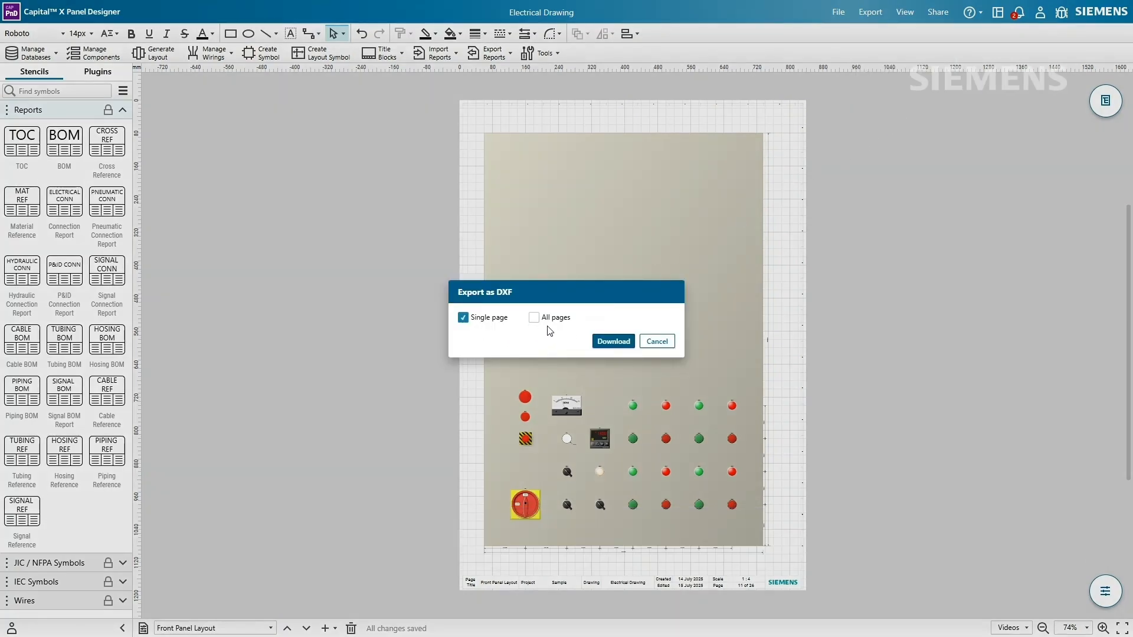
left_click(595, 343)
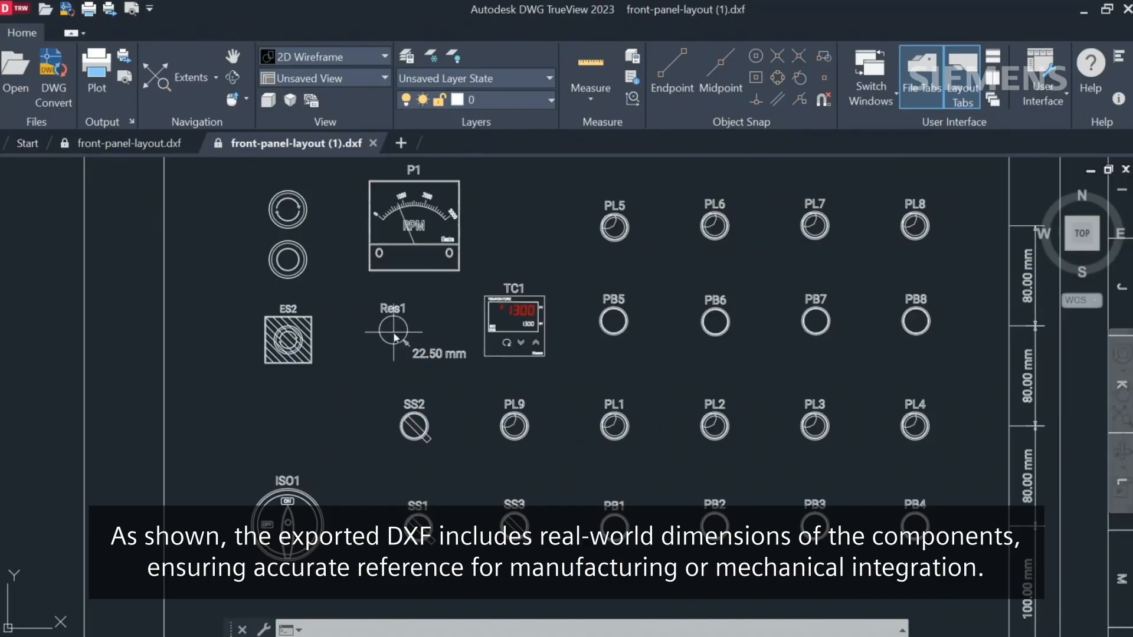
- Export Front Panel Layout as a single-page PDF with its measurements
scroll(394, 335, "up", 4)
scroll(394, 337, "up", 2)
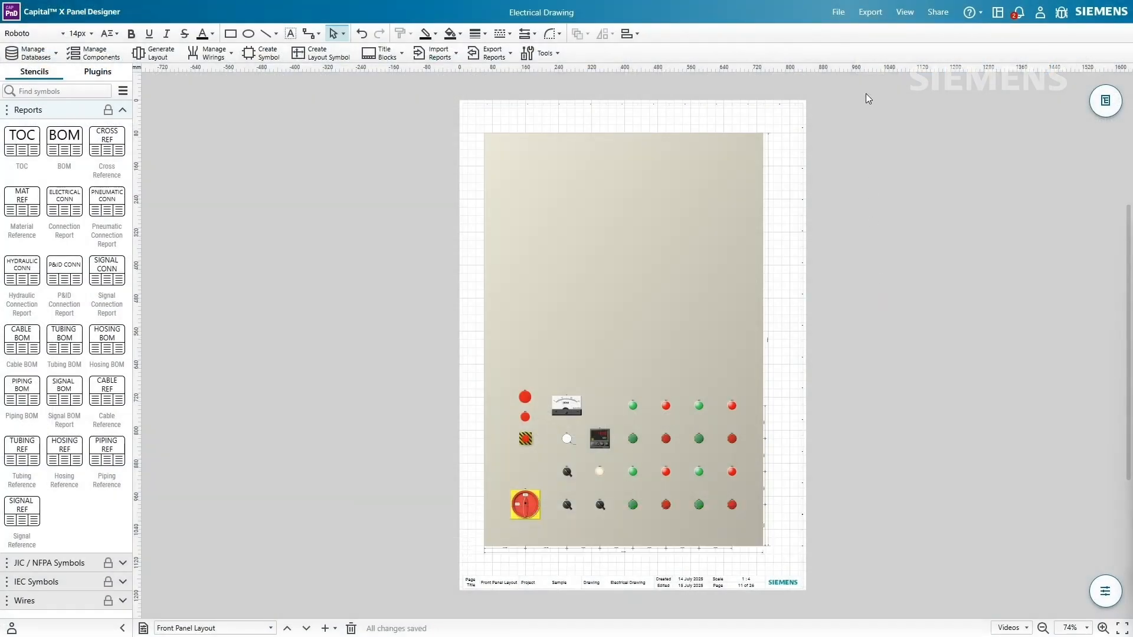
left_click(870, 12)
left_click(904, 92)
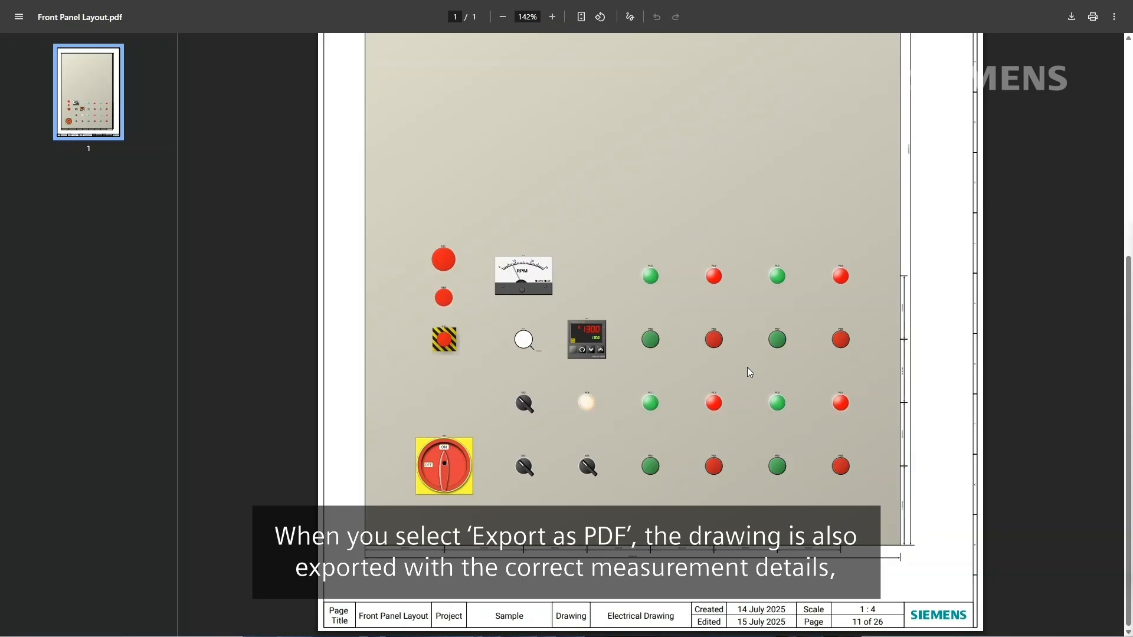
scroll(747, 367, "up", 8, "ctrl")
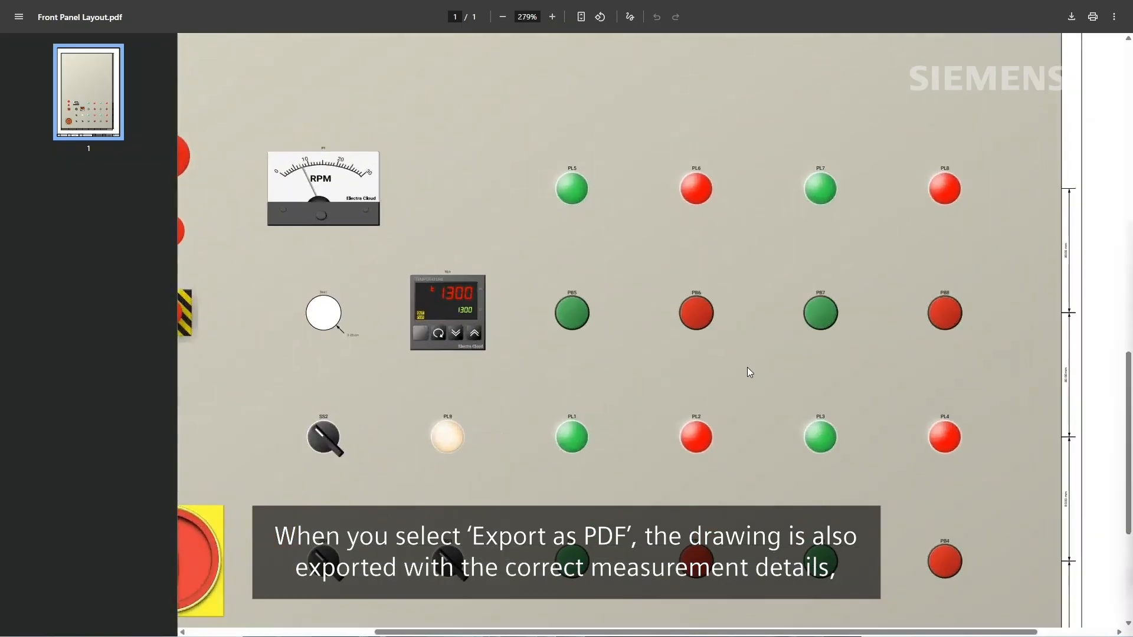
scroll(747, 369, "left", 7, "shift")
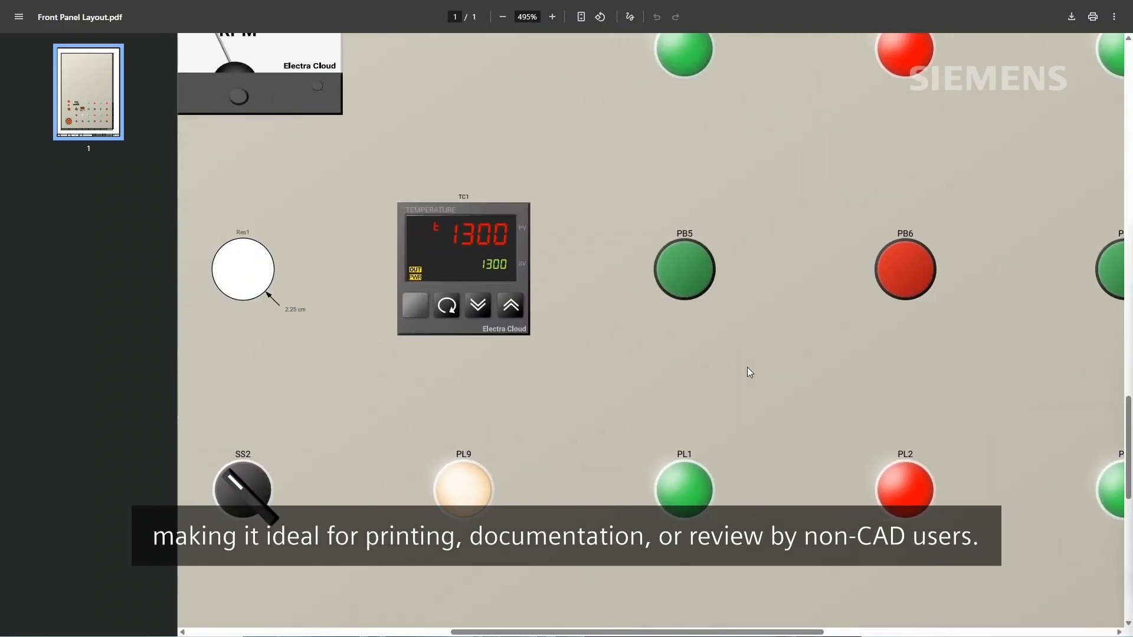
scroll(747, 372, "down", 10)
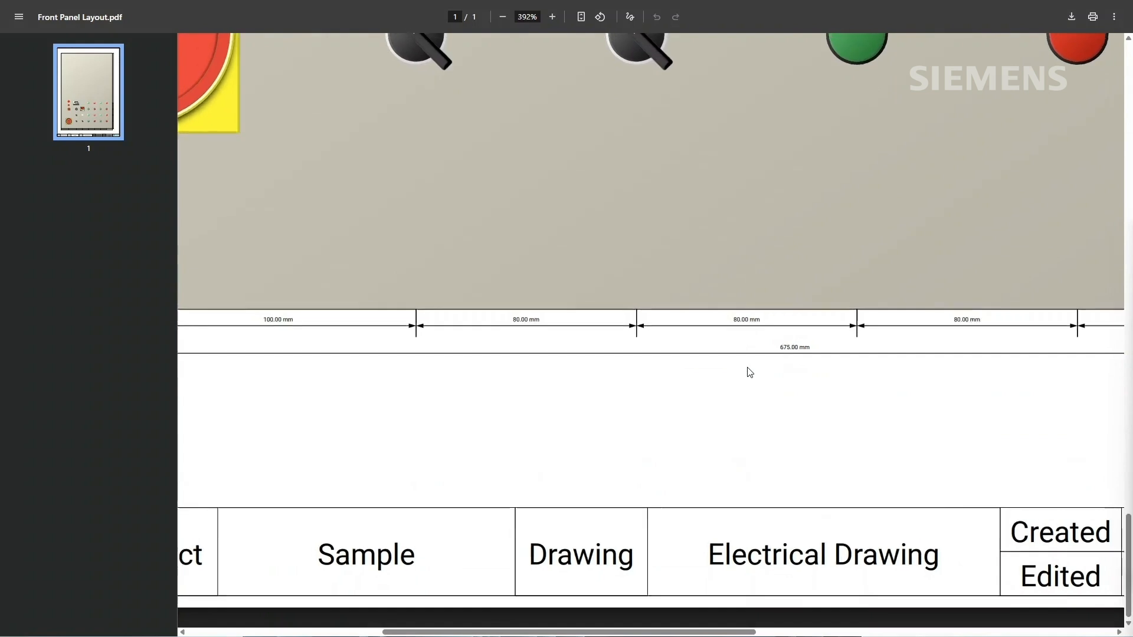
scroll(747, 368, "down", 7, "ctrl")
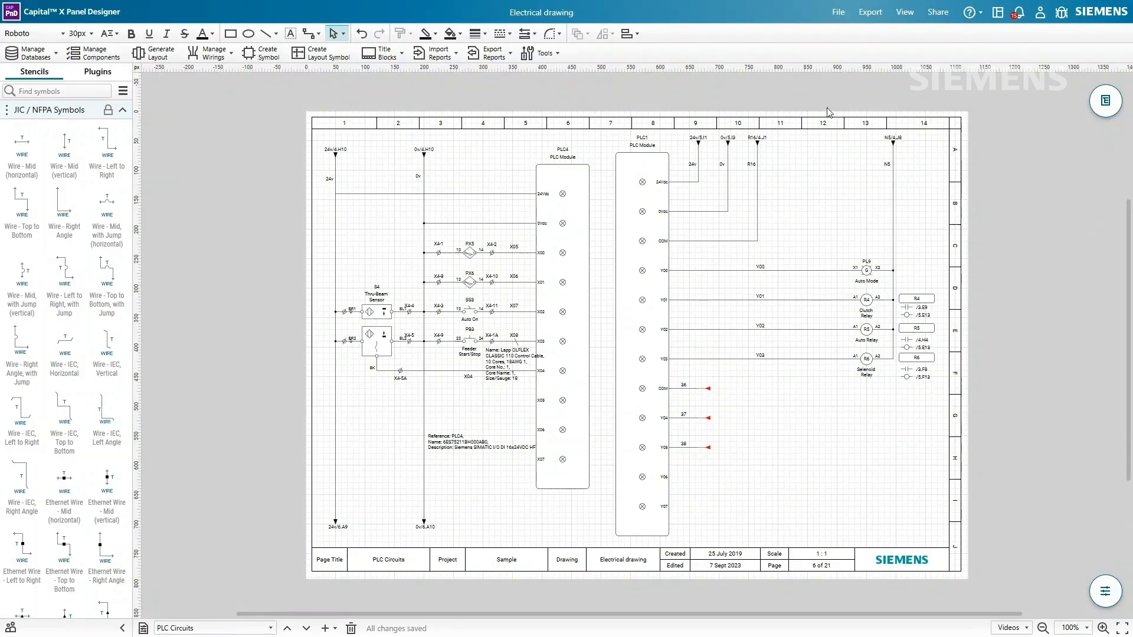
- From version history, with preview off, load the 'Untitled version' saved Jul 10 2025
left_click(845, 13)
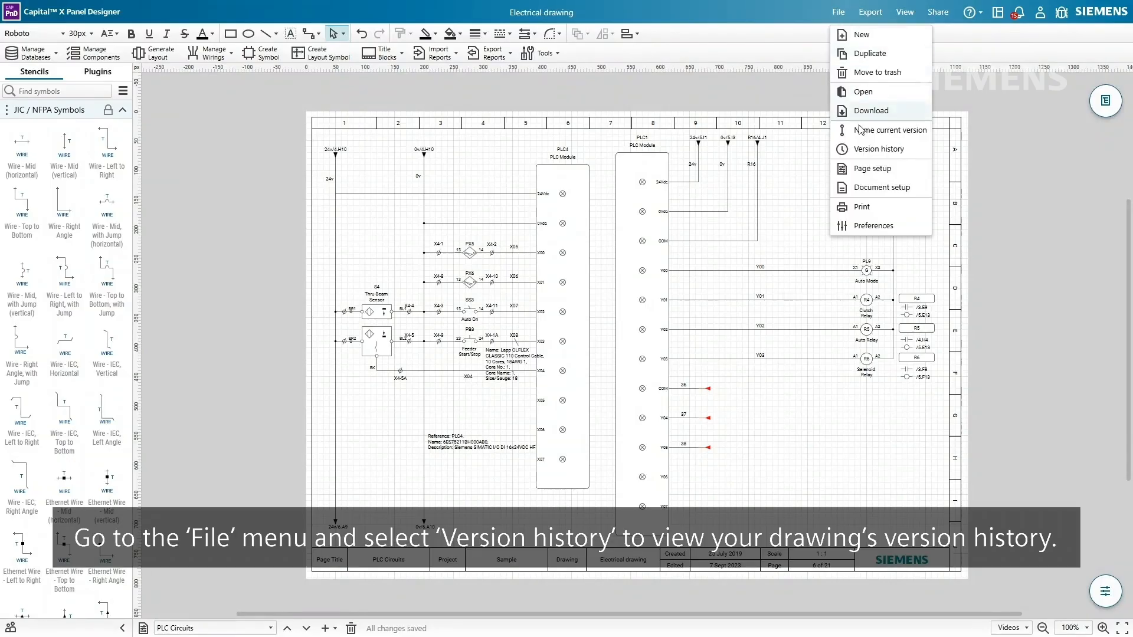
left_click(865, 150)
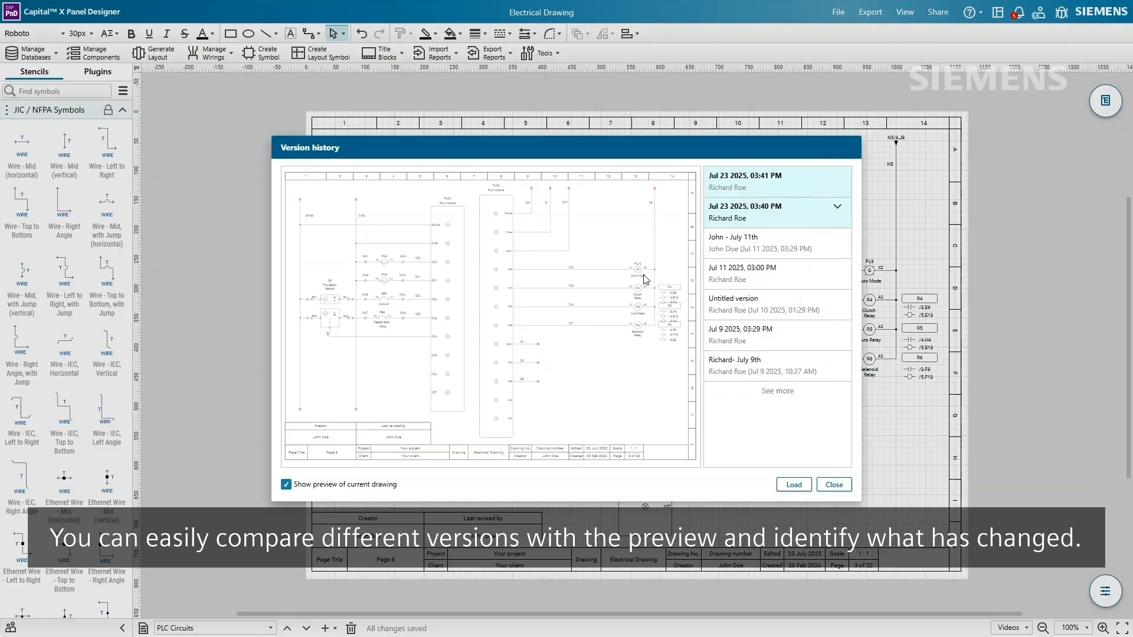
left_click(286, 486)
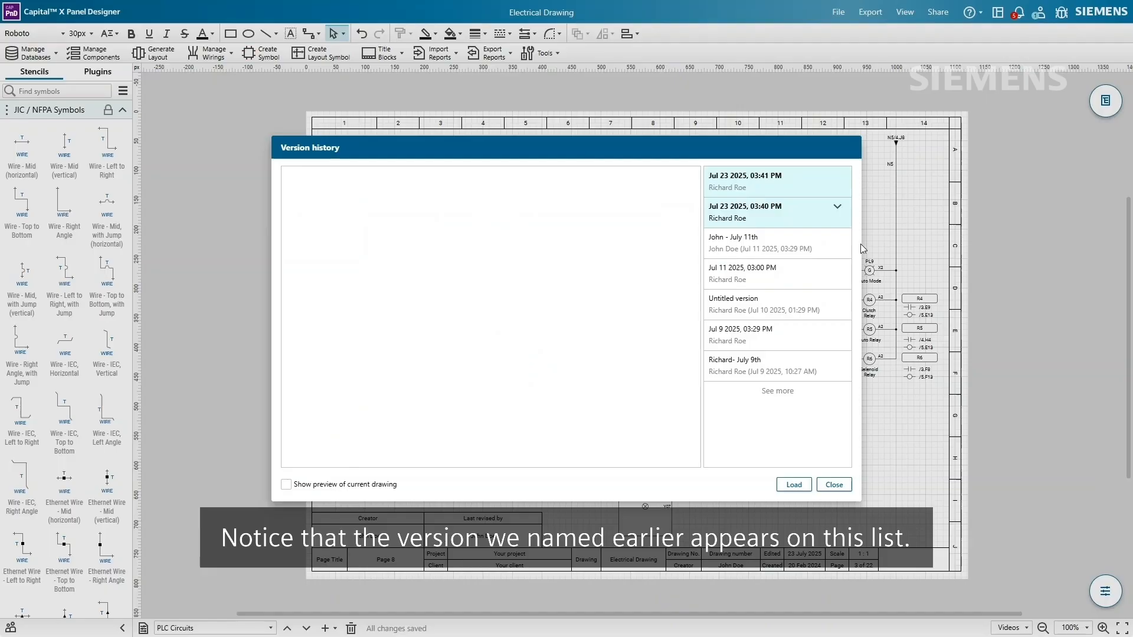
left_click(765, 249)
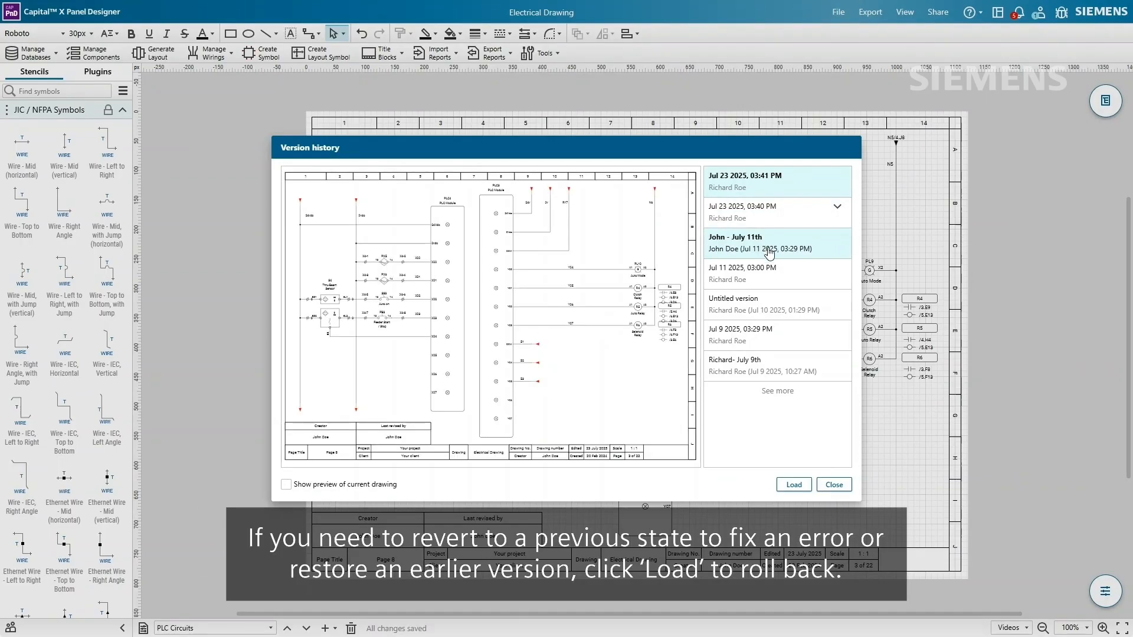
left_click(795, 306)
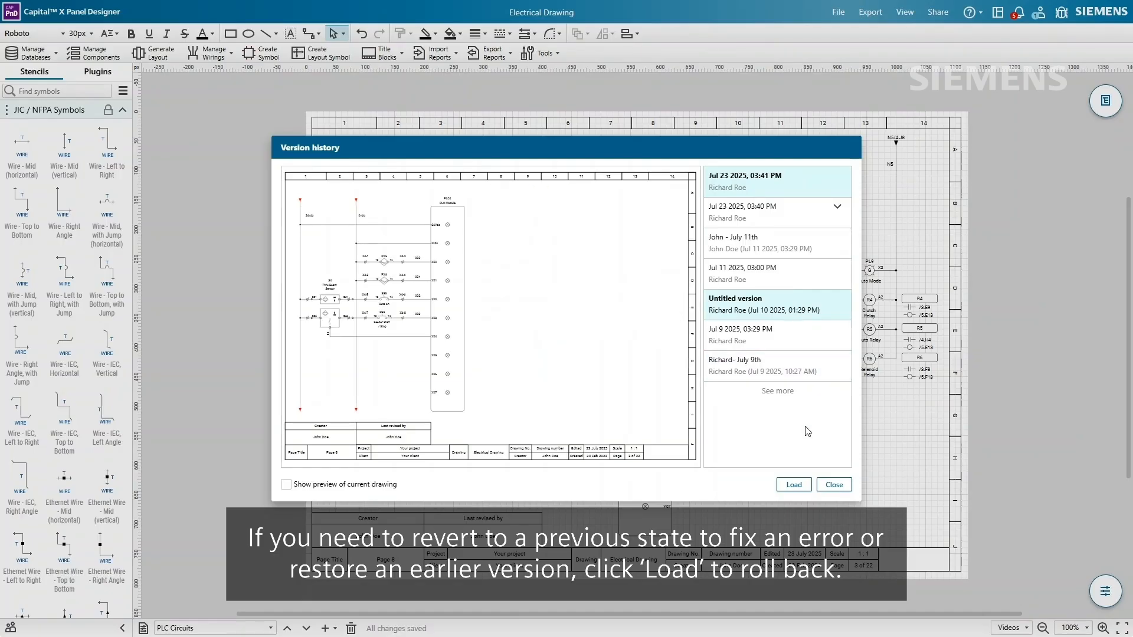
left_click(802, 487)
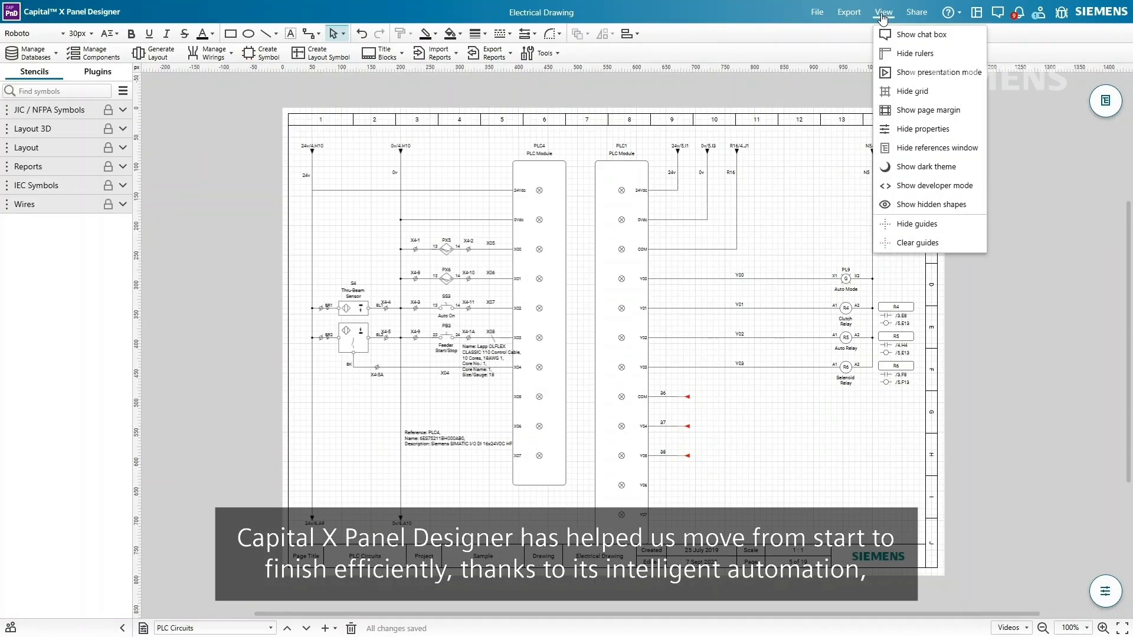
- Show the chat box and generate the Bill of Materials report into the BOM table
left_click(883, 37)
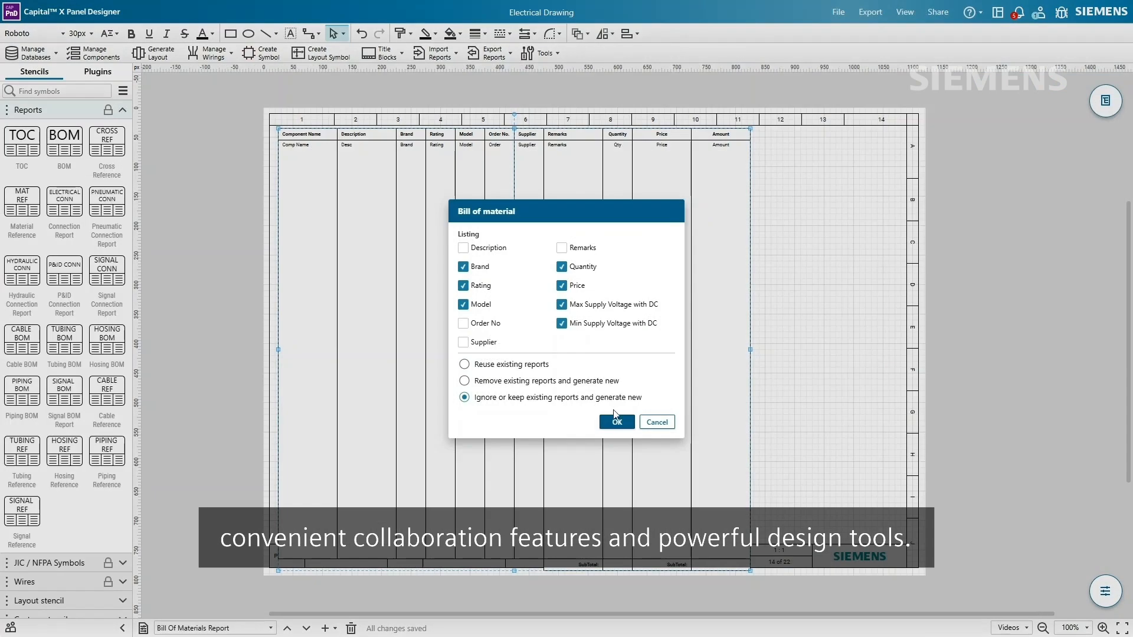
left_click(614, 420)
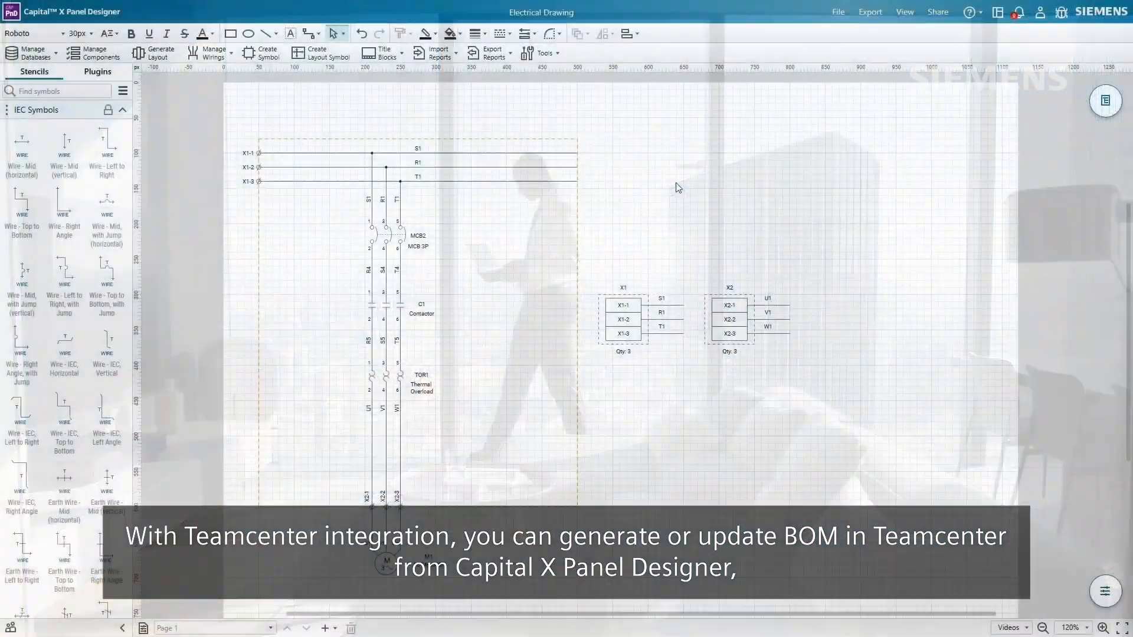
left_click(503, 56)
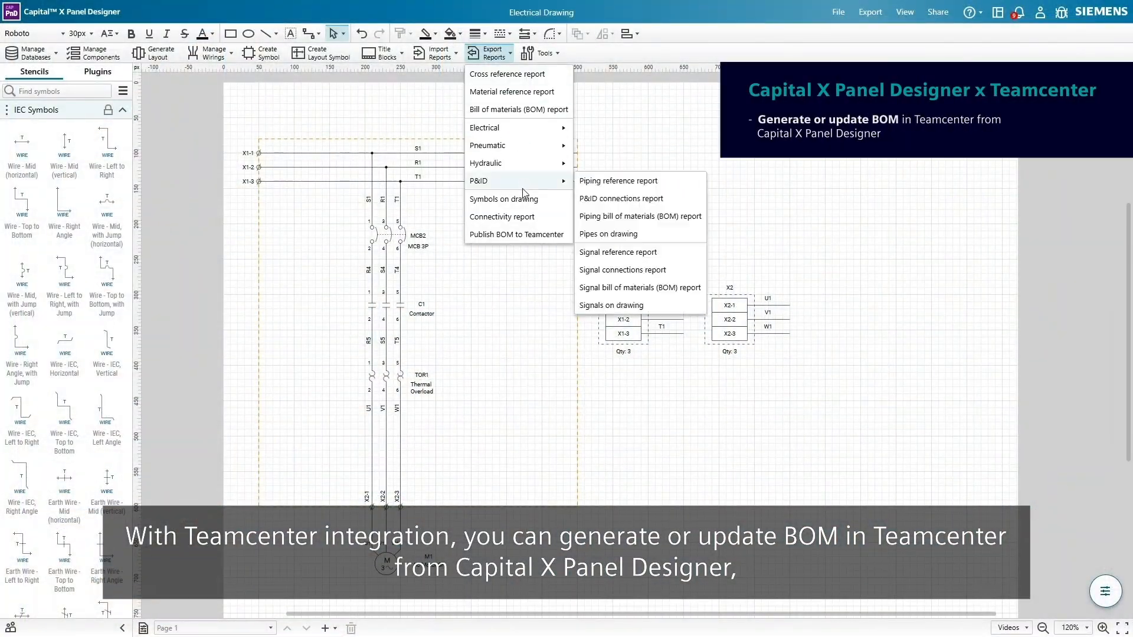
left_click(525, 235)
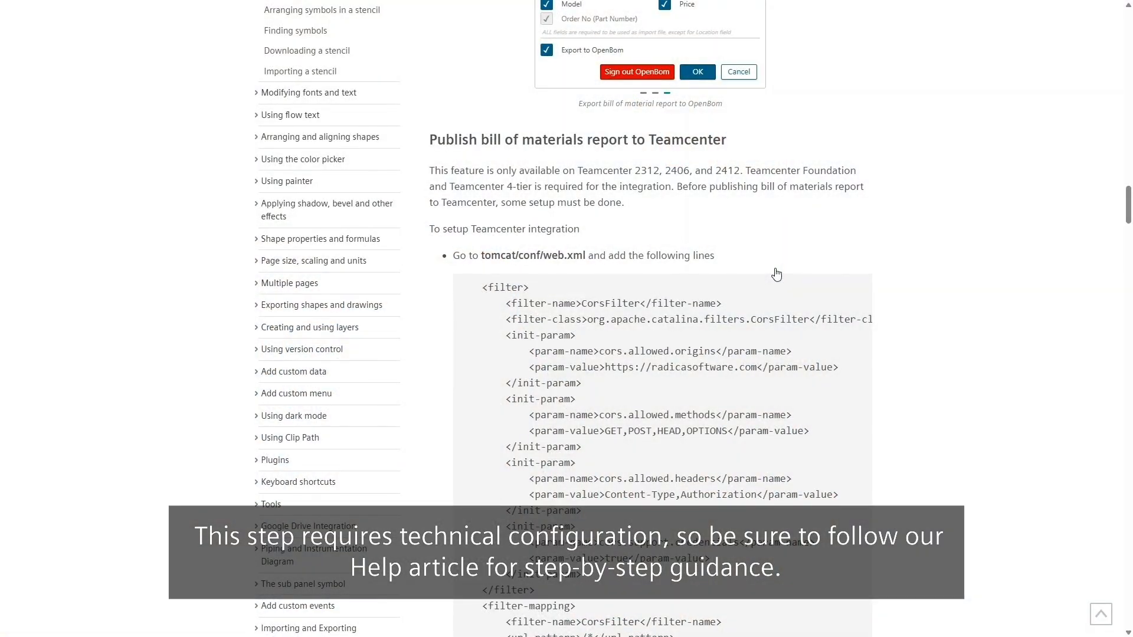
scroll(776, 274, "down", 5)
scroll(776, 275, "down", 12)
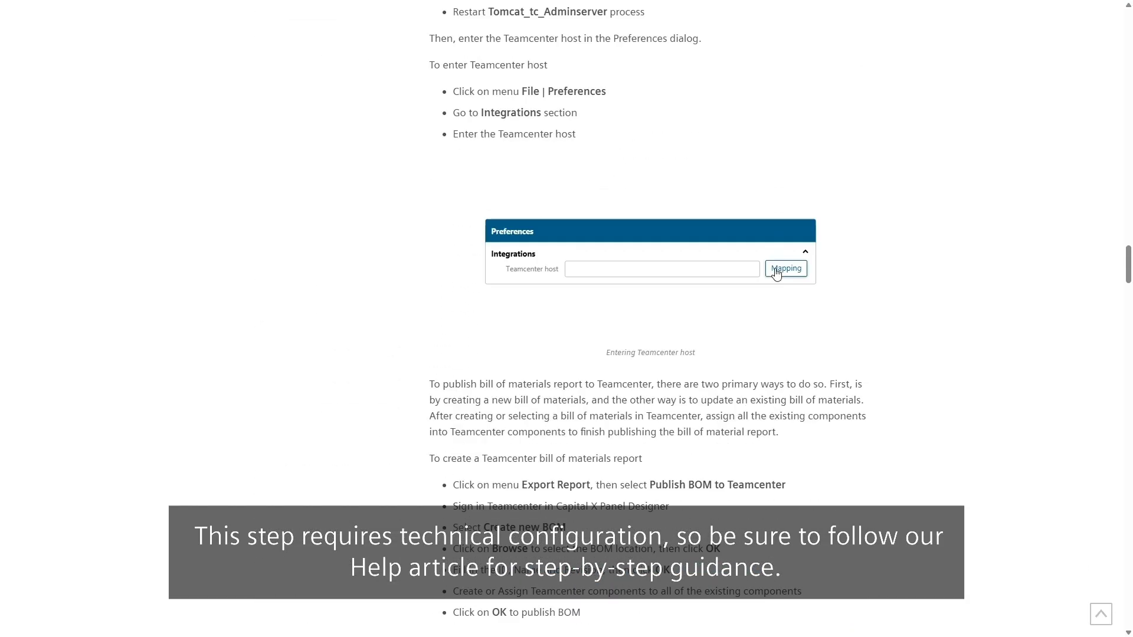
scroll(776, 274, "down", 7)
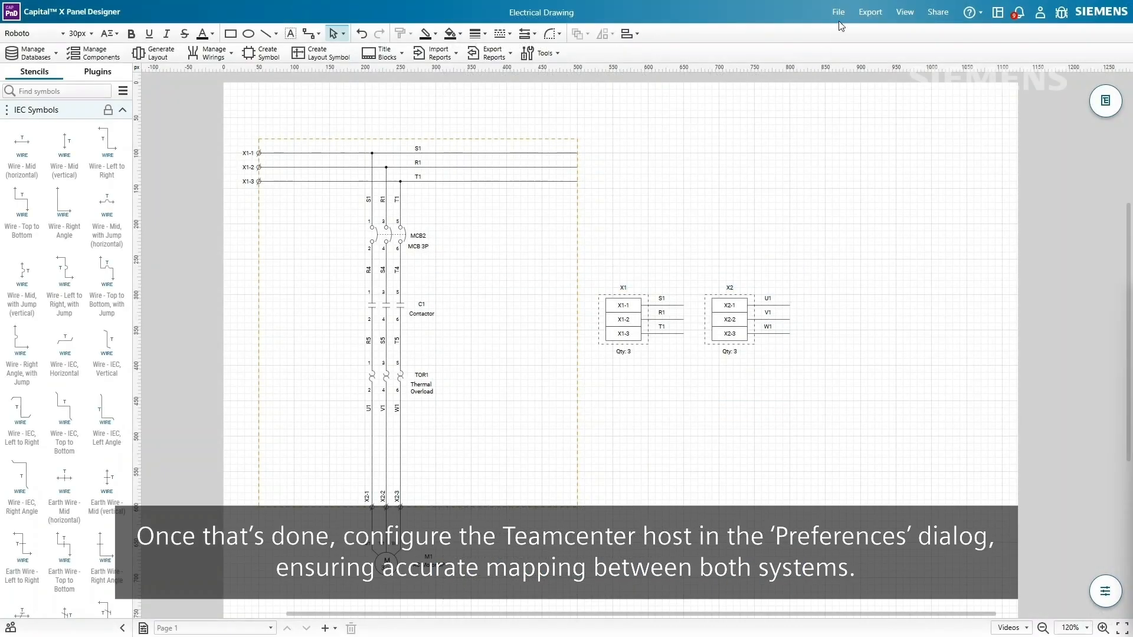
- Save the Teamcenter host under Integrations preferences, then start Publish BOM to Teamcenter
left_click(841, 17)
left_click(861, 229)
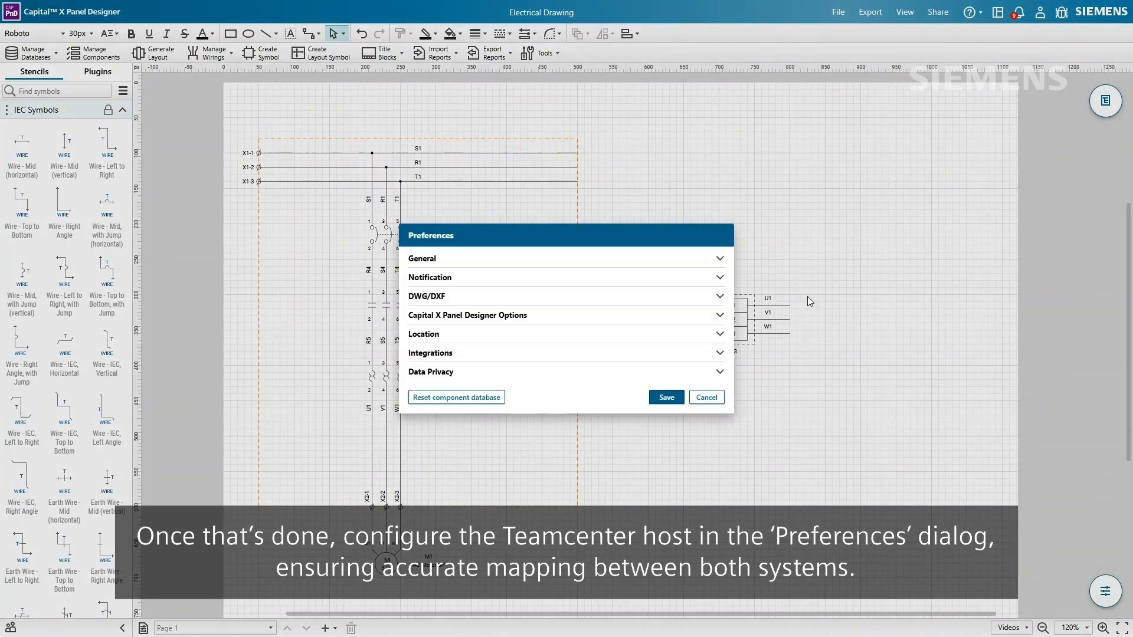
left_click(720, 354)
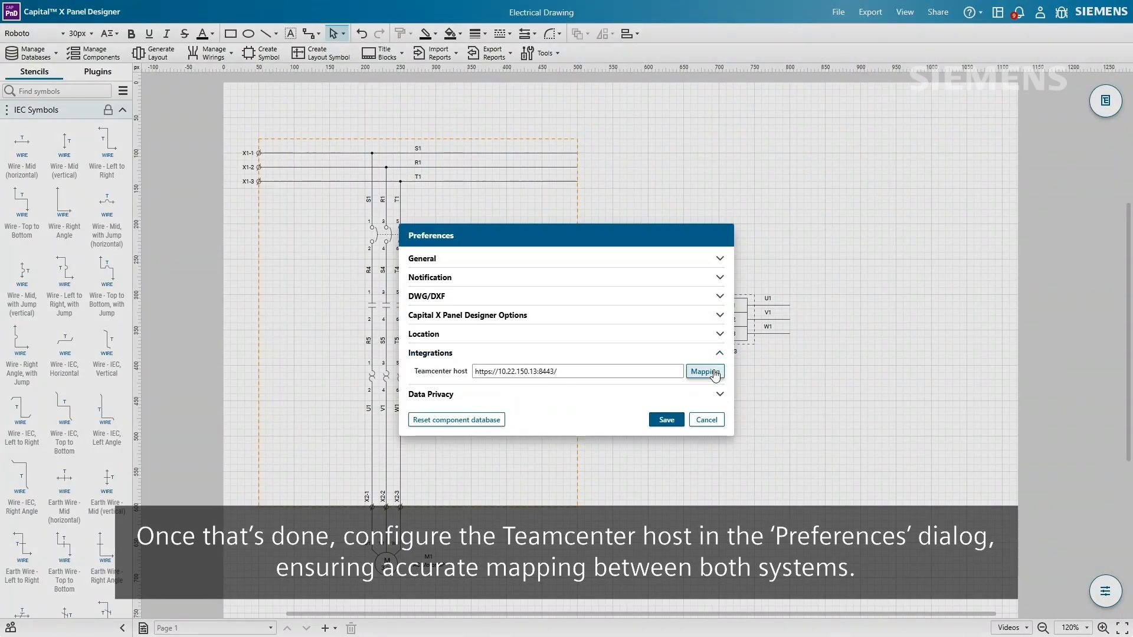
left_click(681, 425)
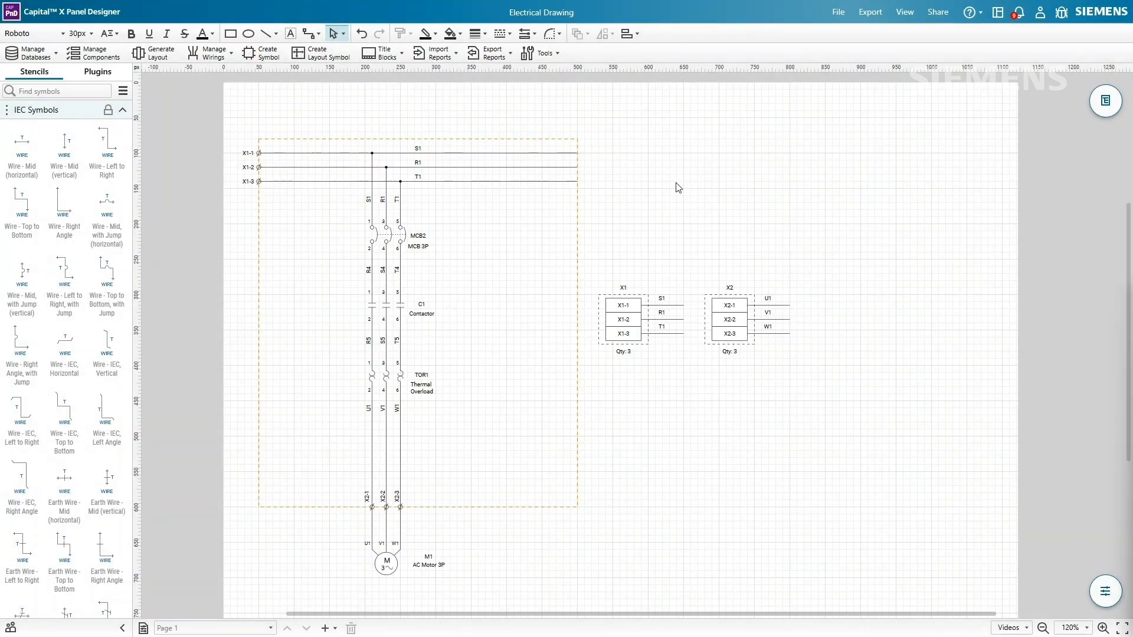
left_click(503, 55)
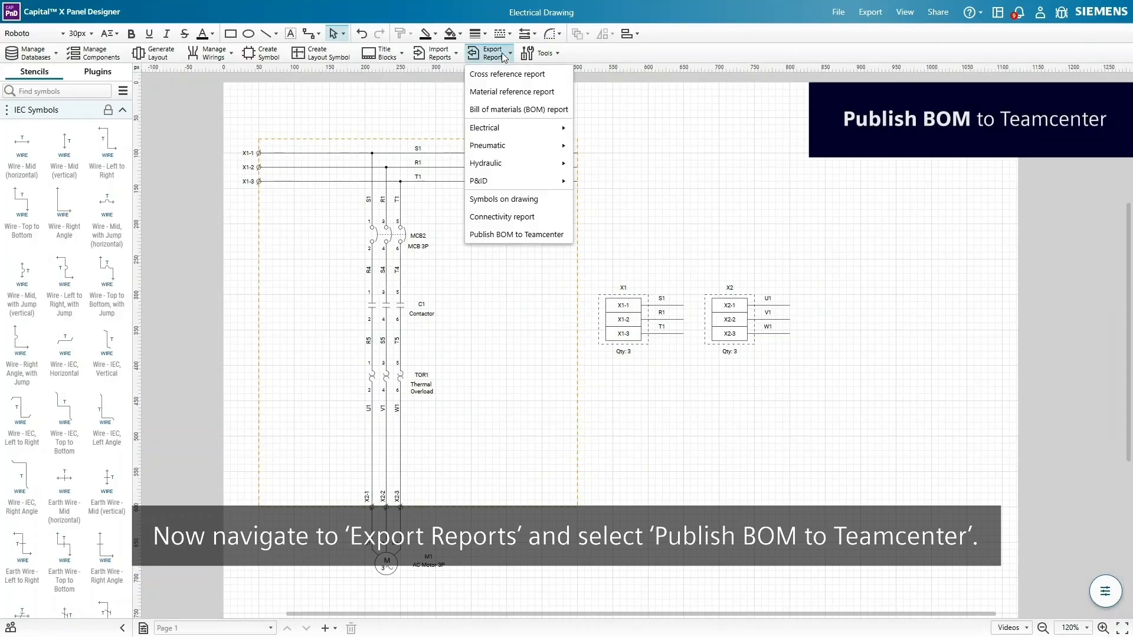
left_click(527, 236)
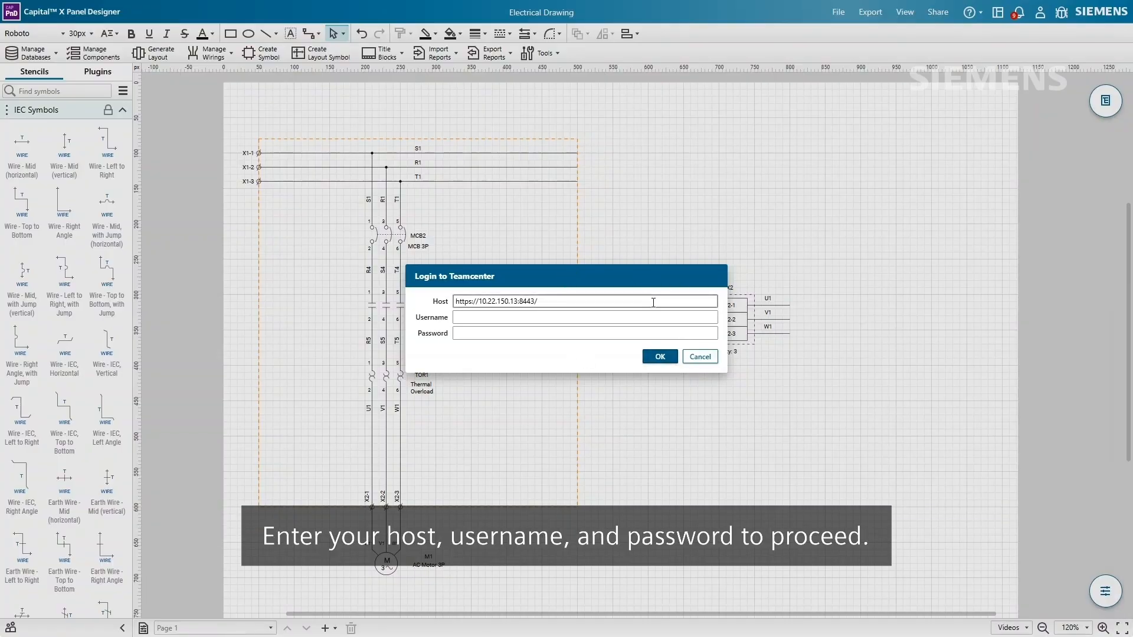
- Log in to Teamcenter and define a new BOM stored in Components with its revision
left_click(654, 317)
left_click(655, 333)
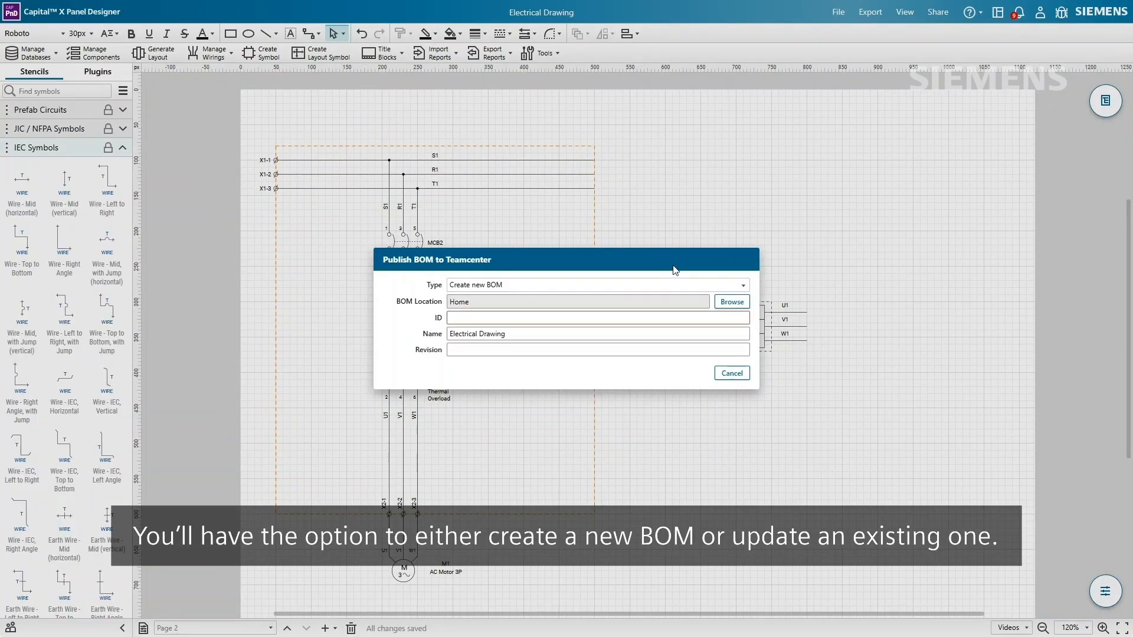
left_click(682, 285)
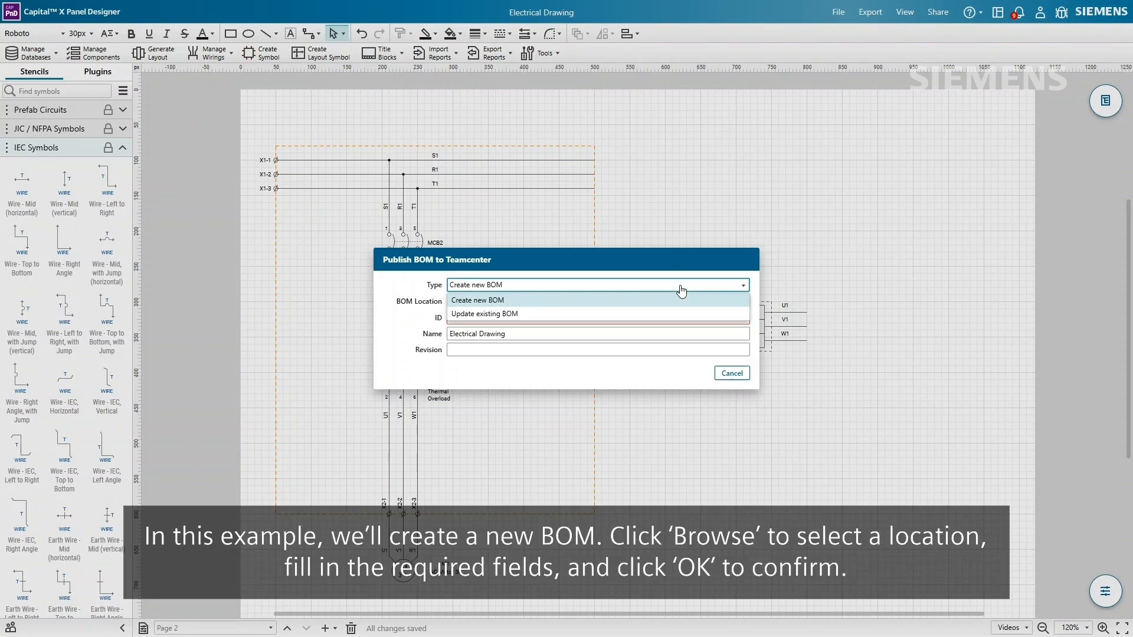
left_click(685, 301)
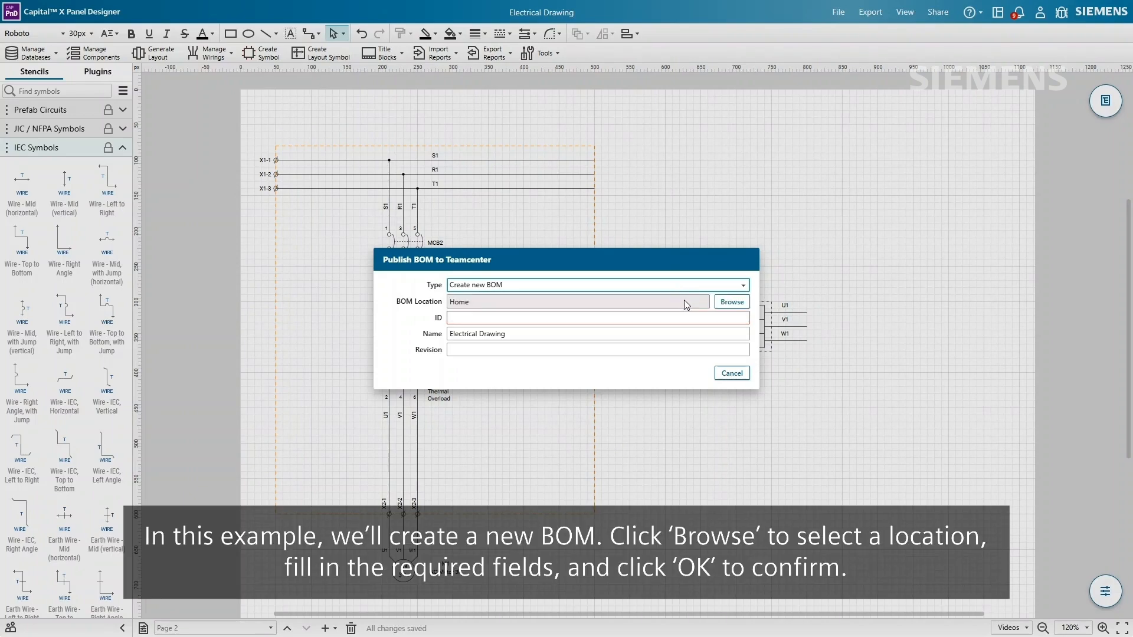
left_click(731, 303)
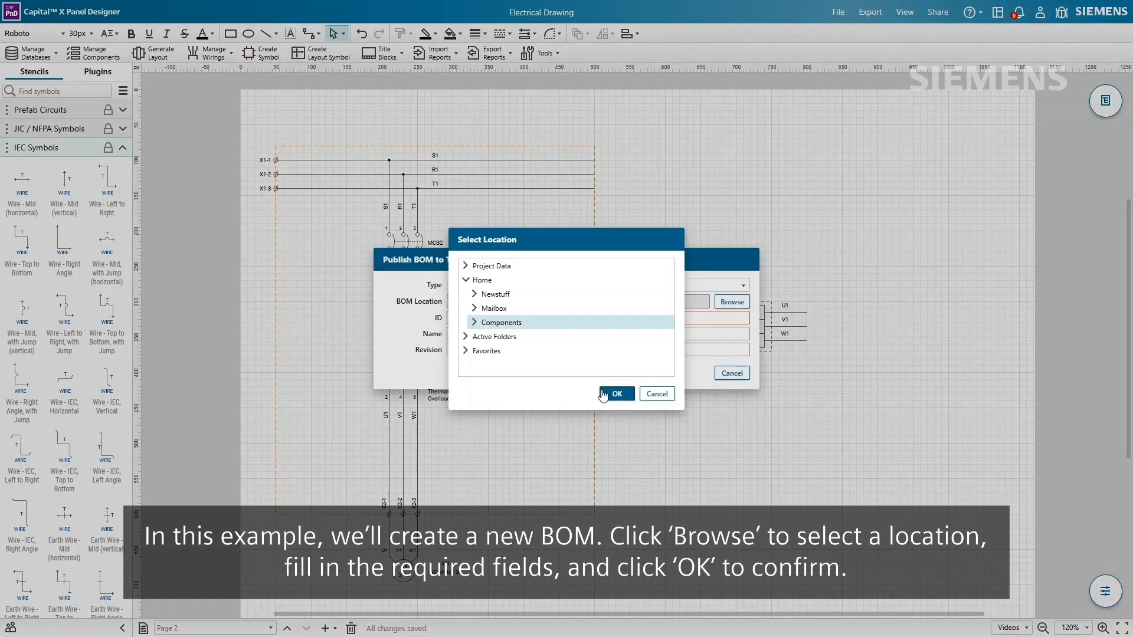
left_click(616, 394)
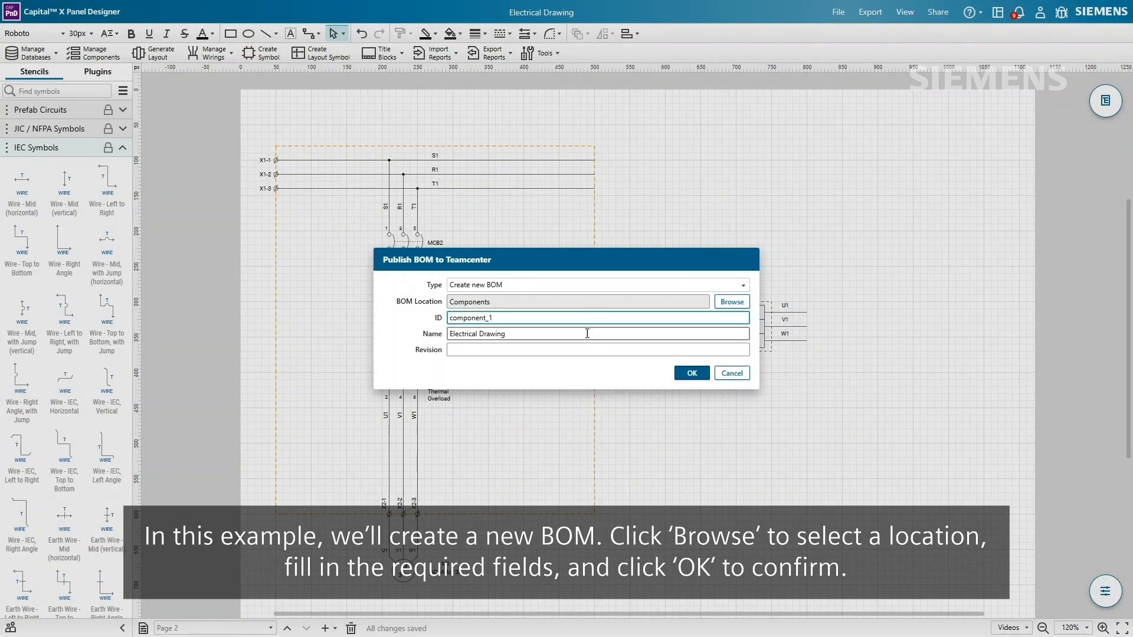
left_click(587, 349)
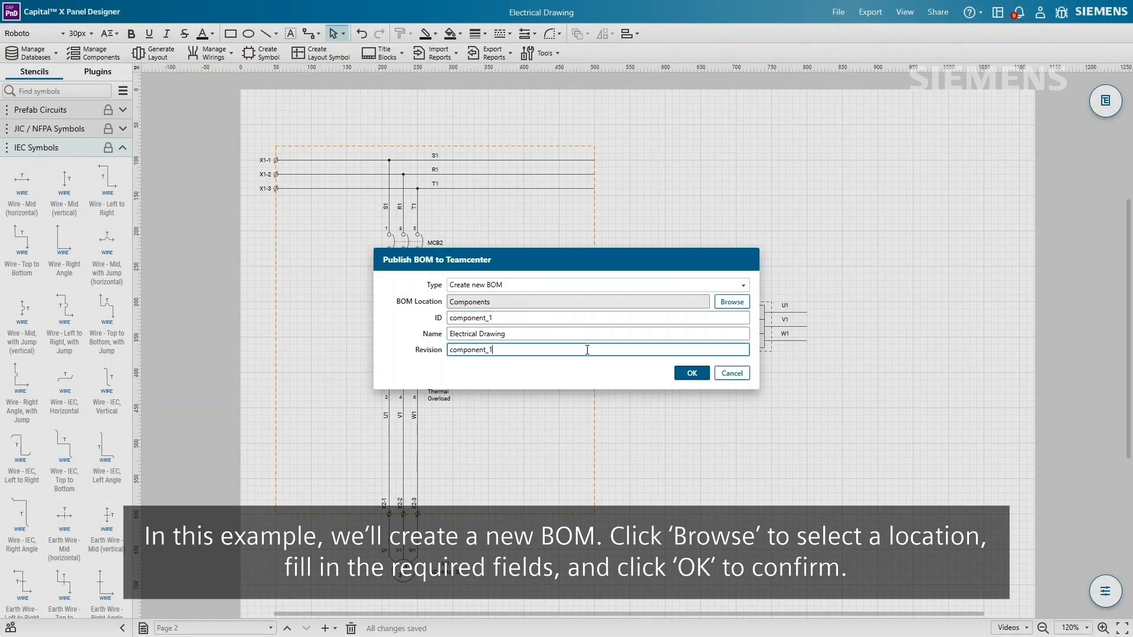
left_click(688, 375)
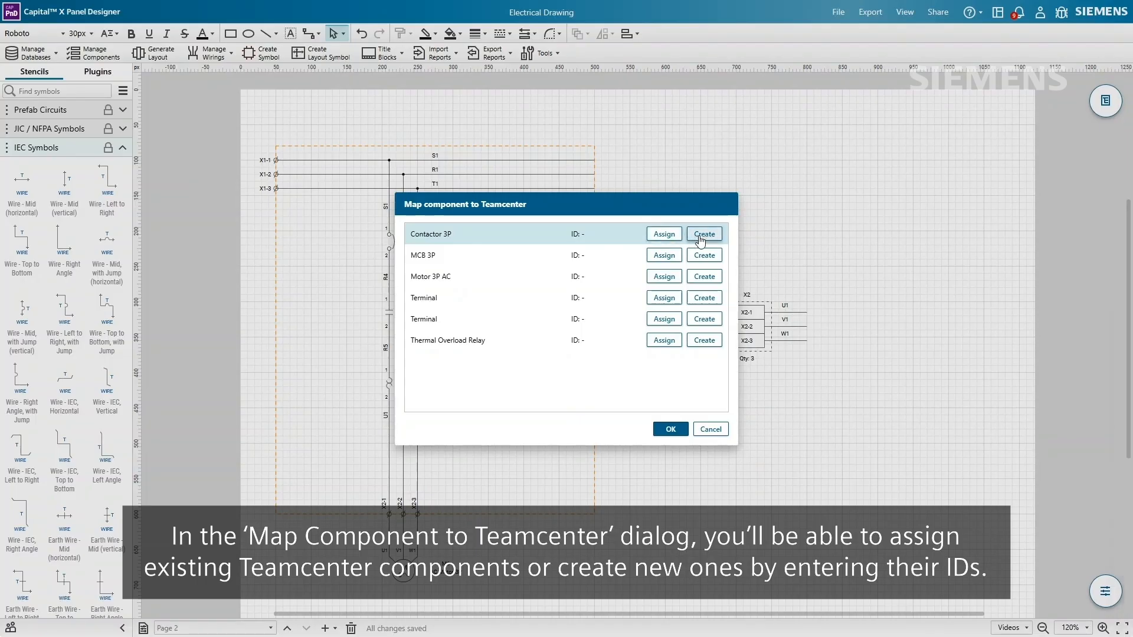
- Create a Components item for Contactor 3P and publish the fully mapped BOM
left_click(702, 235)
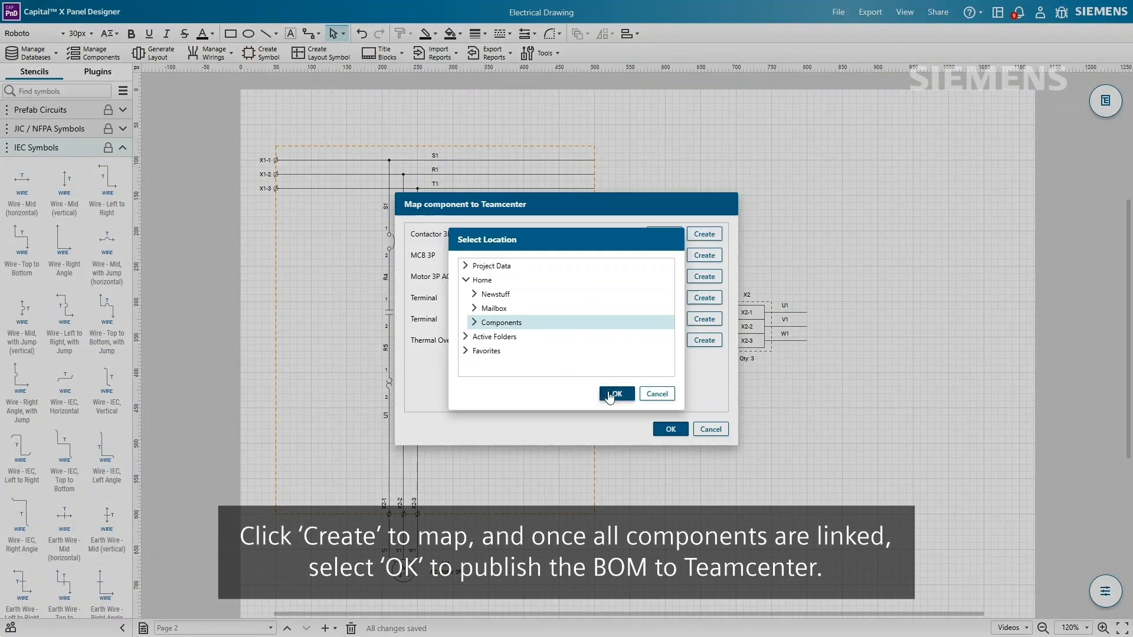
left_click(609, 393)
left_click(653, 350)
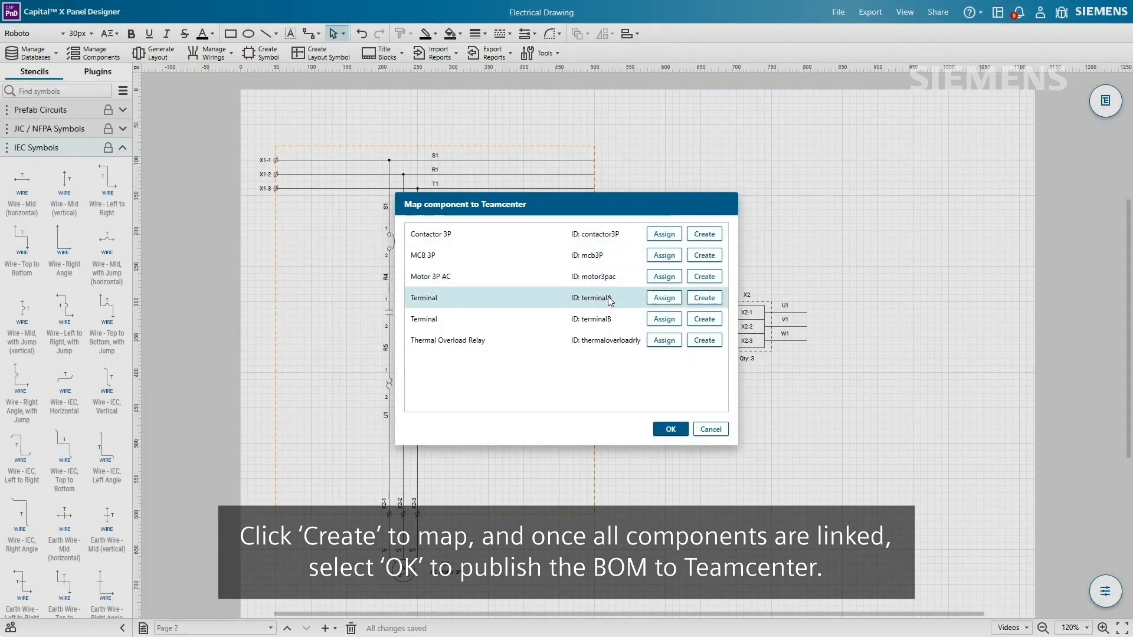
left_click(669, 432)
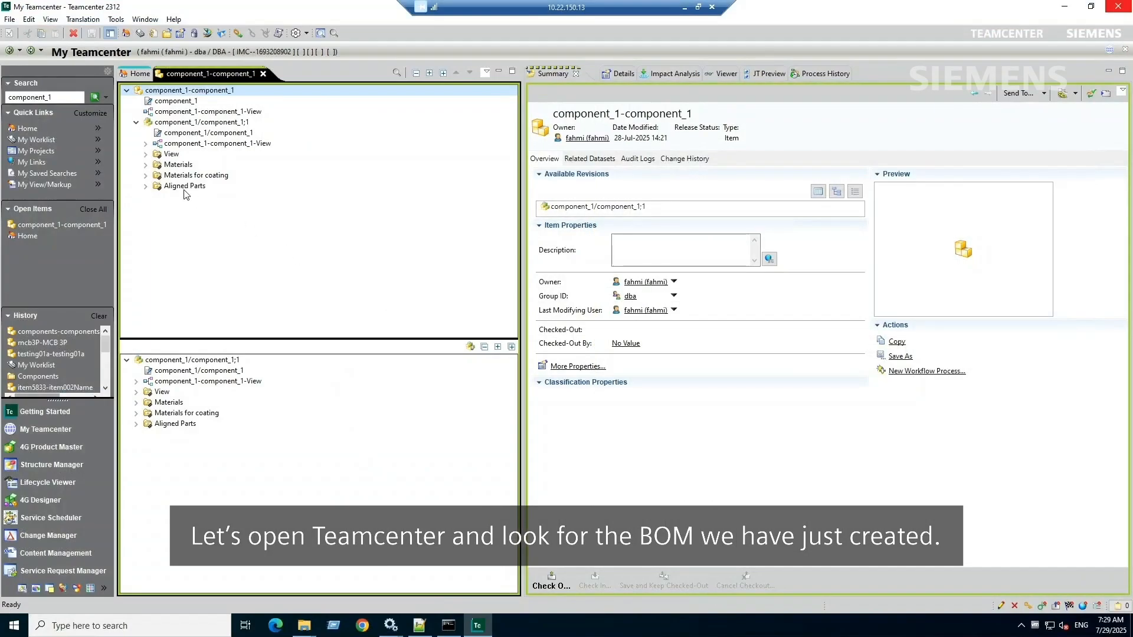
- Expand the View folder to list Contactor 3P, MCB 3P, Motor 3P AC, terminals and overload relay
left_click(147, 155)
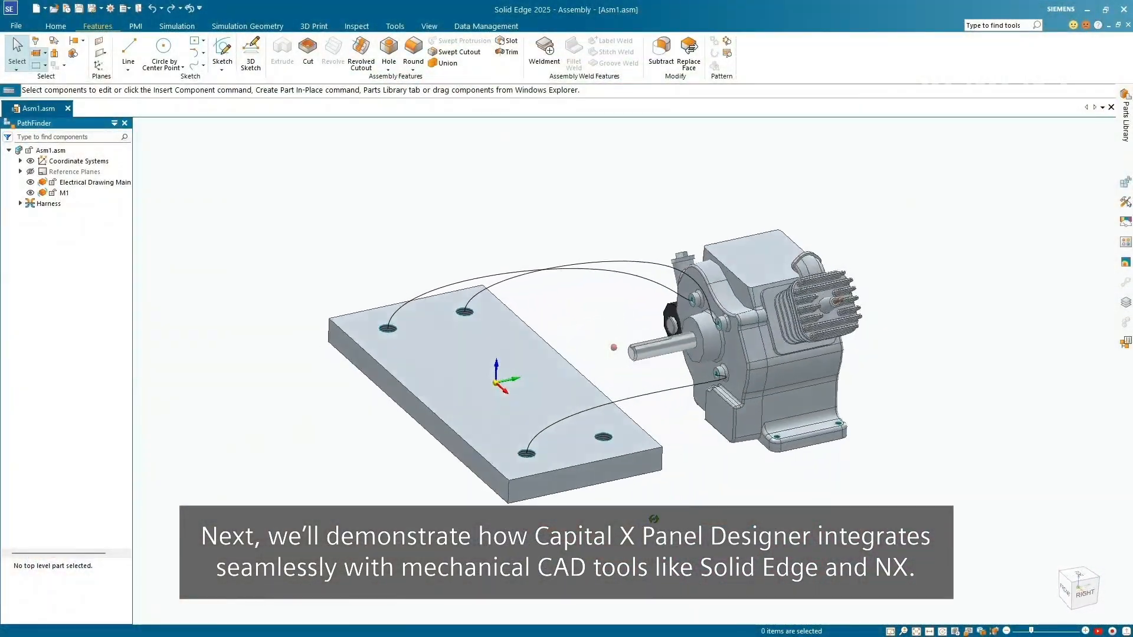
middle_click_drag(654, 519, 620, 470)
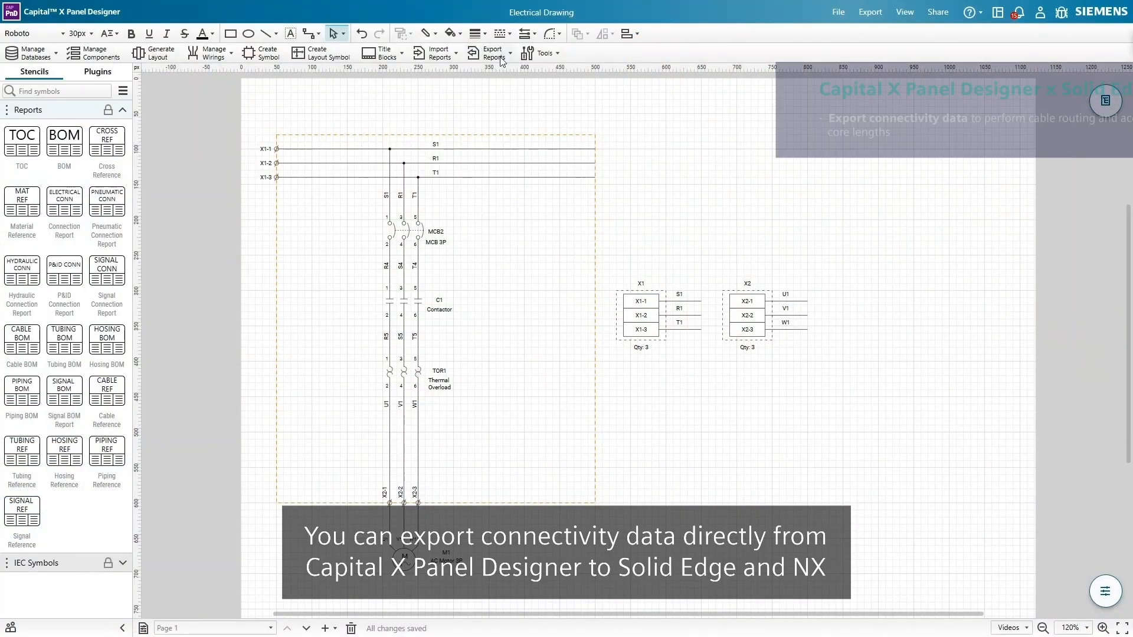
- Export the panel connectivity report in Solid Edge (.xml) format
left_click(502, 61)
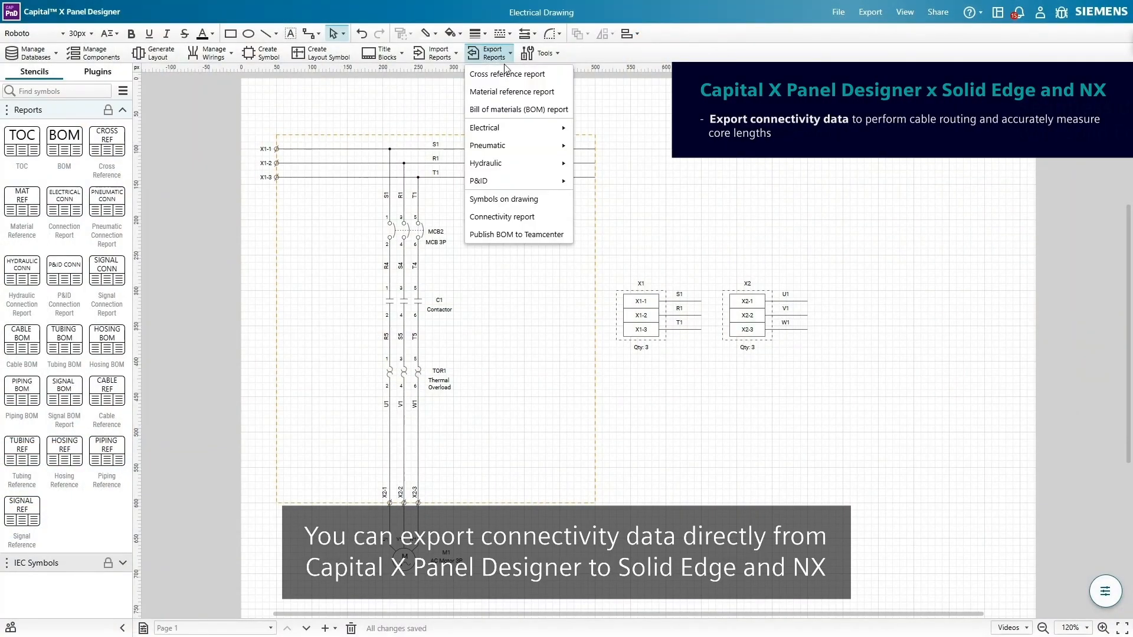
left_click(496, 313)
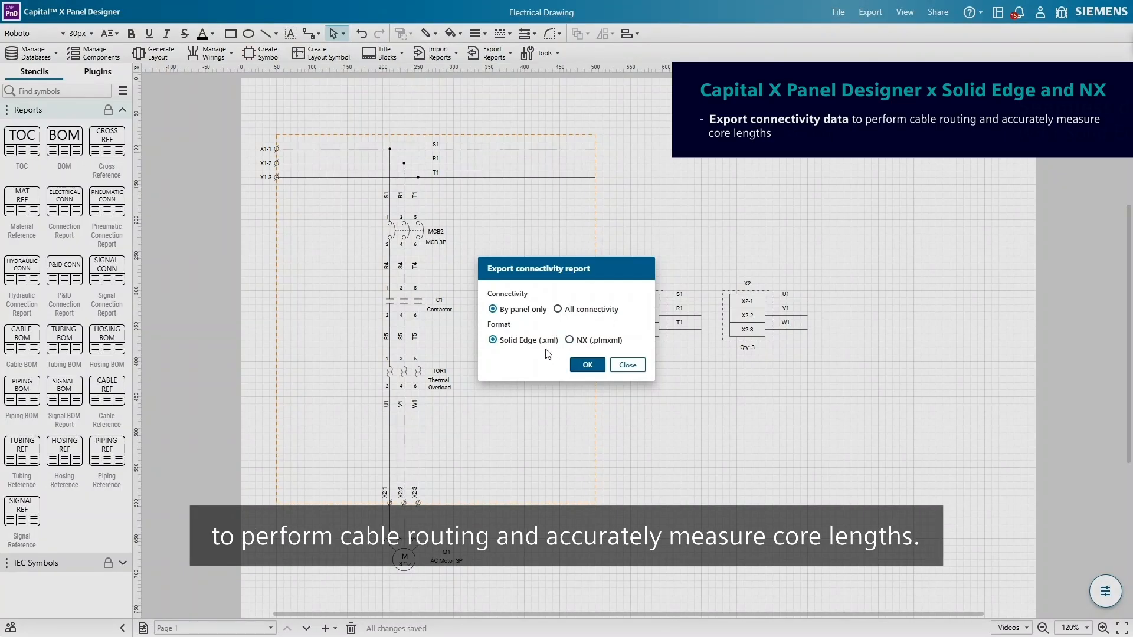
left_click(588, 364)
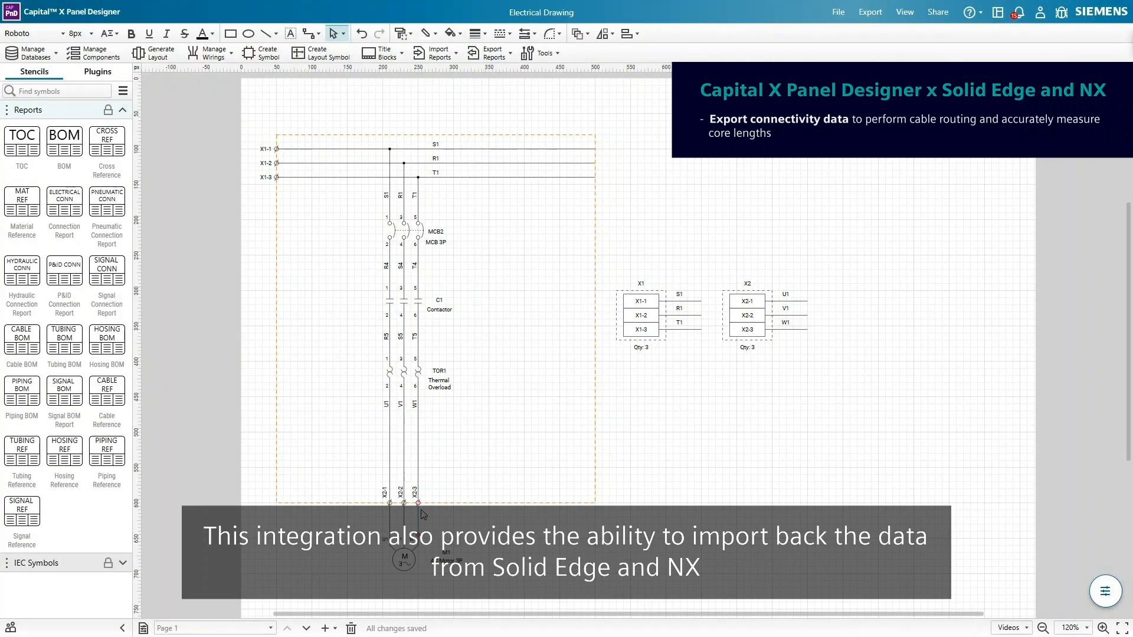
- Check wire W1's cable cores and confirm the core length reads 911.6mm
right_click(418, 506)
left_click(451, 406)
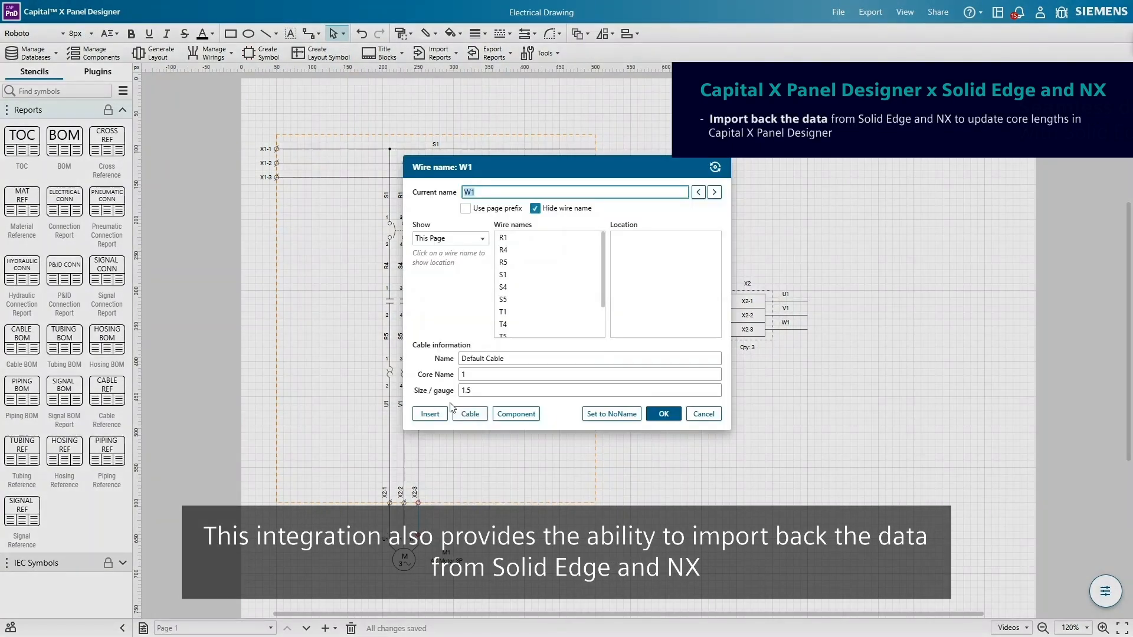
left_click(467, 414)
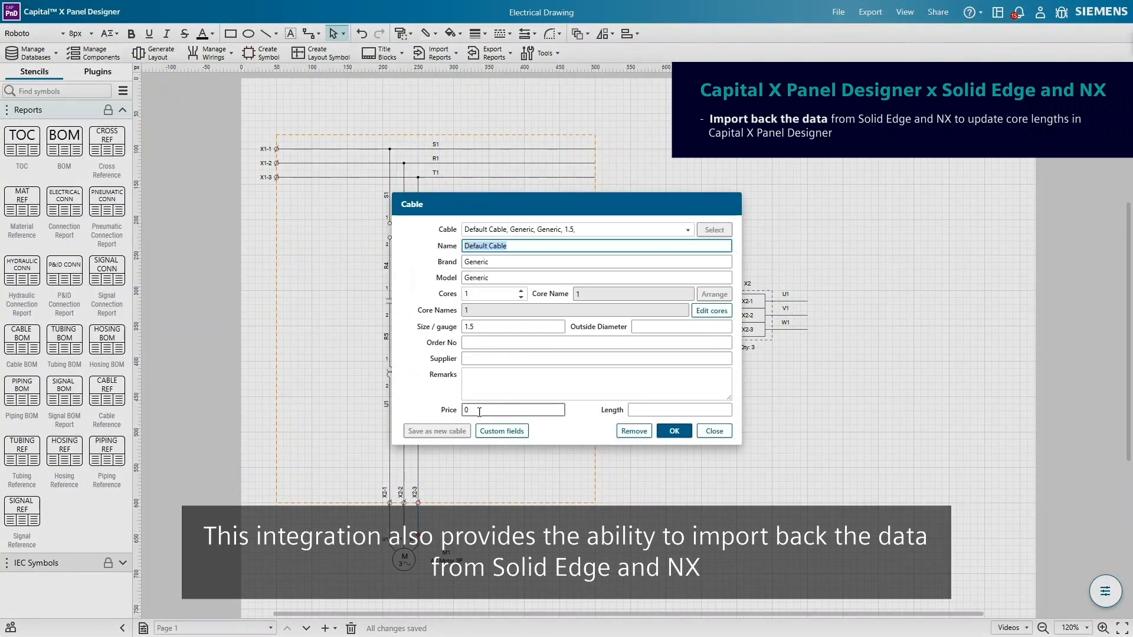
left_click(700, 318)
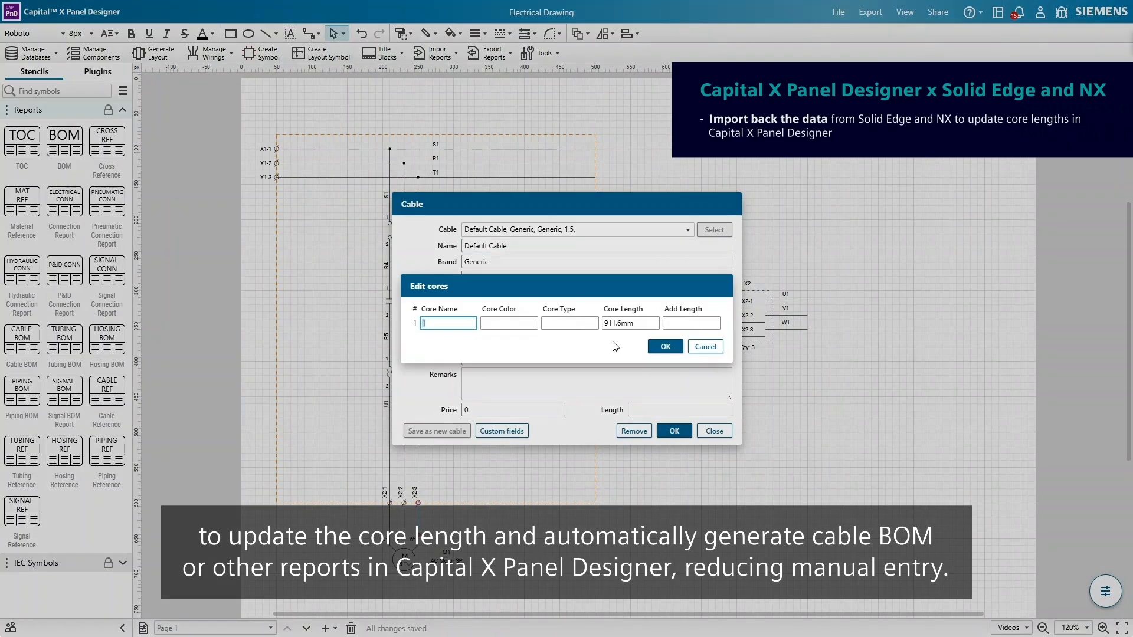
left_click(663, 348)
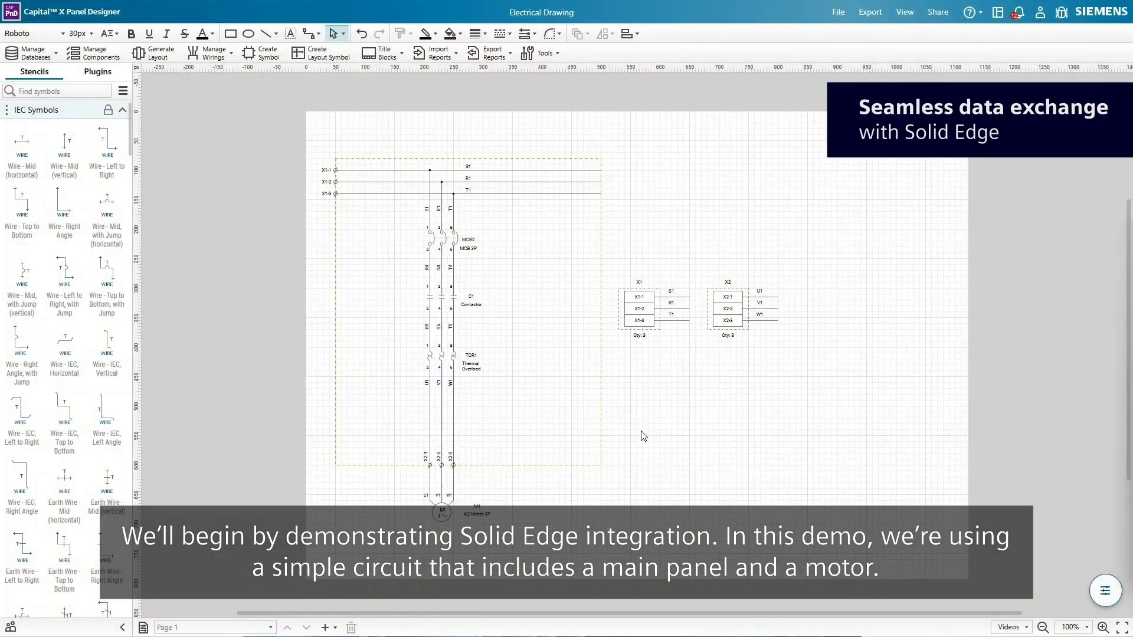
- Verify wire W1 (X2-3 to motor) has an empty core length, then begin the connectivity report export
scroll(437, 560, "up", 3, "ctrl")
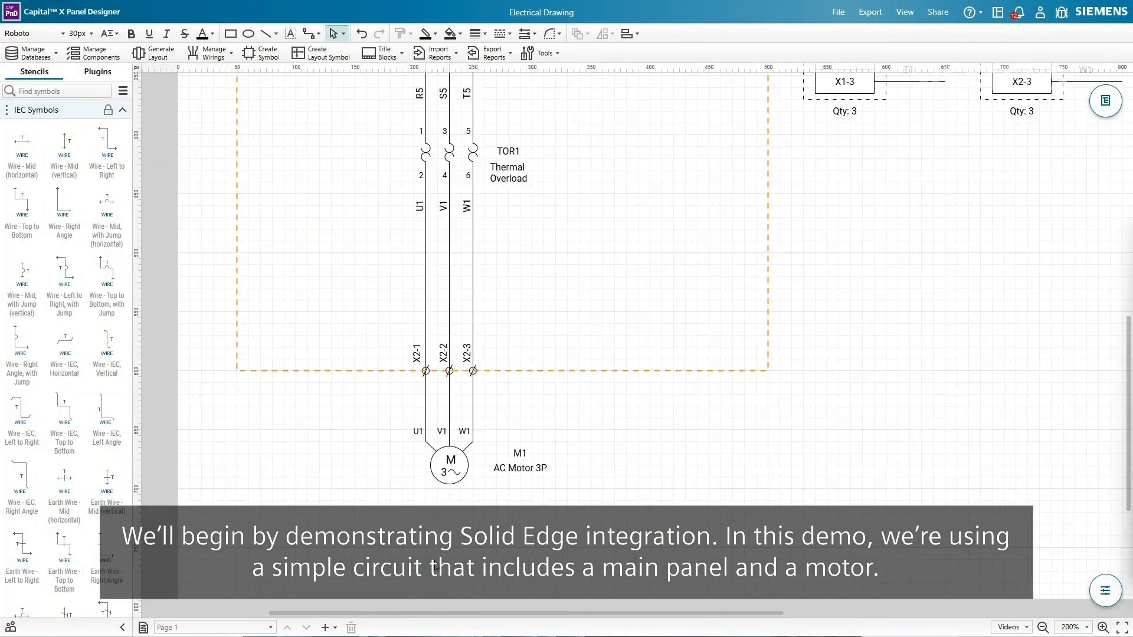
left_click(474, 406)
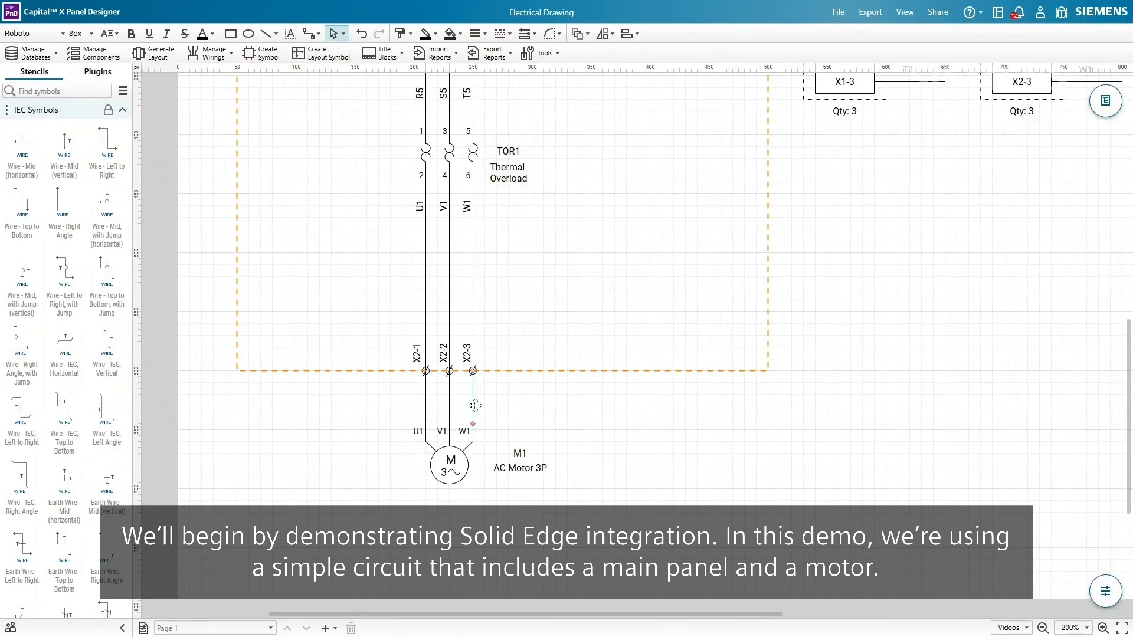
right_click(476, 408)
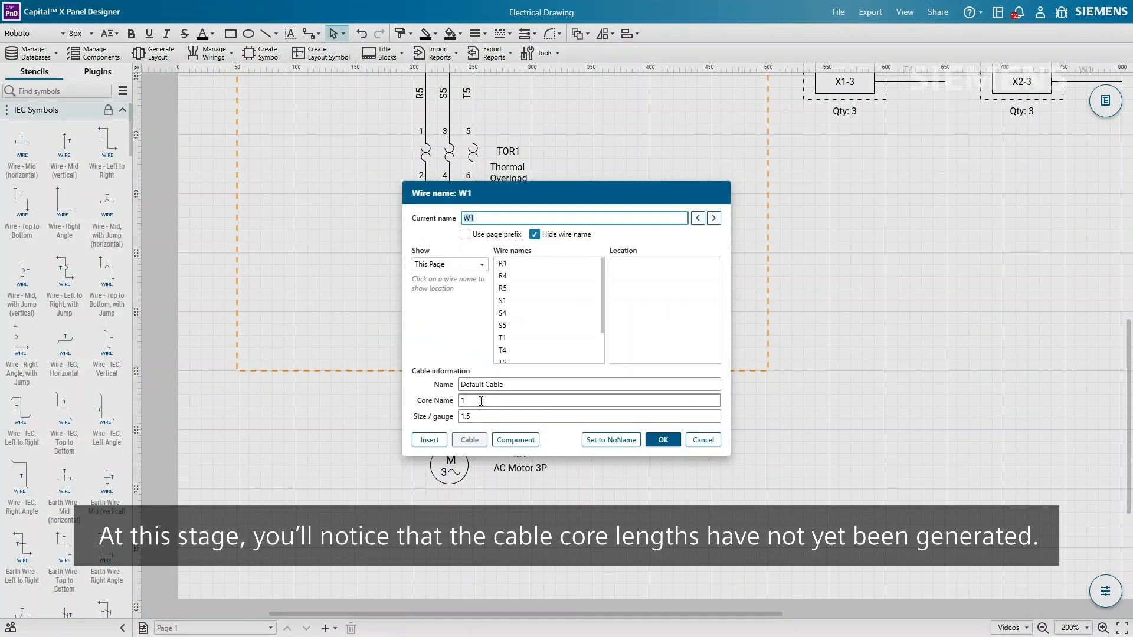
left_click(470, 441)
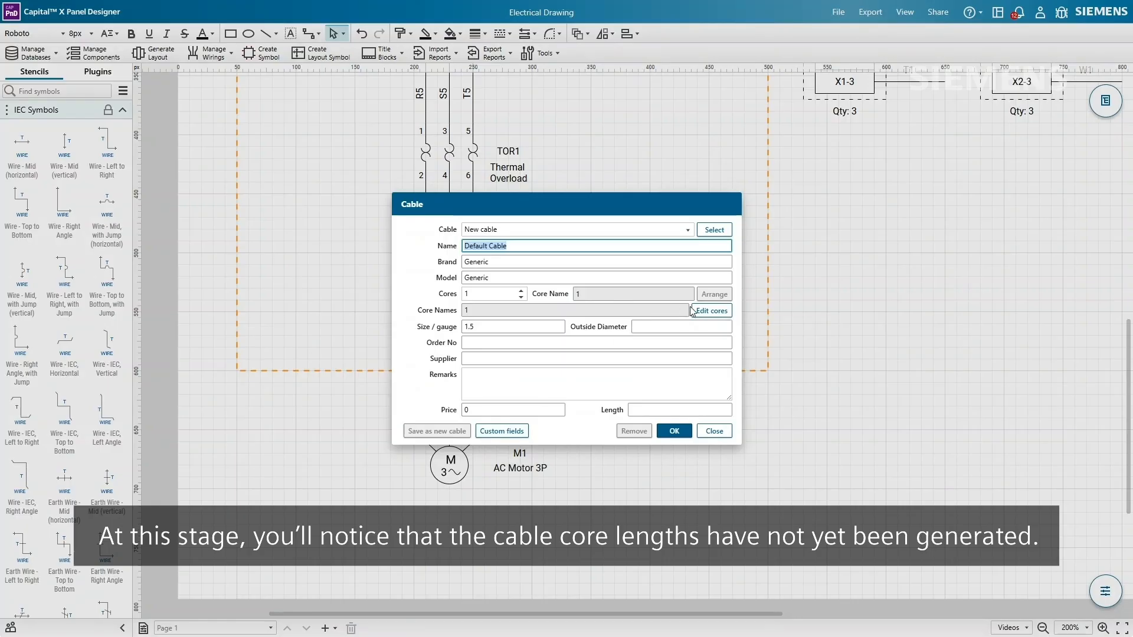
left_click(712, 310)
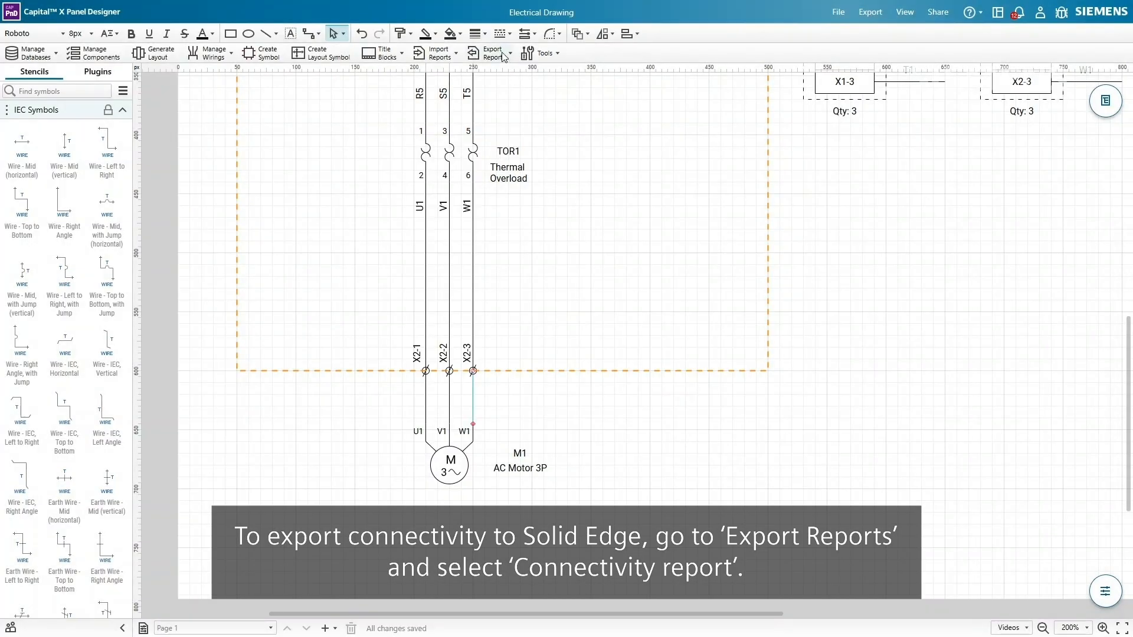
left_click(503, 54)
left_click(514, 216)
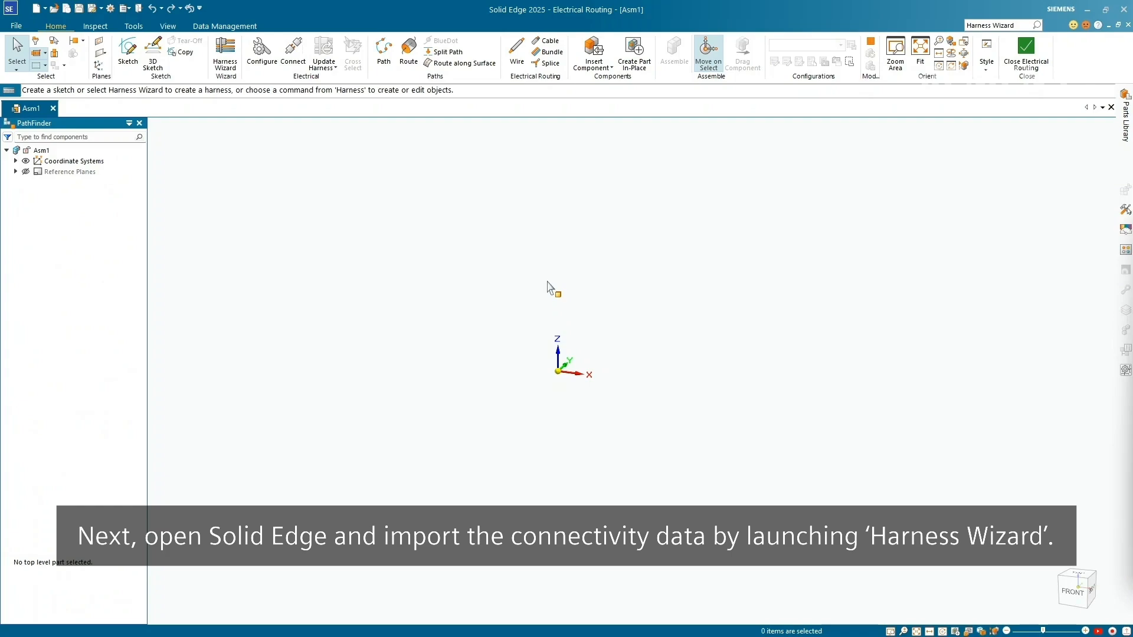
- Start a harness from the Capital X Panel Designer file Electrical Drawing - X2ML.xml and reach component assignment
left_click(235, 71)
left_click(509, 296)
left_click(519, 317)
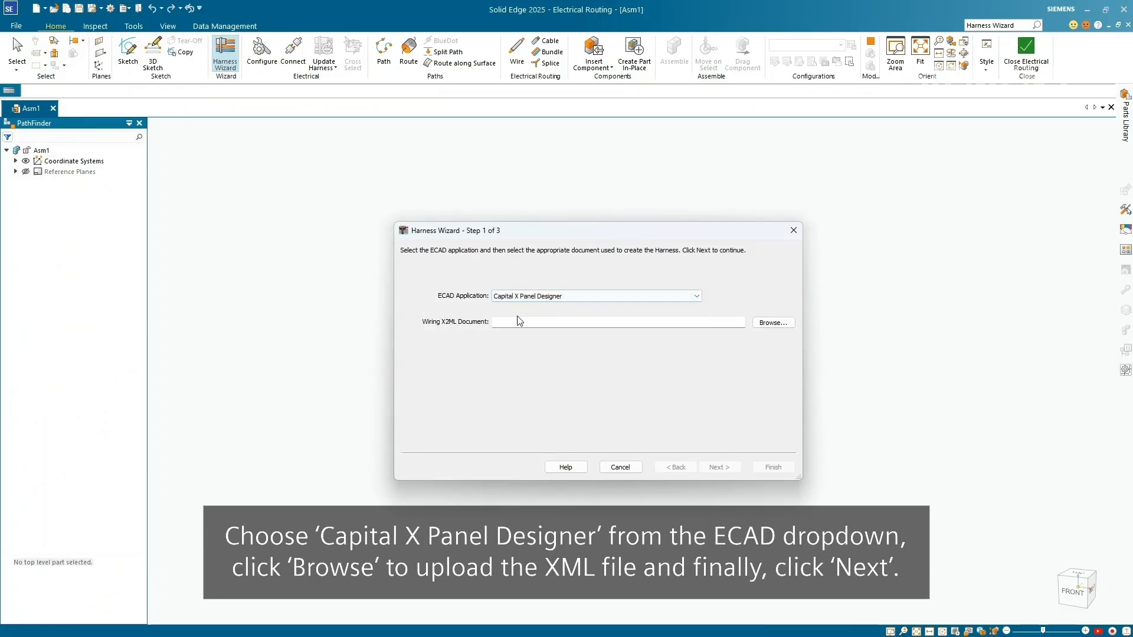
left_click(761, 326)
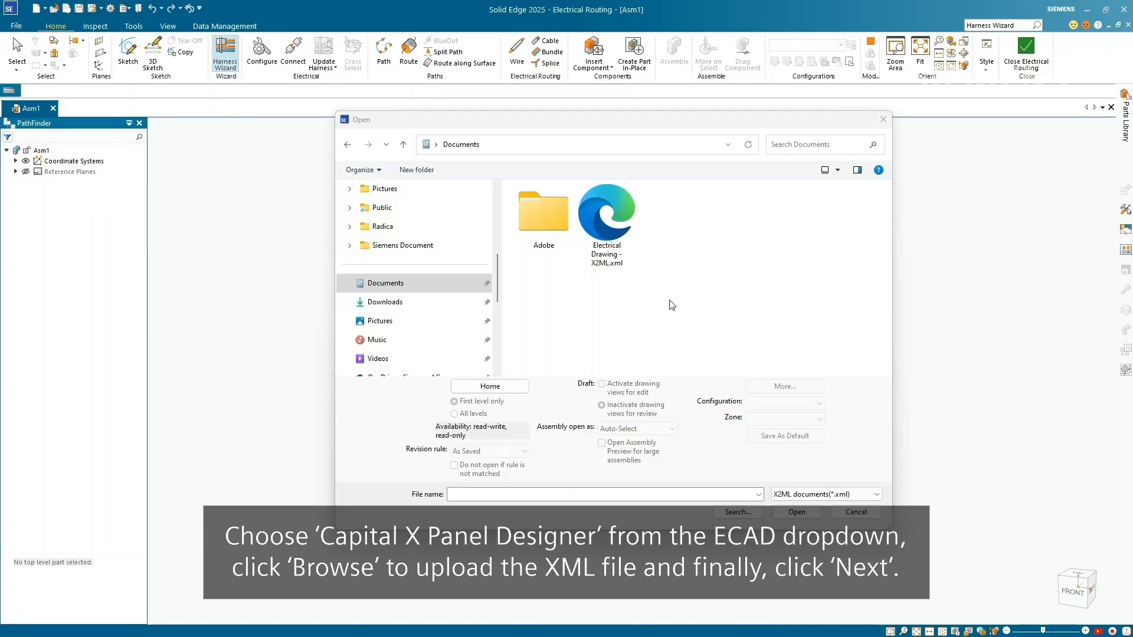
double_click(606, 218)
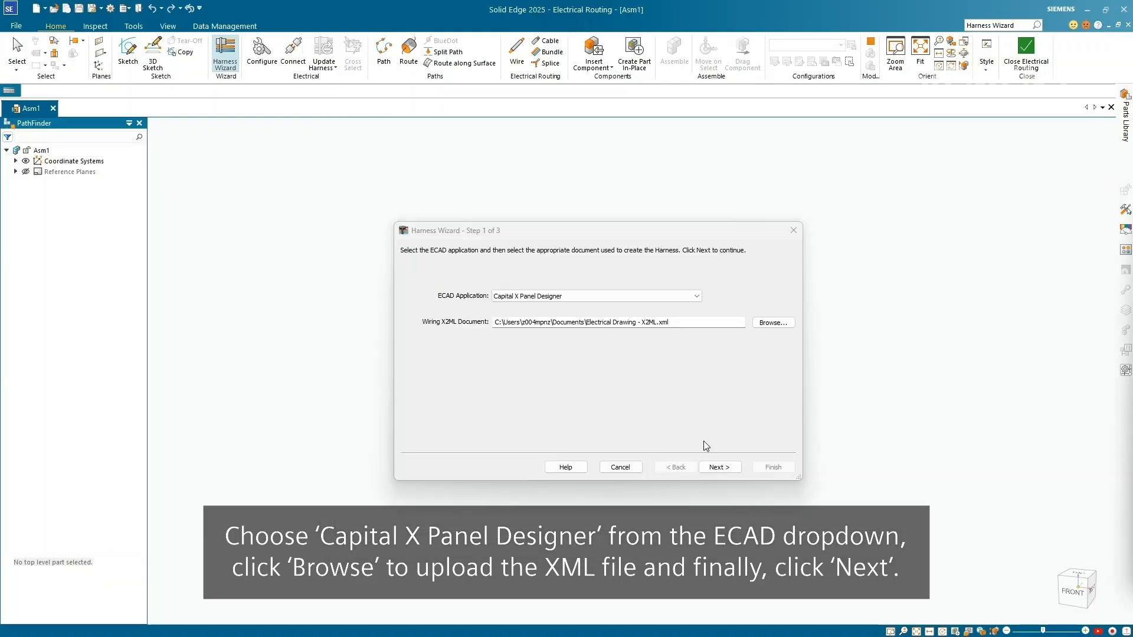
left_click(720, 468)
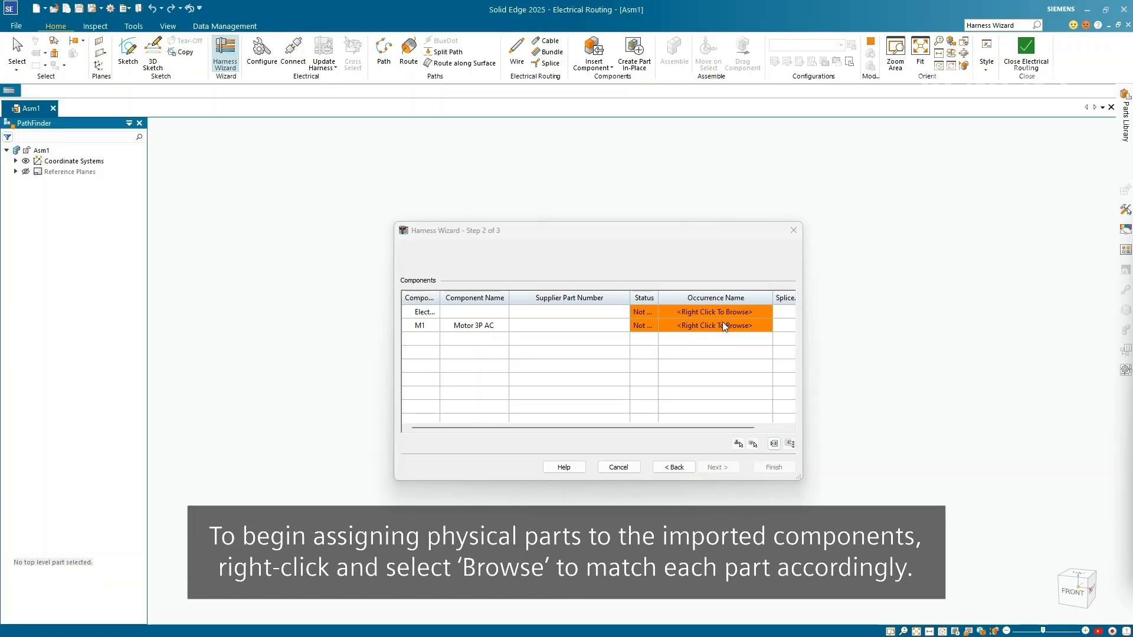
- Assign baseplate1.par as the occurrence for the main panel component
right_click(722, 311)
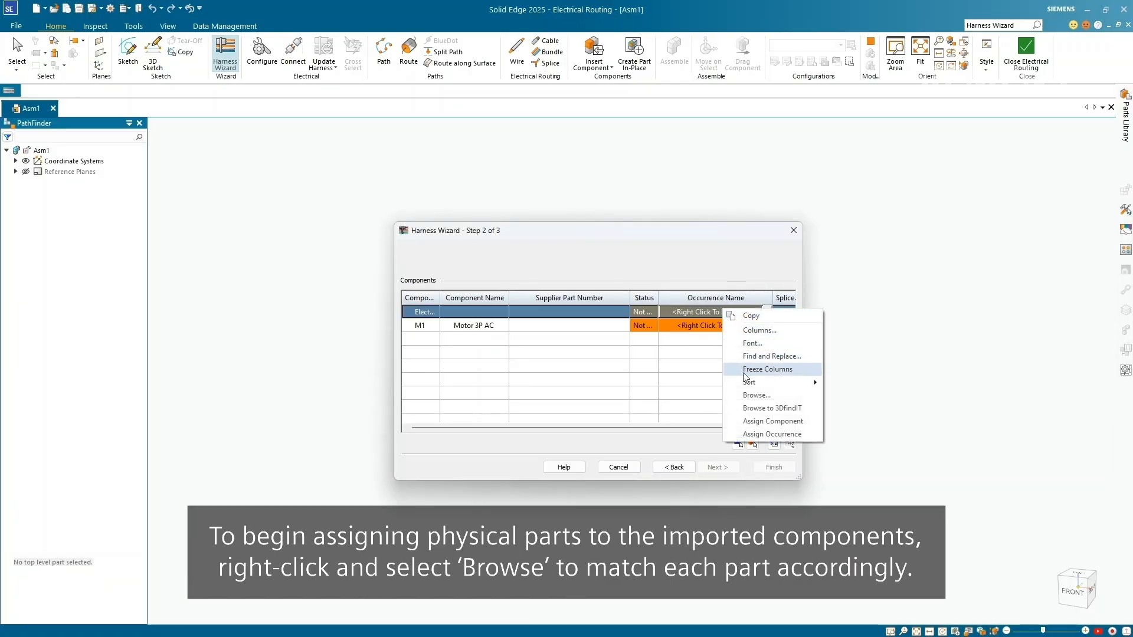
left_click(756, 395)
left_click(818, 335)
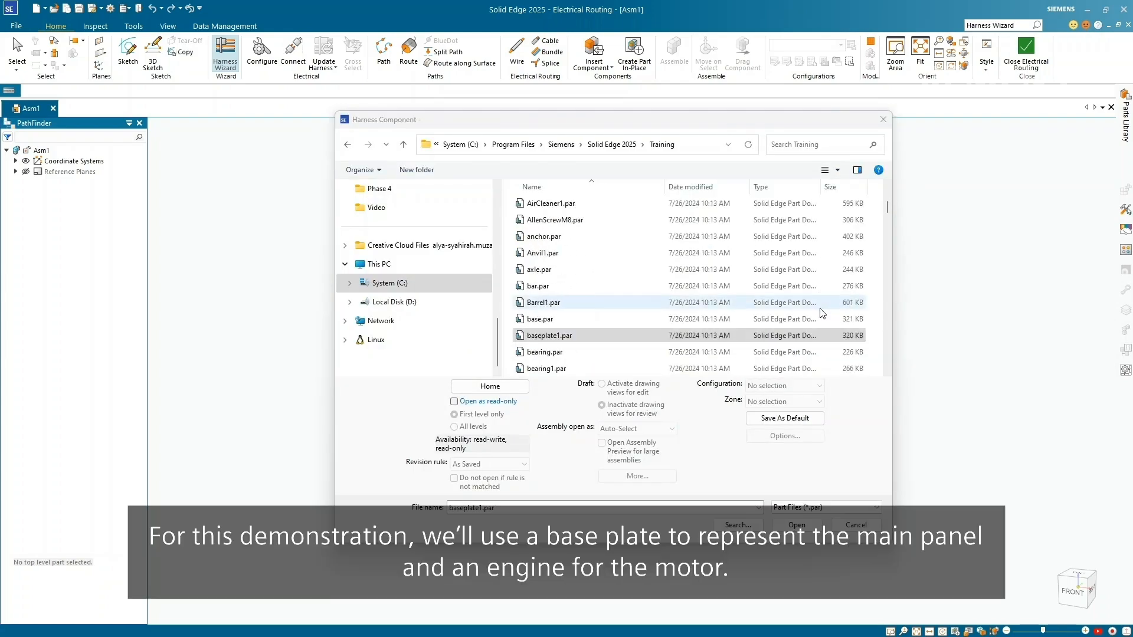
scroll(823, 313, "down", 1)
left_click(568, 287)
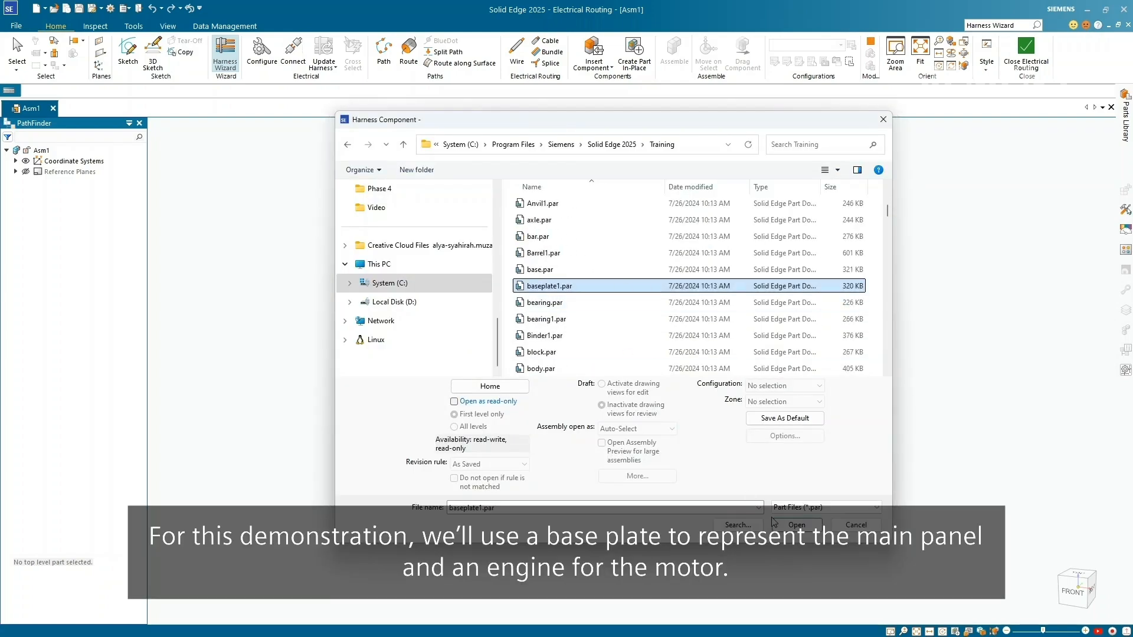
left_click(794, 525)
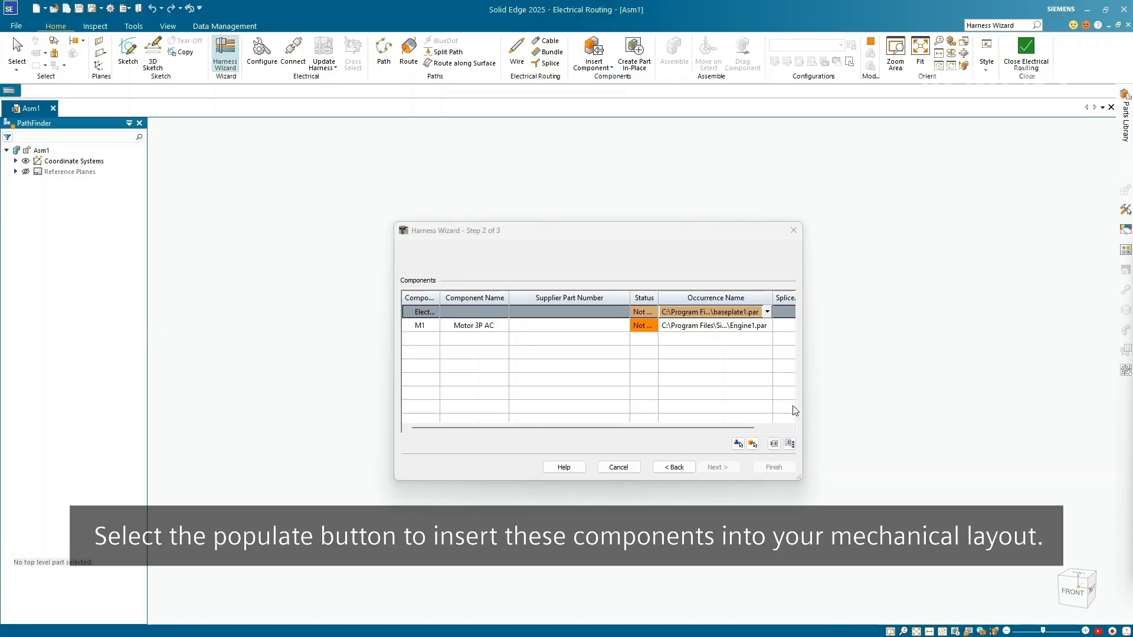
- Populate the assembly with the assigned parts and highlight the engine and baseplate in the model
left_click(789, 443)
left_click_drag(730, 236, 746, 413)
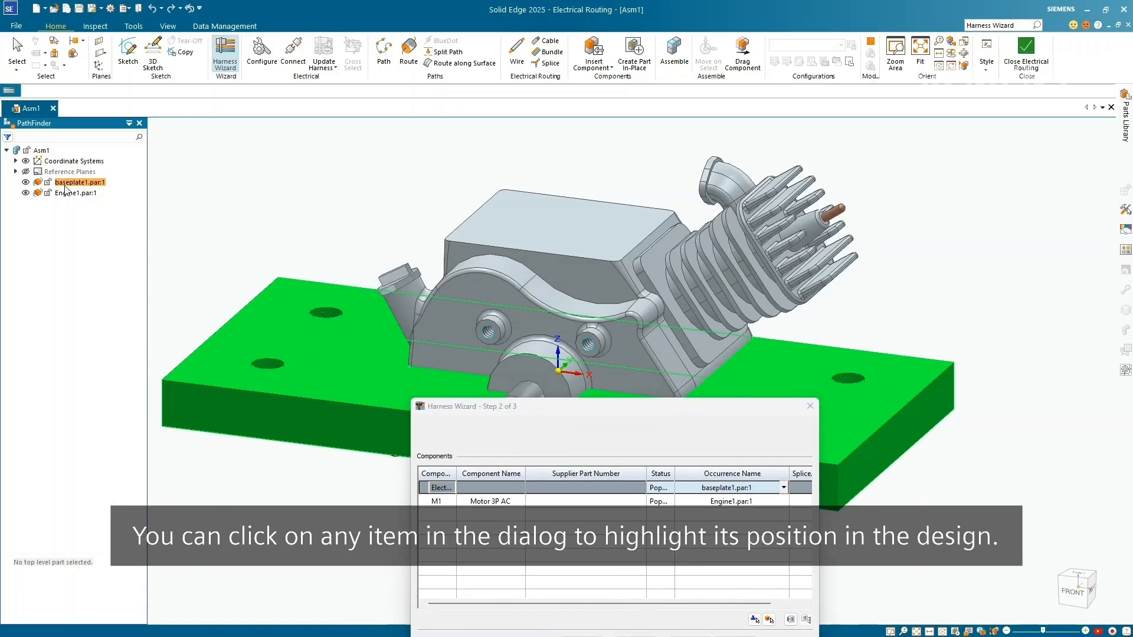
left_click(67, 194)
left_click(72, 183)
left_click_drag(735, 406, 701, 212)
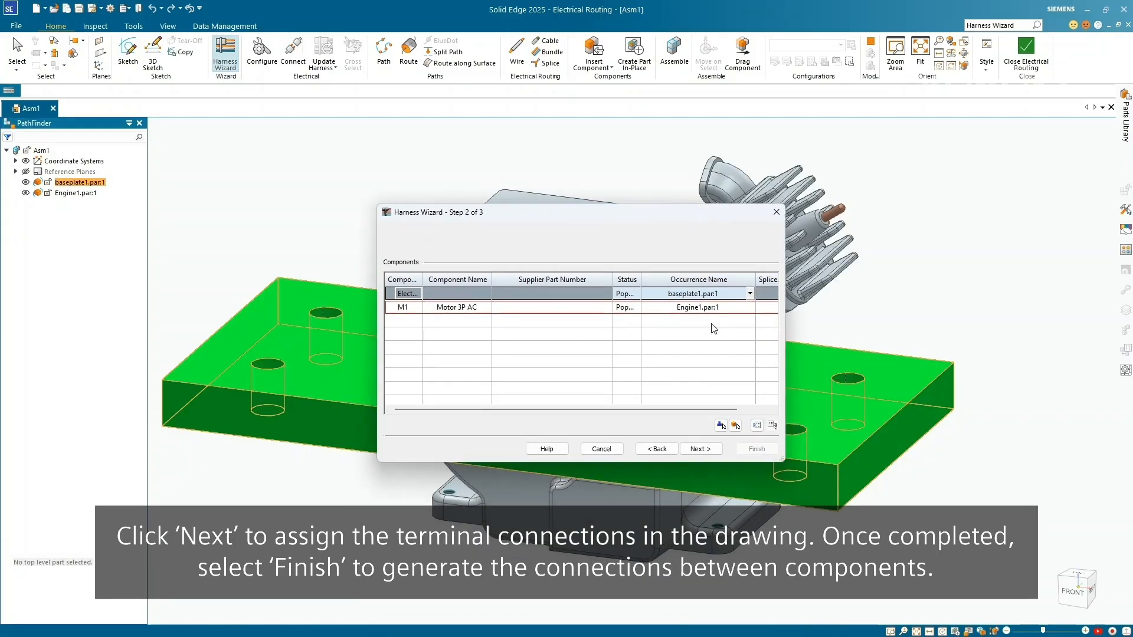
- Advance to terminal connections and assign a terminal to a baseplate cavity
left_click(699, 450)
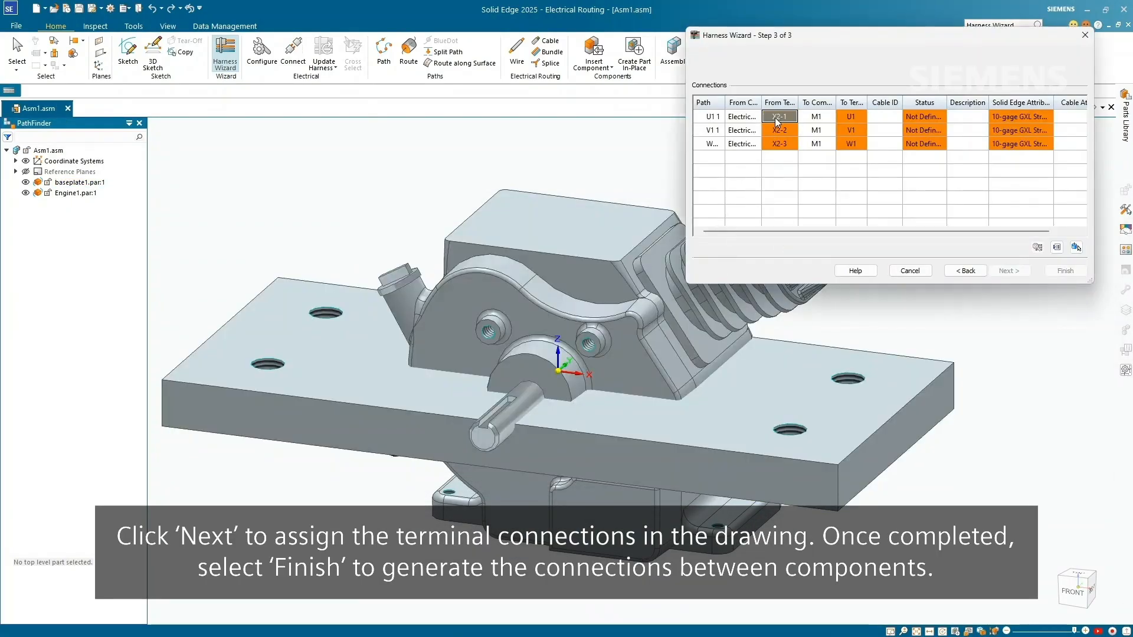
left_click(1075, 247)
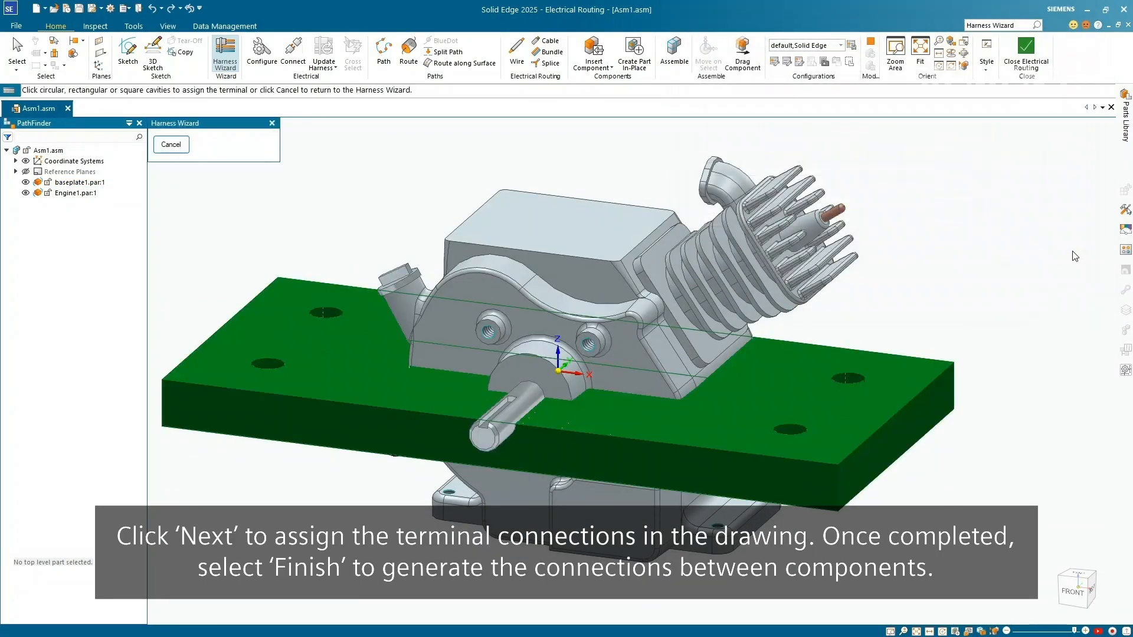
left_click(334, 315)
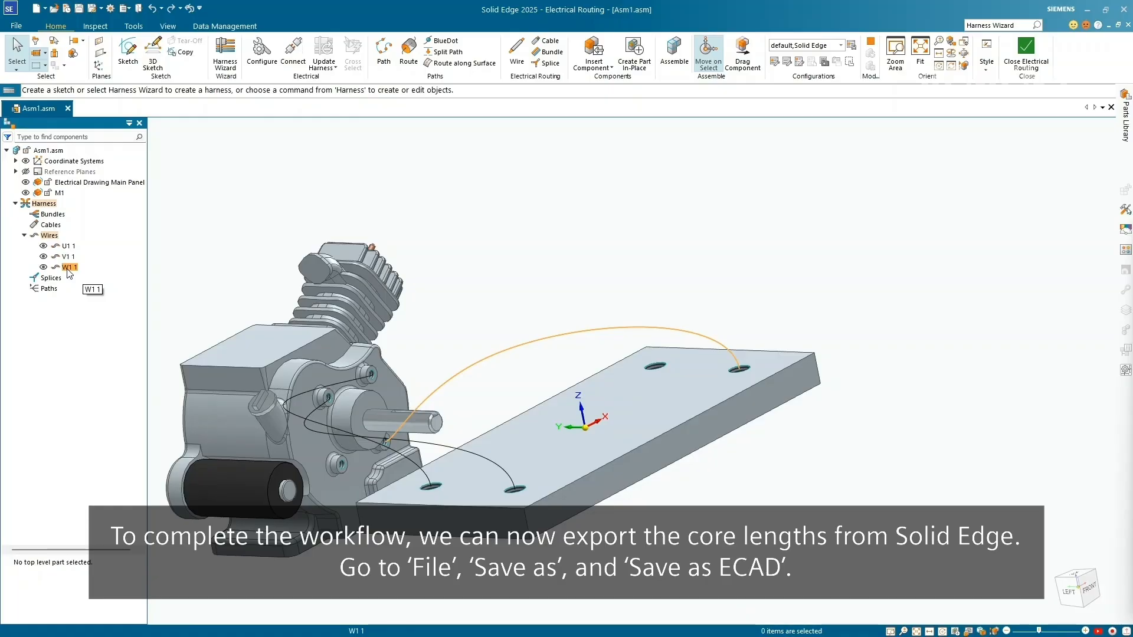
- Save the assembly as an ECAD file targeted at Capital X Panel Designer
left_click(16, 26)
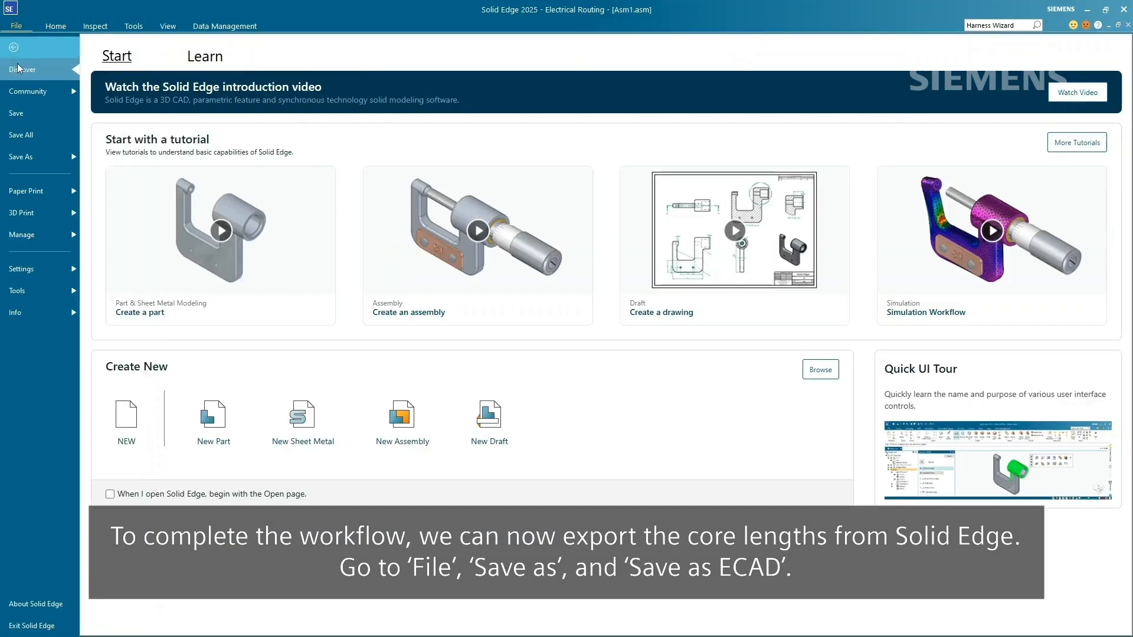
left_click(18, 156)
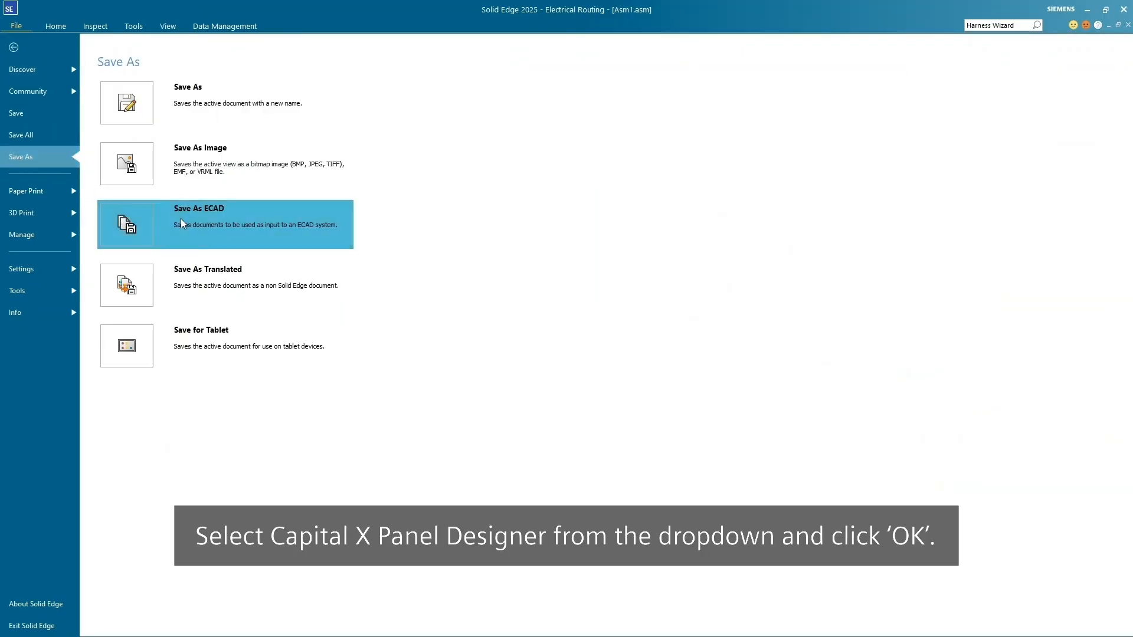
left_click(180, 218)
left_click(464, 293)
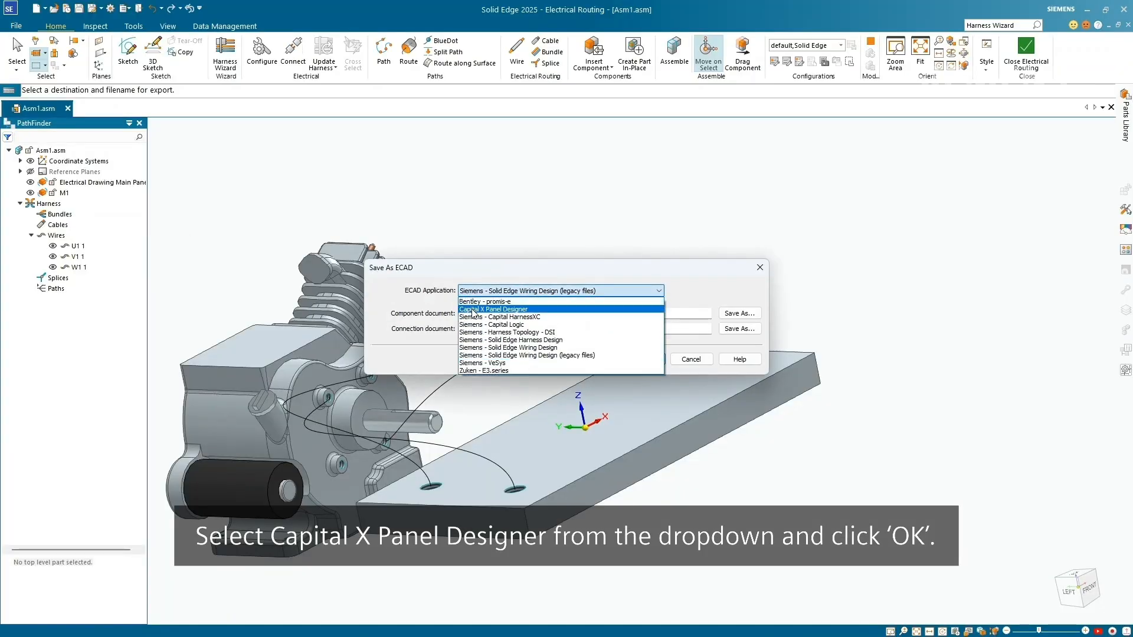
left_click(470, 302)
left_click(635, 359)
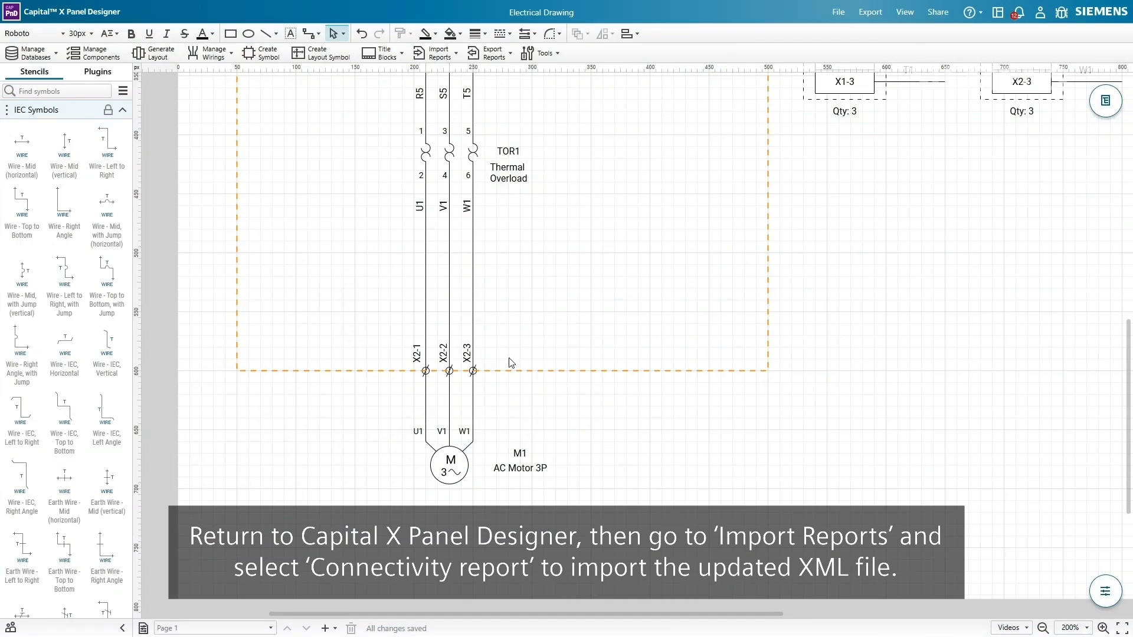
- Import the connectivity report so the cable core lengths read 0.4m
left_click(457, 59)
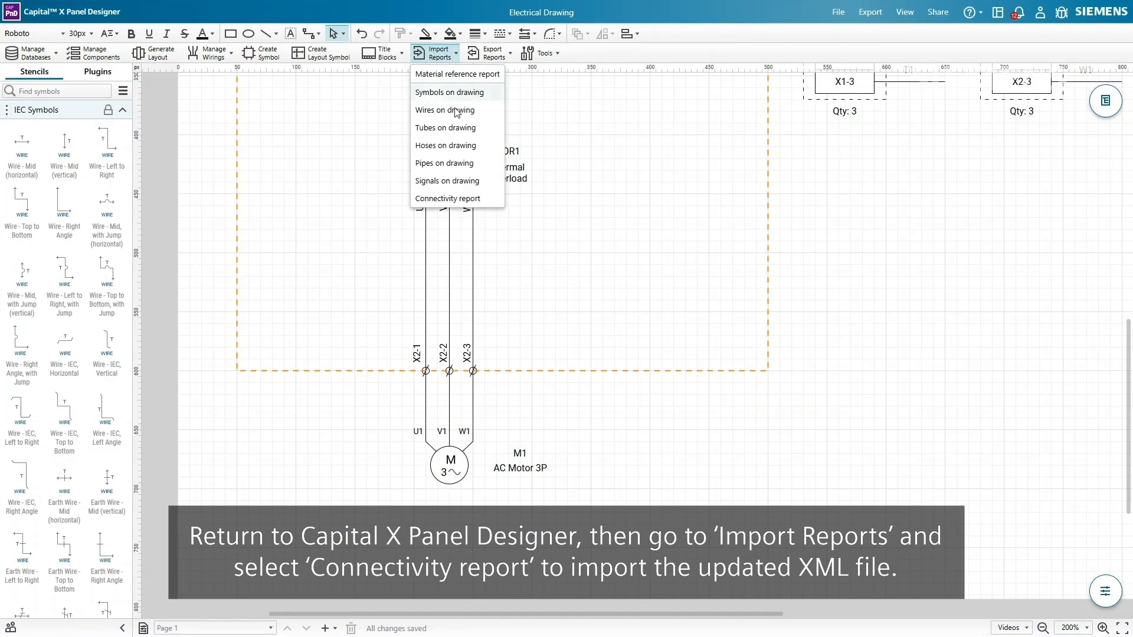
left_click(461, 198)
left_click(639, 401)
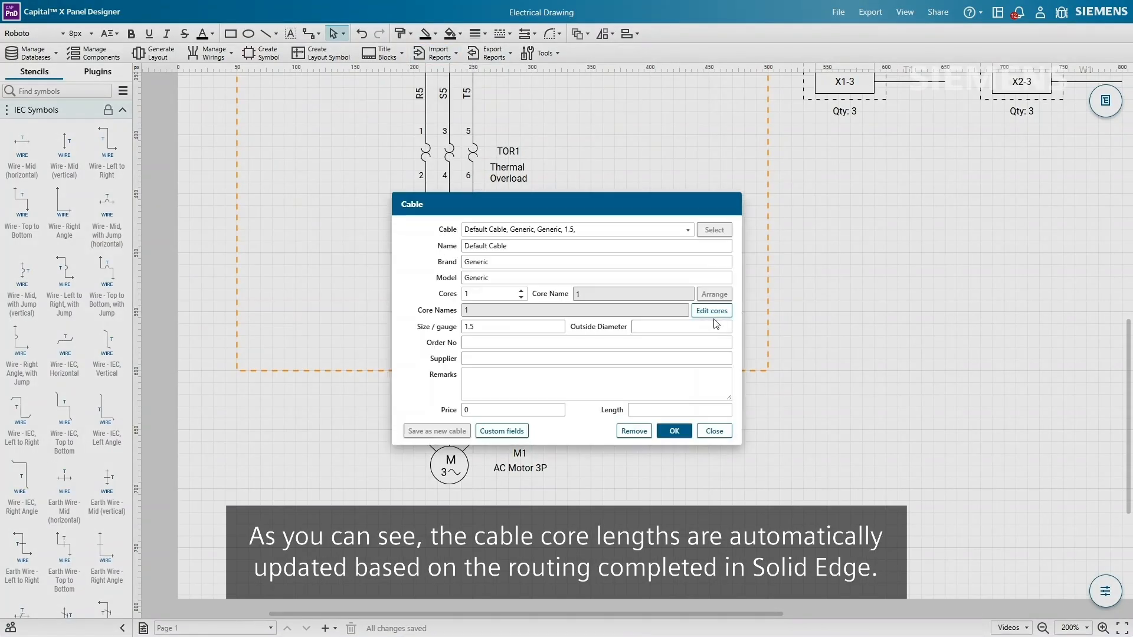
left_click(713, 314)
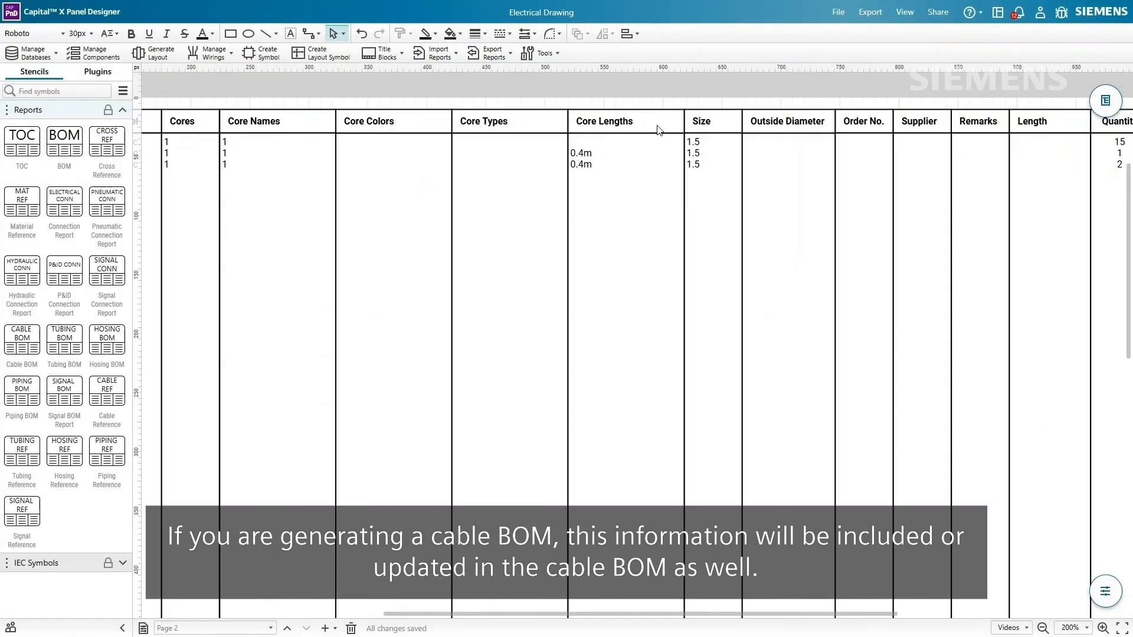
scroll(660, 130, "up", 2, "ctrl")
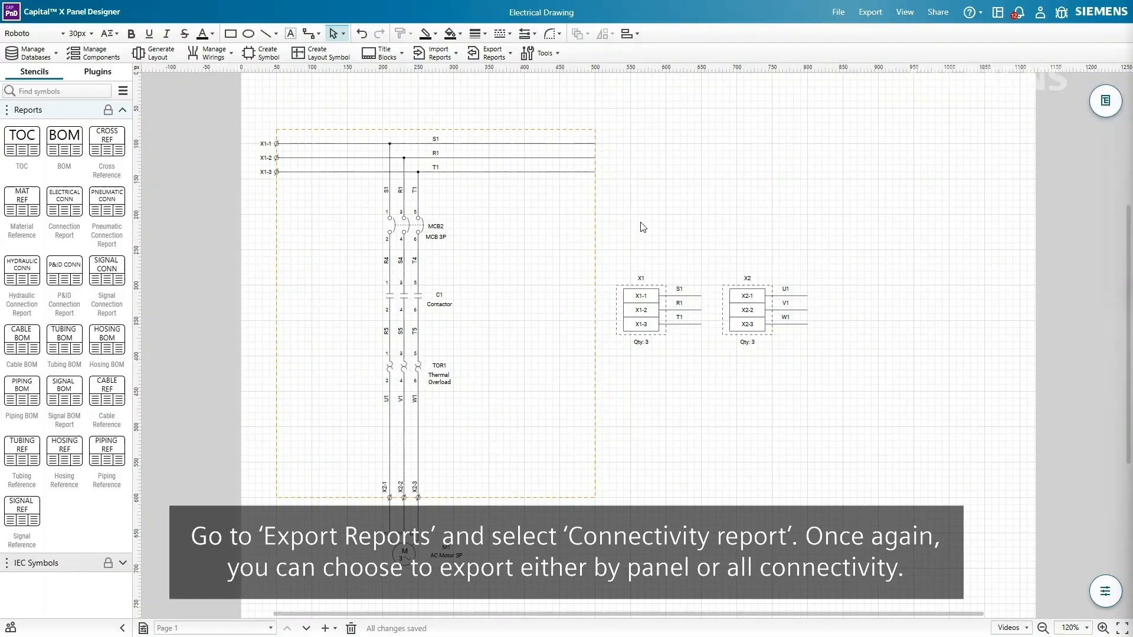
- Export a by-panel-only connectivity report in NX (.plmxml) format
left_click(493, 54)
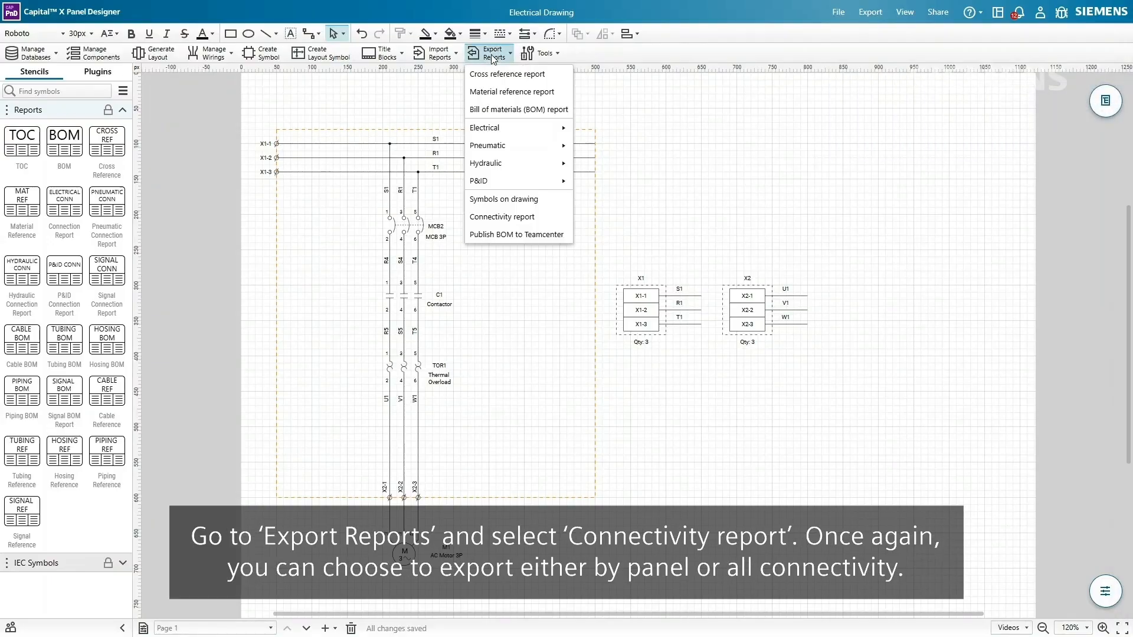
left_click(501, 217)
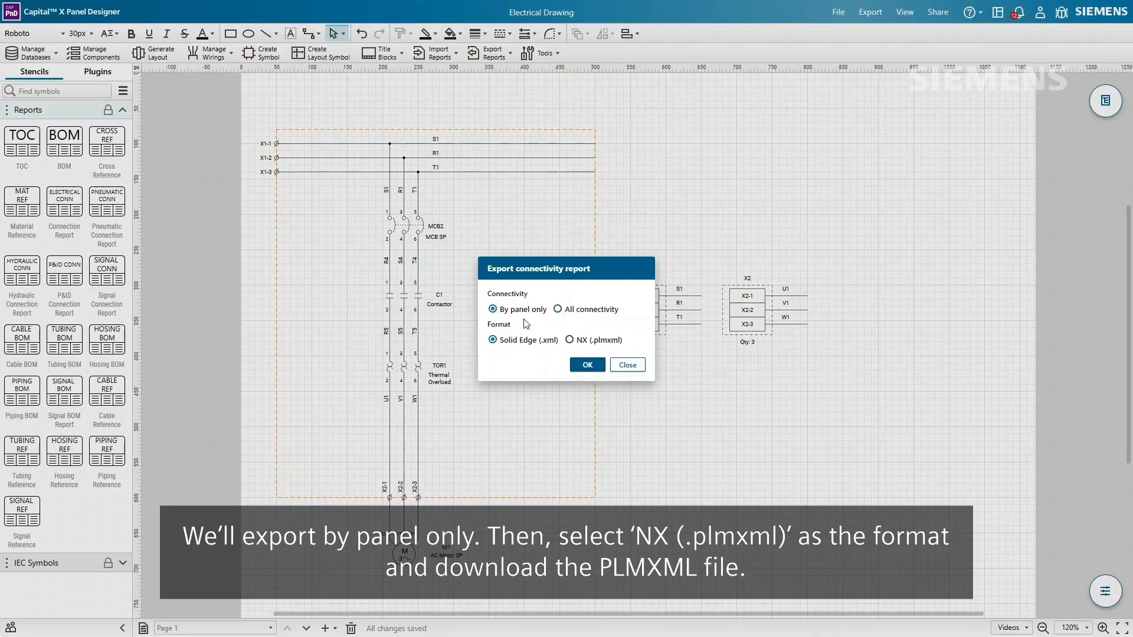
left_click(570, 341)
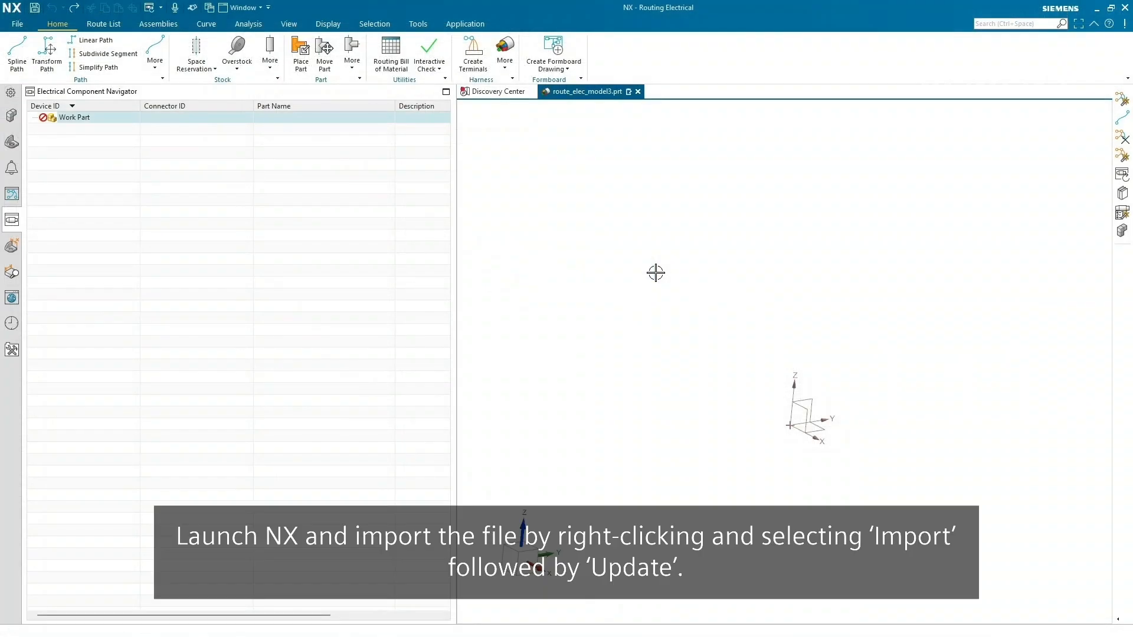
- Import the Electrical Drawing 1 PLMXML file as an update, then begin placing the main panel
right_click(216, 190)
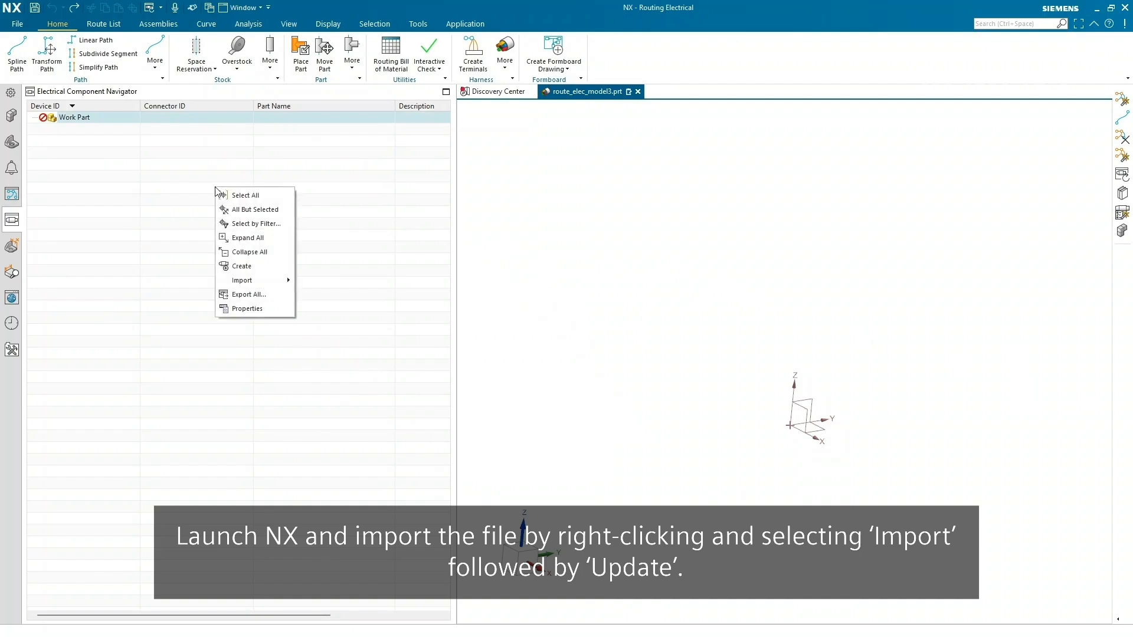
mouse_move(243, 284)
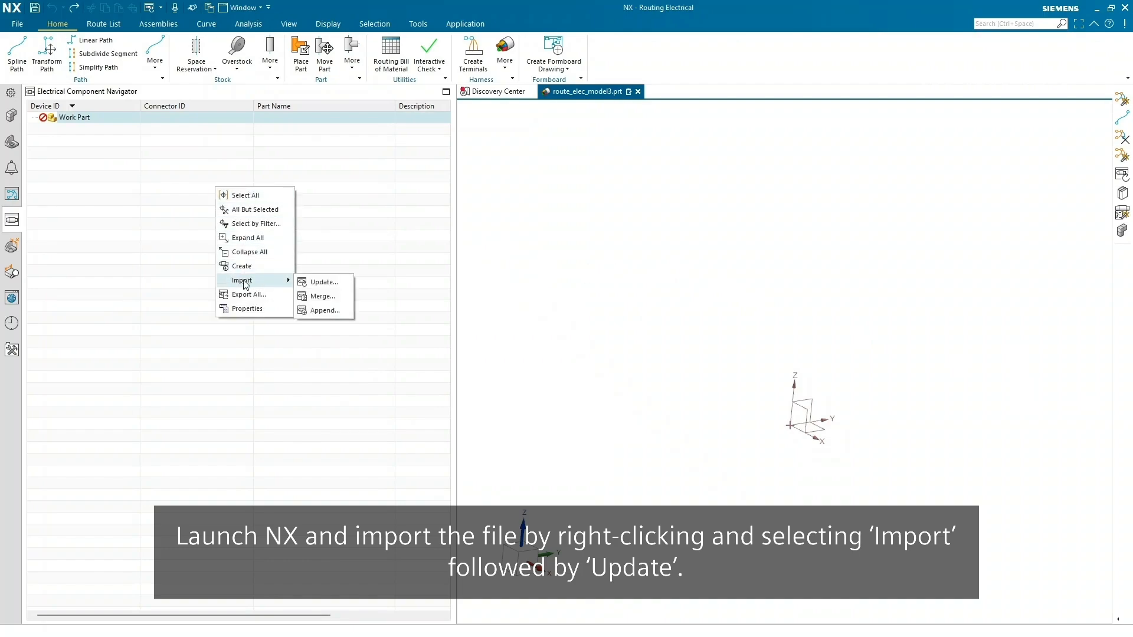
left_click(311, 283)
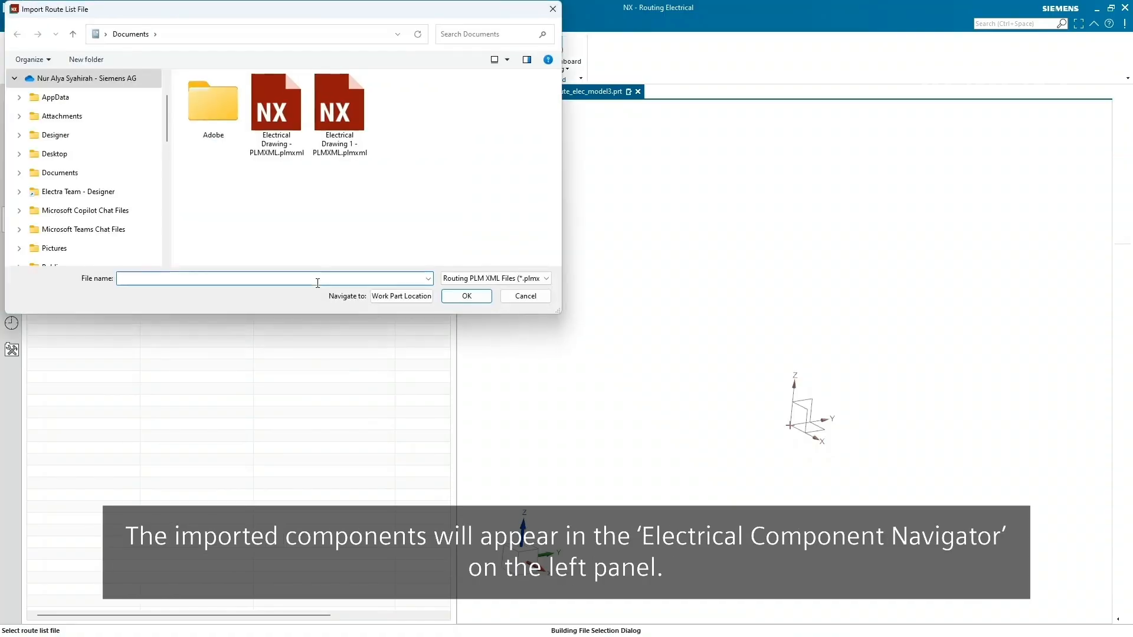
left_click(345, 149)
left_click(466, 296)
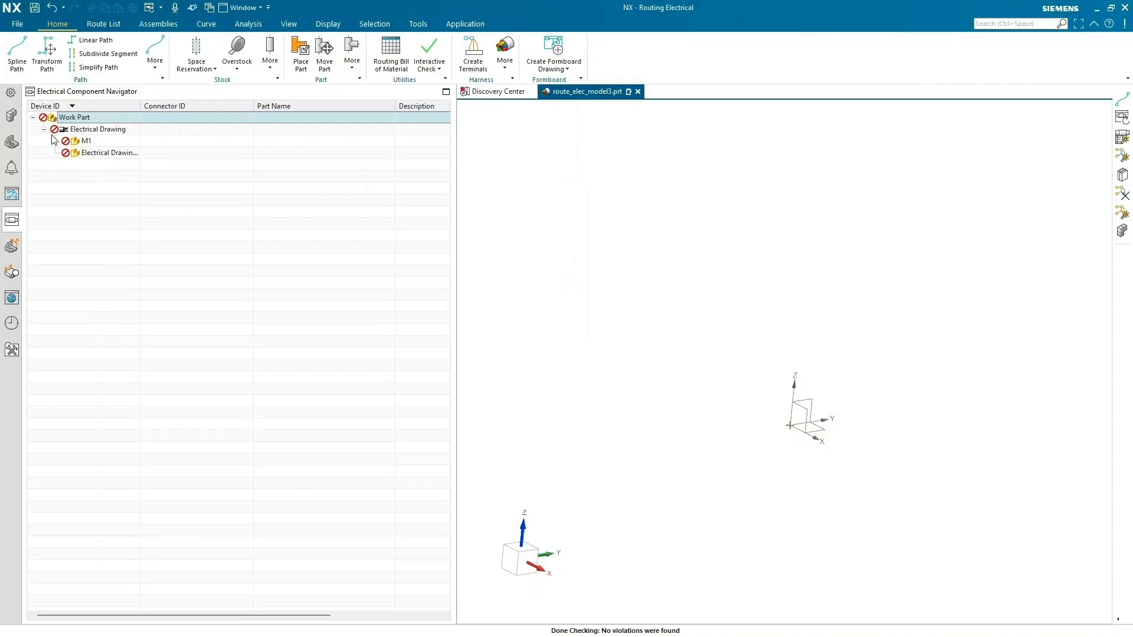
right_click(93, 156)
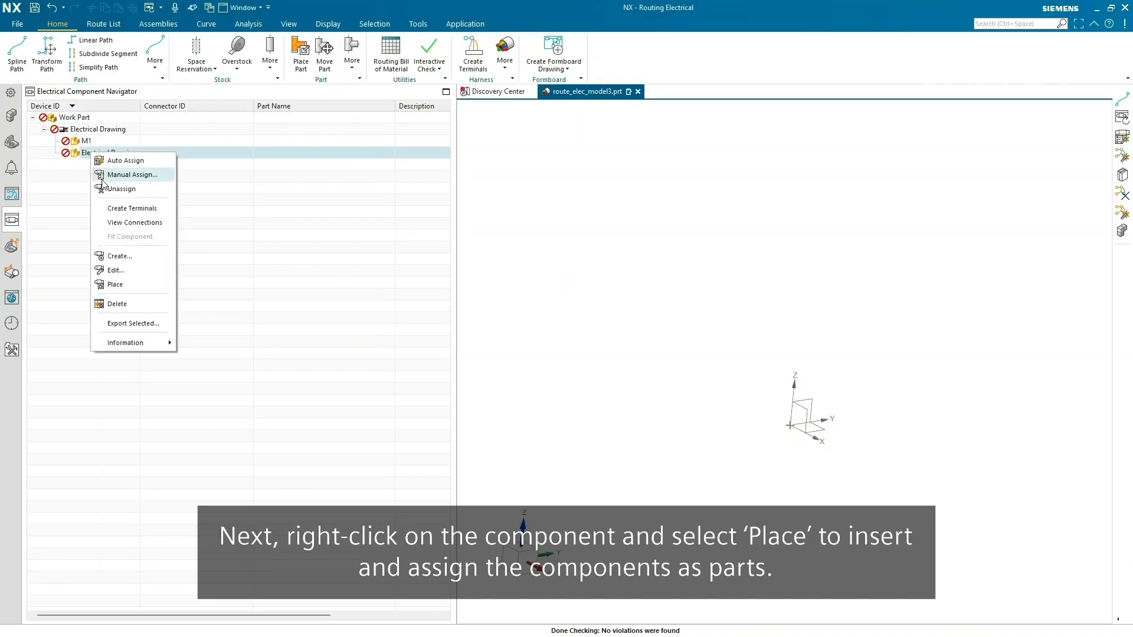
left_click(120, 284)
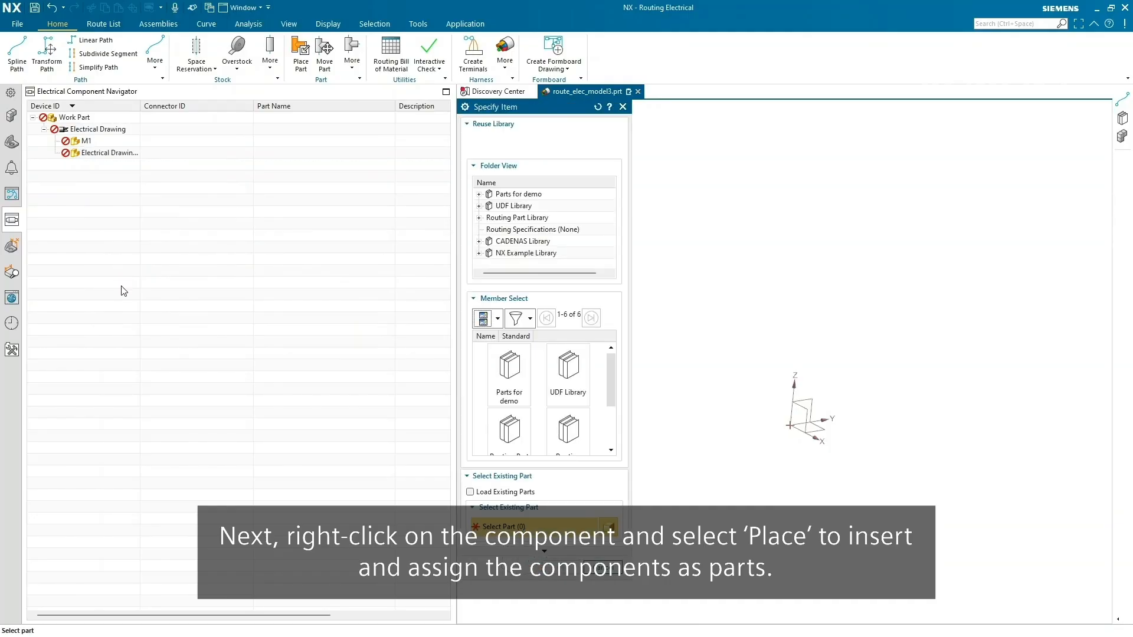
- Place baseplate1 from Parts for demo as the main panel and the engine as motor M1
double_click(527, 376)
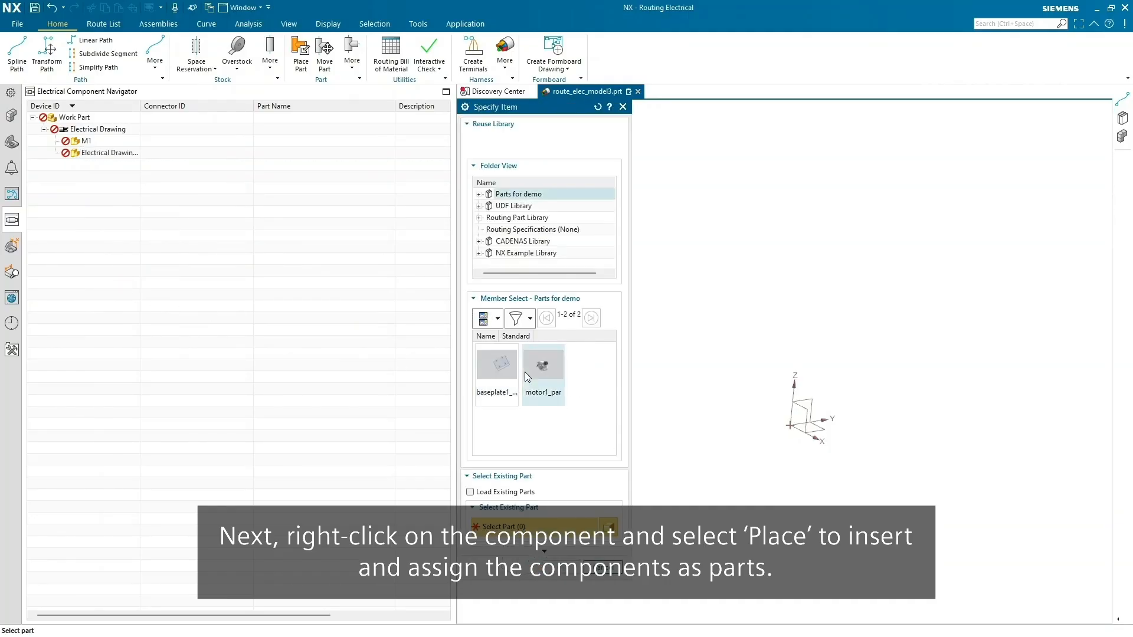
left_click(503, 382)
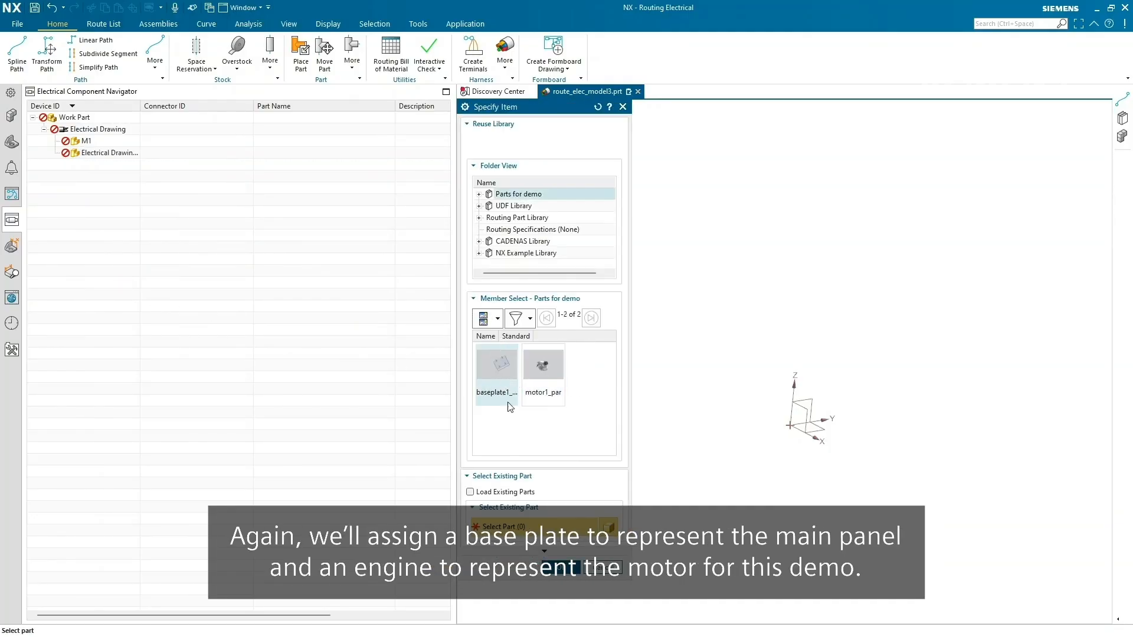
left_click(559, 568)
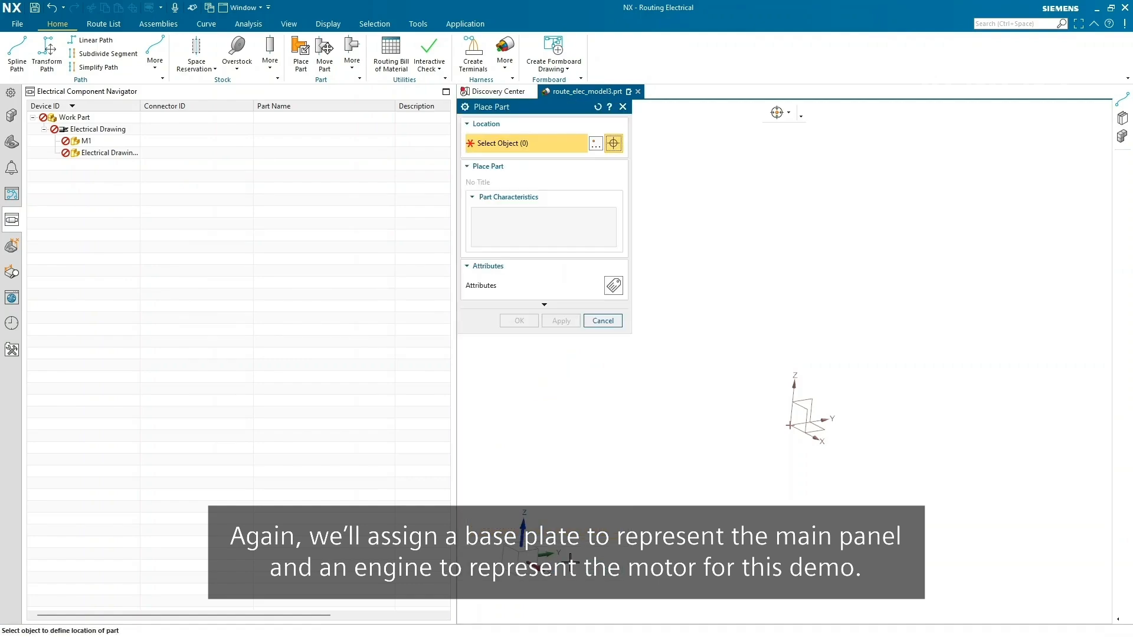
left_click(676, 505)
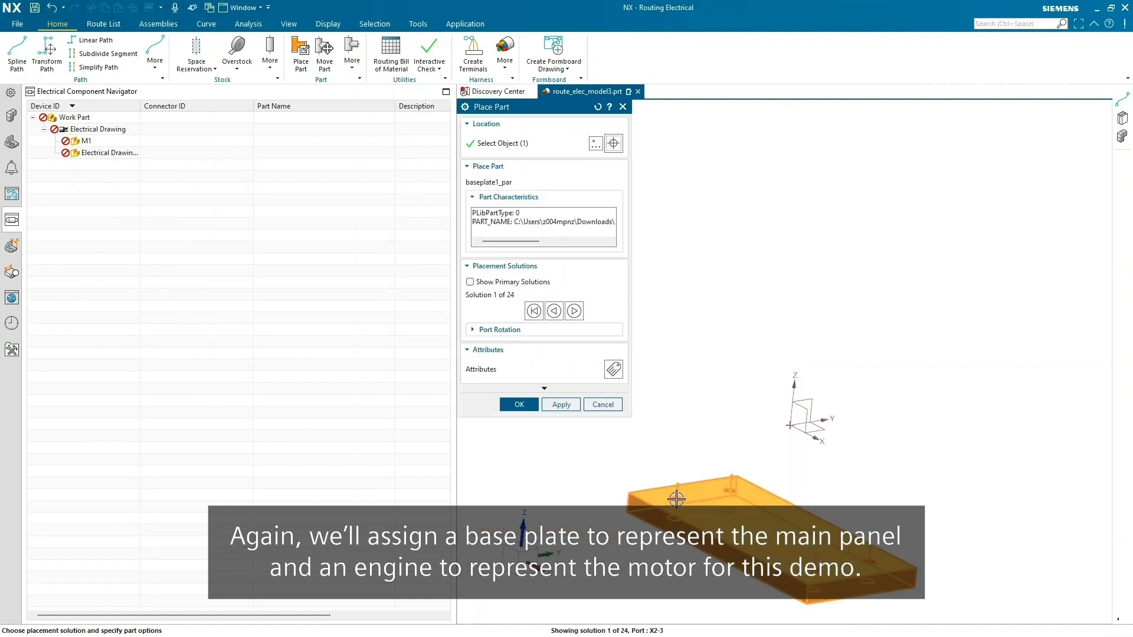
left_click(920, 356)
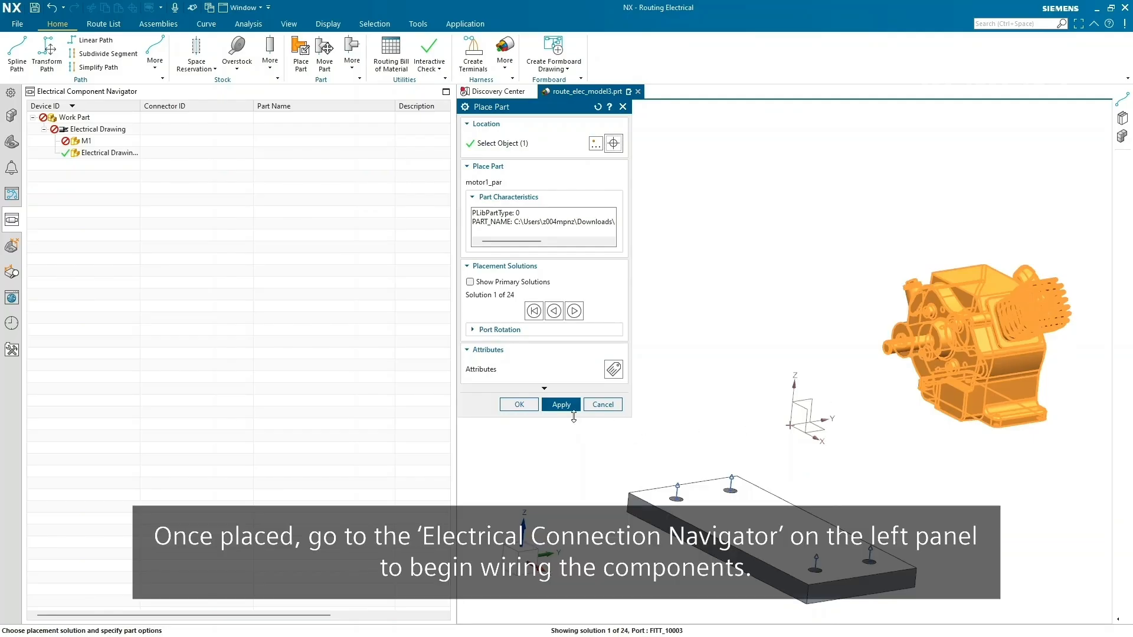
left_click(562, 405)
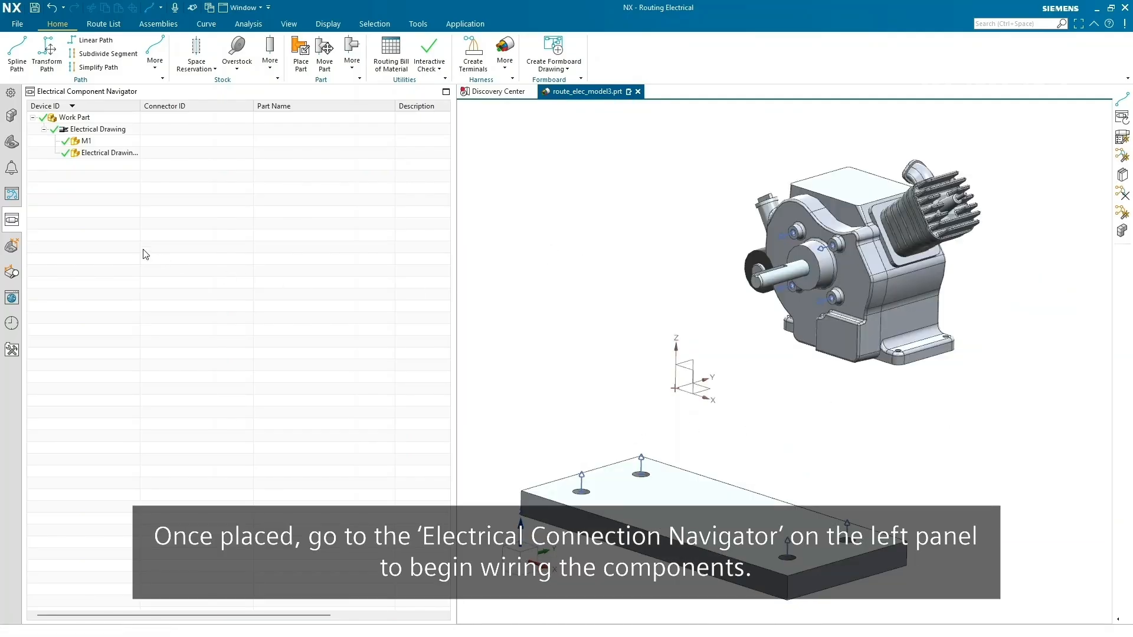
left_click(11, 197)
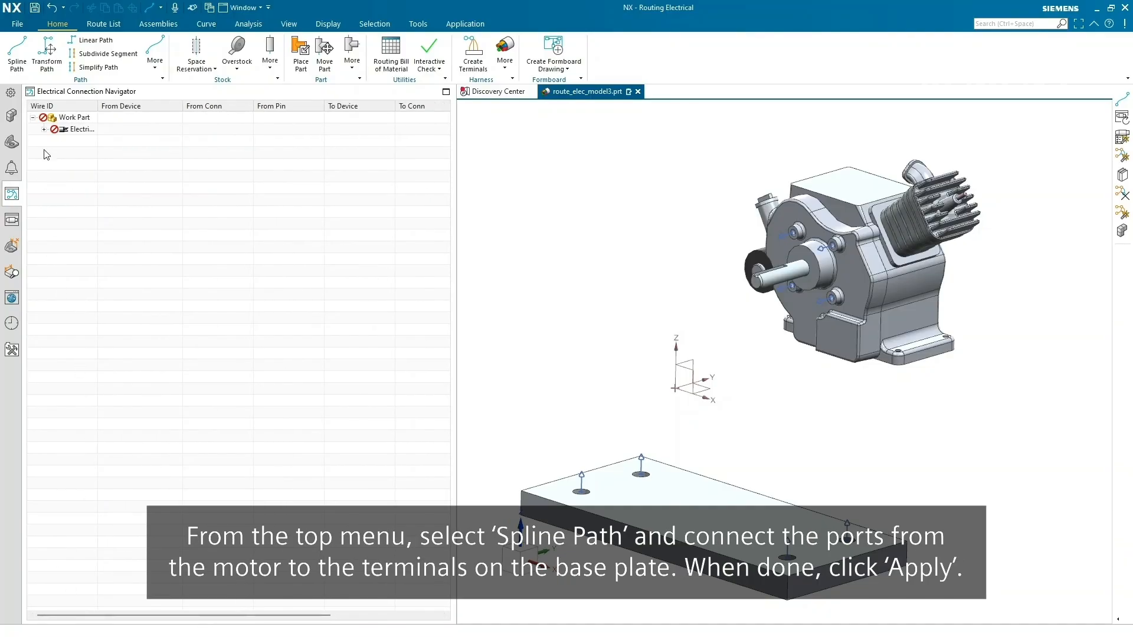
- Create a two-point spline path from a motor port down to a base-plate terminal
left_click(44, 129)
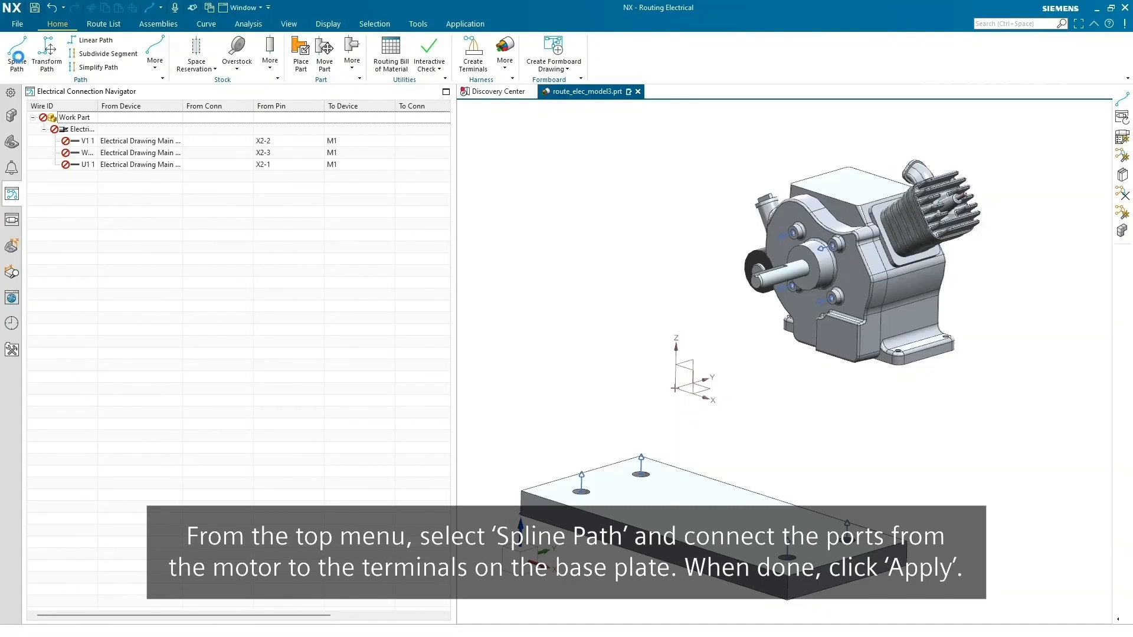
left_click(17, 56)
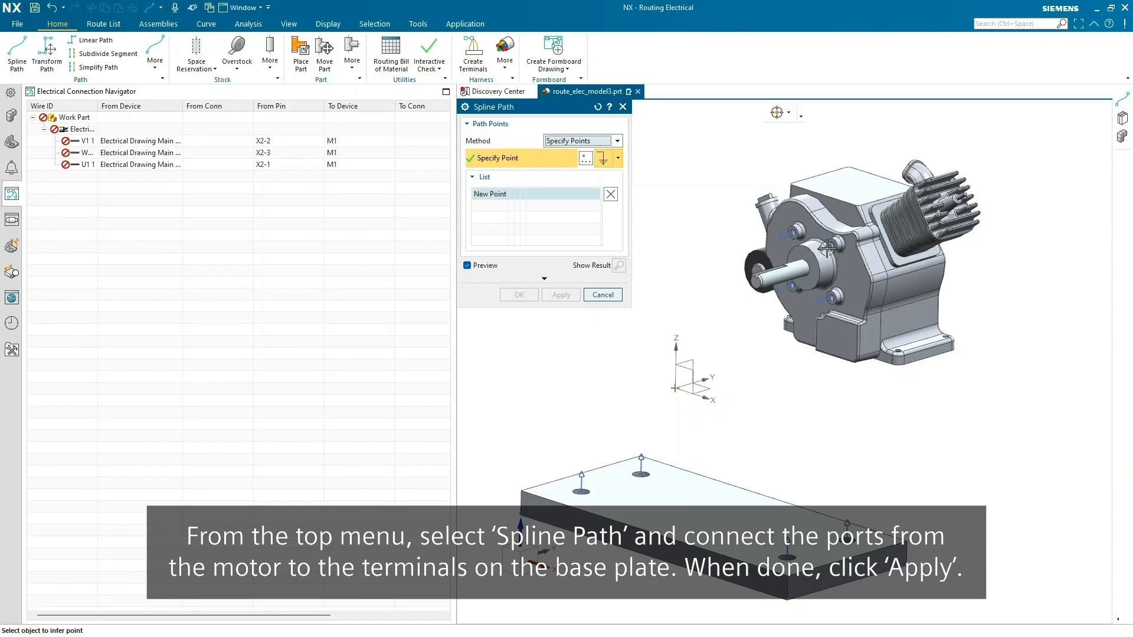
left_click(834, 282)
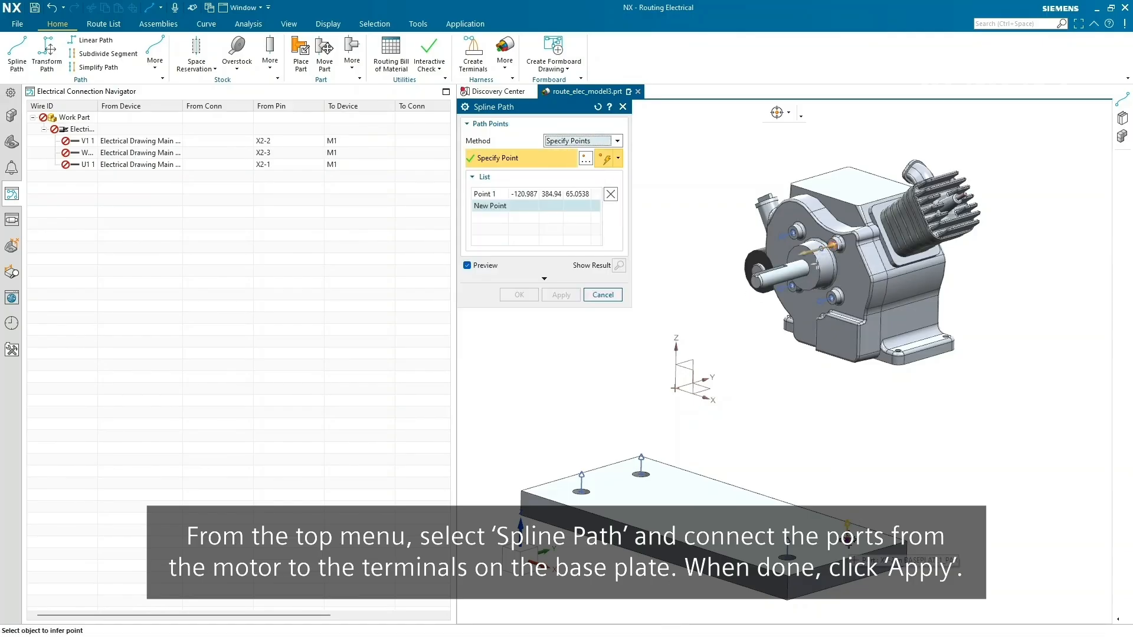
left_click(581, 490)
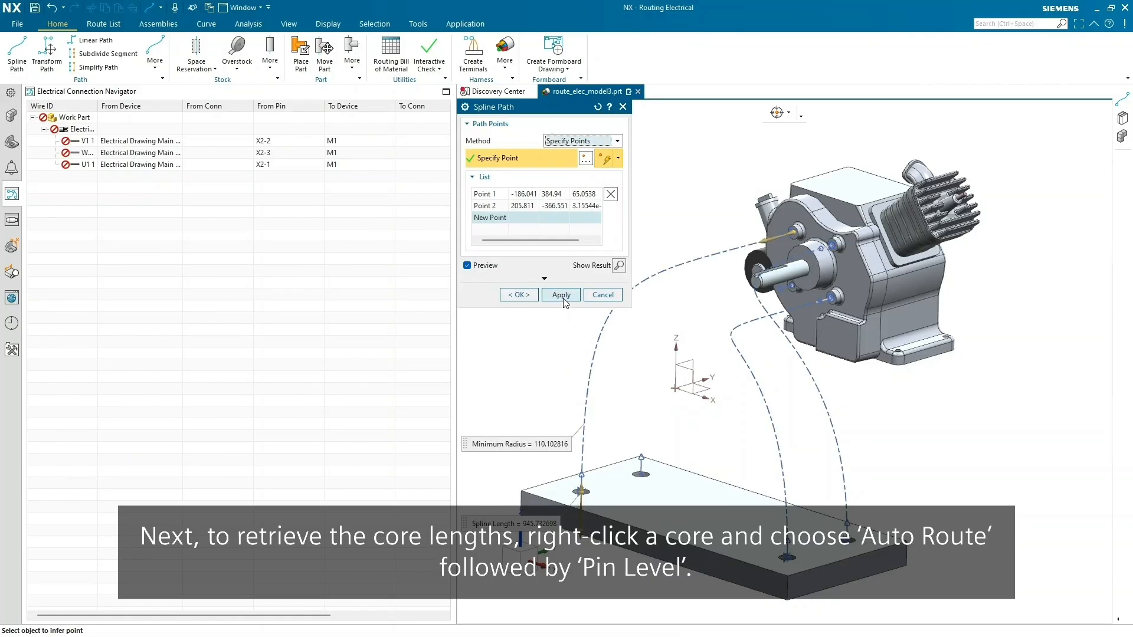
left_click(561, 295)
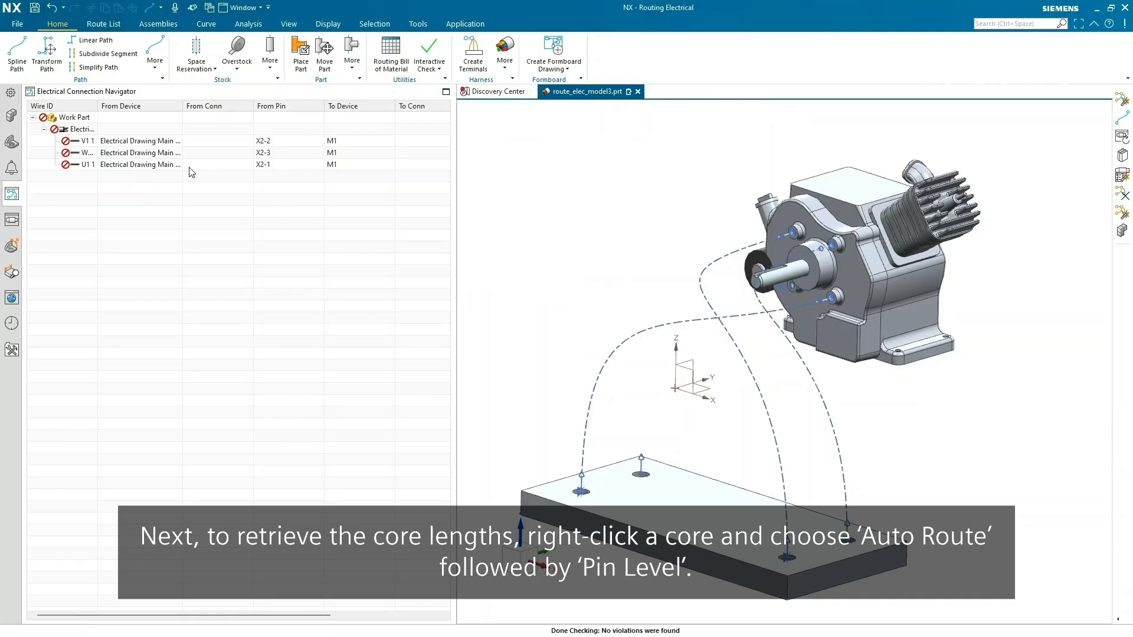
- Auto-route wires V1 1, X2-3 and X2-1 at pin level
right_click(162, 146)
mouse_move(193, 178)
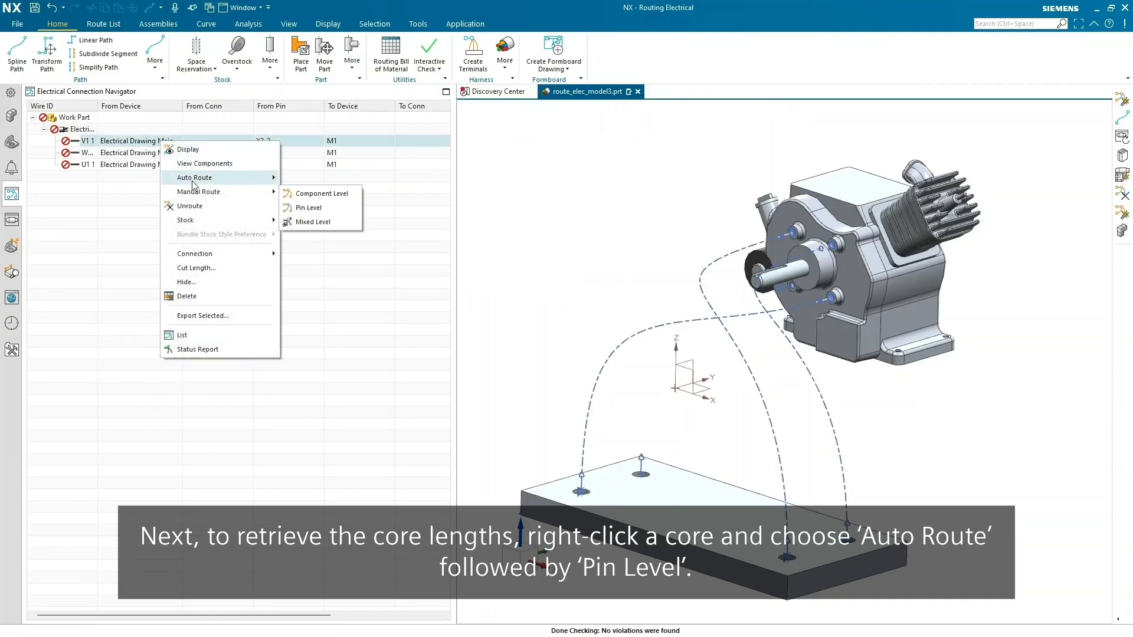
left_click(289, 195)
left_click_drag(297, 614, 413, 623)
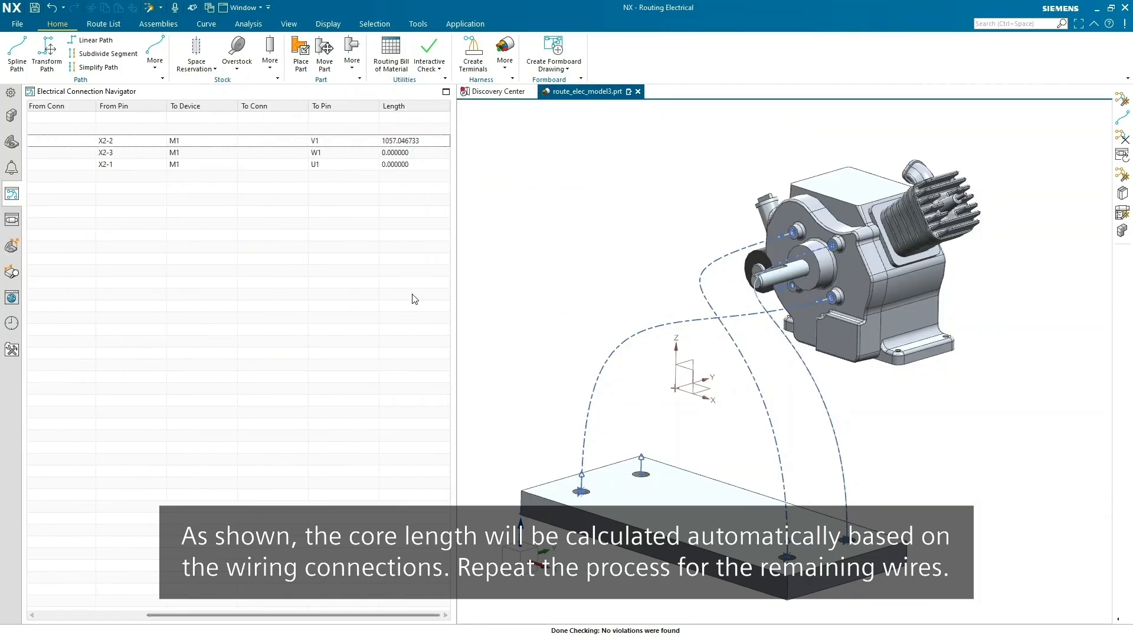
right_click(353, 155)
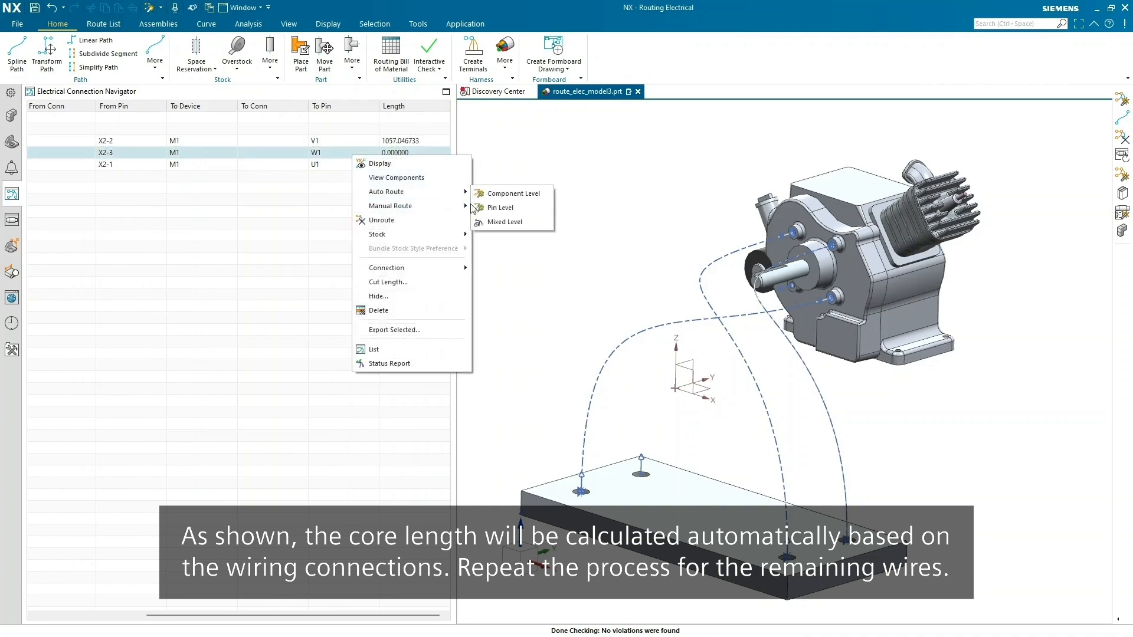
left_click(485, 211)
right_click(343, 167)
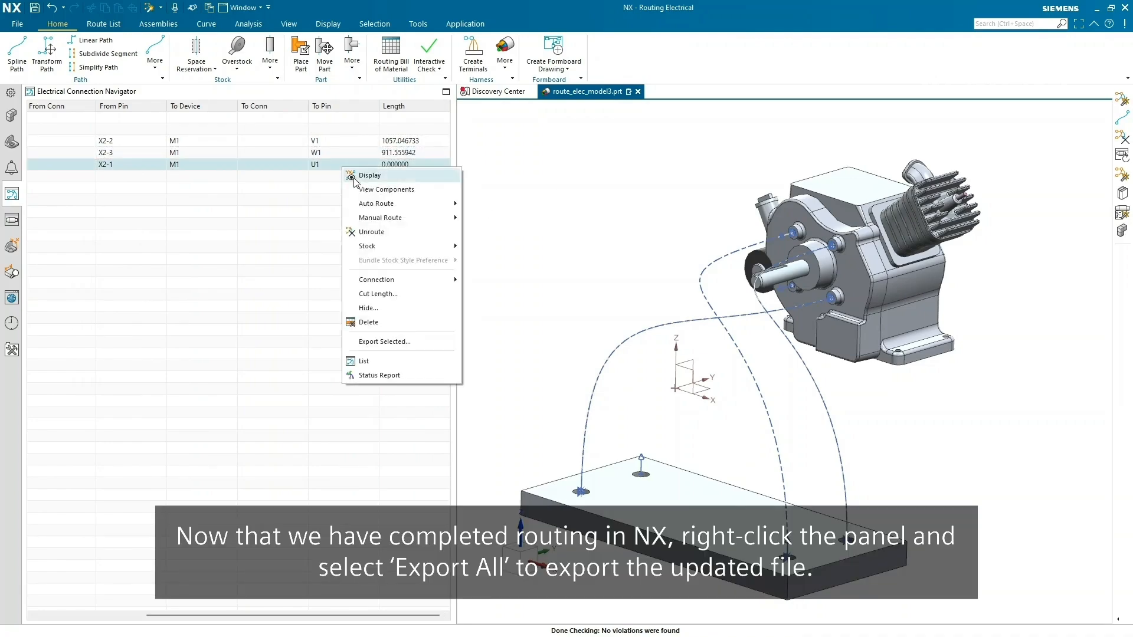
mouse_move(357, 205)
left_click(475, 222)
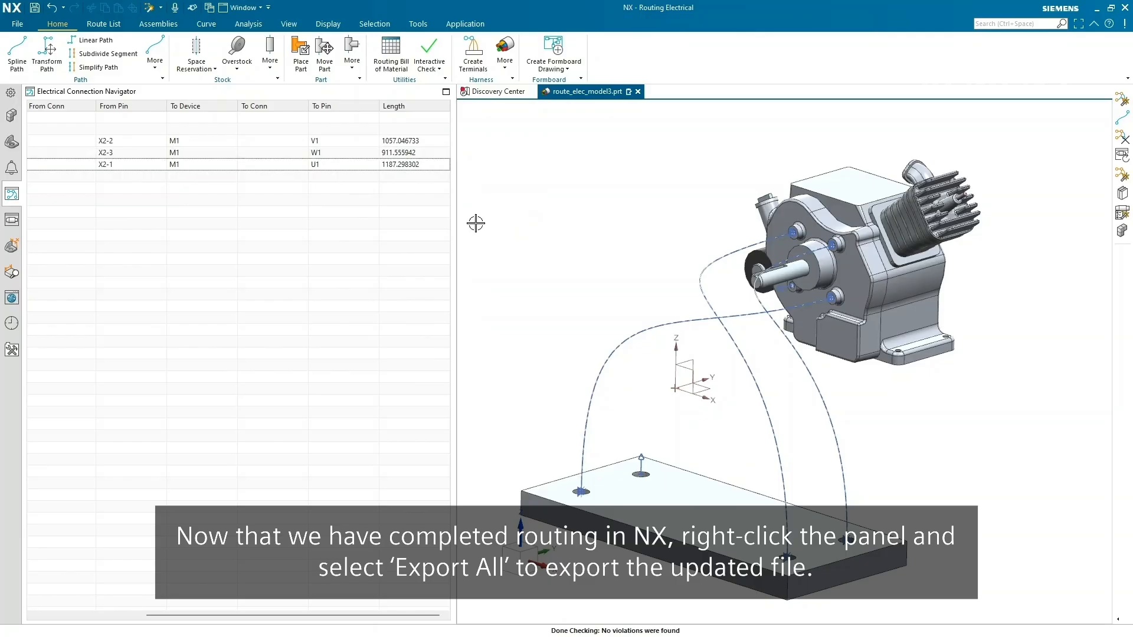
- Export all route data as Updated Electrical Drawing - PLMXML.plmxml in Documents
right_click(384, 180)
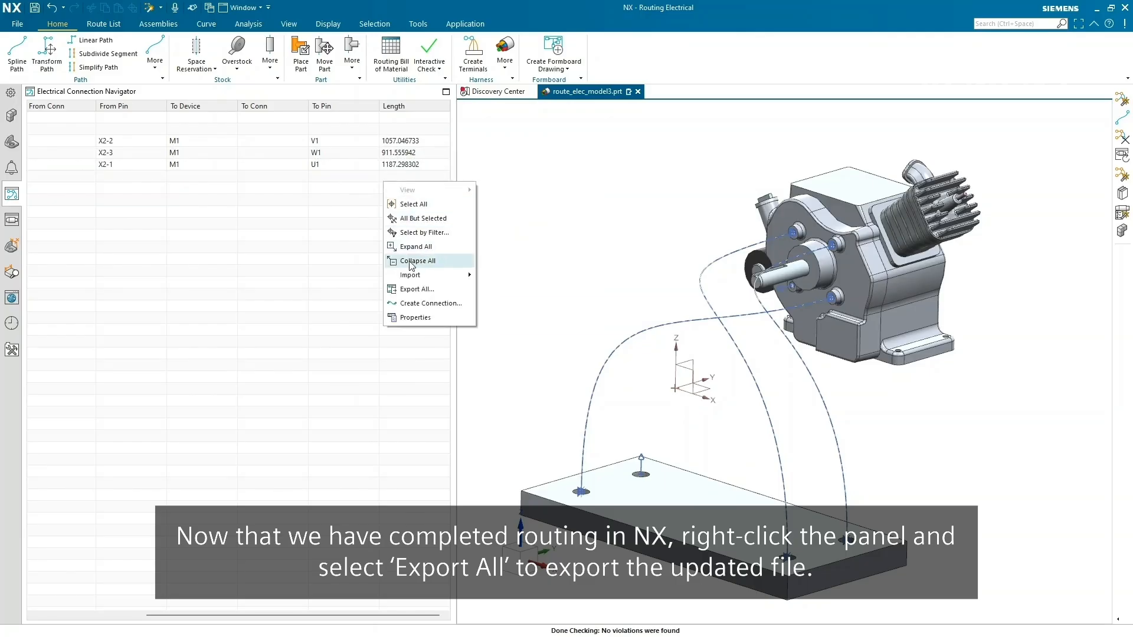
left_click(413, 290)
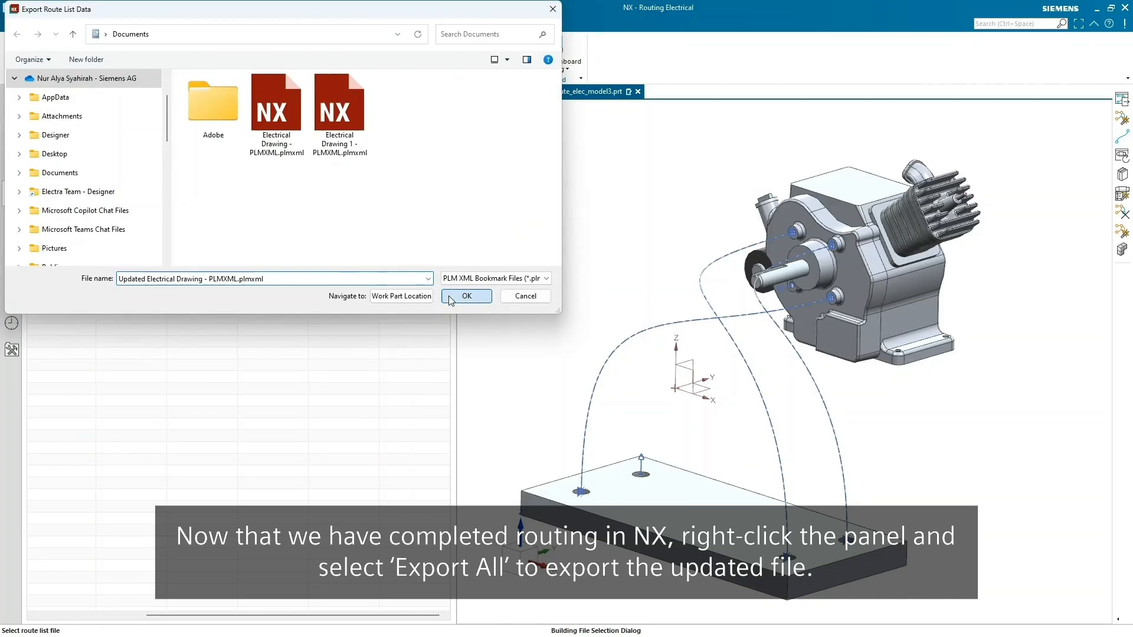
left_click(467, 297)
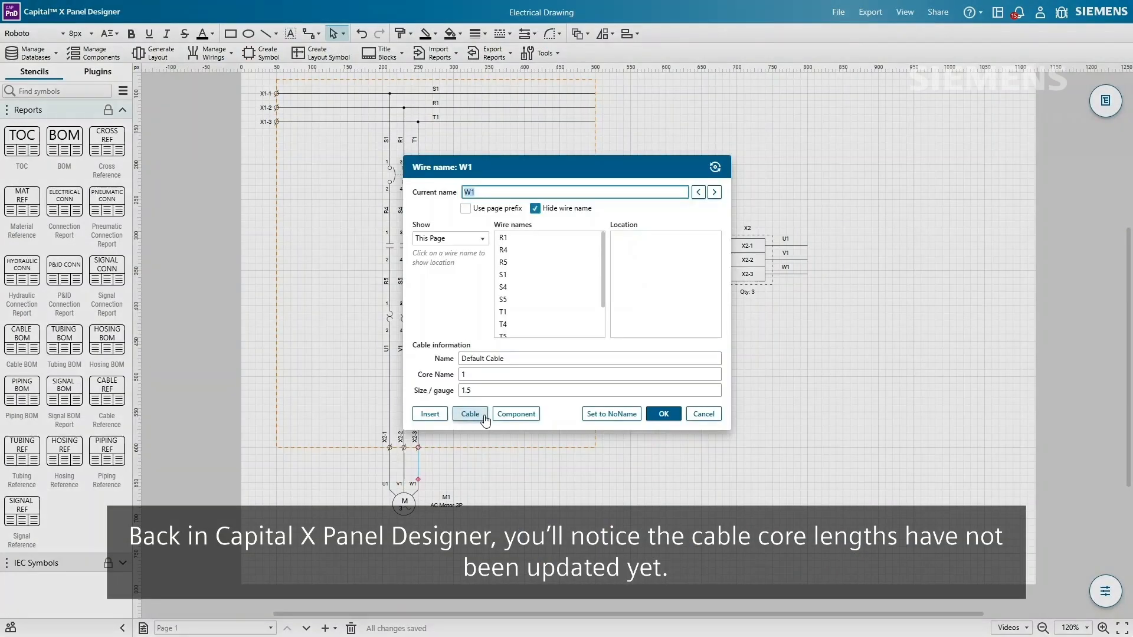
- Import Updated Electrical Drawing - PLMXML.plmxml and confirm core lengths of 1057mm, 1187.3mm and 911.6mm
left_click(481, 416)
left_click(705, 312)
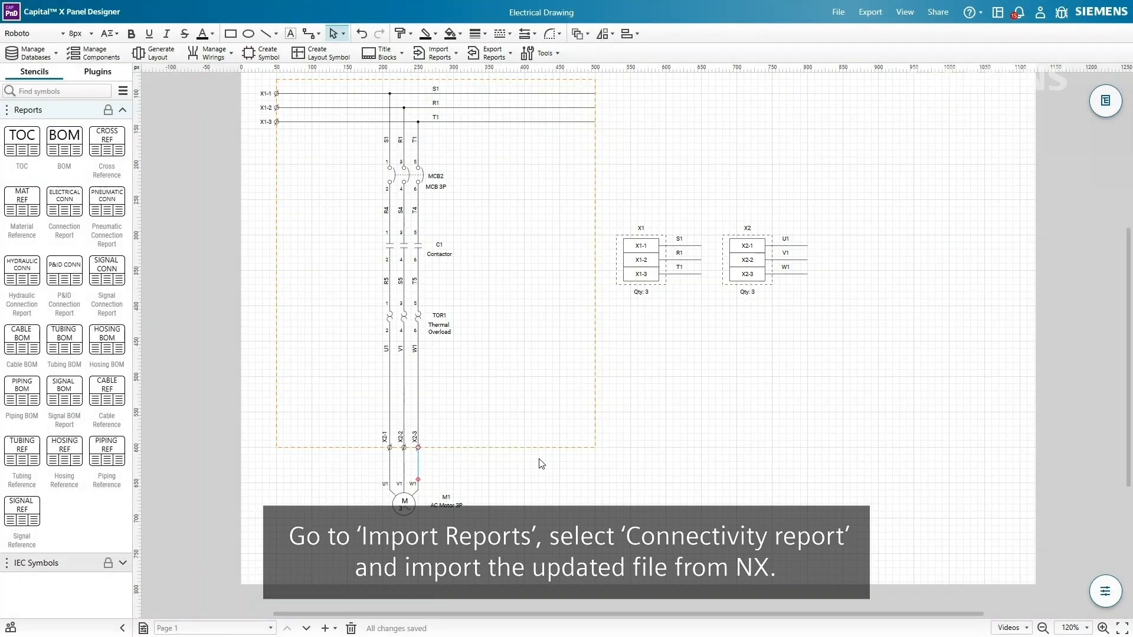
left_click(435, 56)
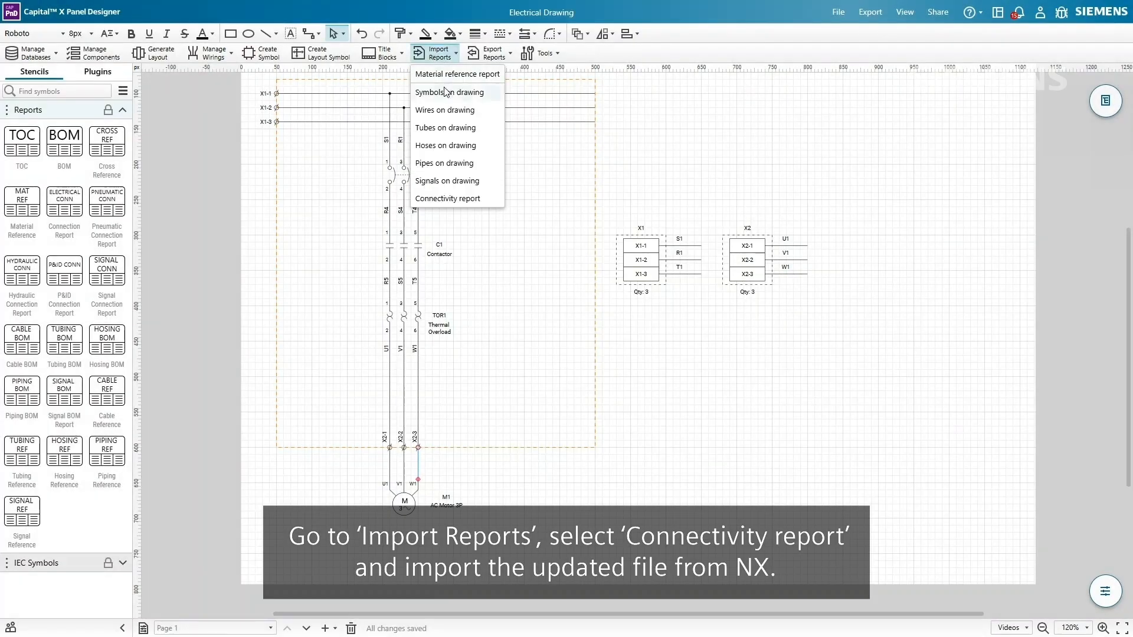
left_click(447, 199)
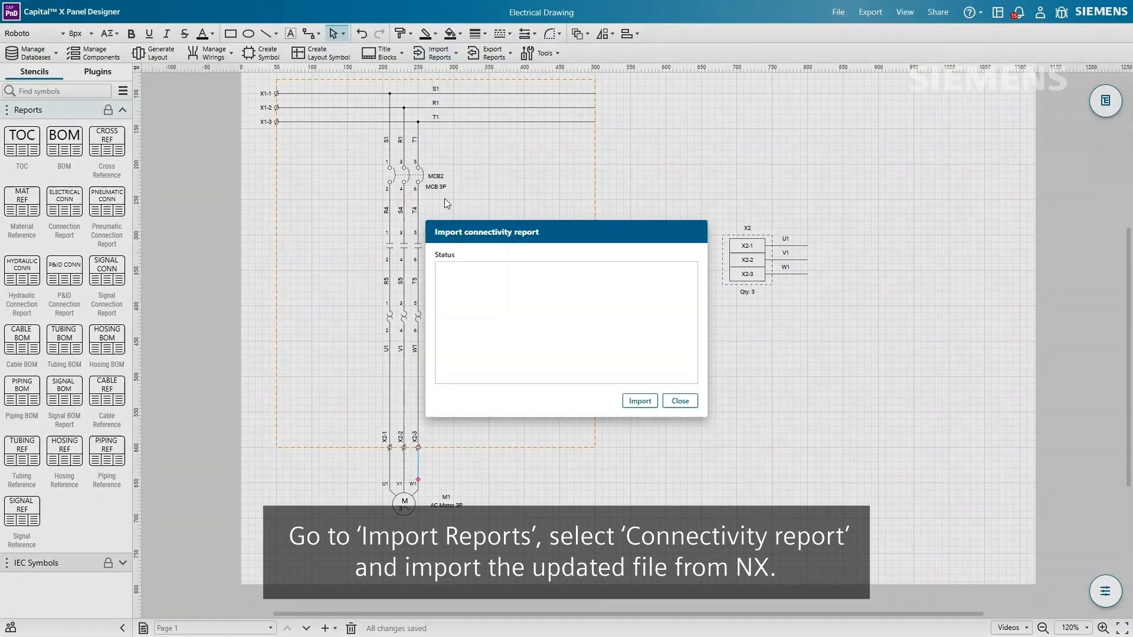
left_click(639, 401)
left_click(558, 118)
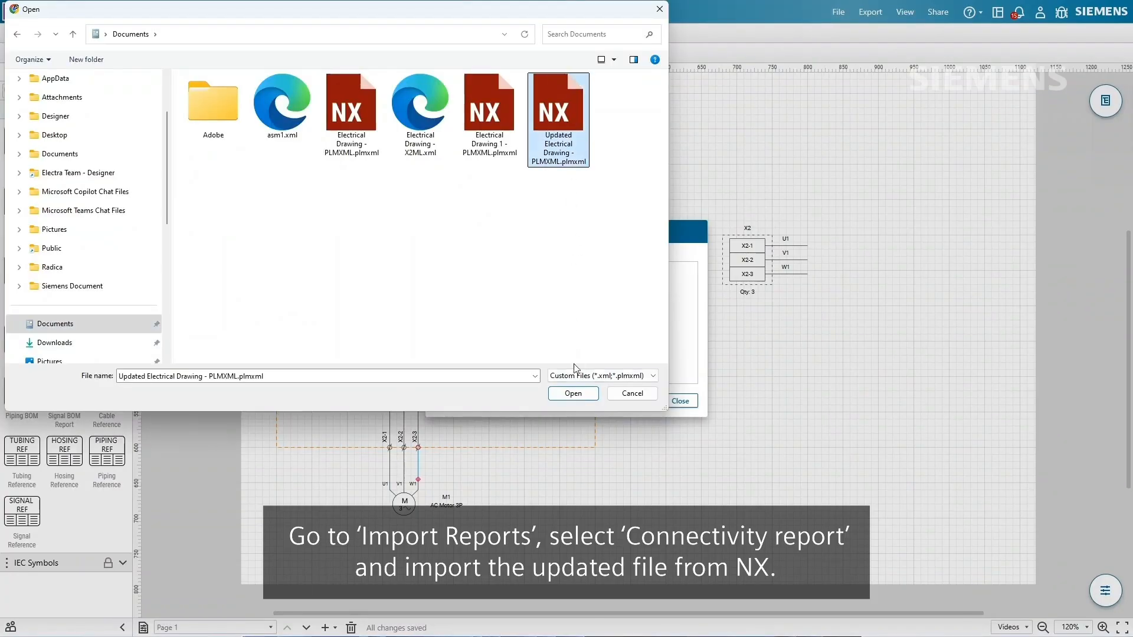
left_click(573, 394)
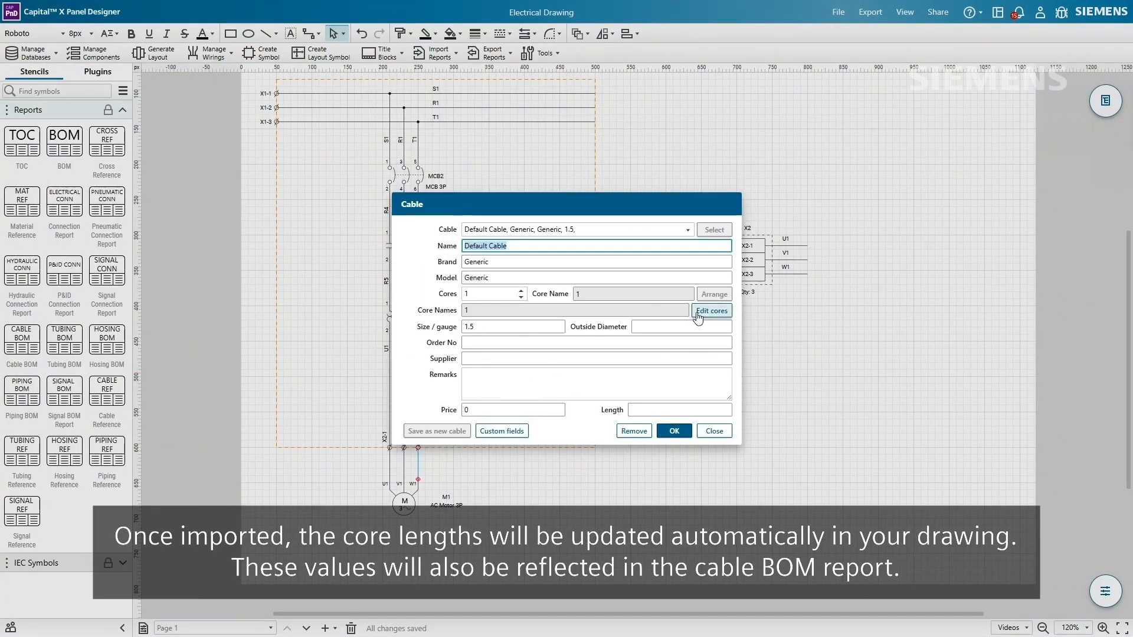
left_click(698, 314)
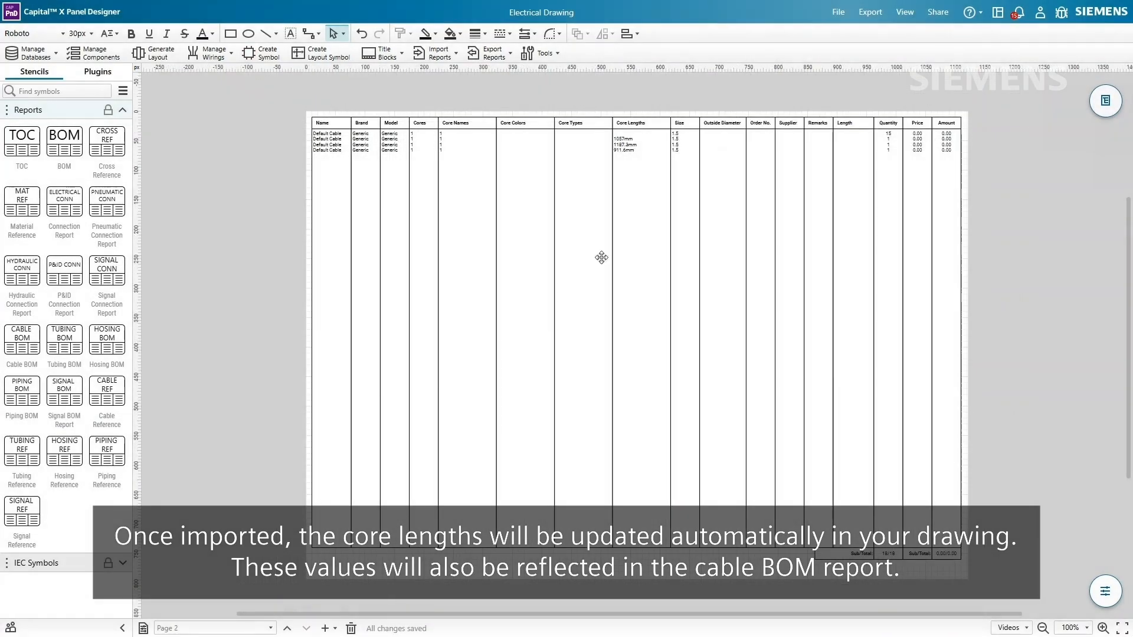
scroll(599, 255, "up", 5, "ctrl")
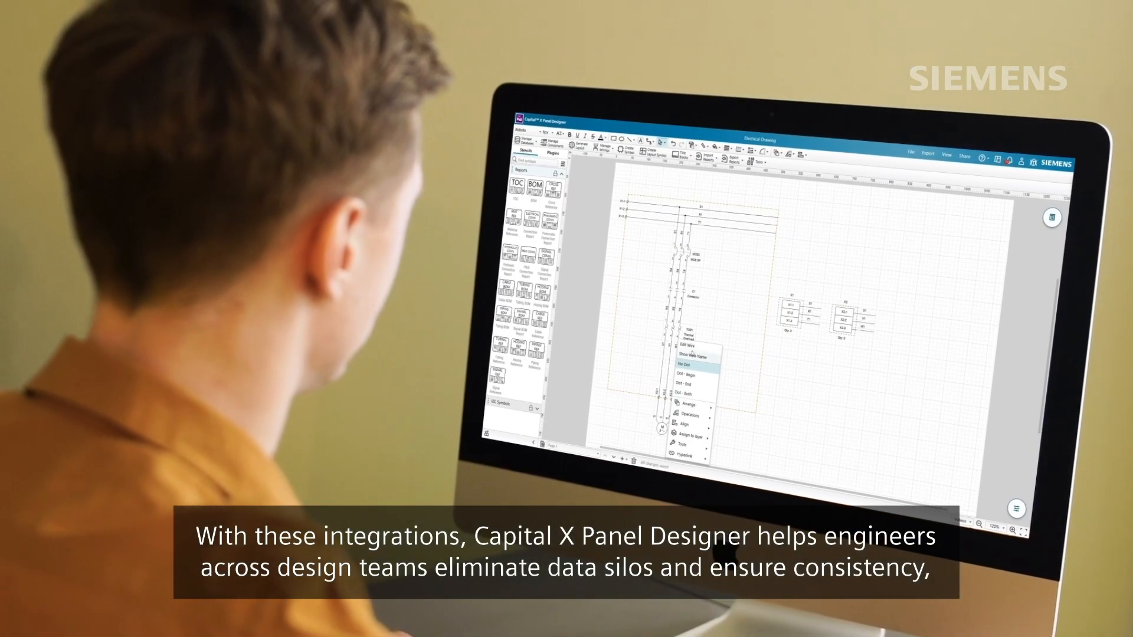
- Inspect wire W1's naming, cable and core details, bringing up the IEC Sample Drawing's Power Circuit 2 page
left_click(685, 342)
left_click(700, 363)
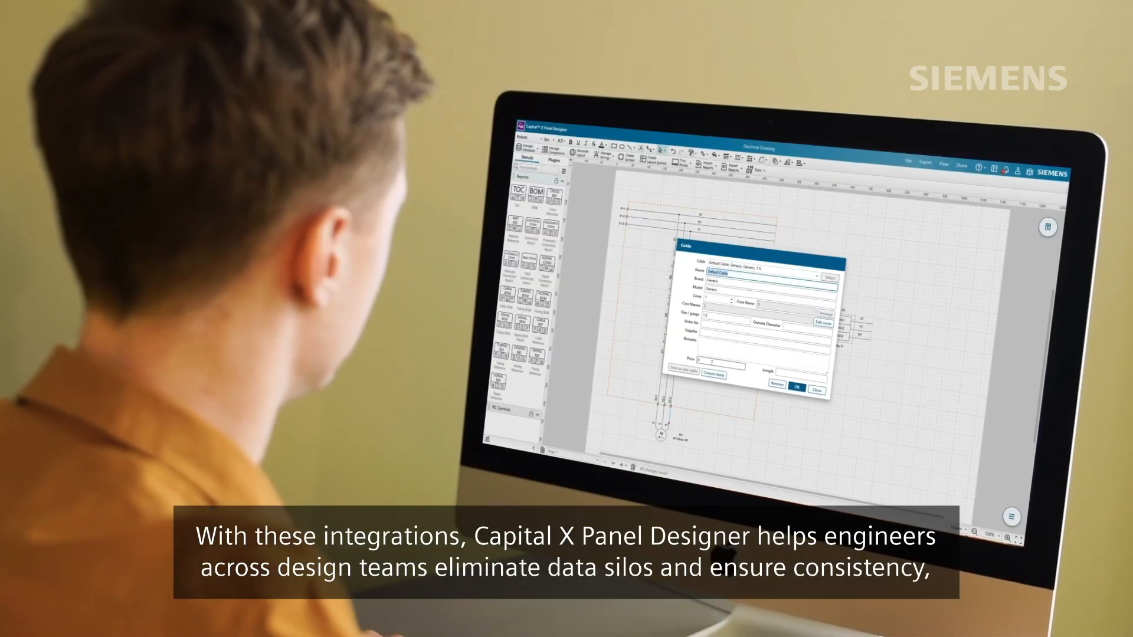
left_click(817, 329)
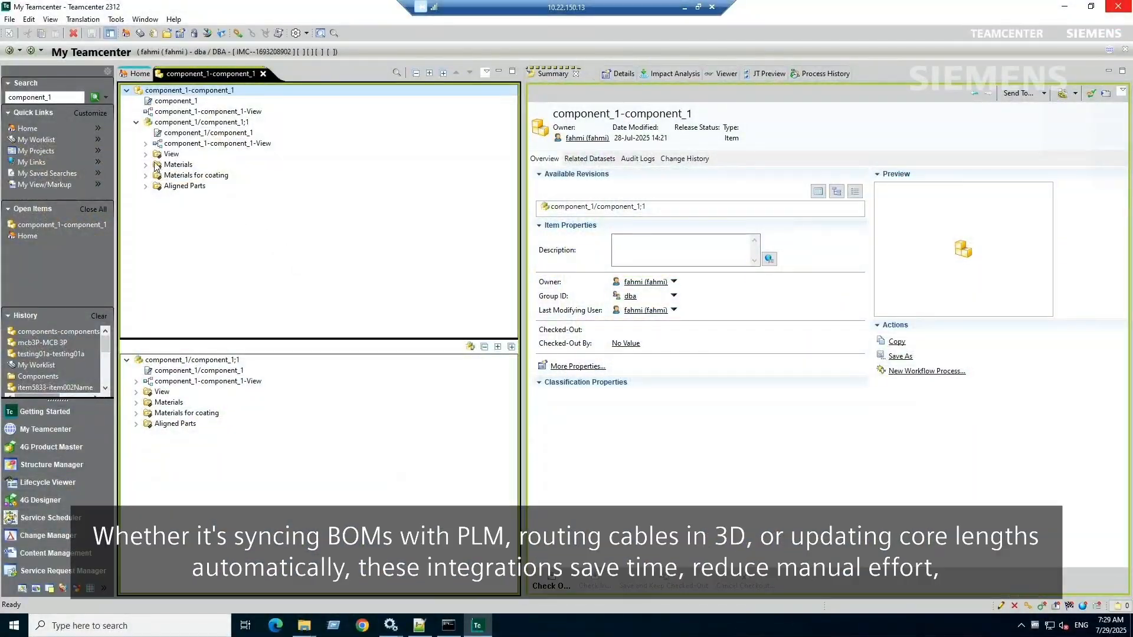
left_click(146, 155)
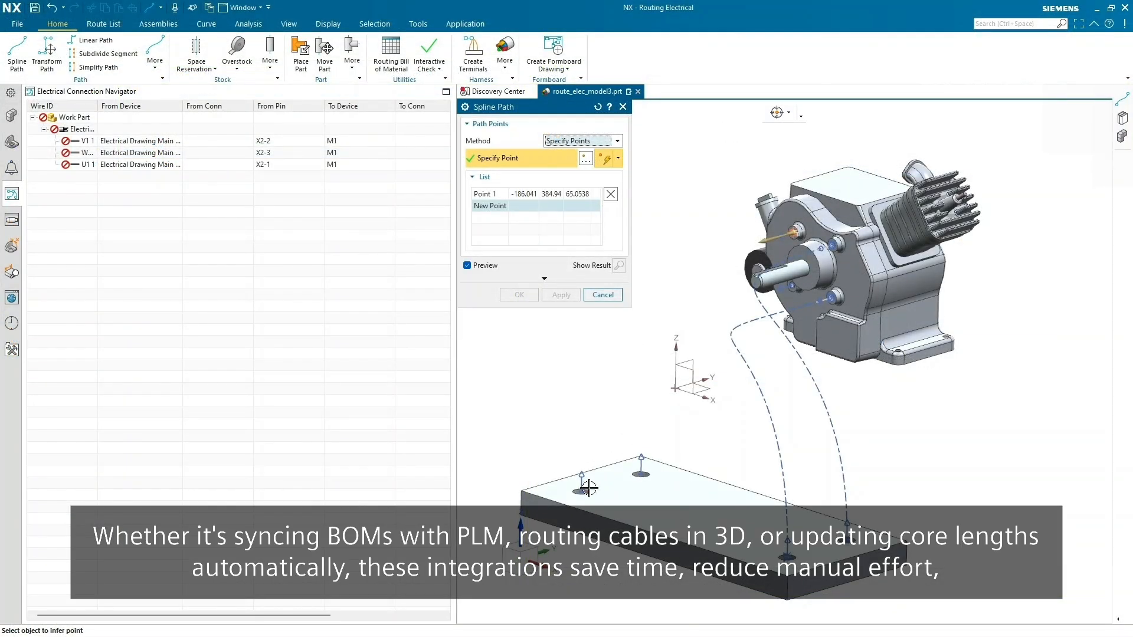
left_click(582, 483)
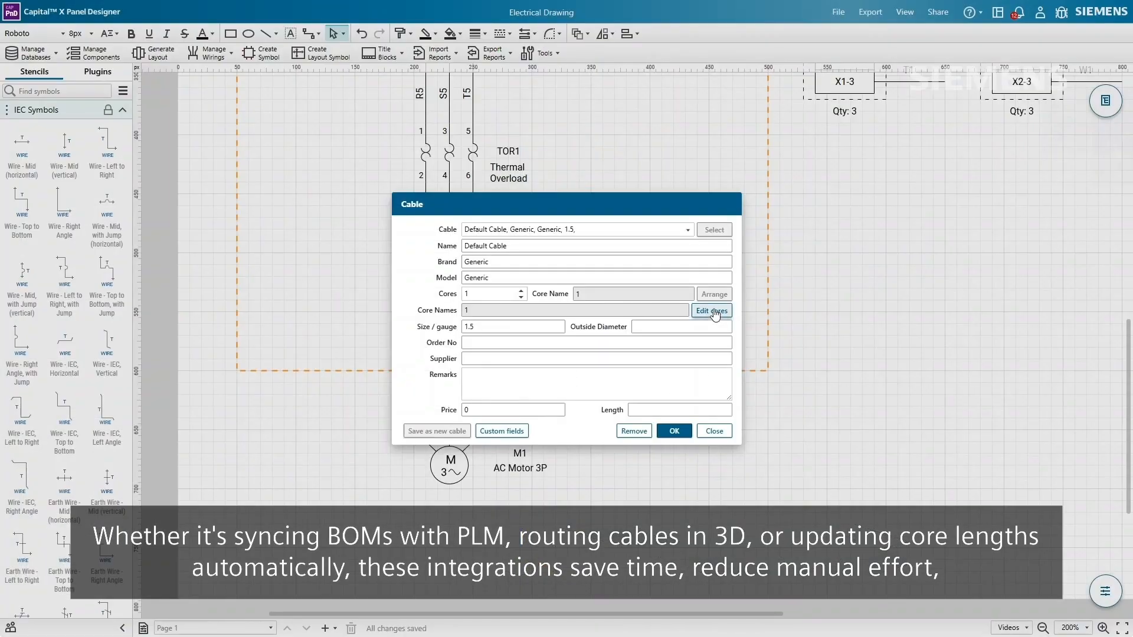
left_click(715, 311)
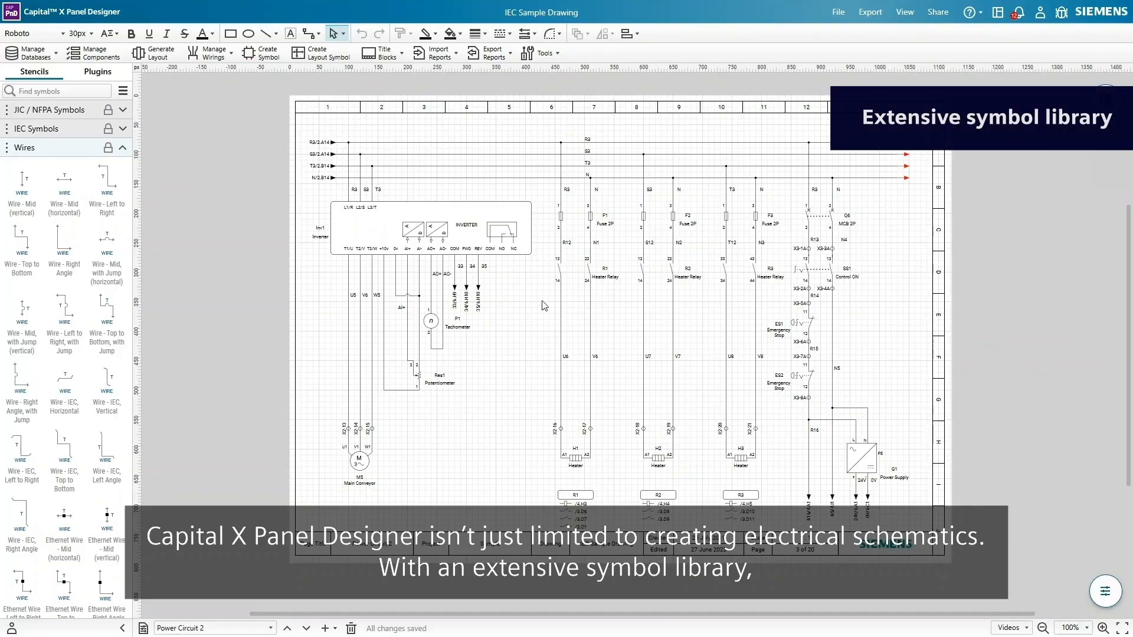
- Browse the Pneumatic, Hydraulic and P&ID stencils, then page through Power Circuit 2A to Fan Control Circuit
left_click(122, 91)
mouse_move(160, 85)
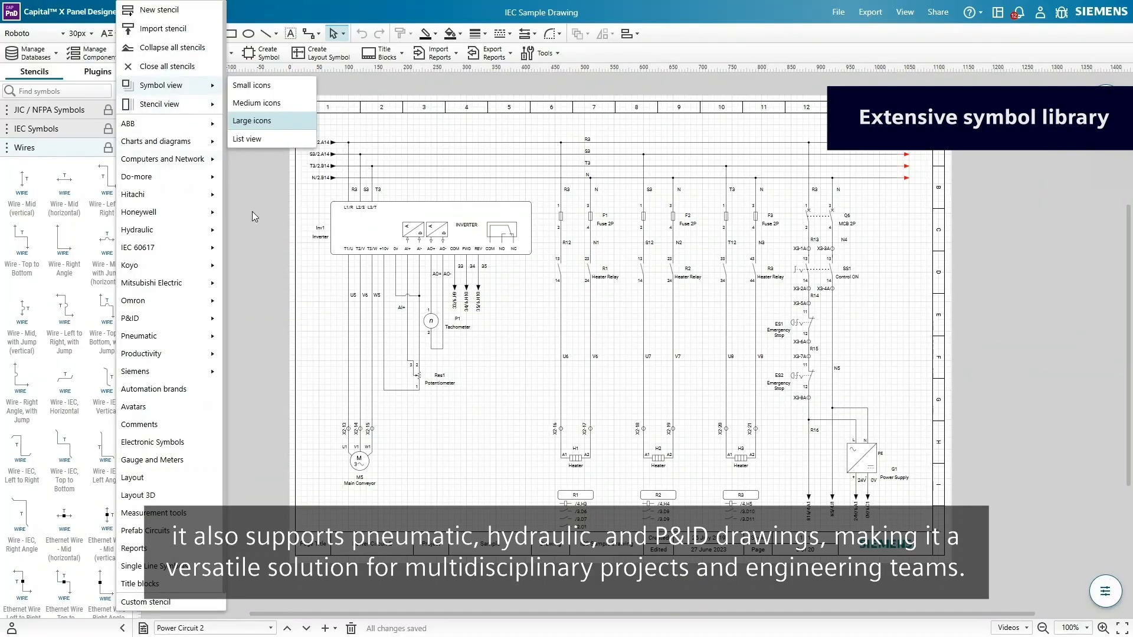
mouse_move(214, 345)
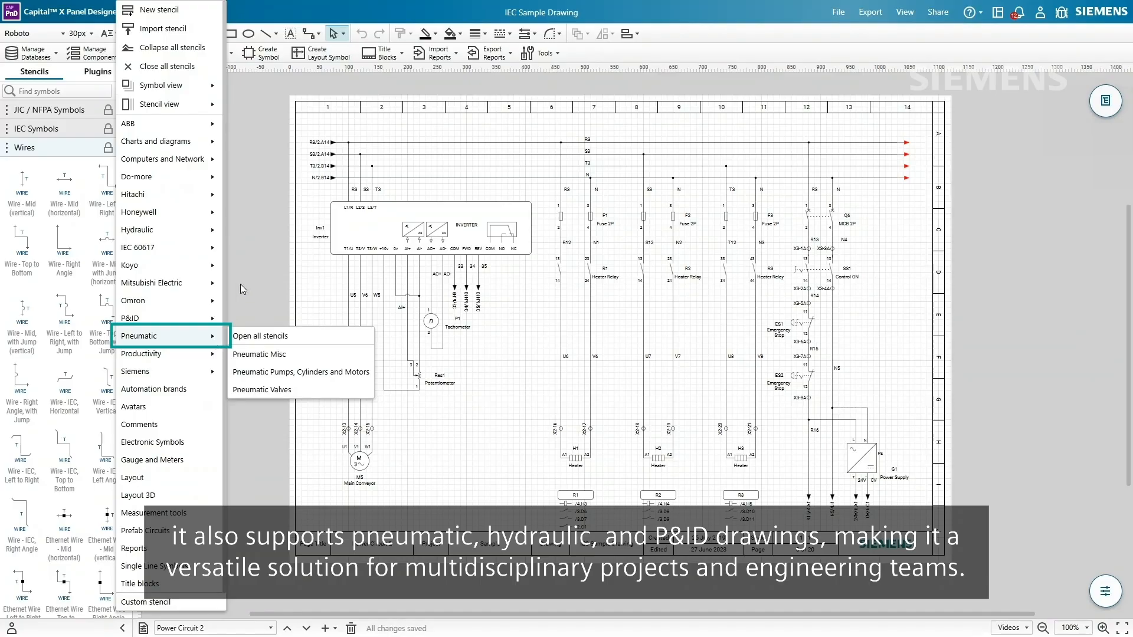
mouse_move(213, 236)
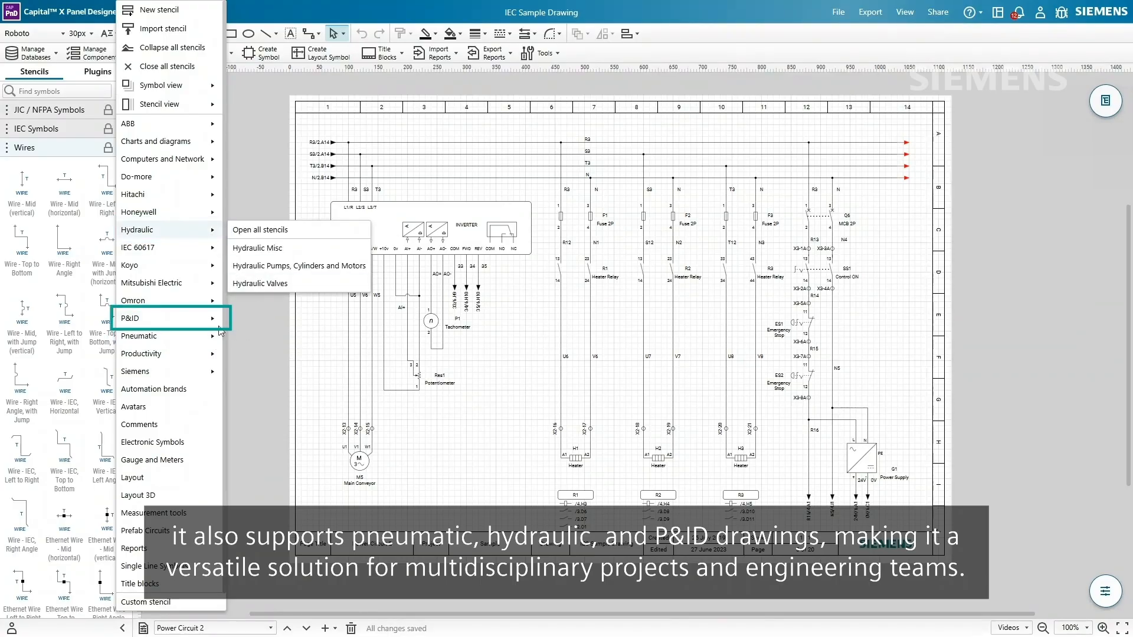
mouse_move(211, 325)
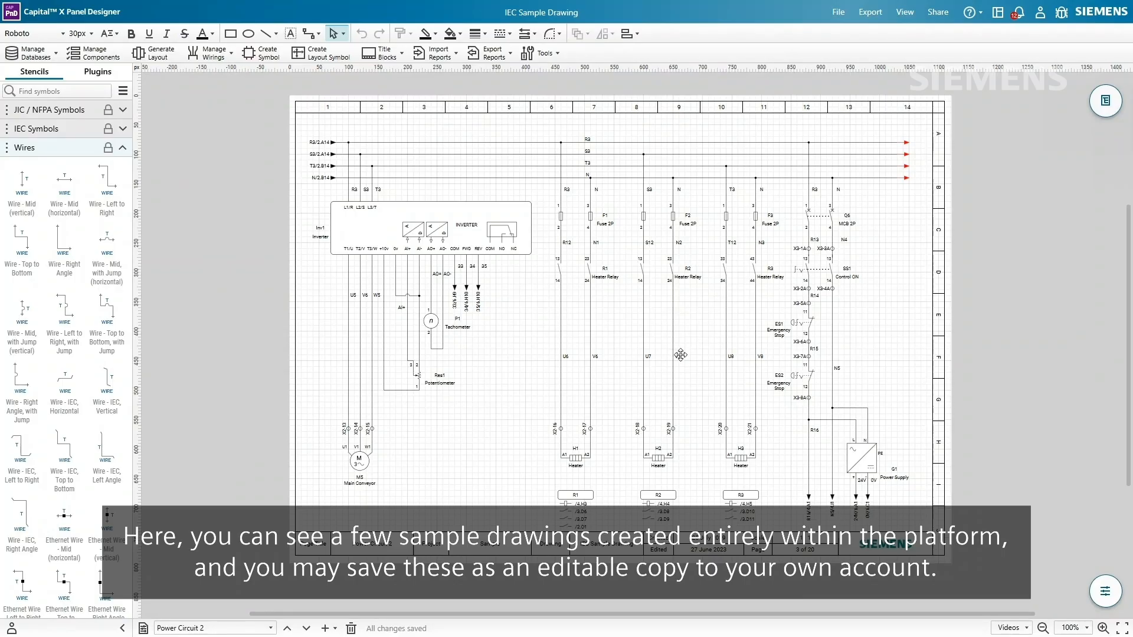
key("Page_Down")
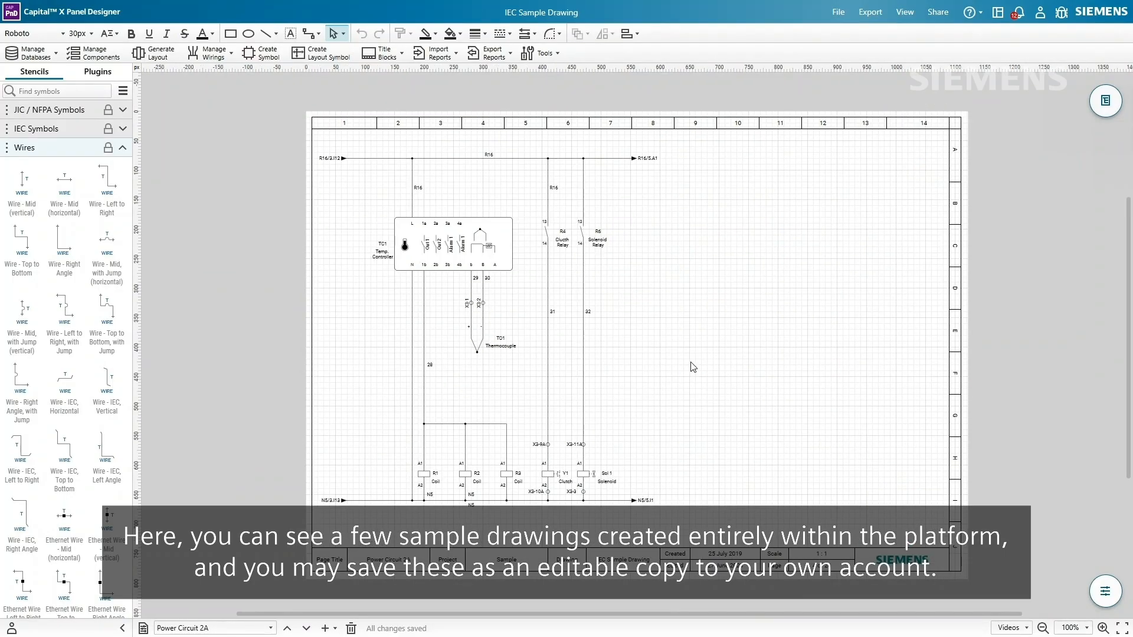
key("Page_Down")
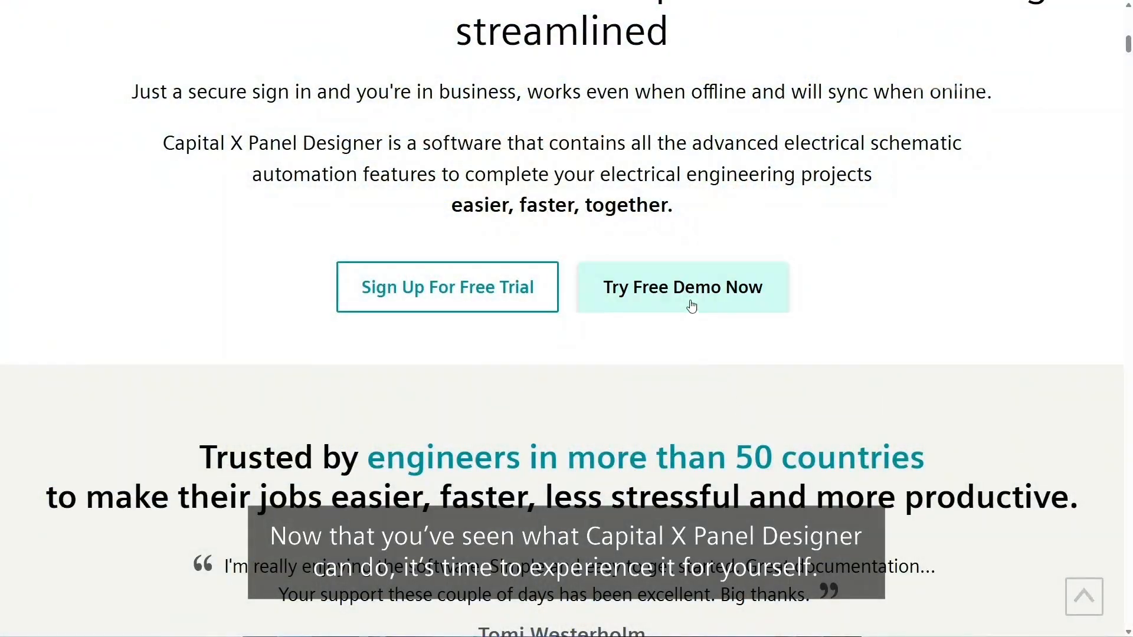
- Start the free interactive demo and drop a Contactor into the circuit's empty dashed box
left_click(691, 301)
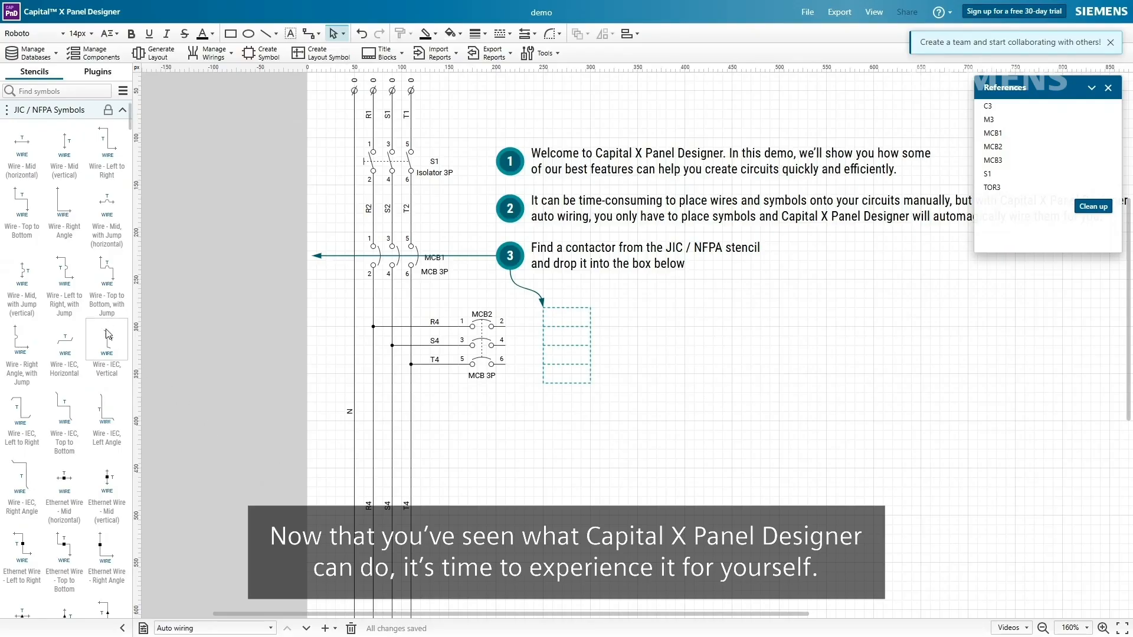
scroll(108, 334, "down", 10)
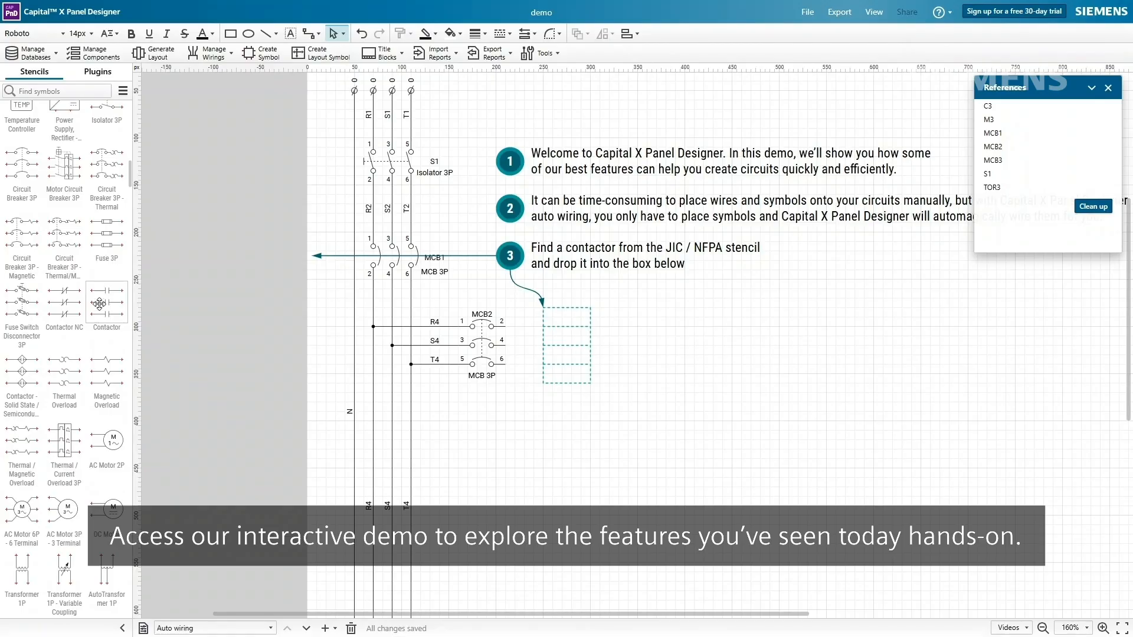
left_click_drag(317, 369, 569, 347)
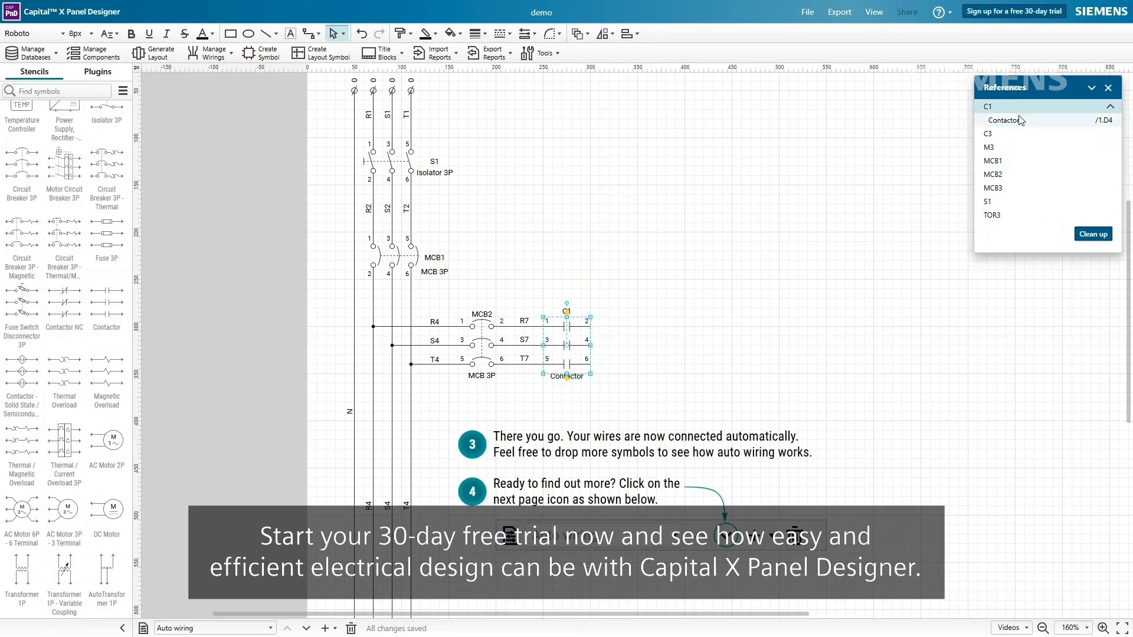
- Sign up for the free 30-day trial by e-mail, entering the account holder's name, e-mail address and password twice
left_click(1014, 13)
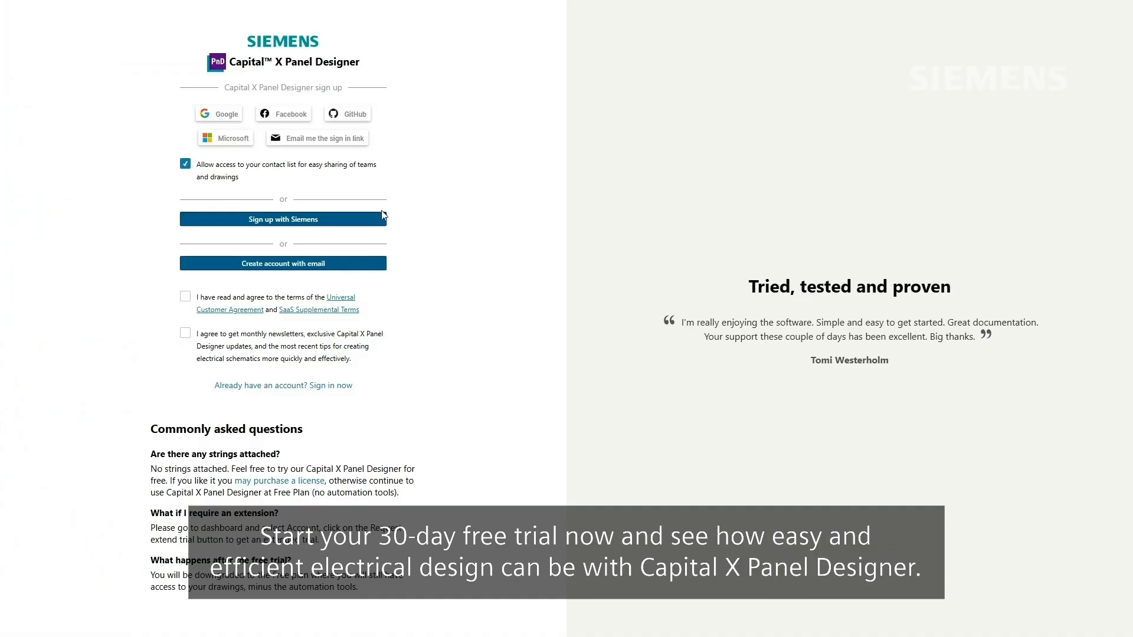
left_click(295, 263)
left_click(298, 275)
type("John Doe")
key("Tab")
type("johndoe@email.com")
key("Tab")
type("password")
key("Tab")
type("password")
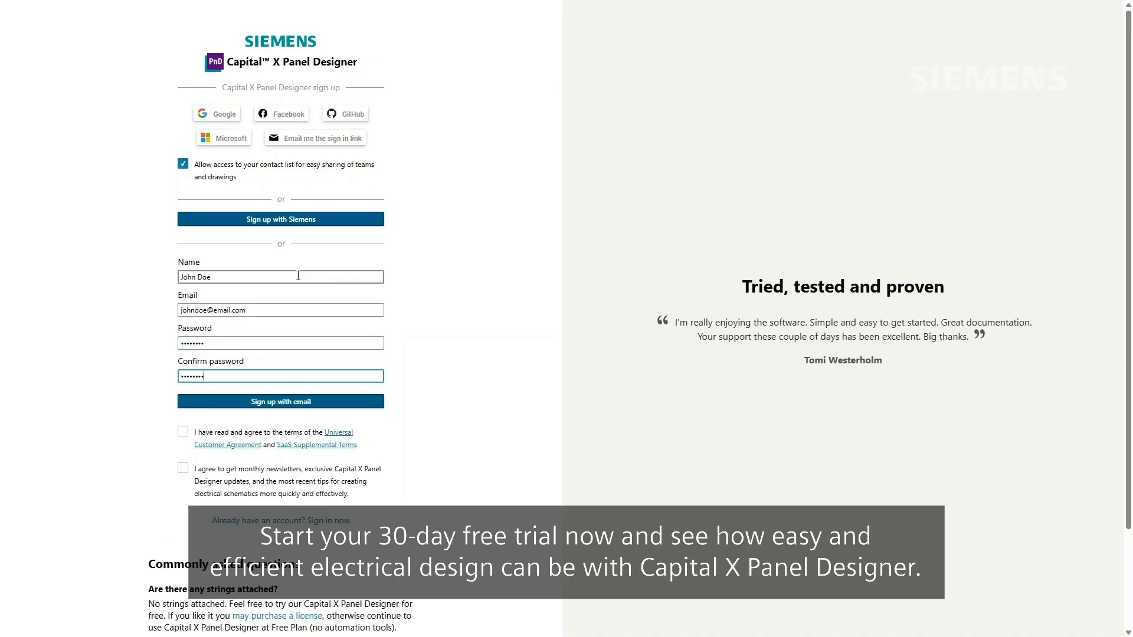